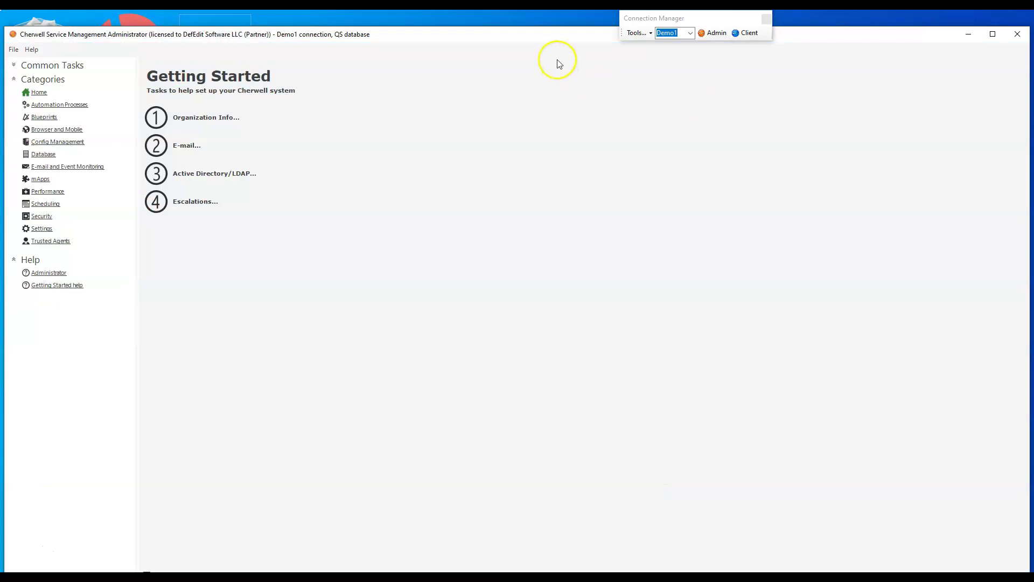
Create a new blueprint and open the Knowledge Article business object's form for editing
double_click(556, 36)
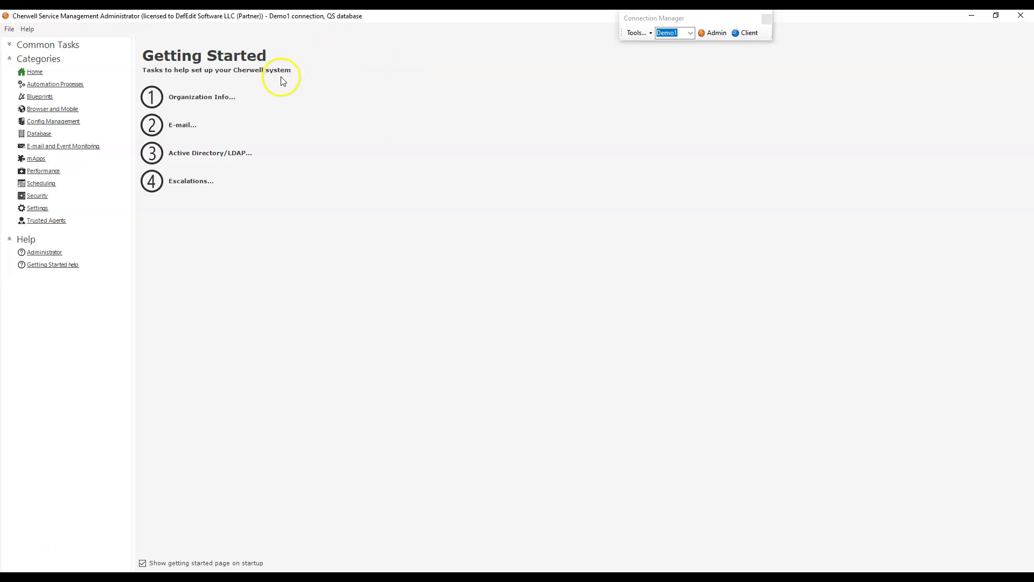
left_click(67, 108)
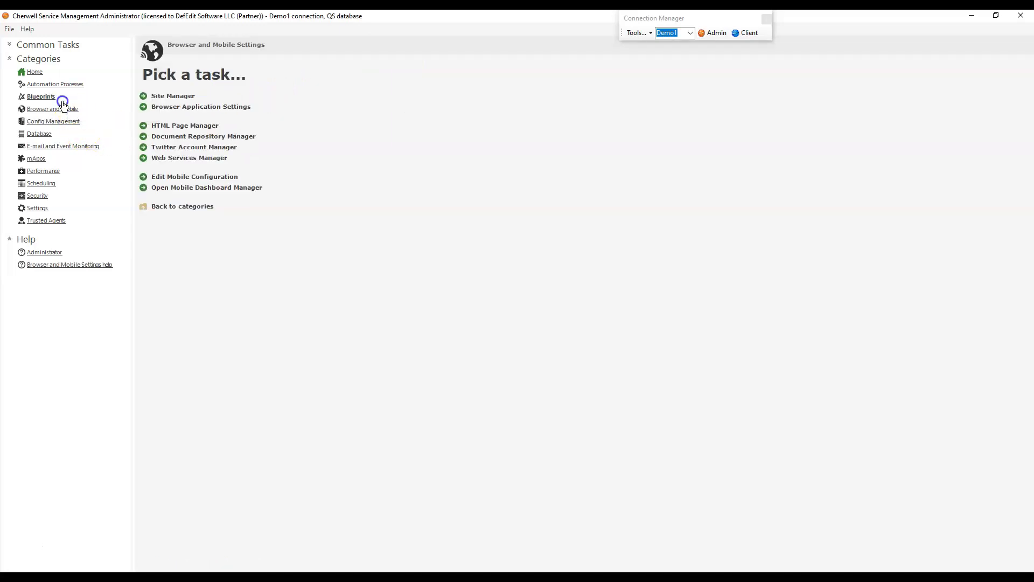
left_click(59, 97)
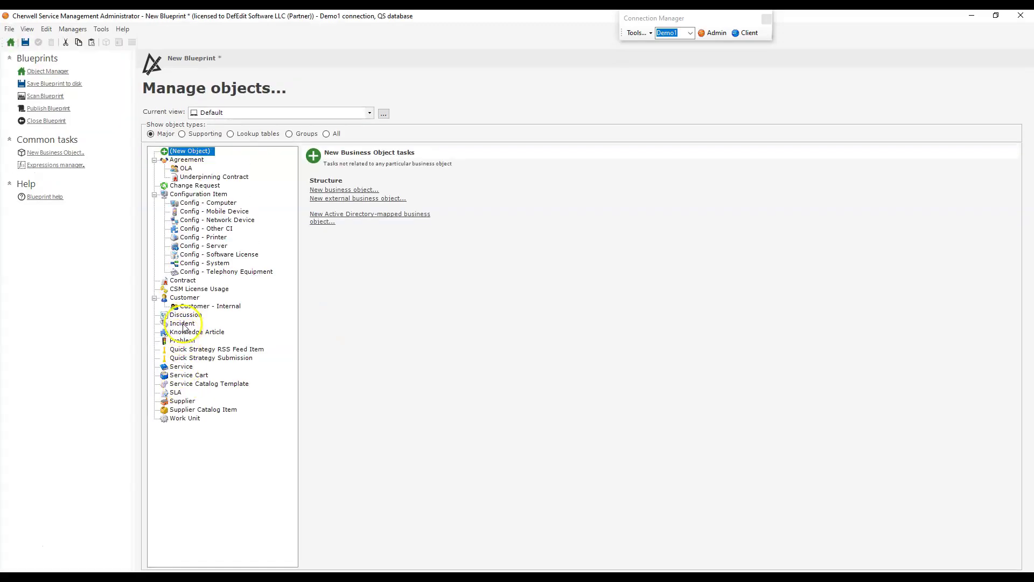
left_click(189, 332)
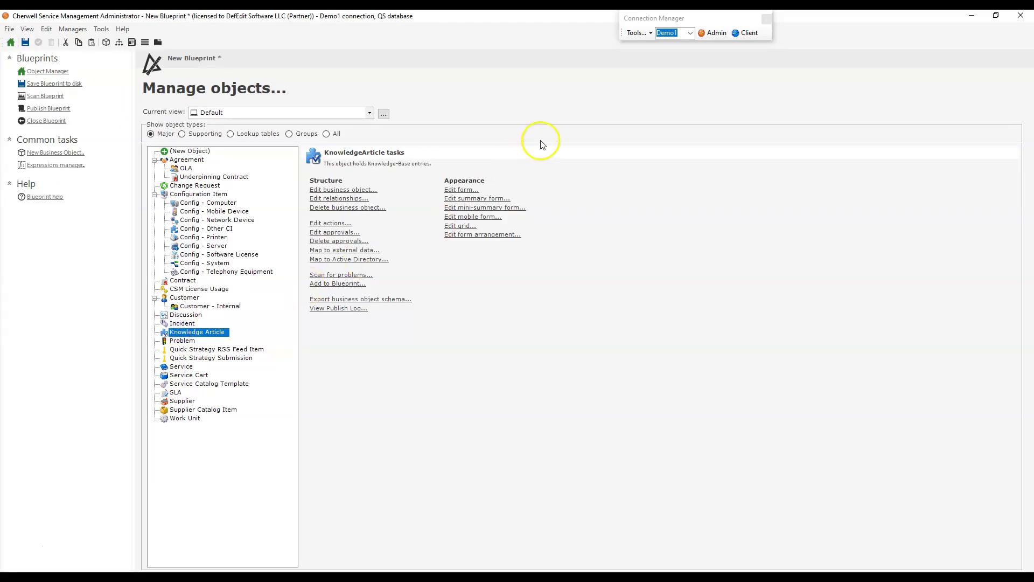
left_click(454, 191)
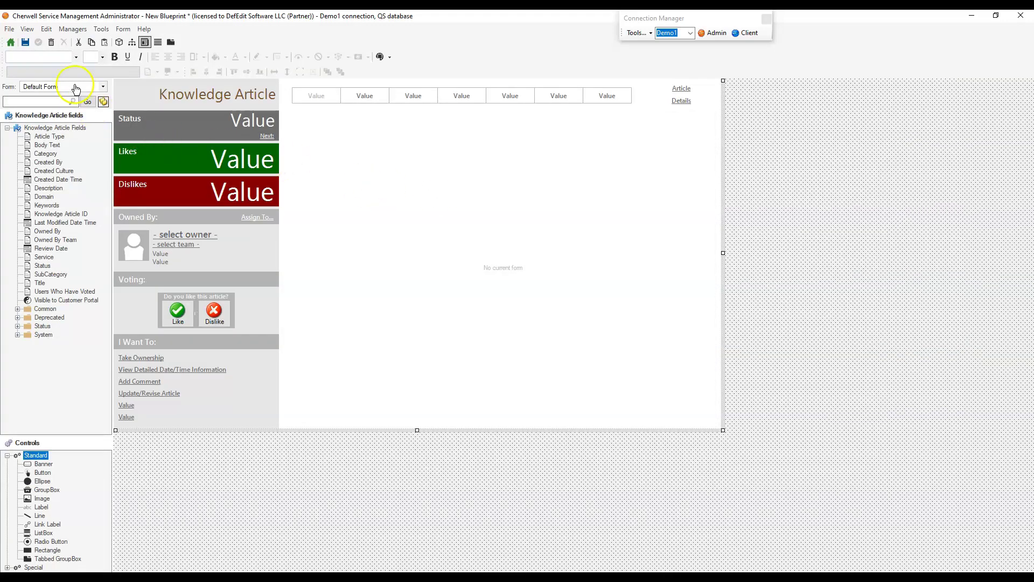
Review the Knowledge Article's form arrangement, then examine its Default Form and Article Content form
left_click(174, 41)
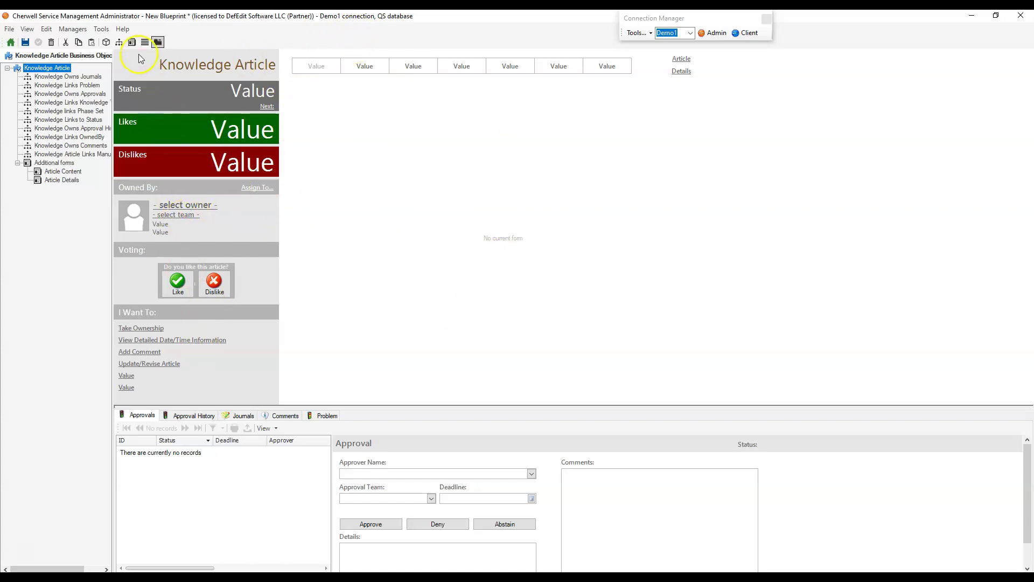
left_click(132, 42)
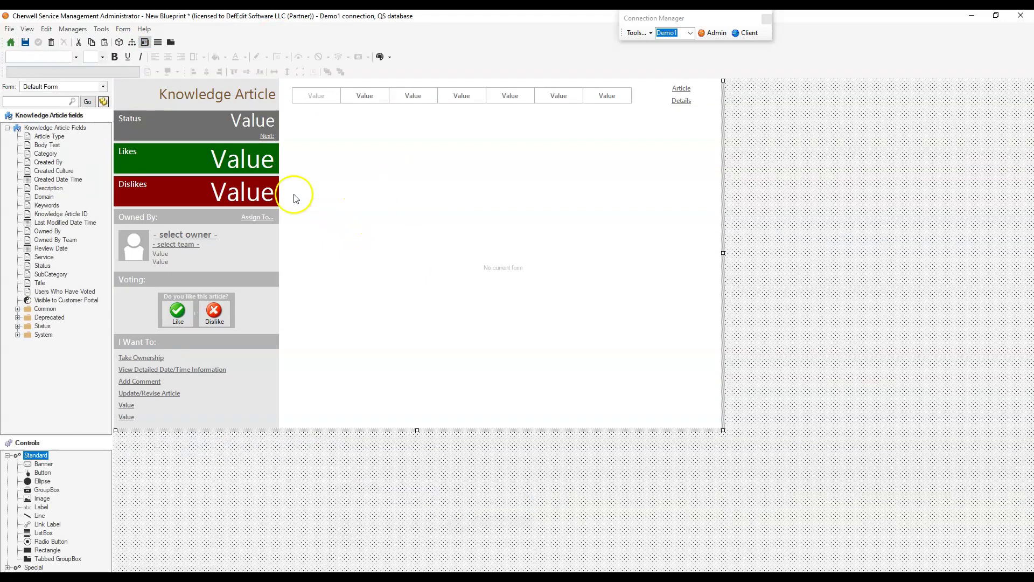
left_click(397, 190)
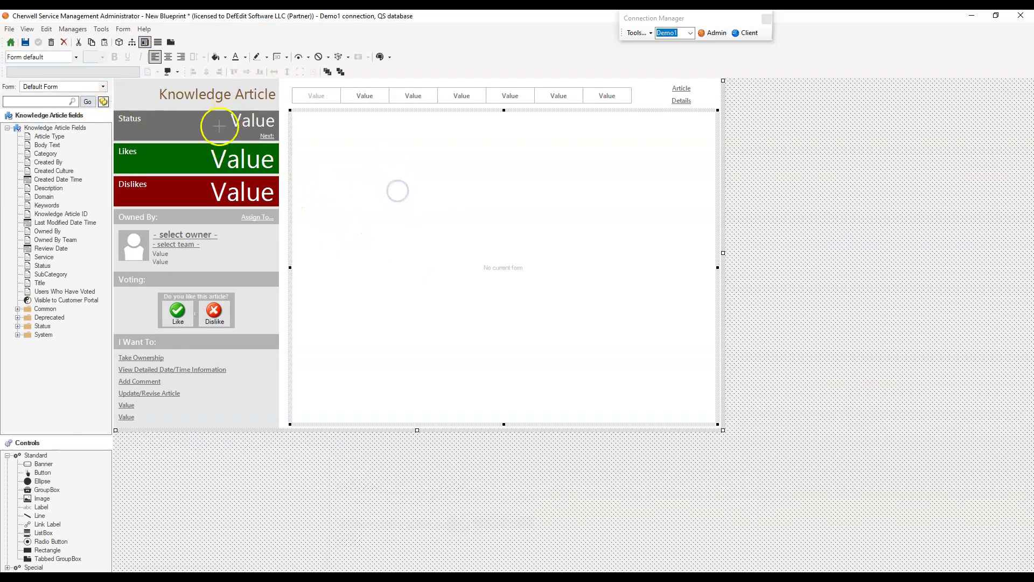
left_click(46, 86)
left_click(58, 104)
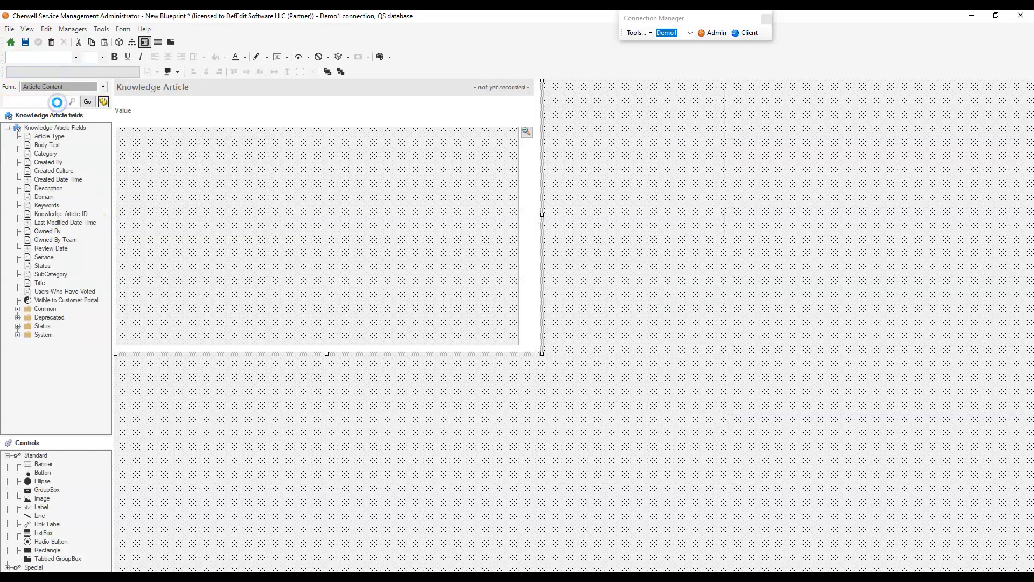
left_click(282, 177)
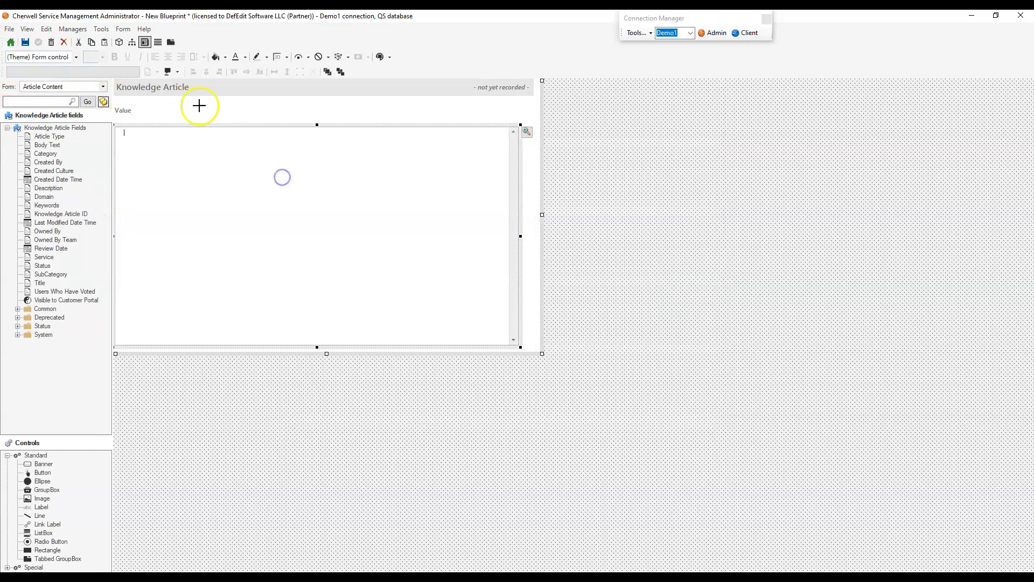
Examine the Article Details form's fields, including the solution, title, keywords, service, category, subcategory, article type and domain
left_click(41, 86)
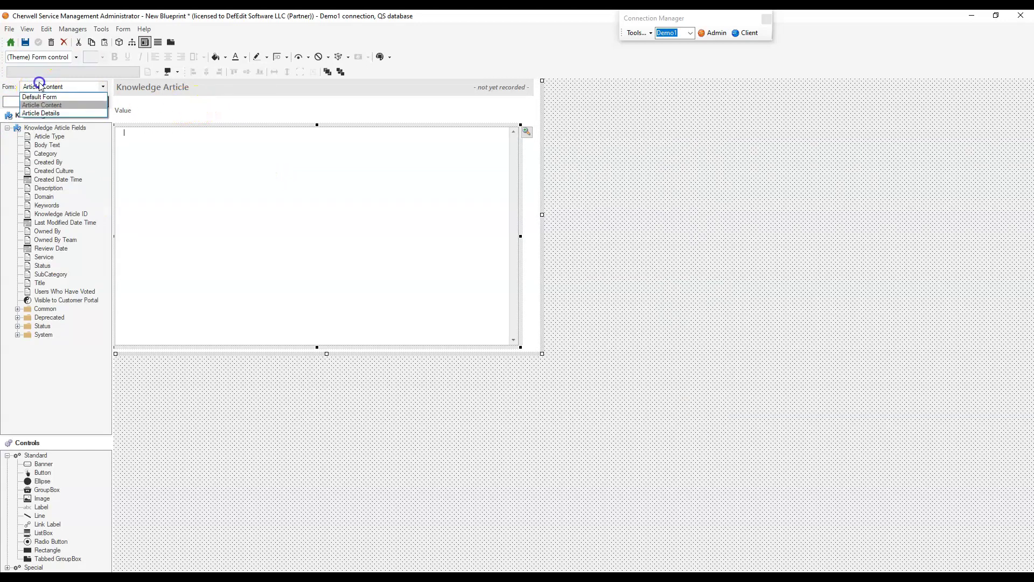
left_click(47, 112)
left_click(401, 190)
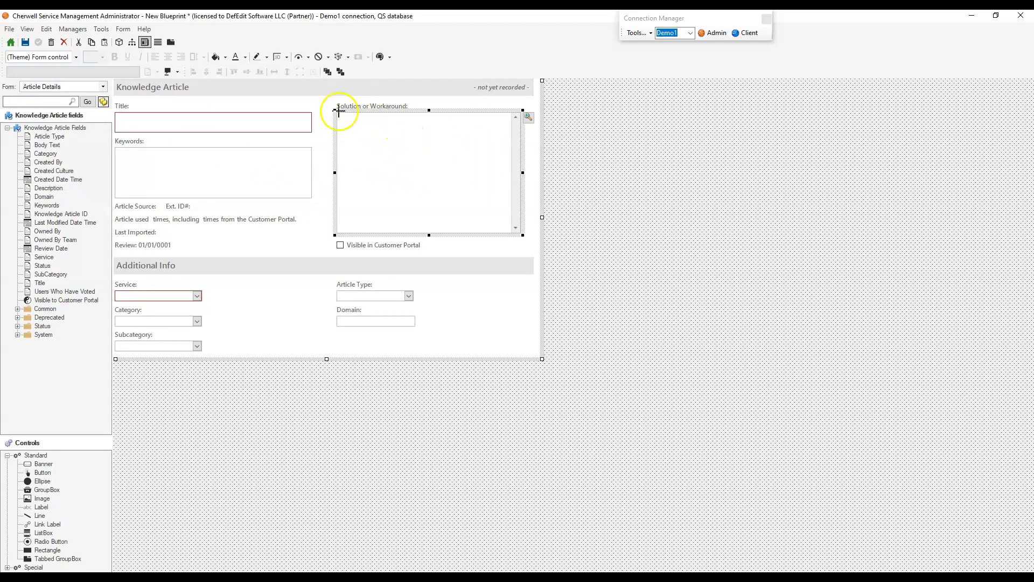
left_click(233, 125)
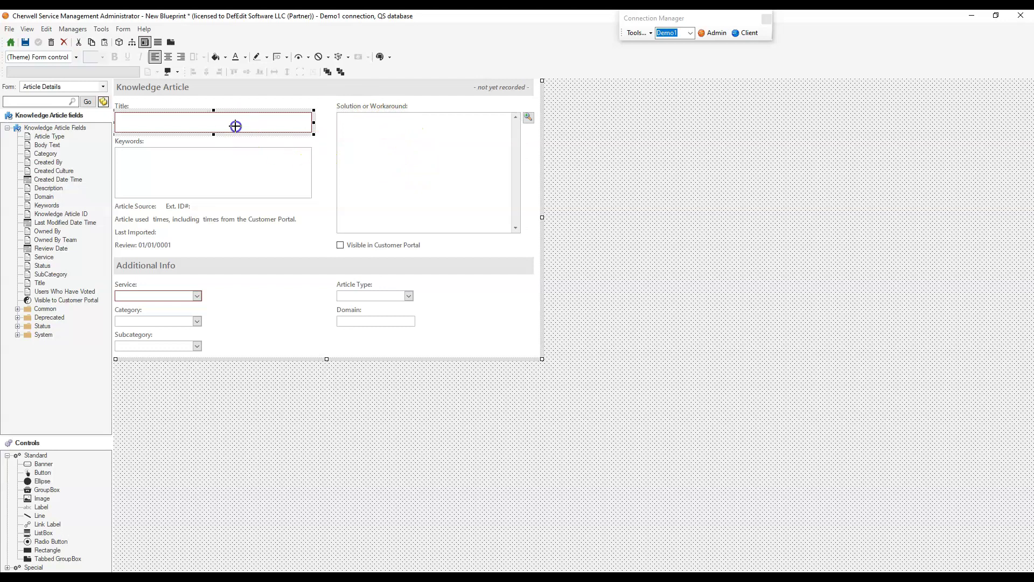
left_click(224, 171)
left_click(177, 295)
left_click(172, 323)
left_click(173, 347)
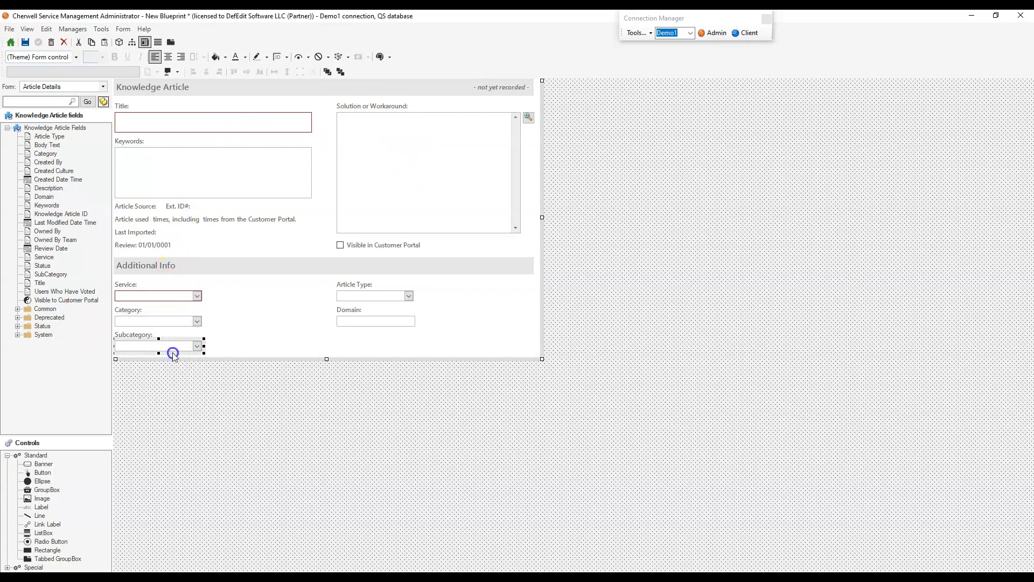
left_click(400, 291)
left_click(376, 320)
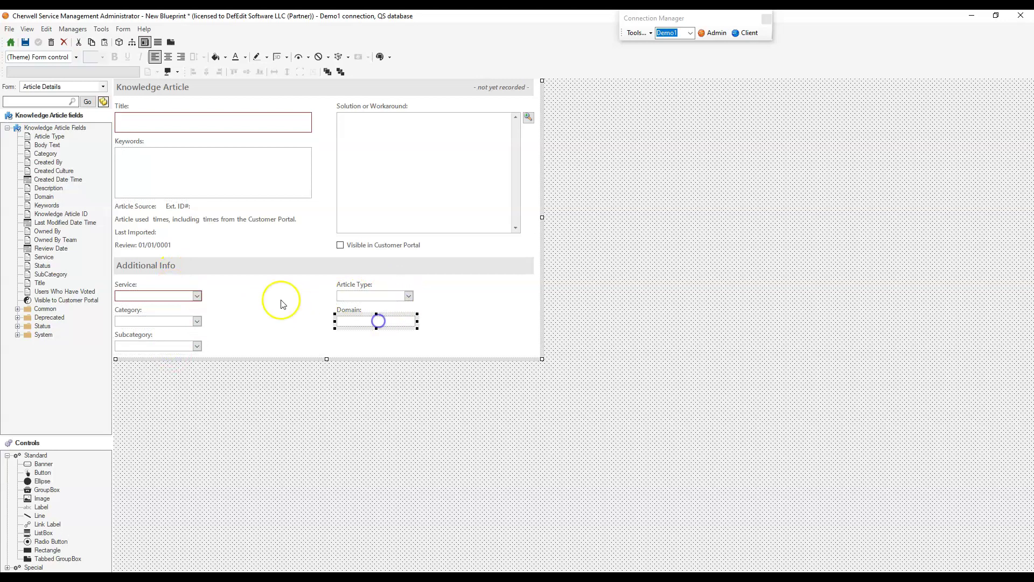
left_click(278, 302)
Inspect the value expression and body text area on the Article Content form, then view the Knowledge Article's form arrangement
left_click(86, 88)
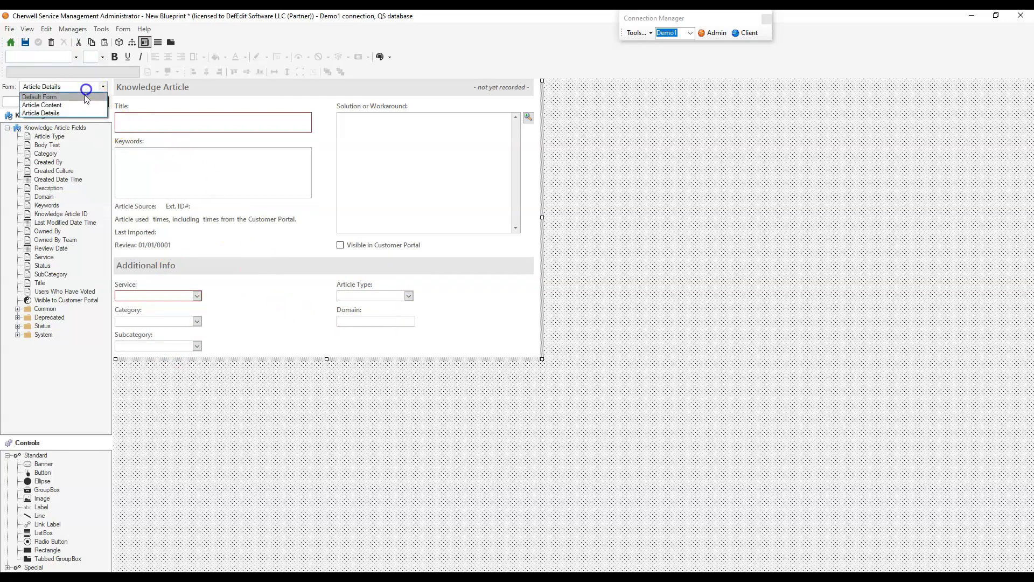
left_click(84, 105)
left_click(266, 200)
left_click(131, 107)
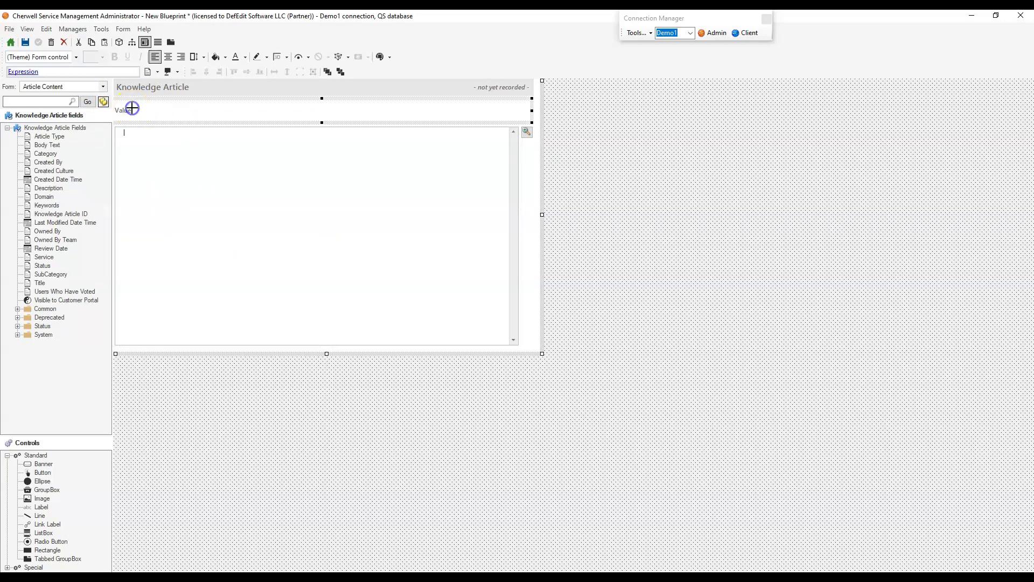
left_click(229, 207)
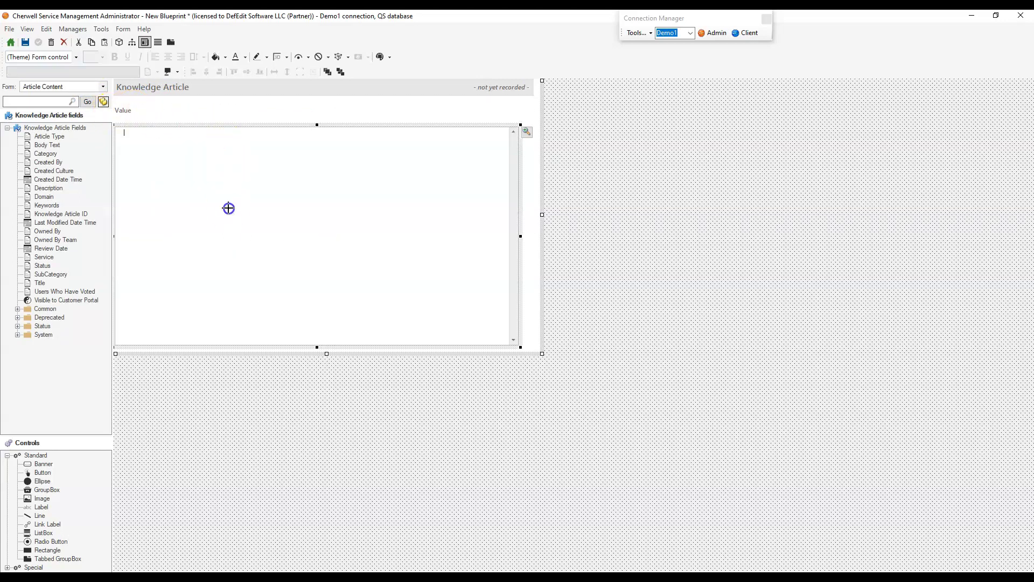
left_click(171, 42)
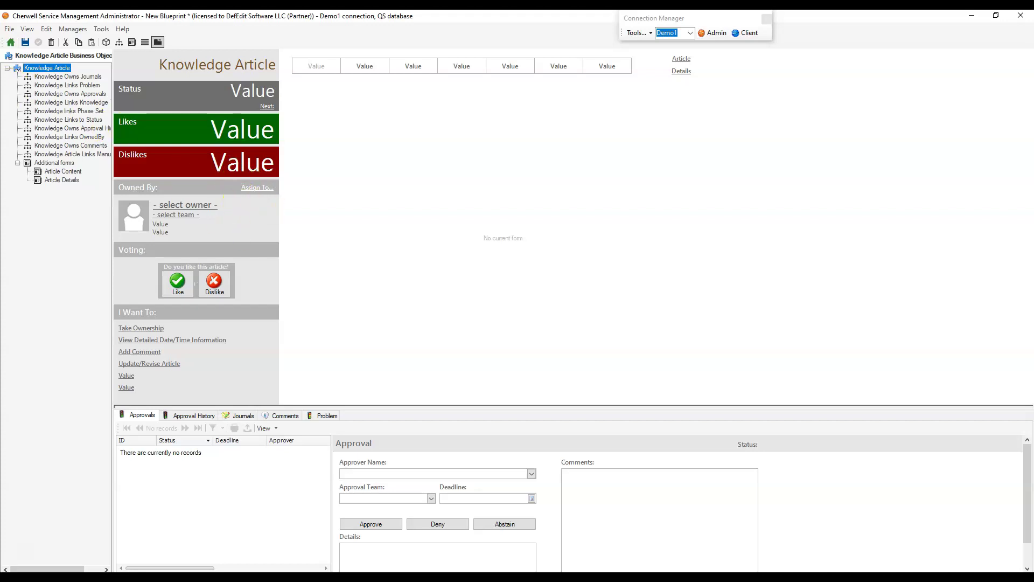
Browse the blueprint's lookup table, supporting and major object lists in the object manager
left_click(10, 43)
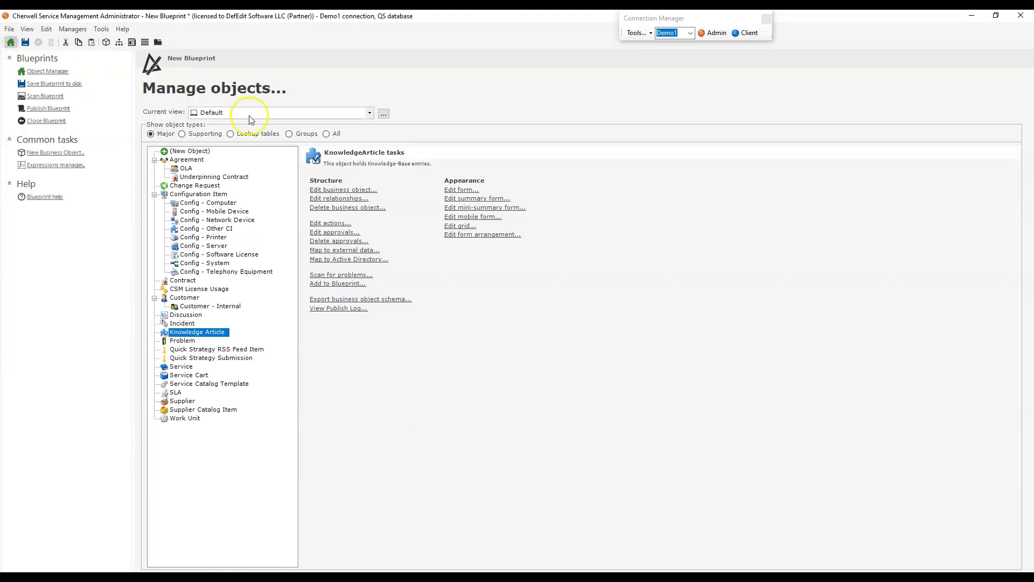
left_click(263, 136)
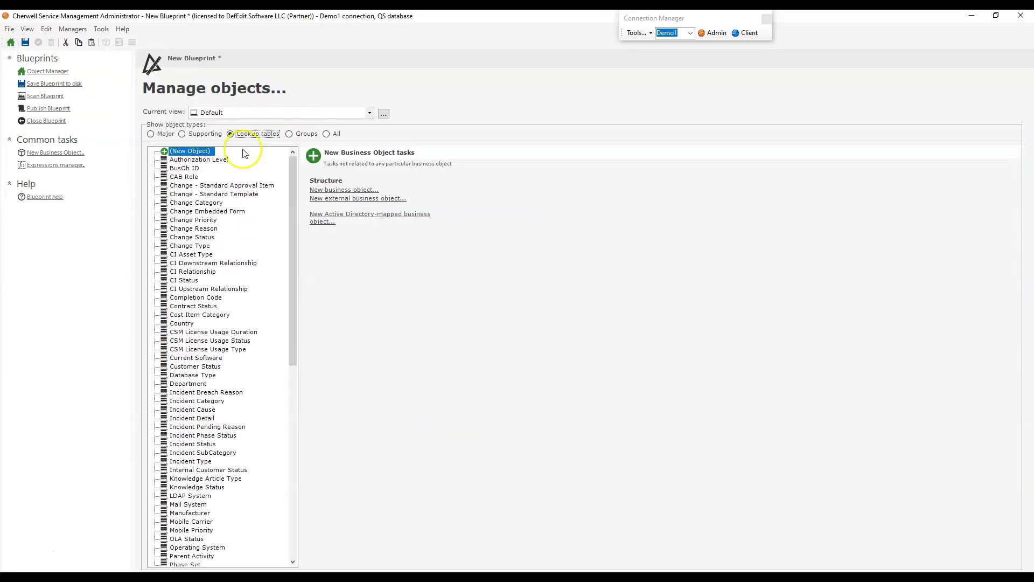
left_click(208, 134)
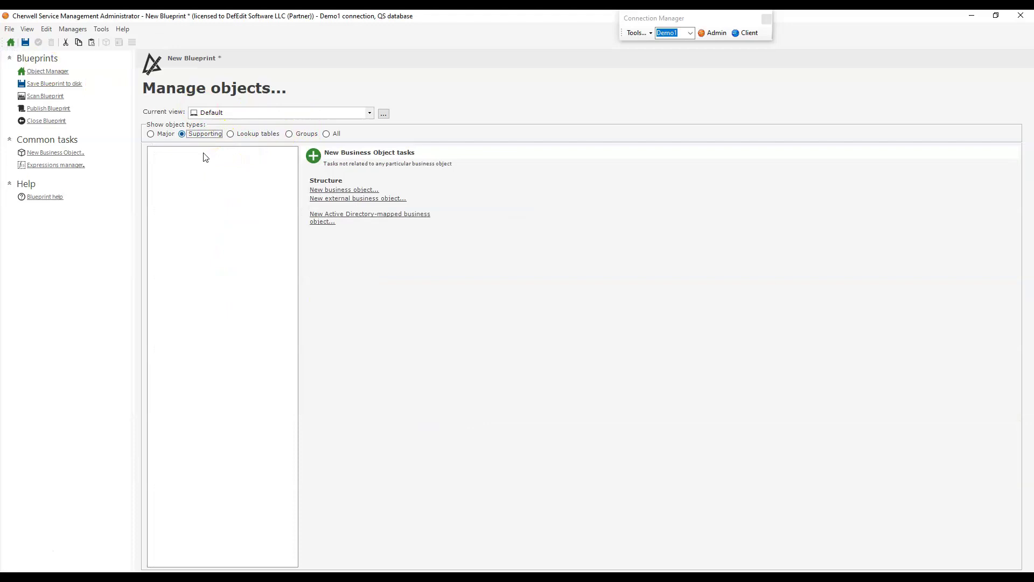
left_click(190, 152)
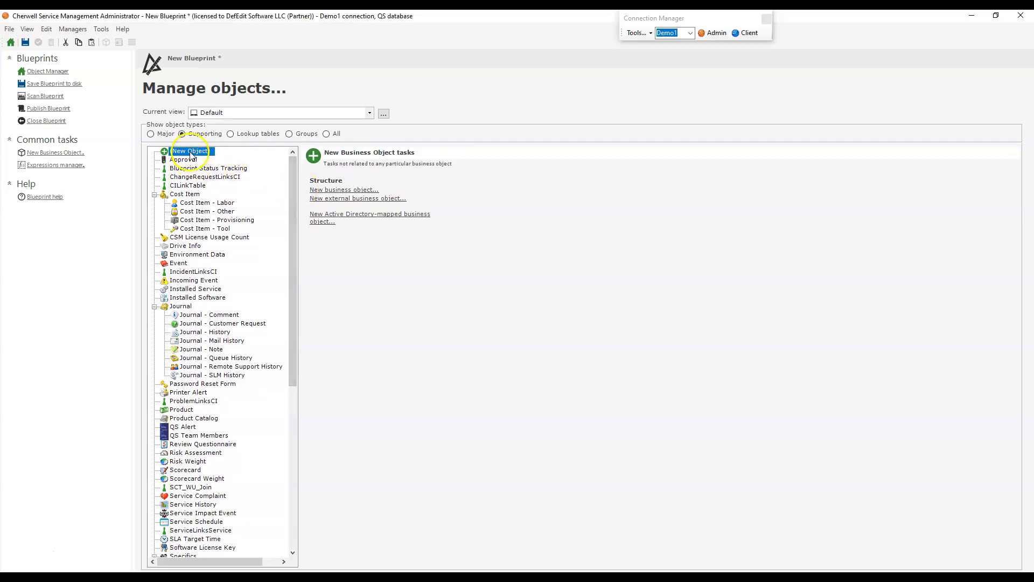
left_click(150, 133)
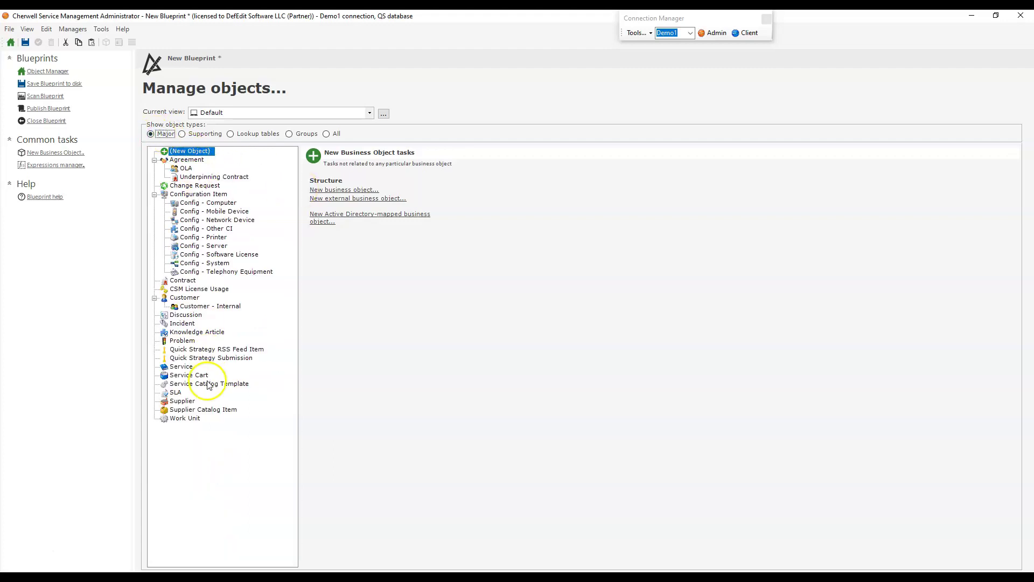
Examine the Journals and Problem tabs in the Knowledge Article's form arrangement
left_click(195, 332)
left_click(512, 235)
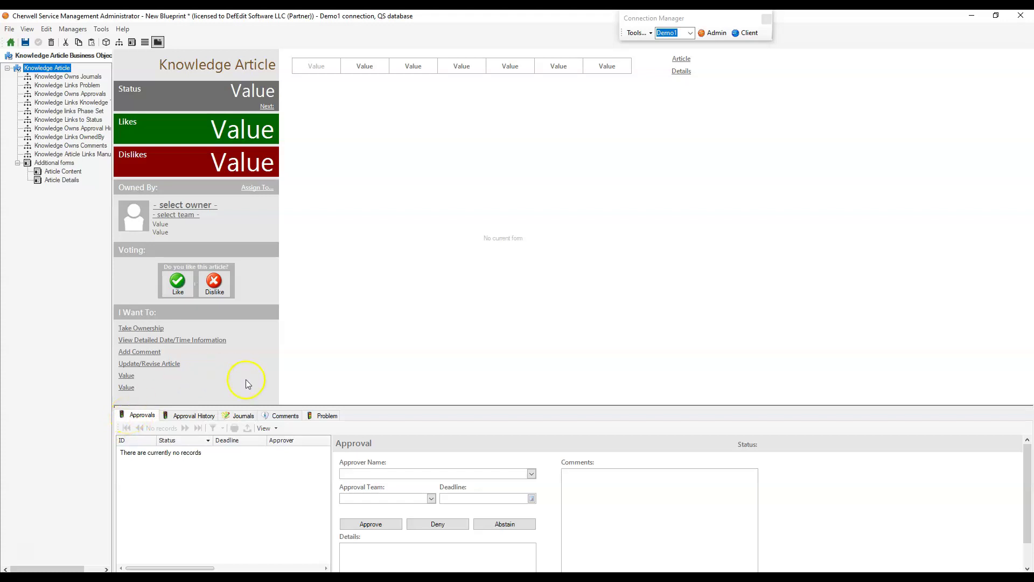
left_click(244, 420)
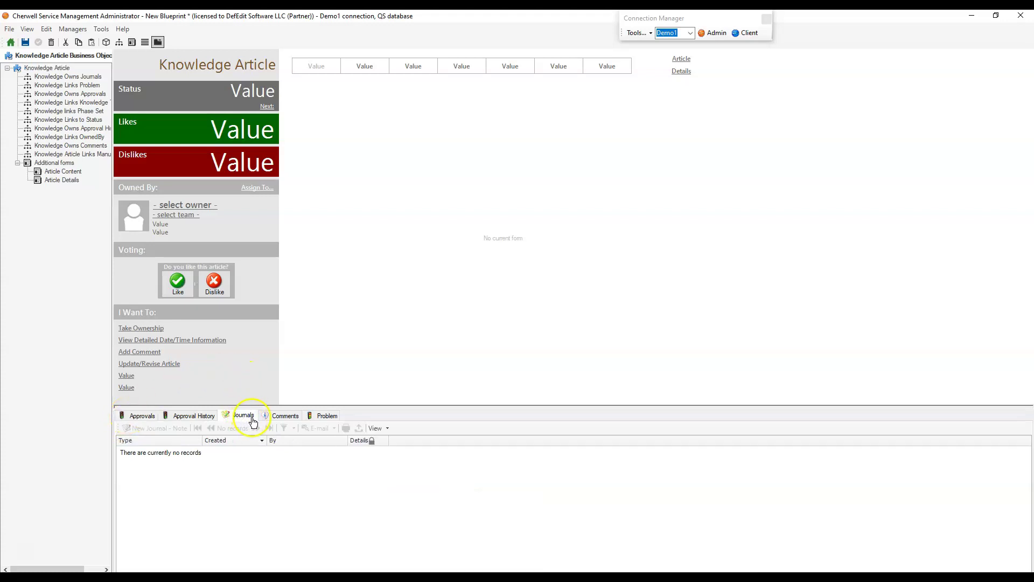
left_click(330, 419)
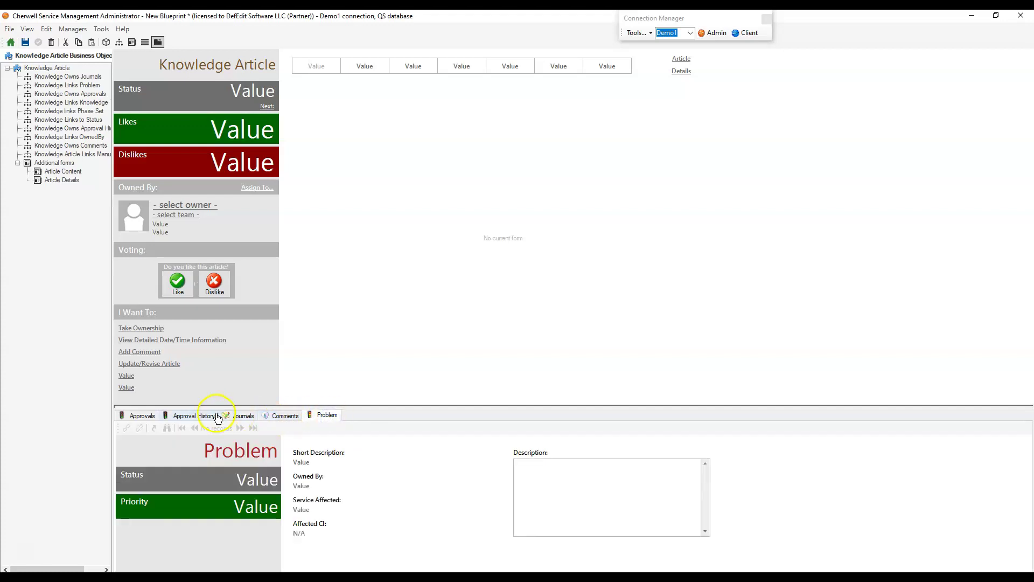
left_click(237, 418)
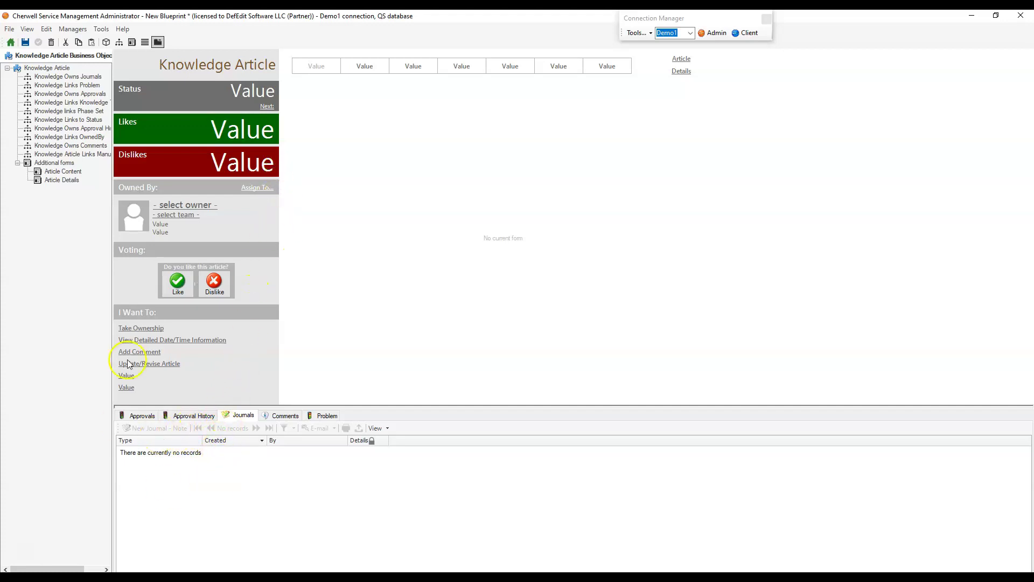
Create a new supporting business object named Knowledge Reviewed By User
left_click(10, 45)
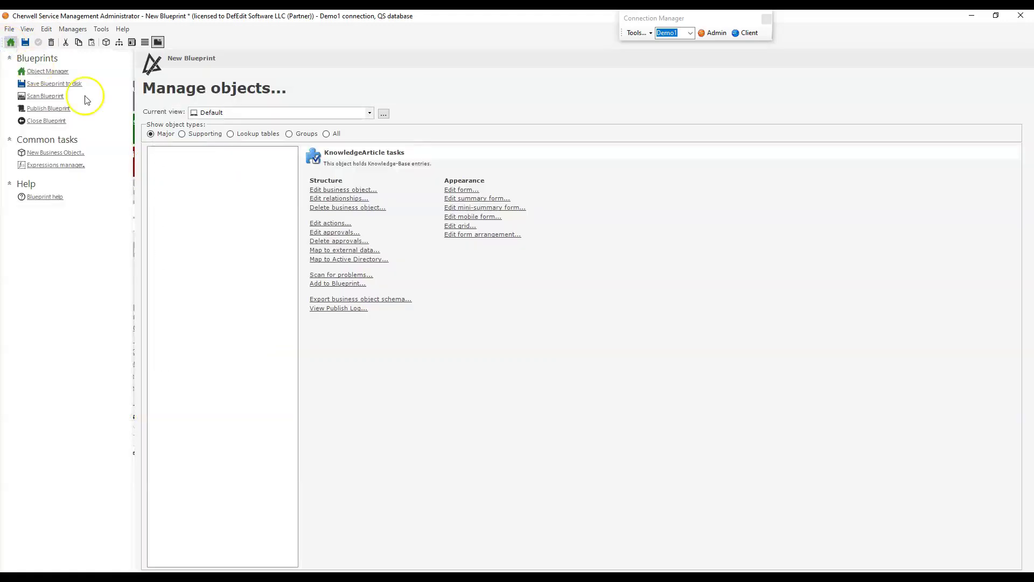
left_click(207, 135)
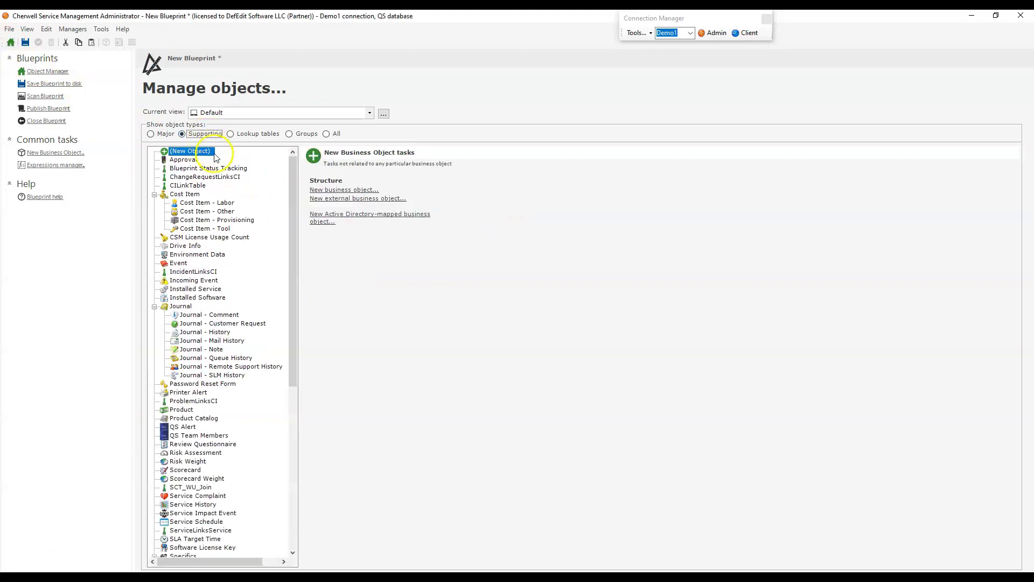
left_click(331, 191)
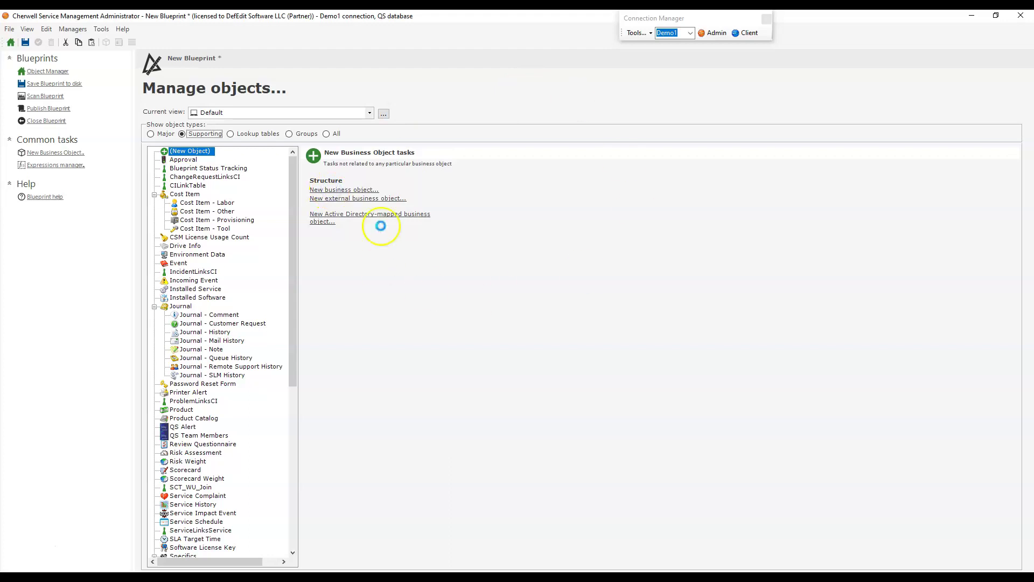
mouse_move(545, 88)
left_mouse_down()
mouse_move(342, 72)
mouse_move(628, 92)
mouse_move(462, 93)
mouse_move(537, 90)
mouse_move(526, 81)
left_mouse_up()
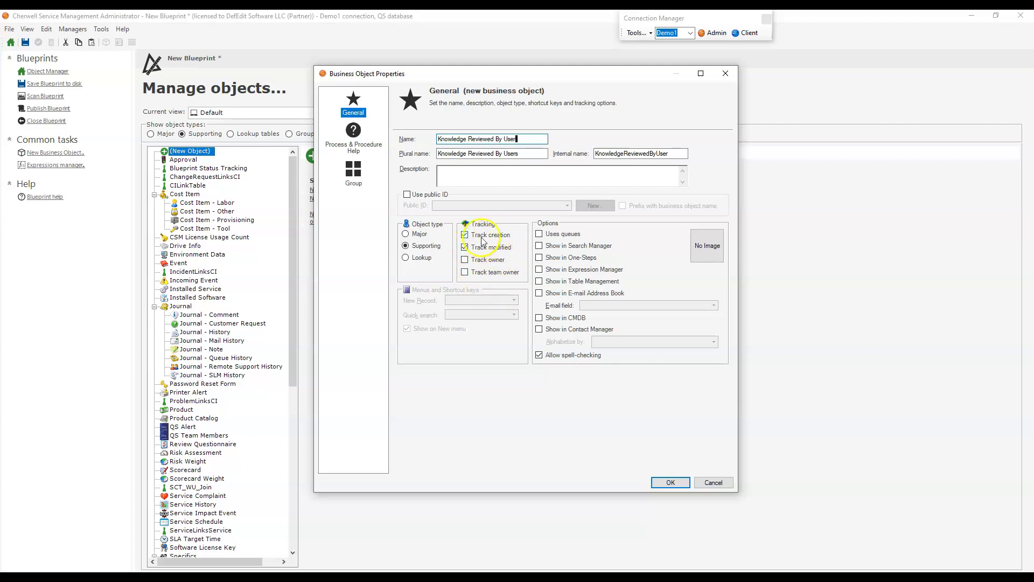
left_click(671, 483)
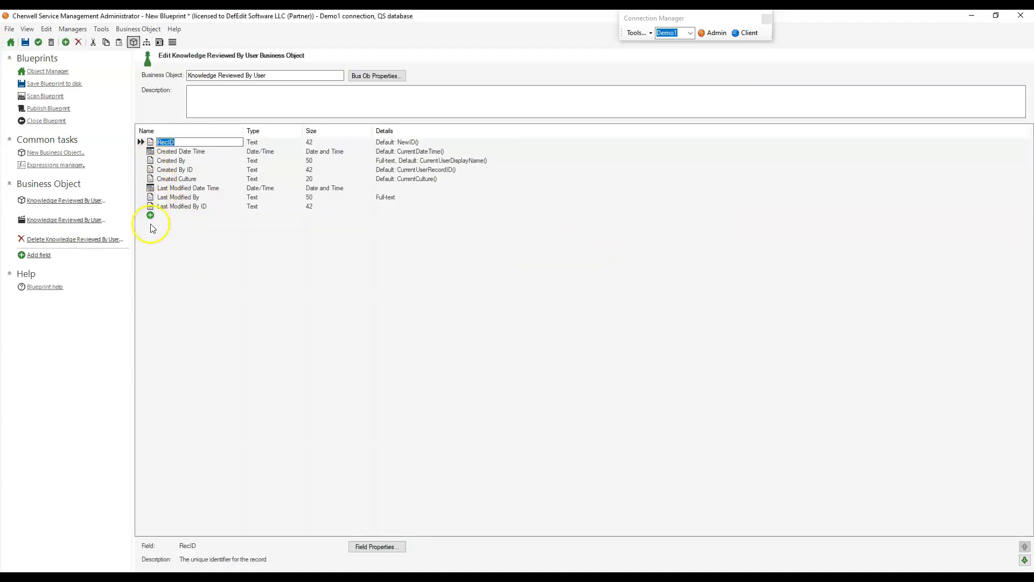
Add a text field named Reviewed By Name to the Knowledge Reviewed By User object
left_click(188, 216)
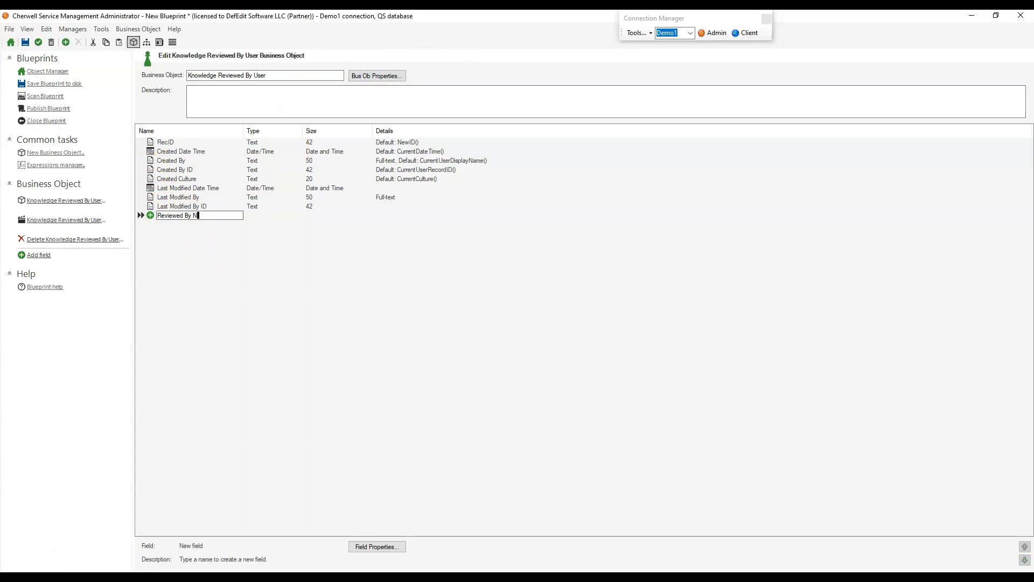
key("Tab")
key("Return")
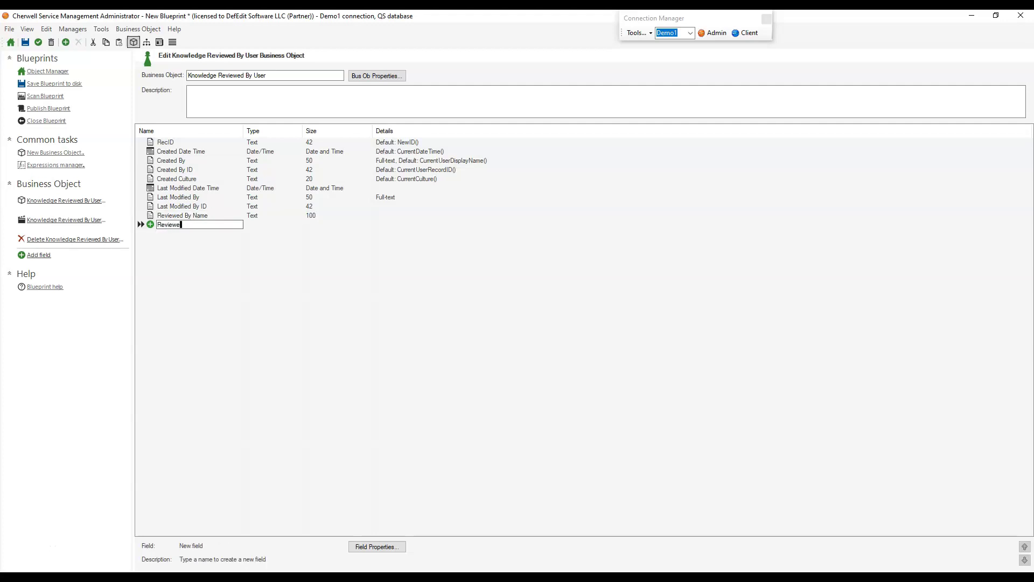
Add a 42-character text field named Reviewed By ID to the business object
type("Reviewed By ID")
key("Tab")
type("42")
key("Return")
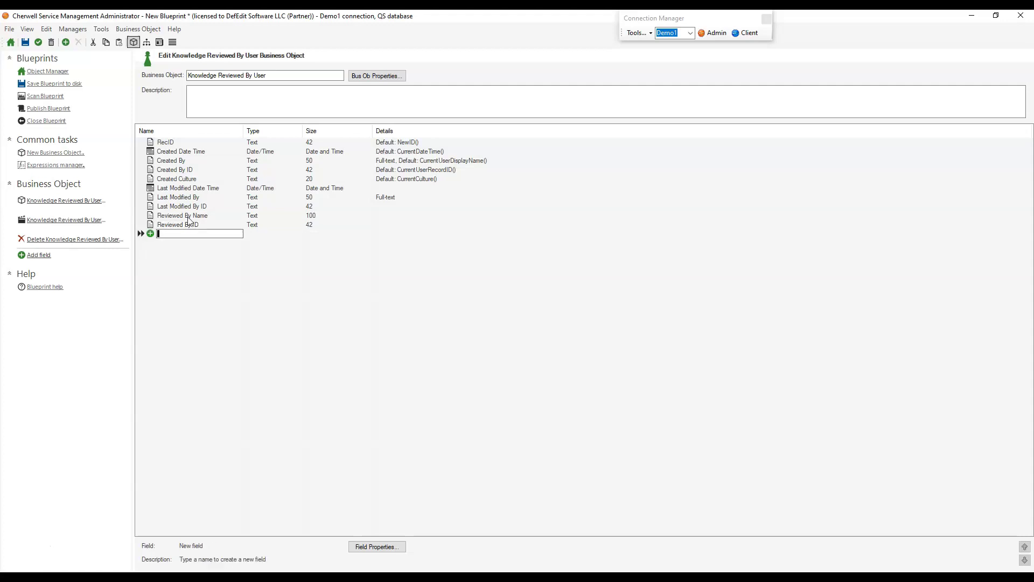
Add a 42-character text field named Parent RecID below Reviewed By ID and apply the changes to the business object
left_click(202, 224)
left_click_drag(202, 224, 138, 227)
left_click(173, 233)
key("Tab")
type("423")
key("BackSpace")
key("Tab")
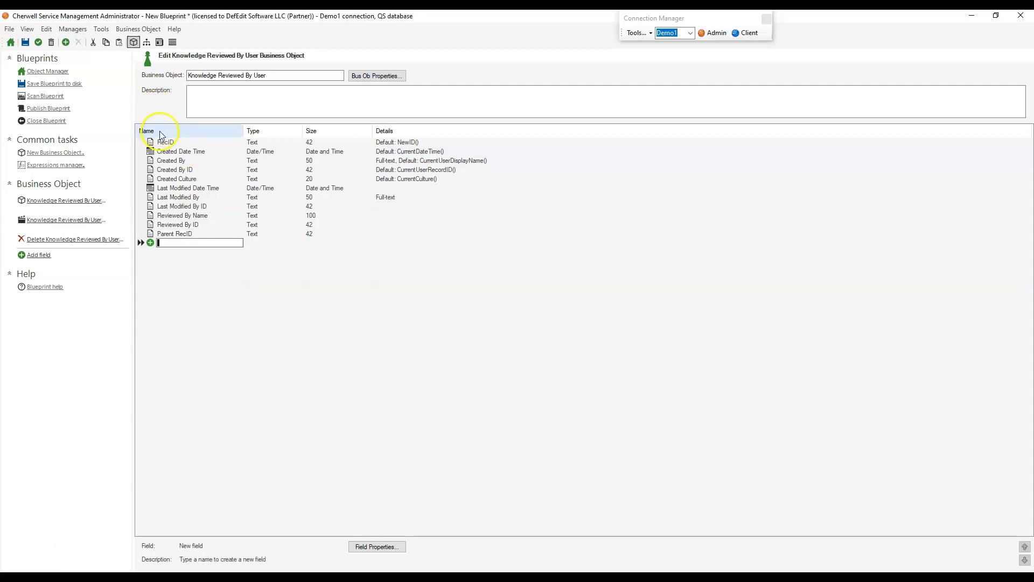
left_click(178, 142)
double_click(178, 142)
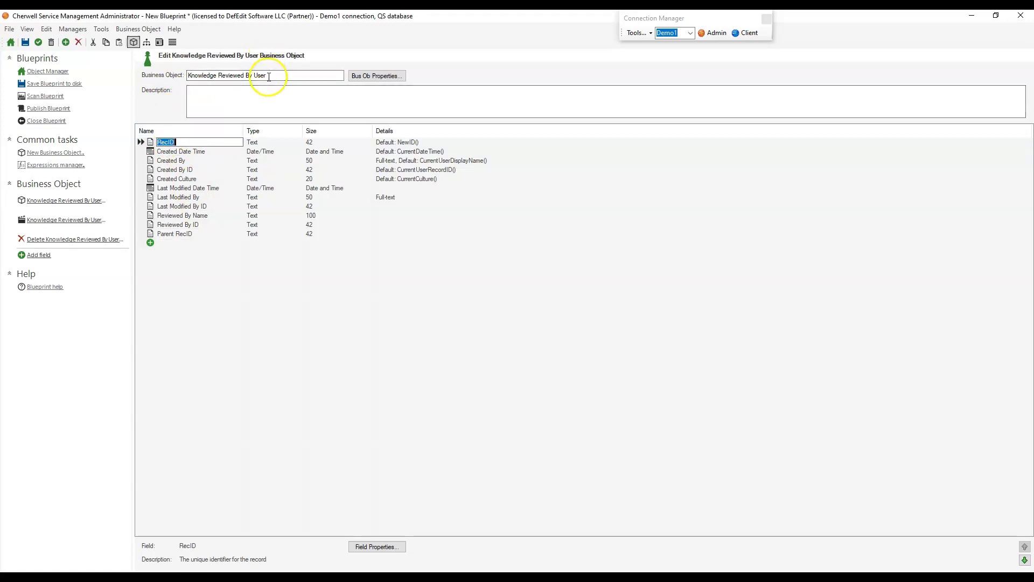
left_click(31, 45)
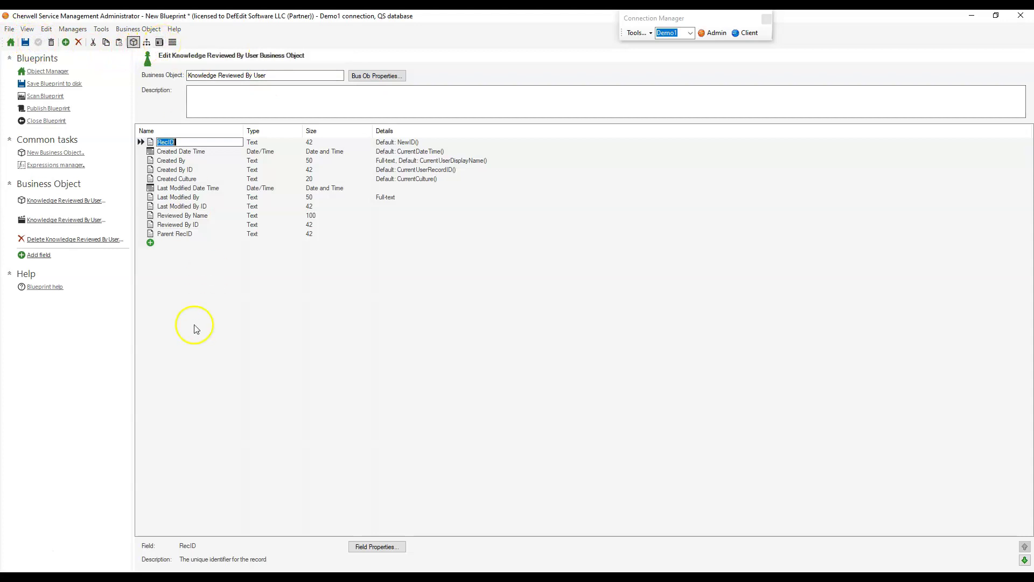
Generate the Knowledge Reviewed By User form with the form wizard, using the Professional Grey theme and the Reviewed By Name field
left_click(160, 43)
left_click(178, 129)
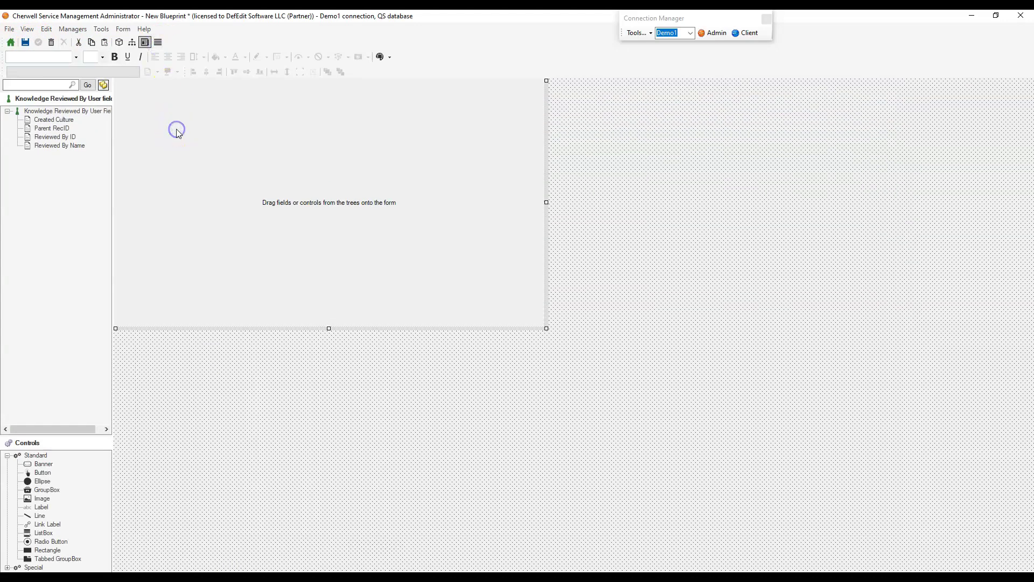
left_click(120, 29)
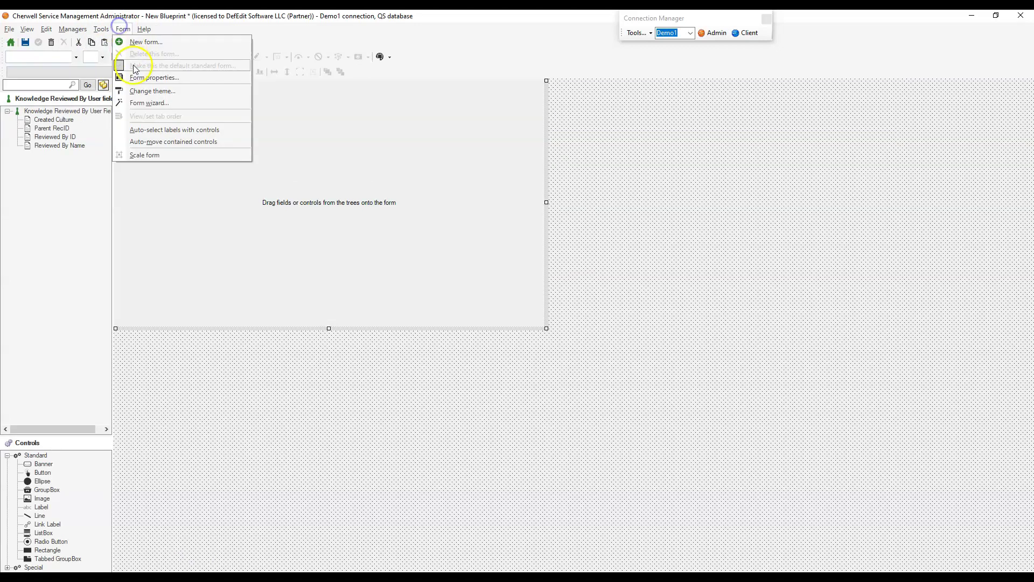
left_click(145, 105)
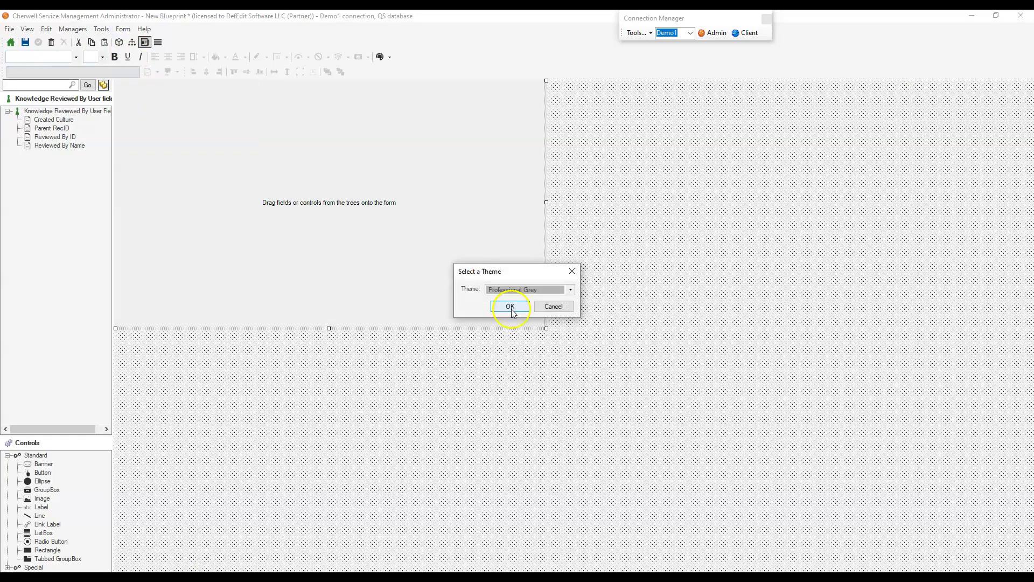
left_click(540, 298)
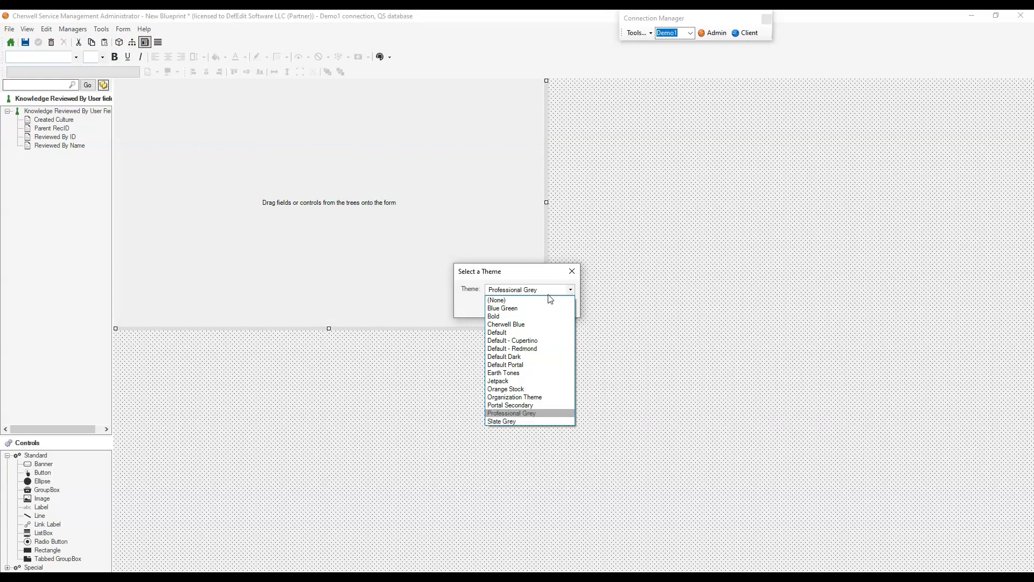
left_click(544, 294)
left_click(519, 307)
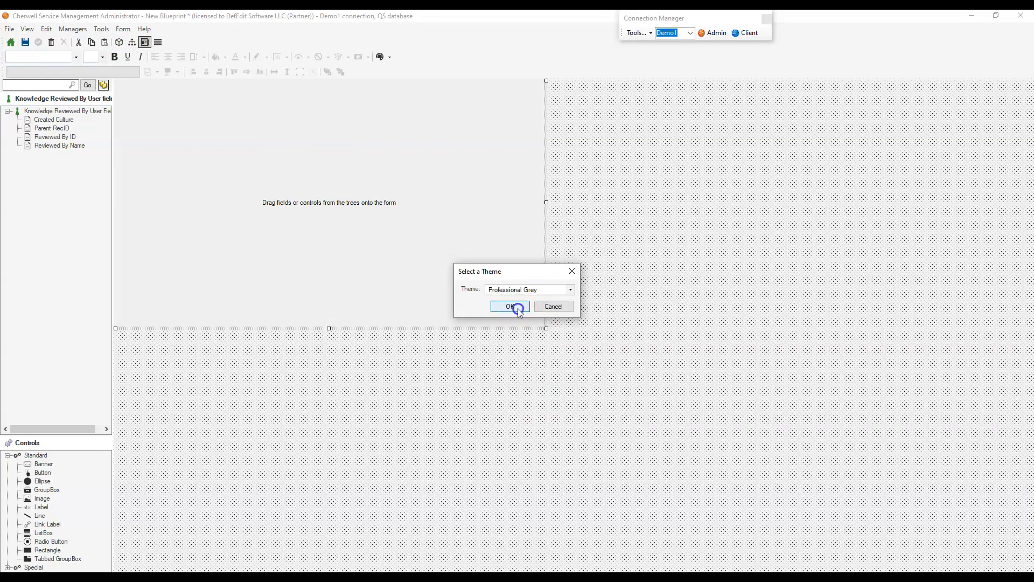
left_click(289, 131)
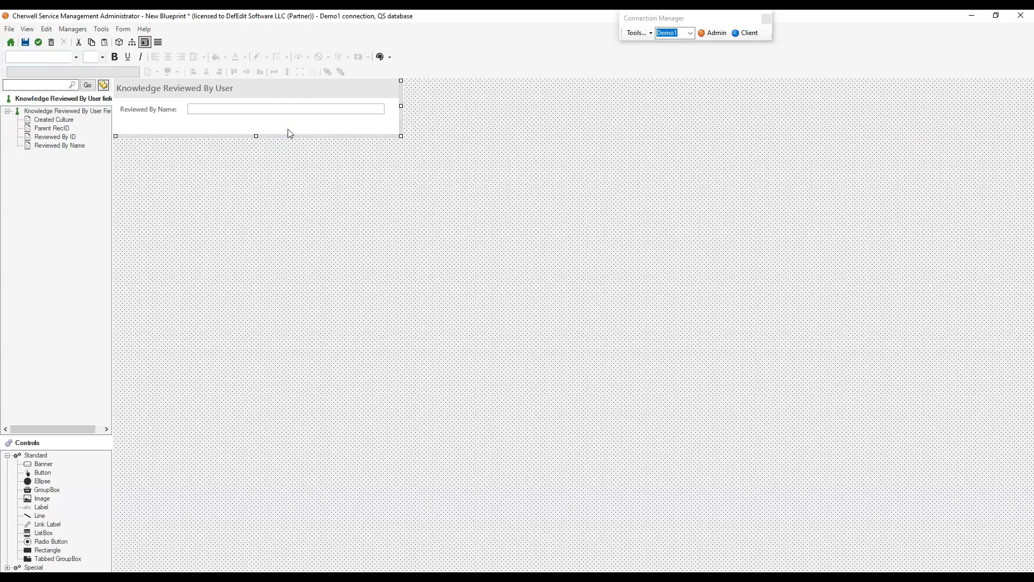
left_click(242, 130)
left_click(173, 135)
Create a plain-text field named Knowledge Article ID with length 15 from the form's field tree
left_click(57, 130)
right_click(57, 172)
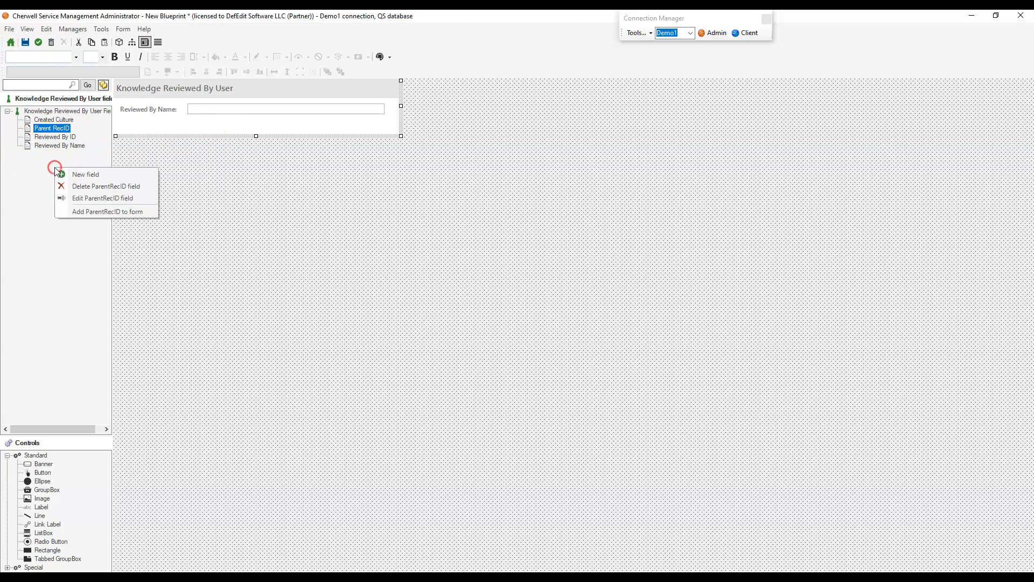
left_click(61, 172)
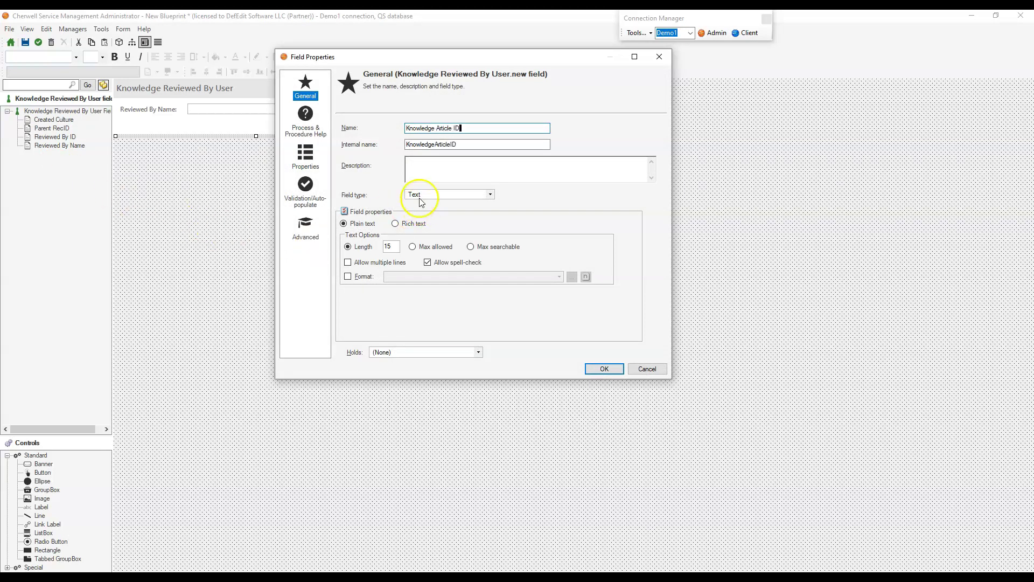
left_click(604, 369)
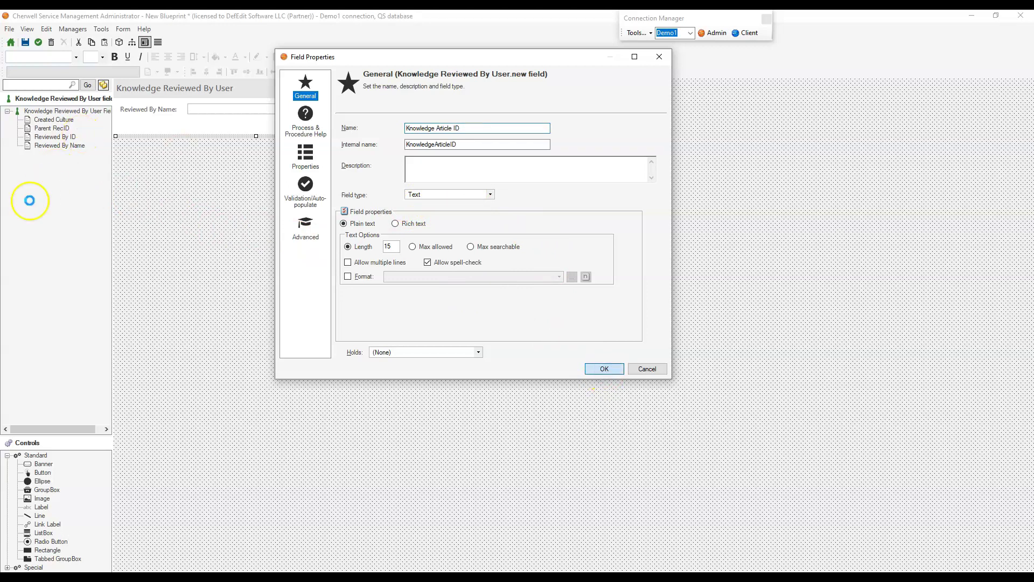
Place Knowledge Article ID below Reviewed By Name on an enlarged form, matching the left edges and widths of both boxes
left_click_drag(63, 158, 118, 123)
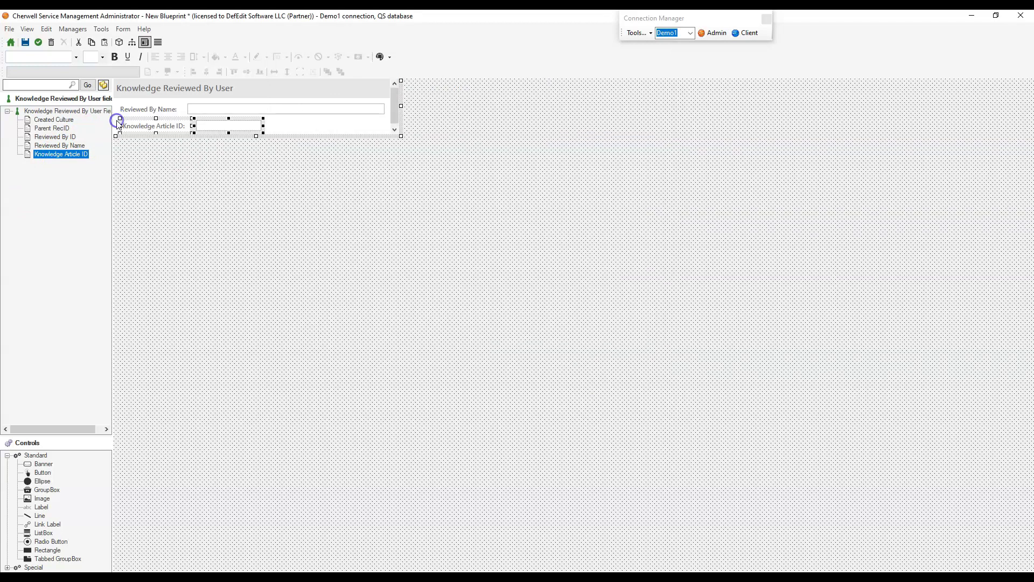
left_click_drag(327, 137, 235, 130)
left_click(245, 108, "ctrl")
left_click(194, 72)
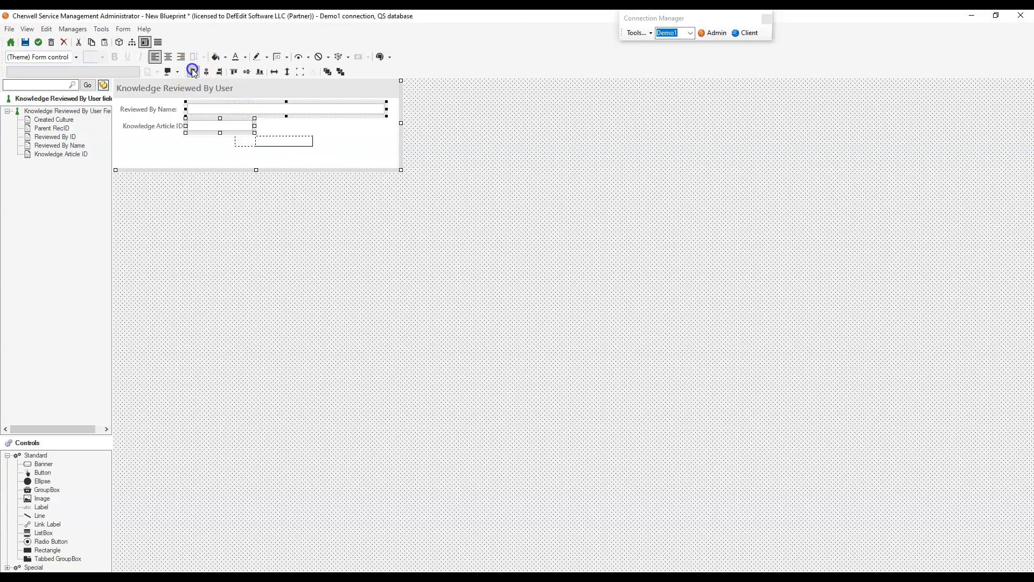
left_click(274, 73)
left_click(270, 160)
left_click_drag(401, 153, 347, 108)
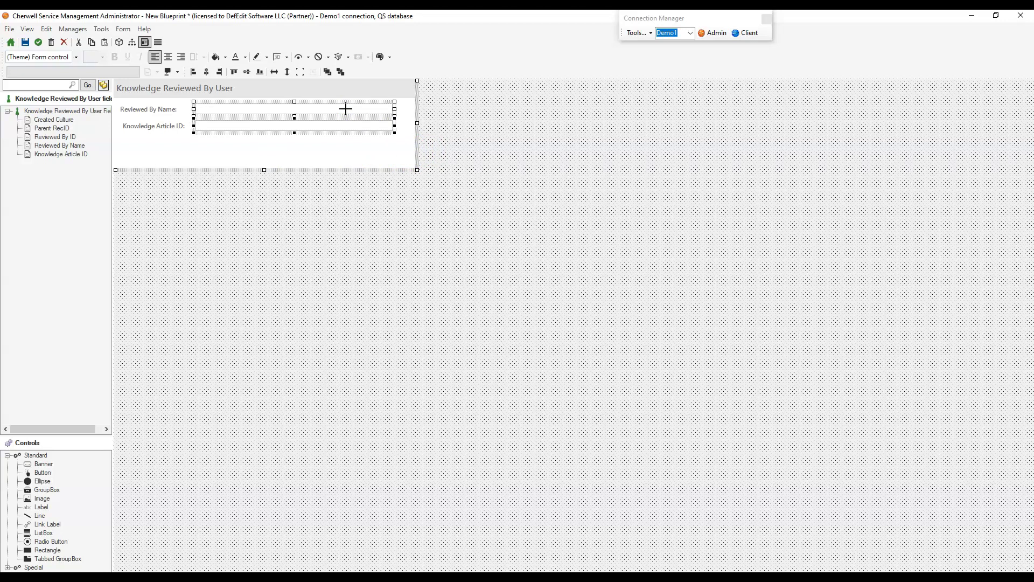
Left-align the two field labels, reduce the form's height, and apply the form changes
left_click(166, 123)
left_click(149, 109, "ctrl")
left_click(193, 76)
left_click(206, 143)
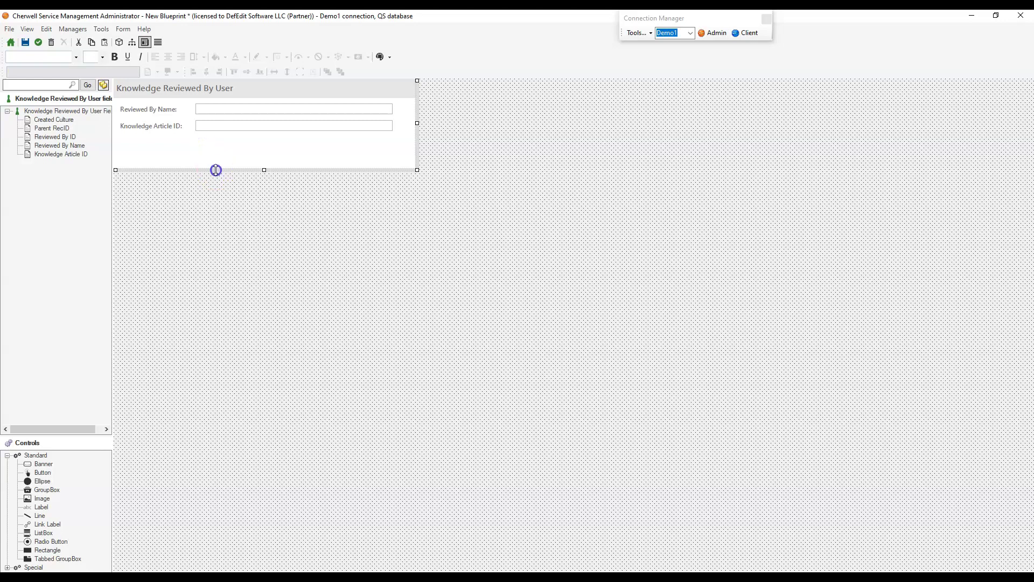
left_click_drag(216, 170, 216, 155)
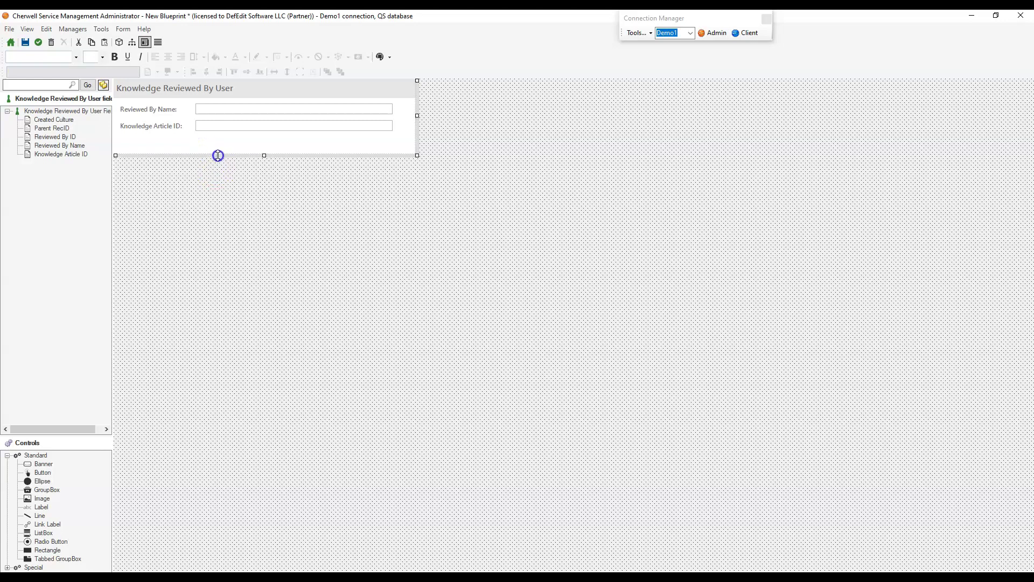
left_click(38, 42)
Add Created Date Time, Reviewed By Name and Knowledge Article ID columns to the object's grid and narrow the Reviewed By Name column
left_click(158, 43)
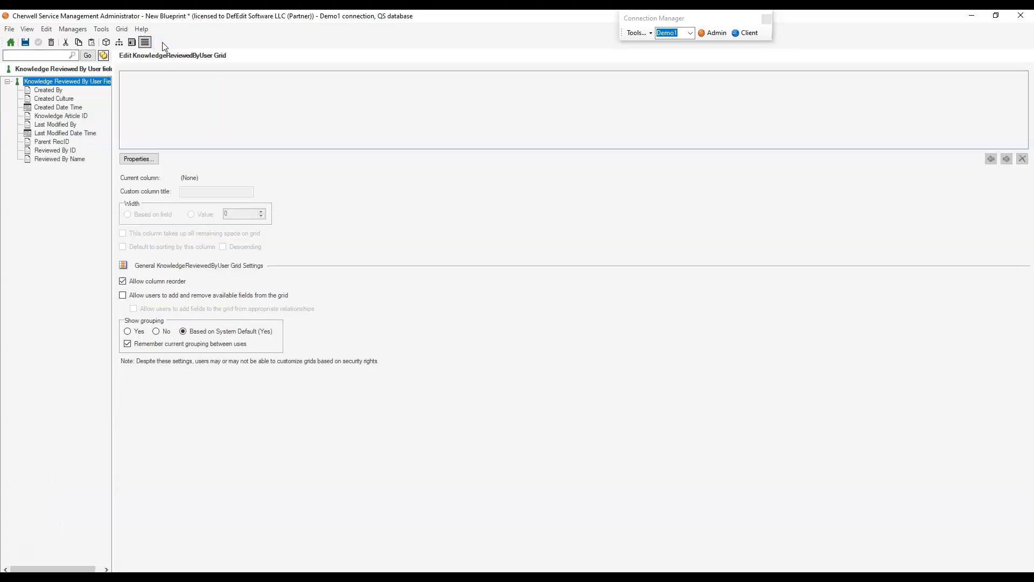
left_click_drag(42, 107, 189, 82)
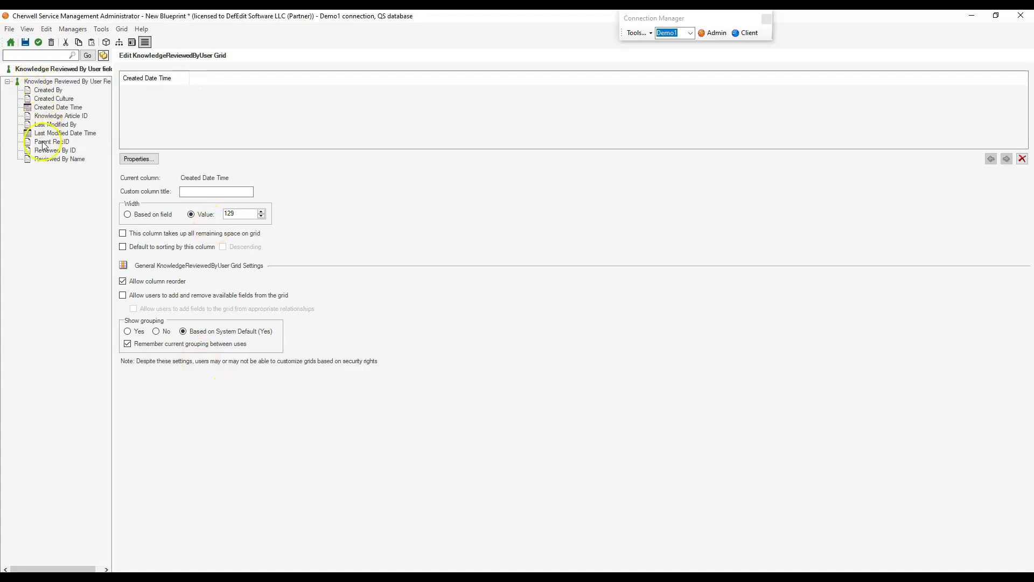
left_click_drag(54, 159, 275, 90)
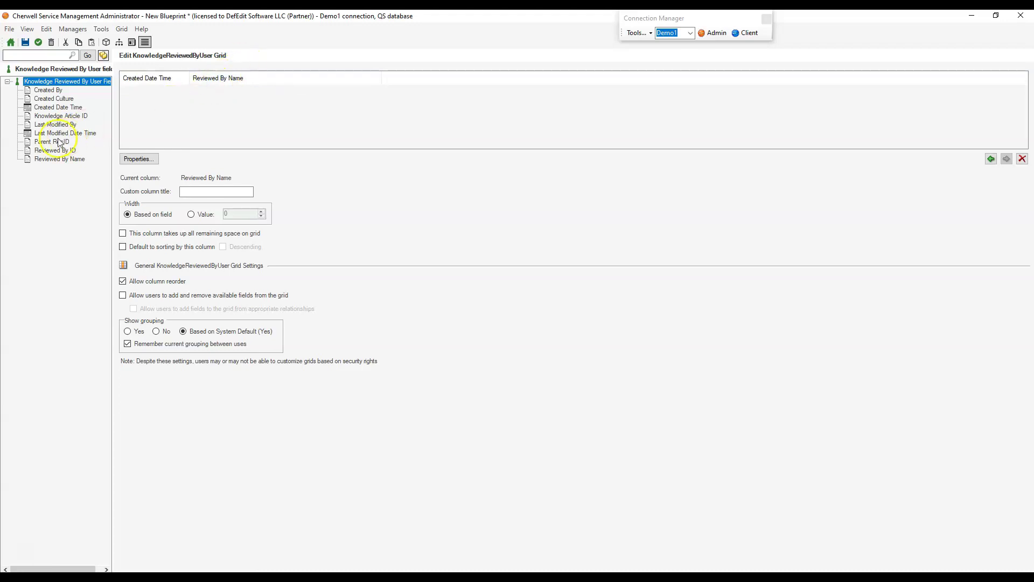
left_click_drag(57, 108, 457, 92)
left_click(451, 83)
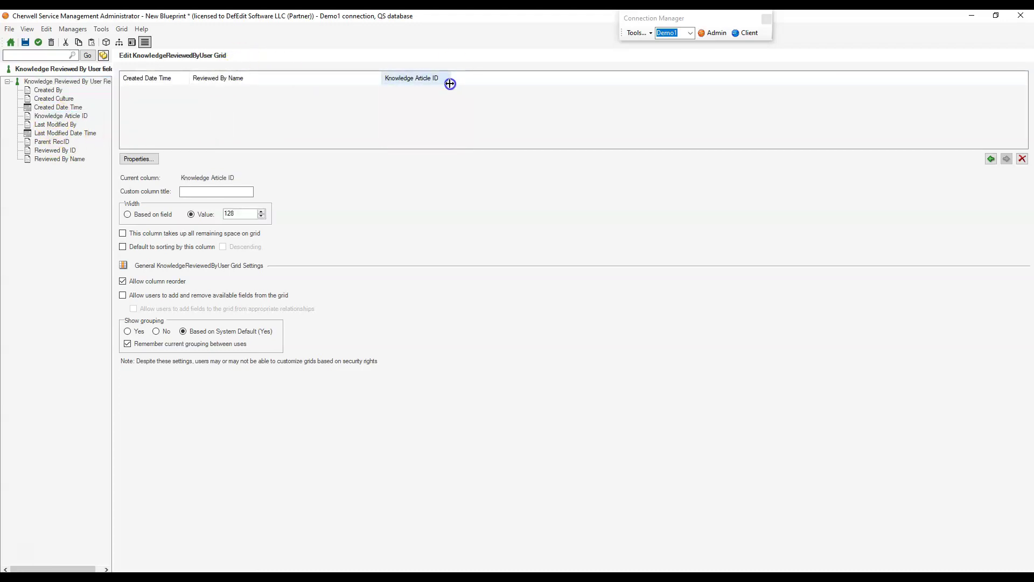
left_click_drag(380, 79, 295, 79)
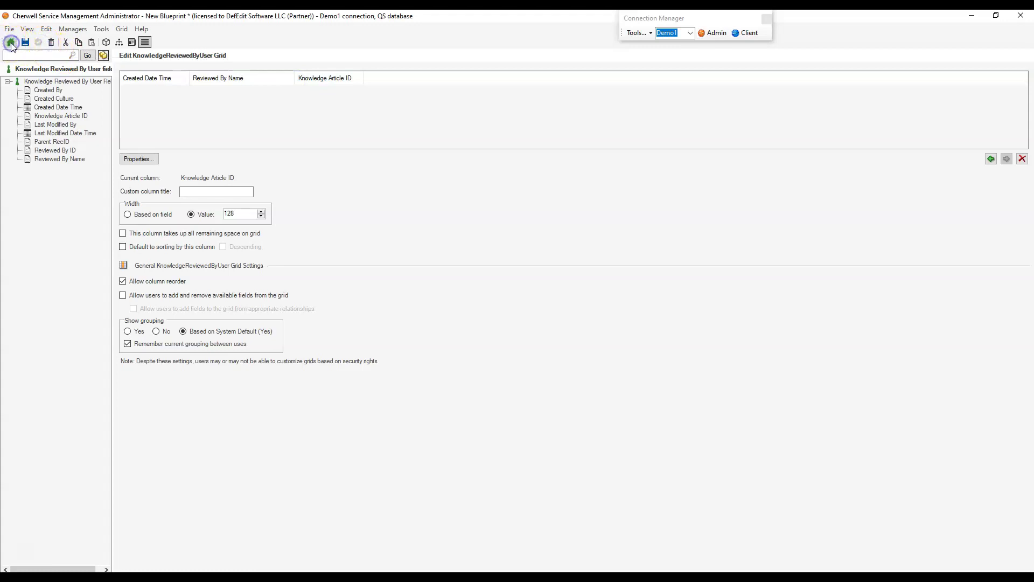
Open the Knowledge Article major object's relationships for editing
left_click(10, 43)
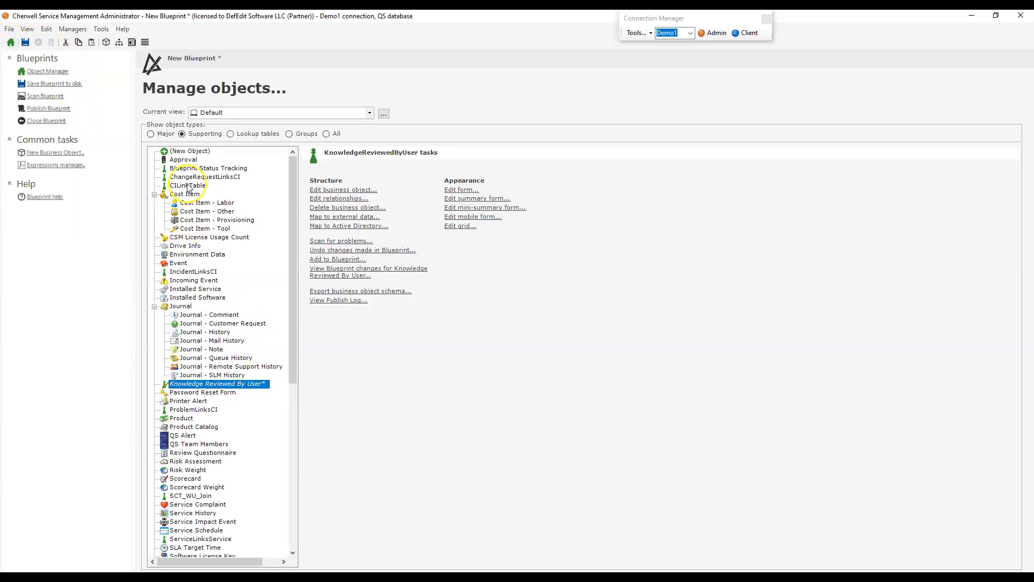
left_click(159, 135)
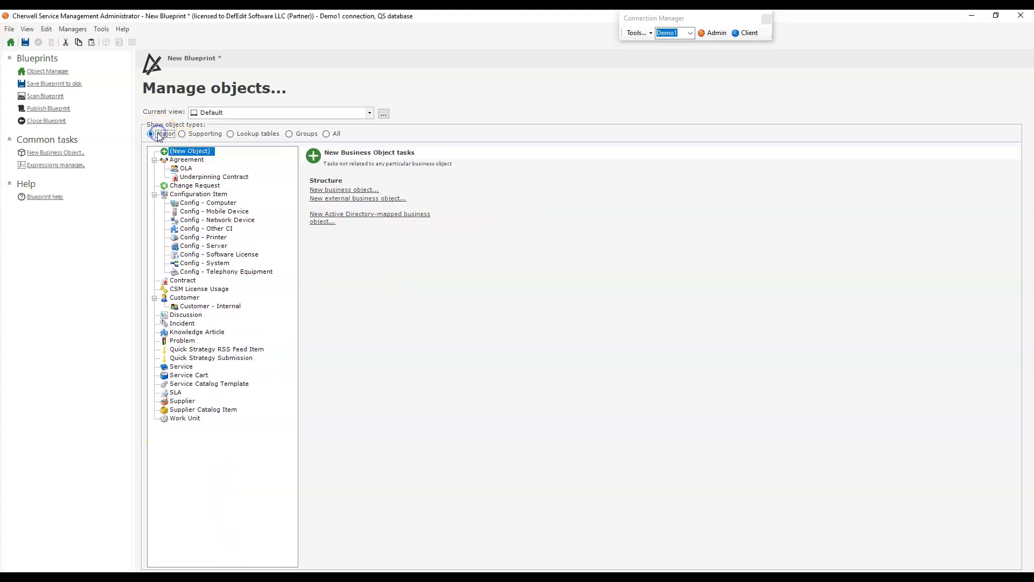
left_click(200, 332)
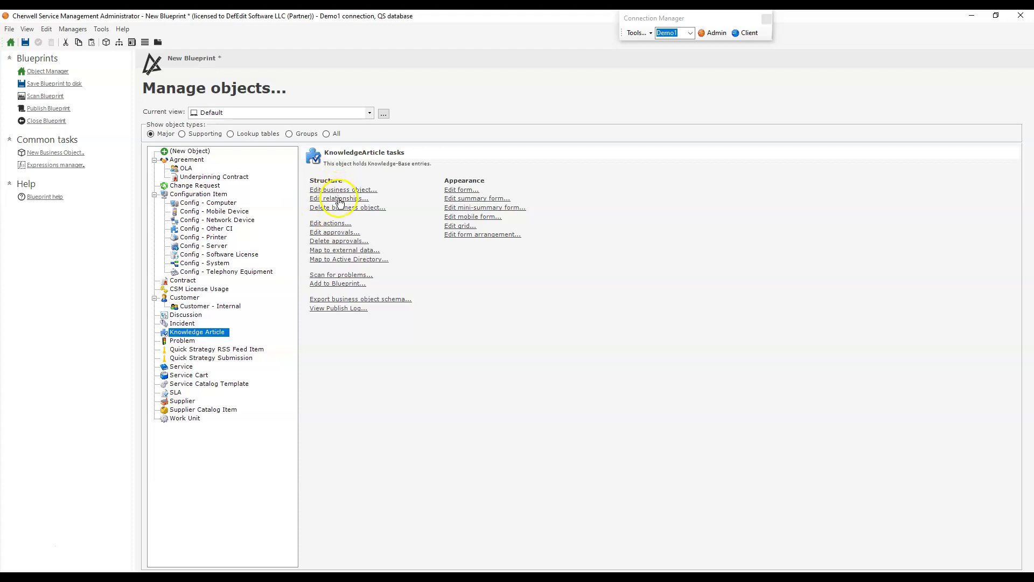
left_click(339, 199)
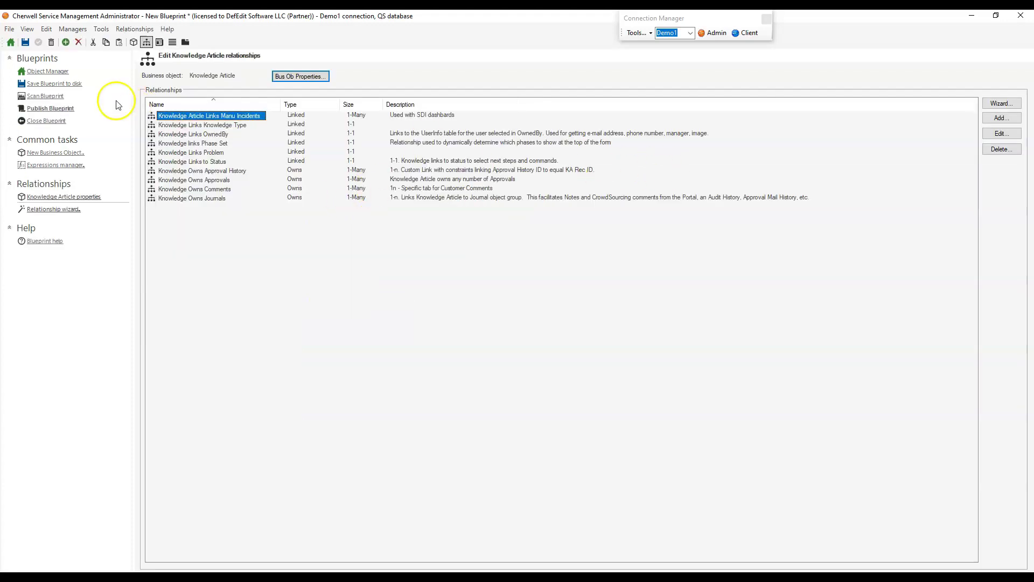
left_click(48, 71)
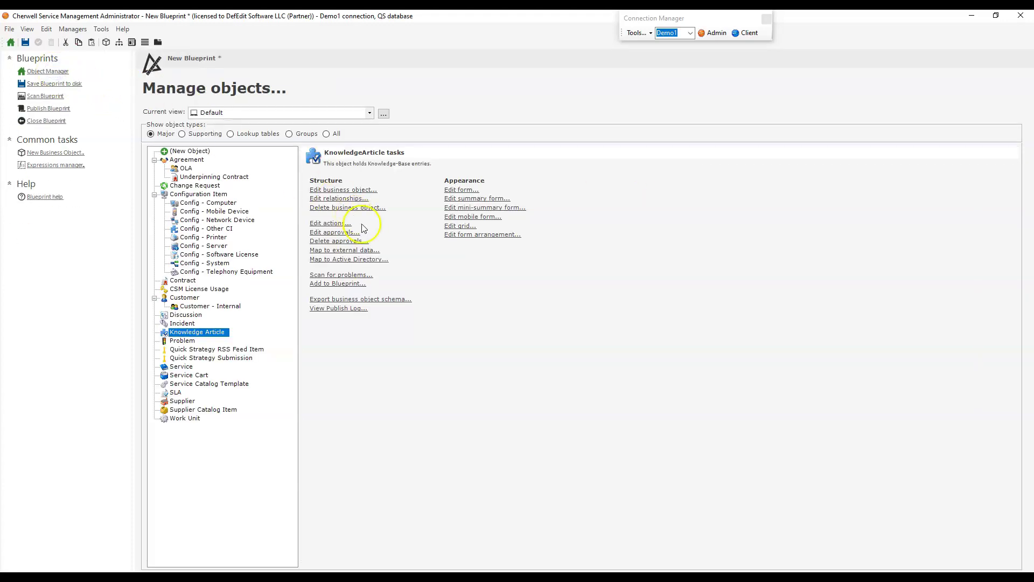
left_click(339, 198)
Add a one-to-many Owns relationship named Knowledge Article Owns Reviewed By History to Knowledge Article
left_click(997, 118)
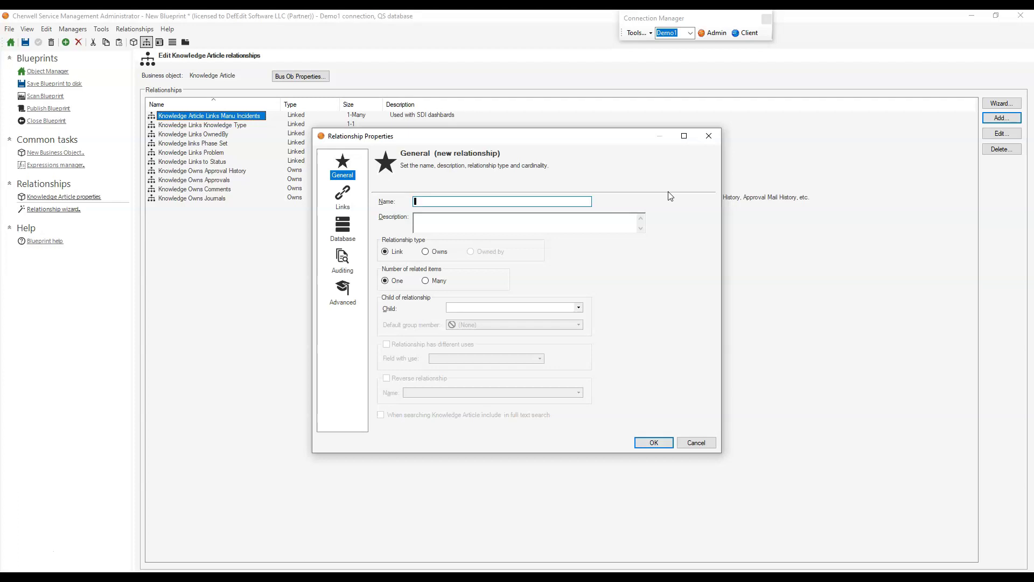
left_click(436, 253)
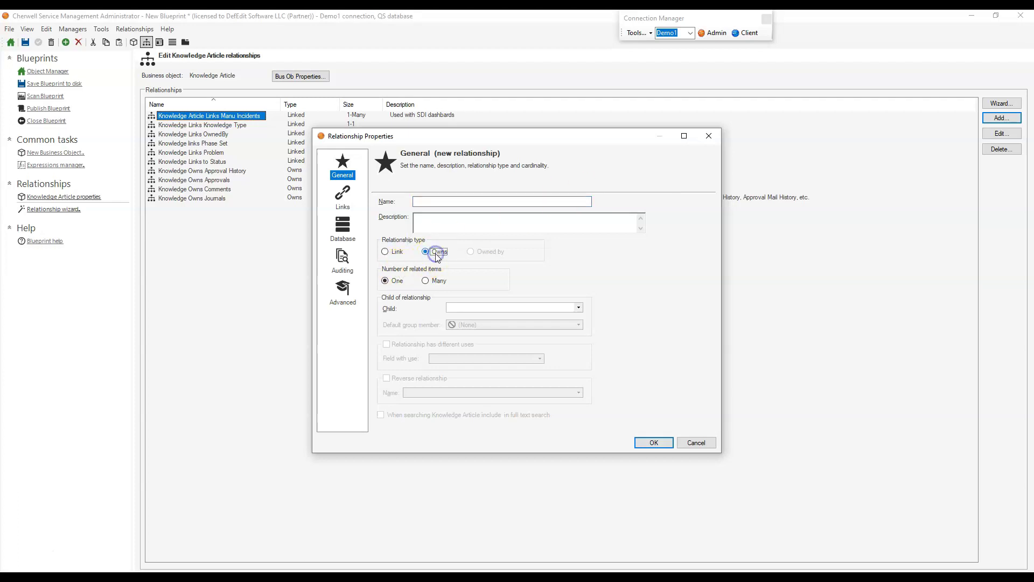
left_click(390, 253)
left_click(396, 252)
left_click(435, 254)
left_click(444, 200)
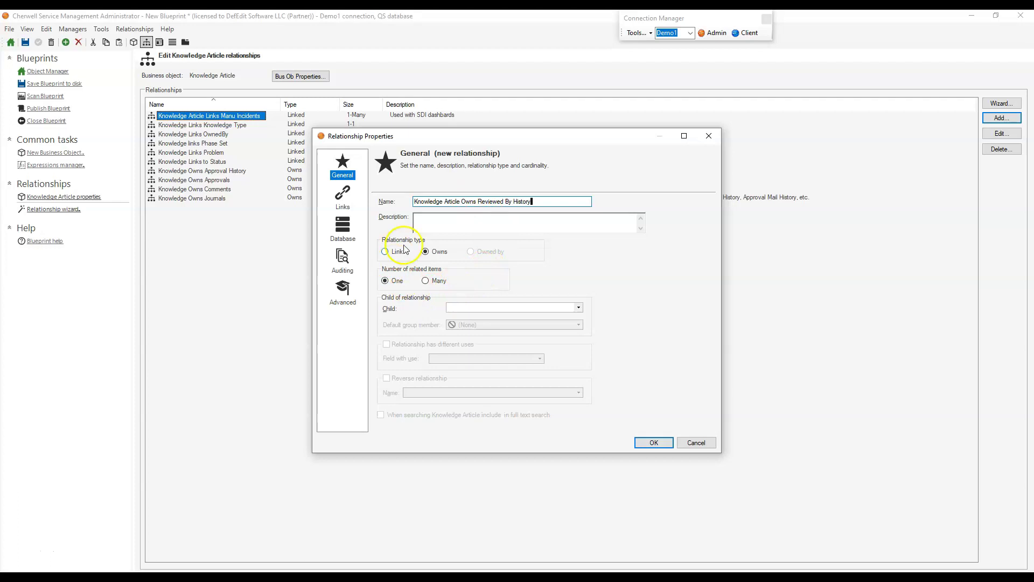
left_click(431, 280)
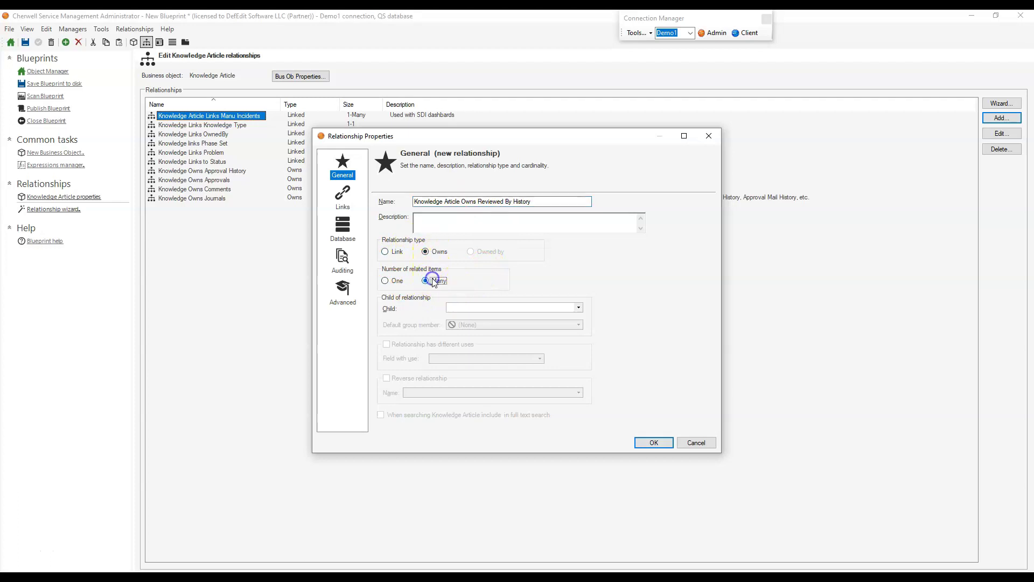
Set the relationship's child to Knowledge Reviewed By User and open the relationship's link settings
left_click(471, 312)
scroll(500, 414, "down", 5)
scroll(500, 414, "down", 8)
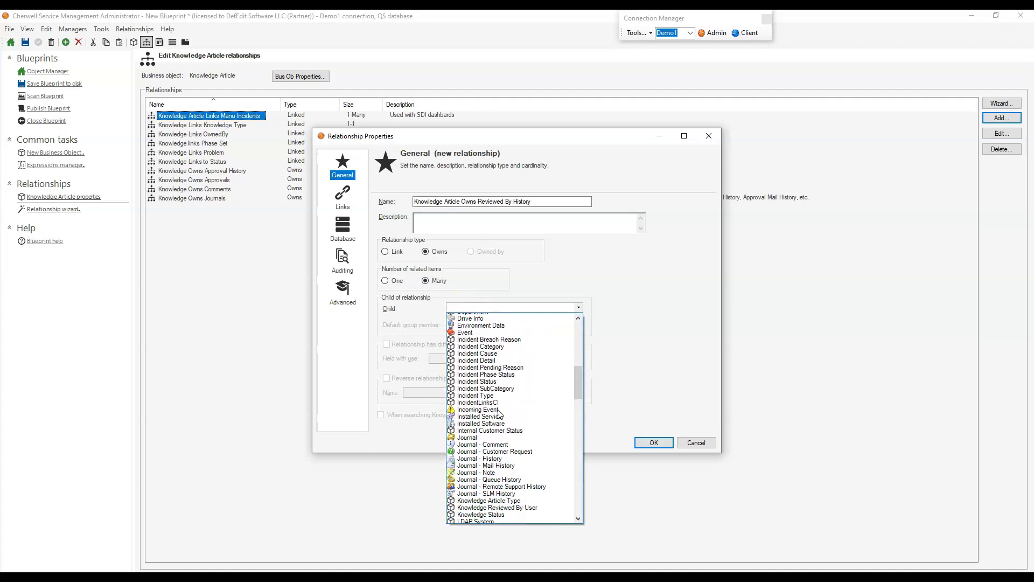
scroll(497, 434, "down", 4)
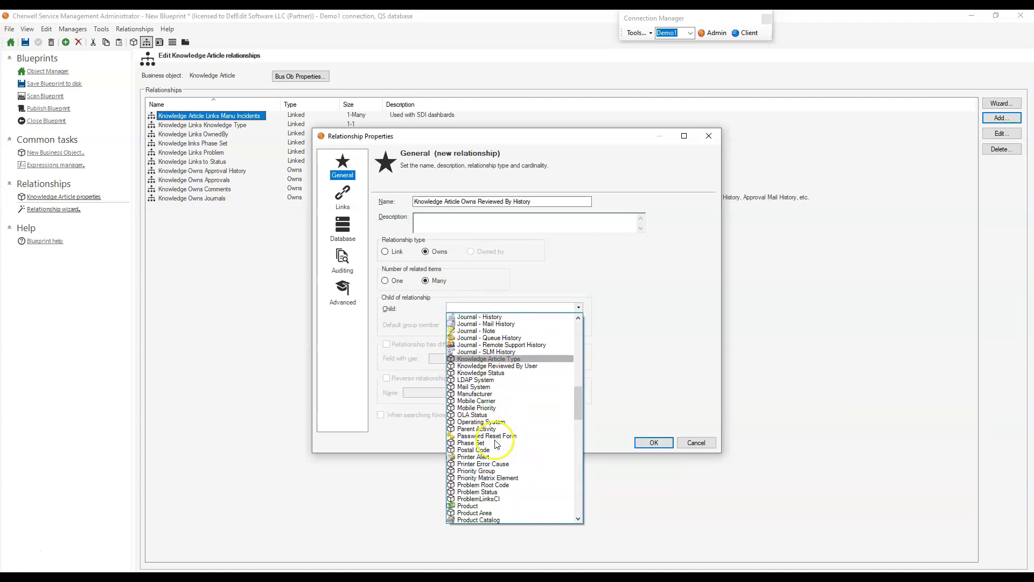
scroll(530, 367, "up", 3)
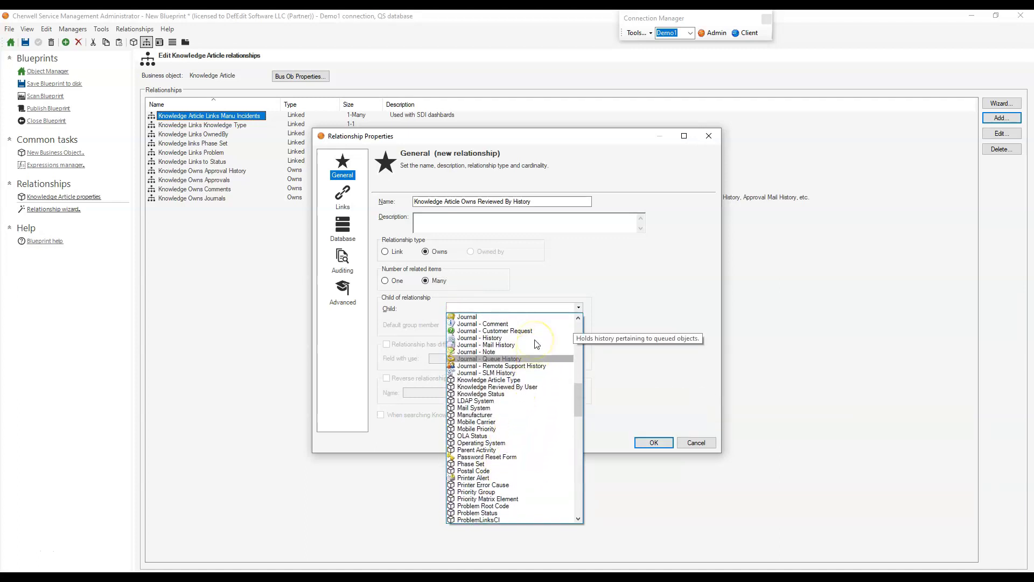
left_click(530, 429)
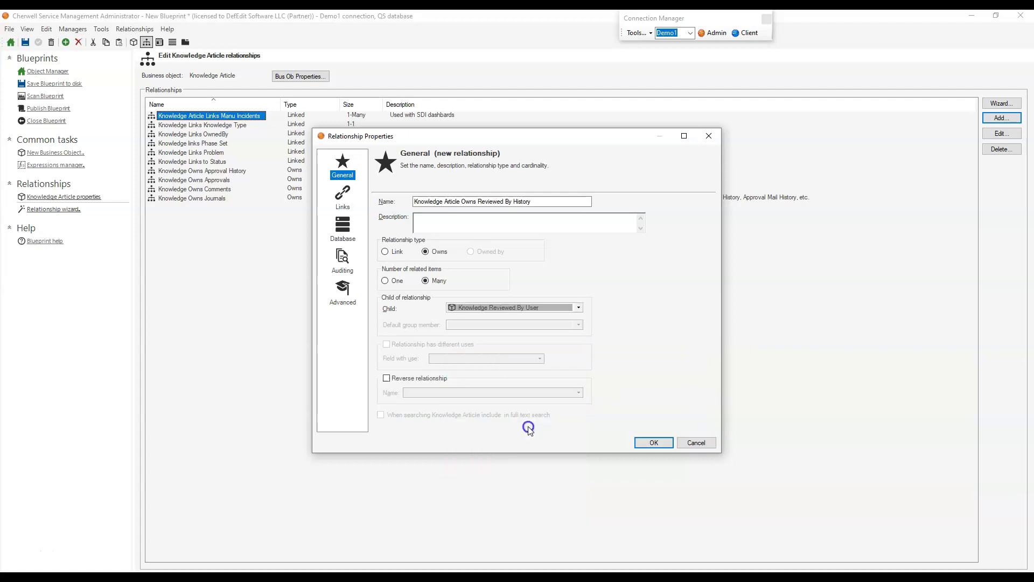
left_click(343, 198)
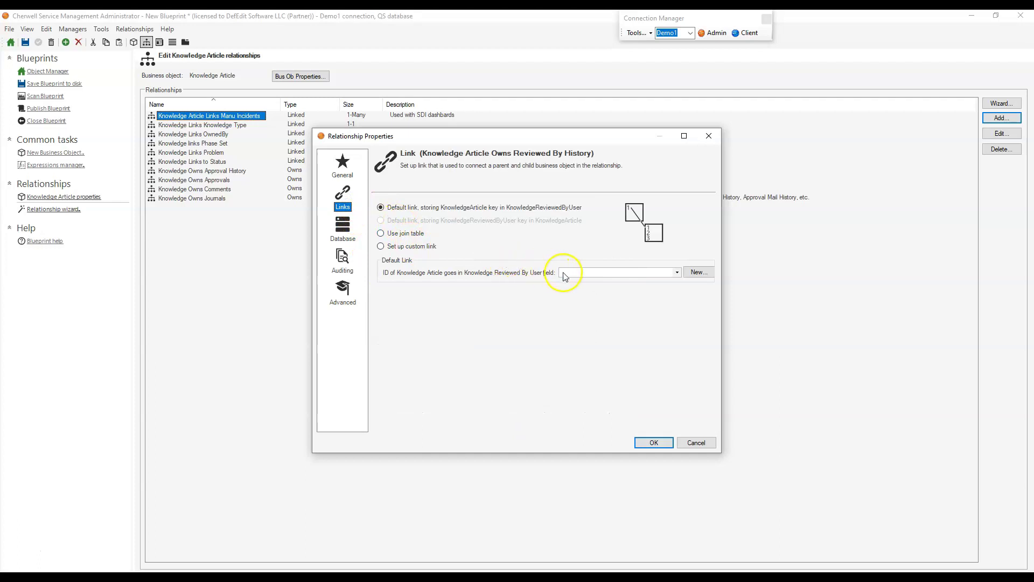
Try a default link that stores the Knowledge Article ID in the Parent RecID field
left_click(482, 207)
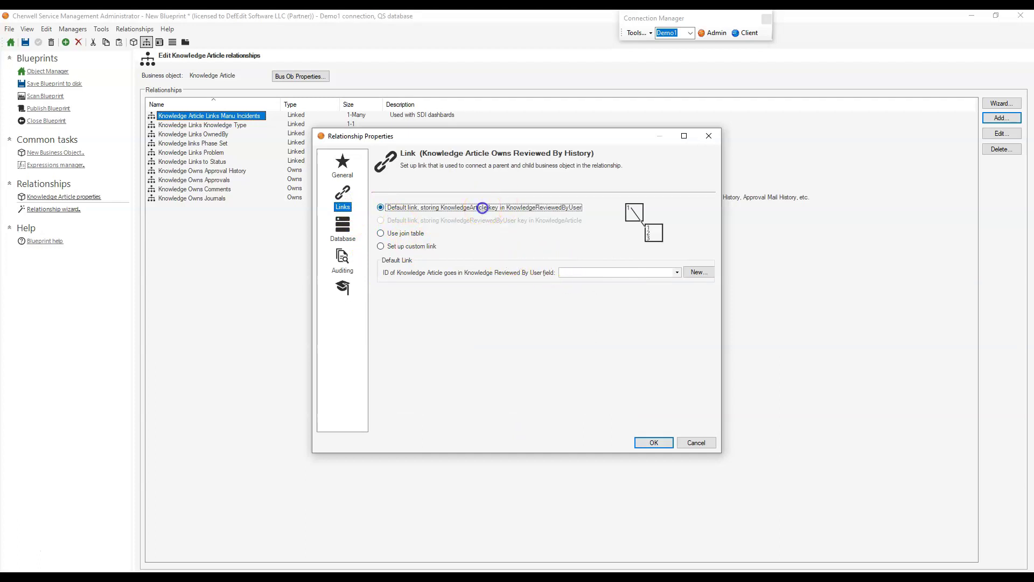
left_click(570, 277)
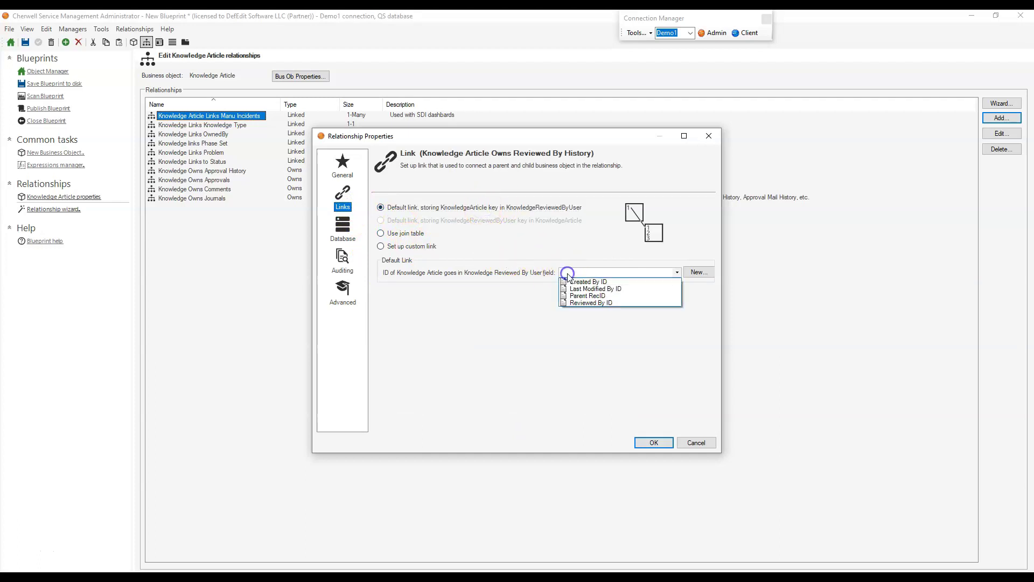
left_click(586, 298)
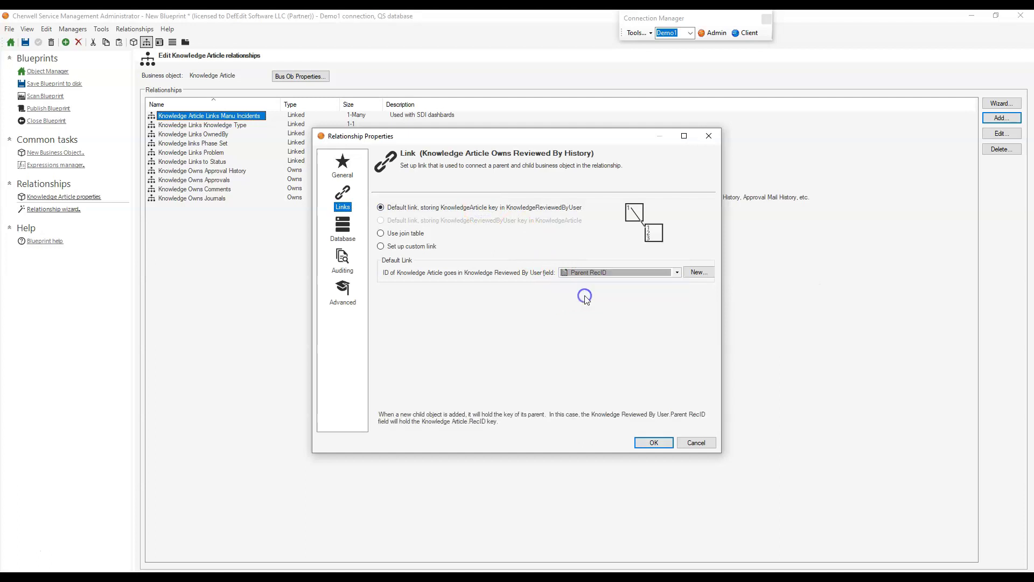
Switch to a custom link that uses constraints and begin a constraint on Knowledge Reviewed By User's Parent RecID field with the Equals operator
left_click(430, 248)
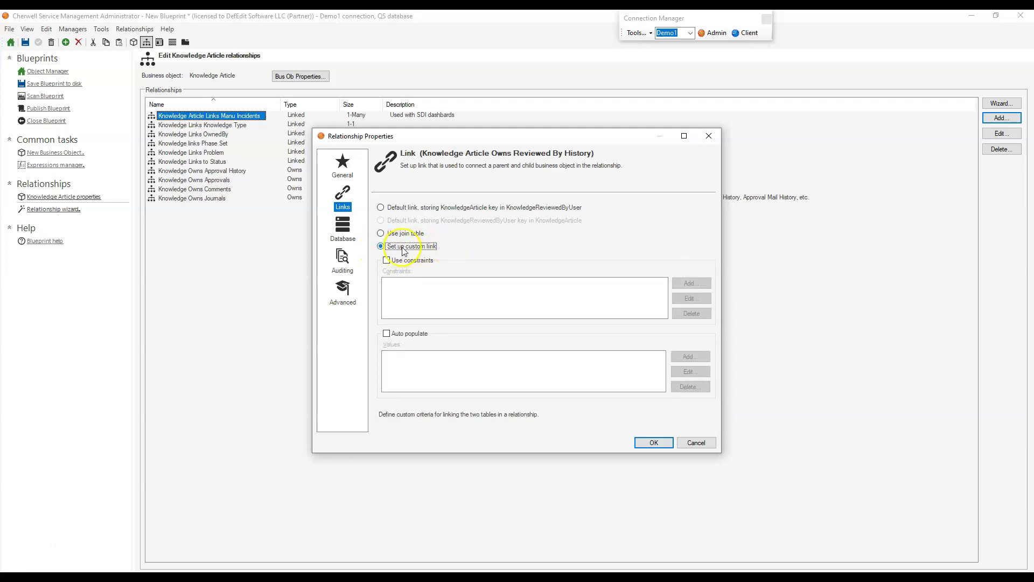
left_click(424, 249)
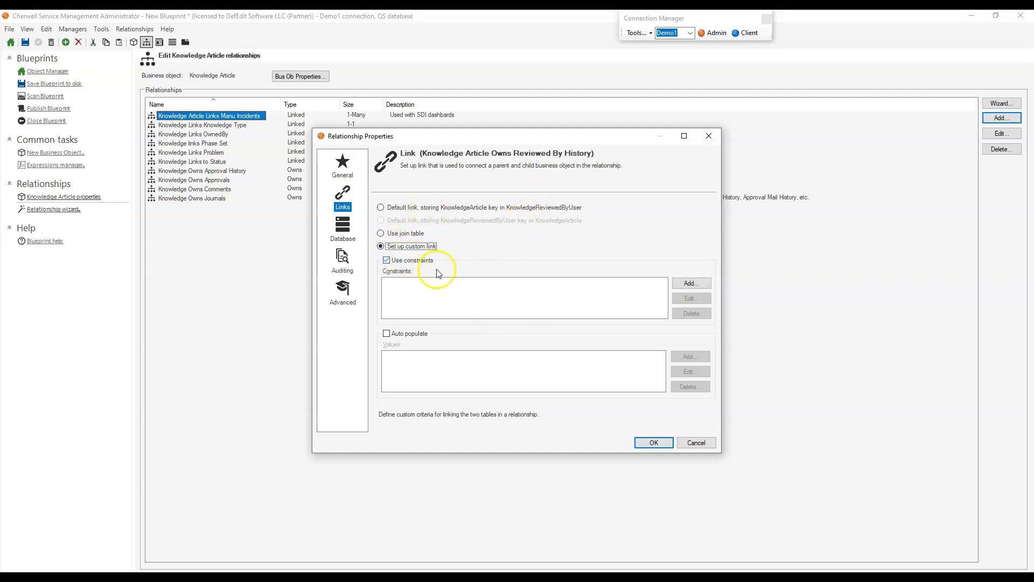
left_click(692, 283)
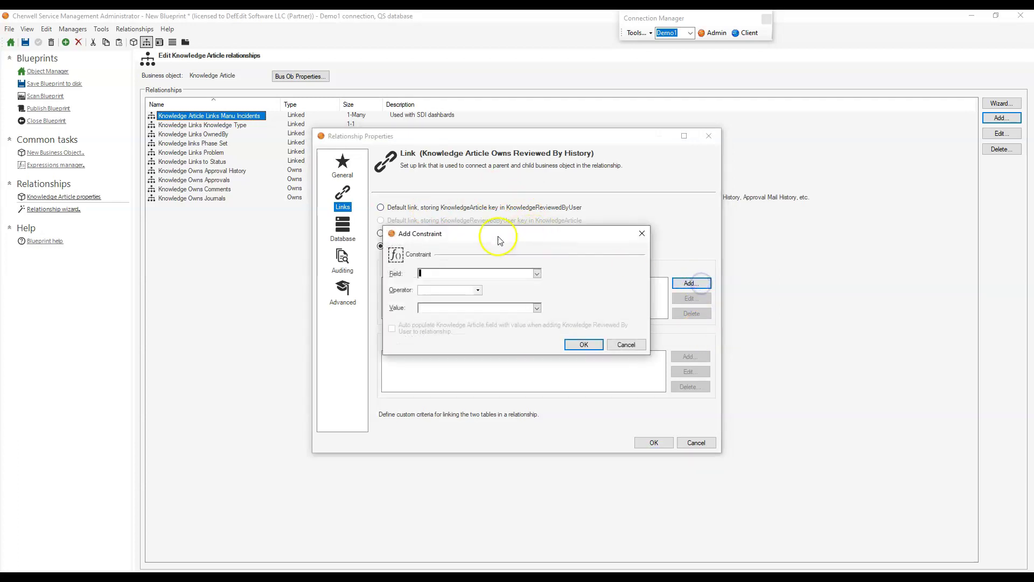
left_click(539, 275)
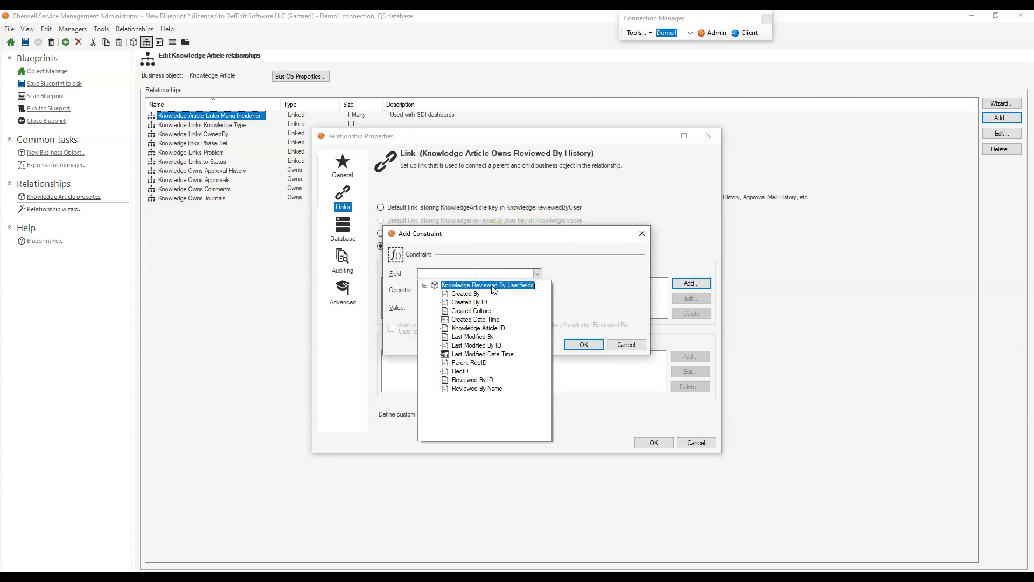
left_click(464, 408)
left_click(461, 372)
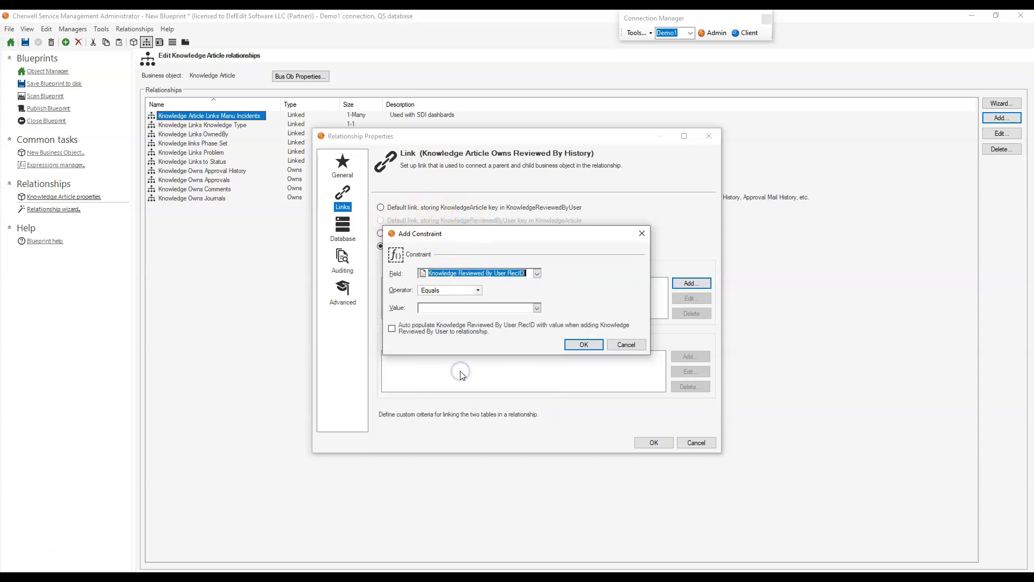
left_click(537, 274)
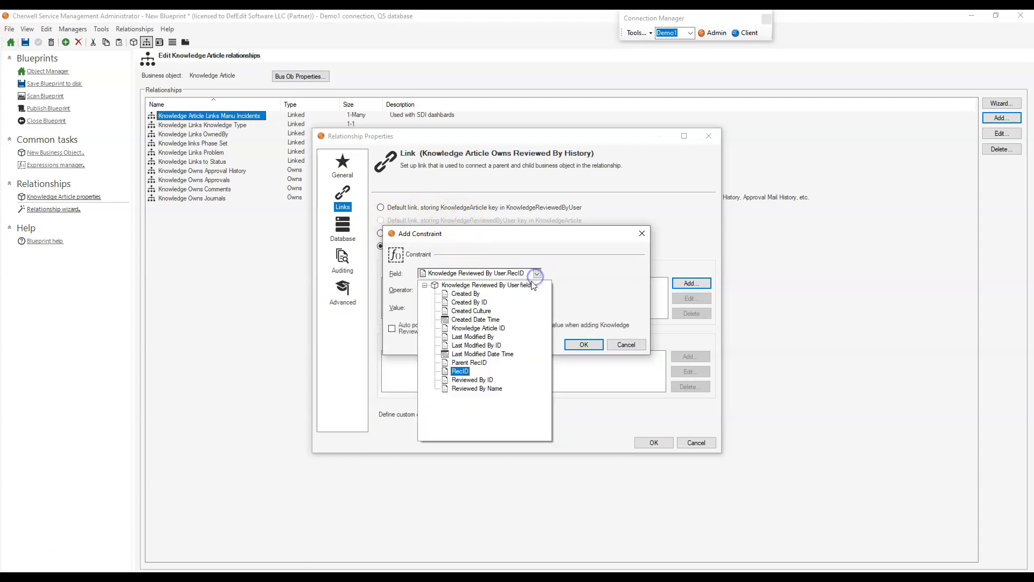
left_click(481, 367)
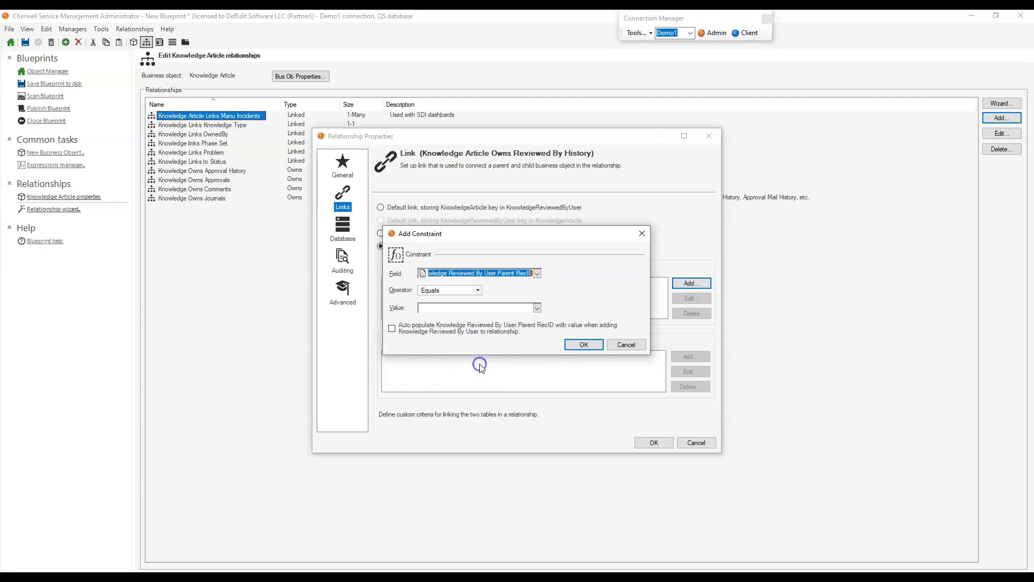
Set the constraint's value to Knowledge Article RecID, turn on auto-populating of Parent RecID with that value, and confirm the constraint
left_click(537, 308)
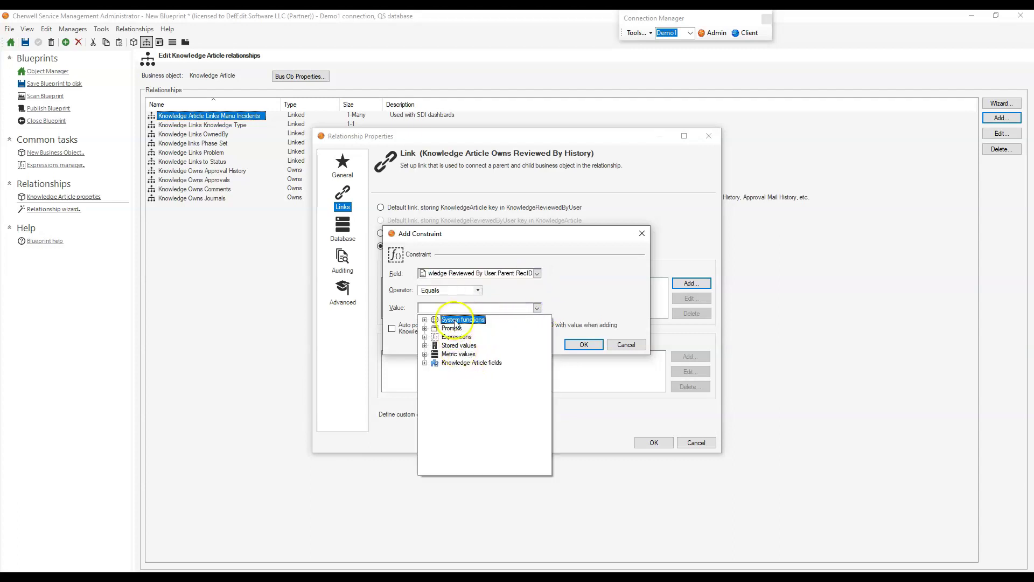
double_click(461, 367)
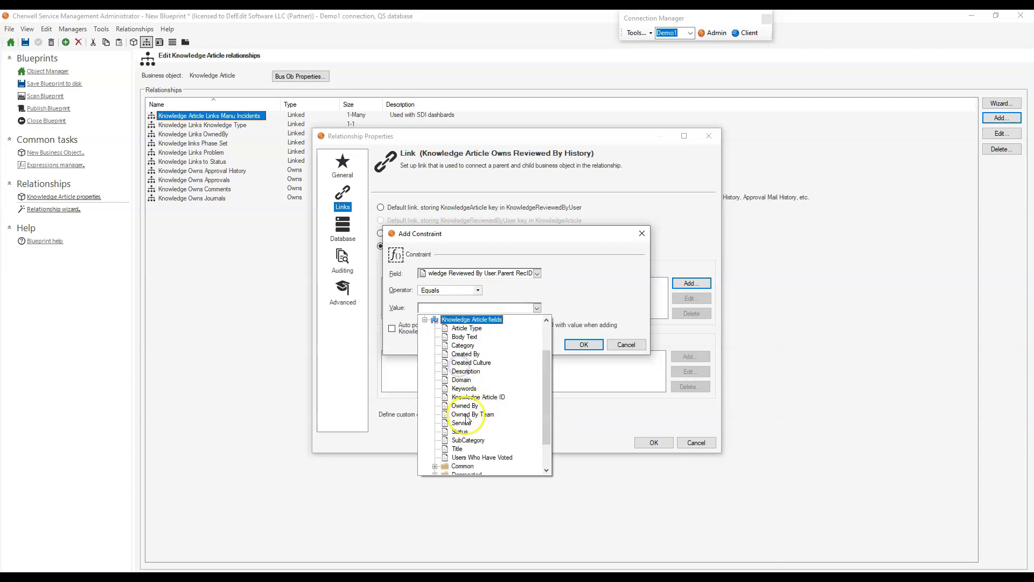
scroll(460, 447, "down", 3)
double_click(461, 457)
left_click(467, 467)
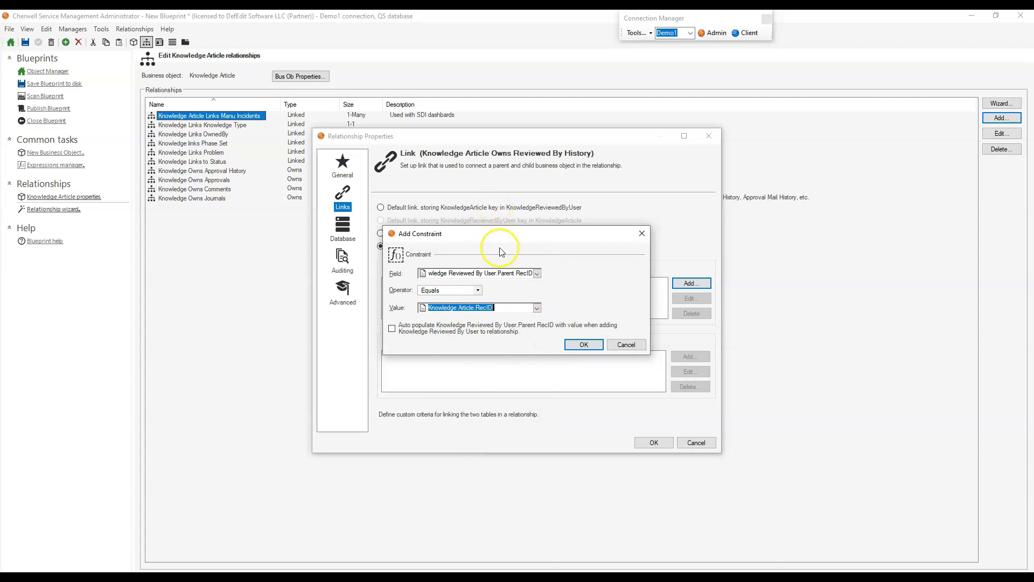
left_click_drag(536, 238, 709, 189)
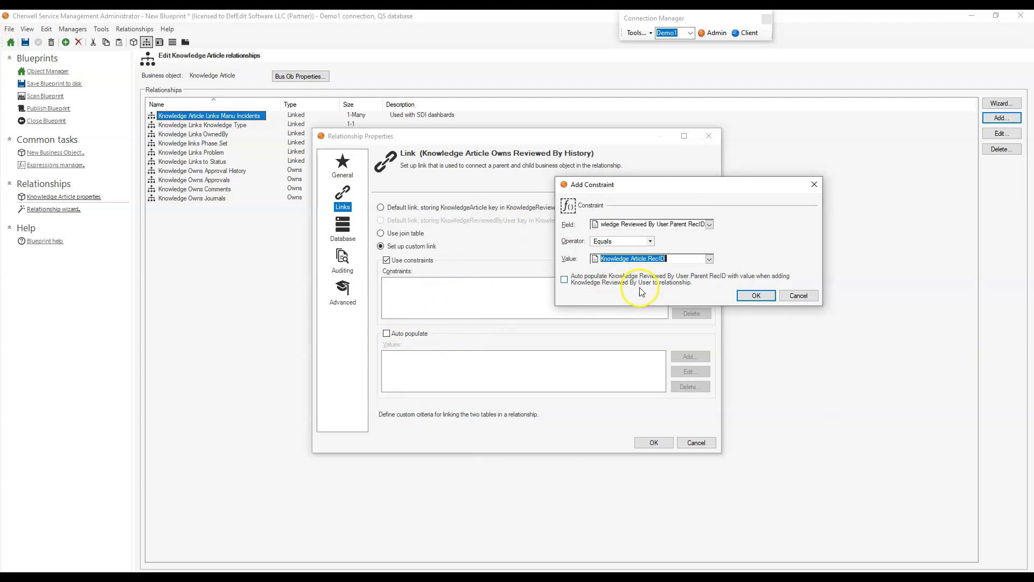
left_click(658, 287)
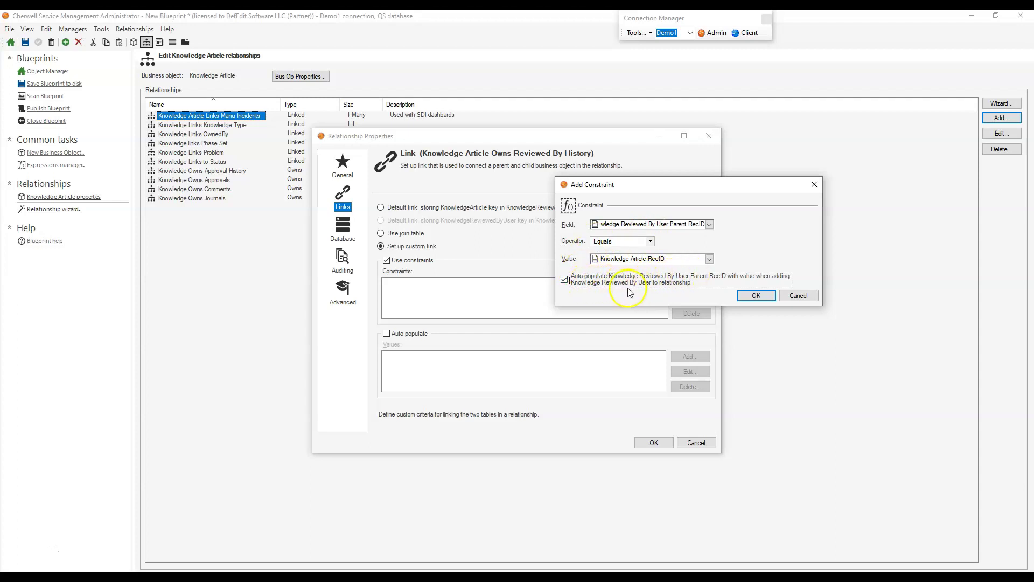
left_click(756, 296)
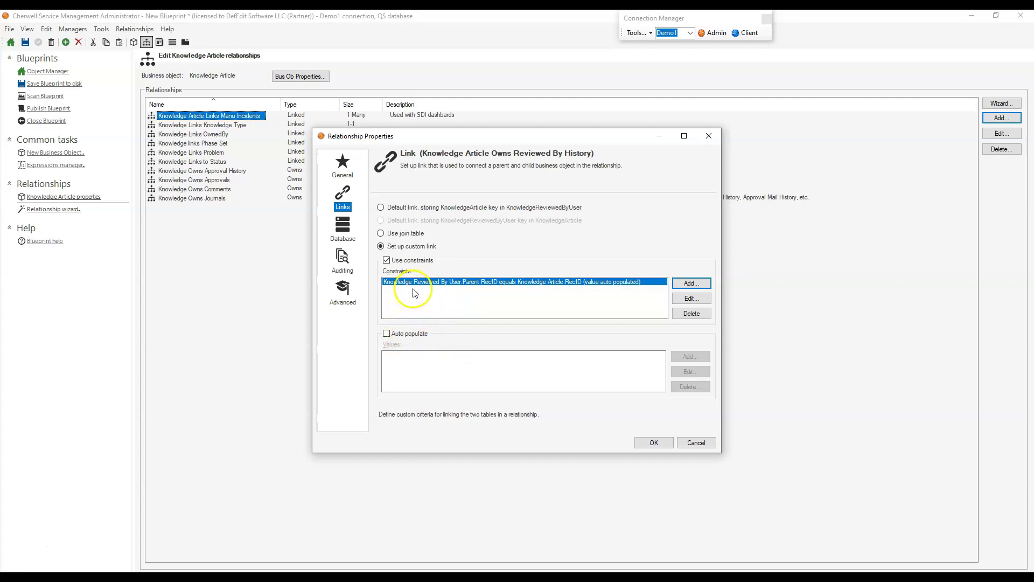
Enable auto populate for the link and choose Knowledge Reviewed By User's Knowledge Article ID as the field to fill
left_click(407, 338)
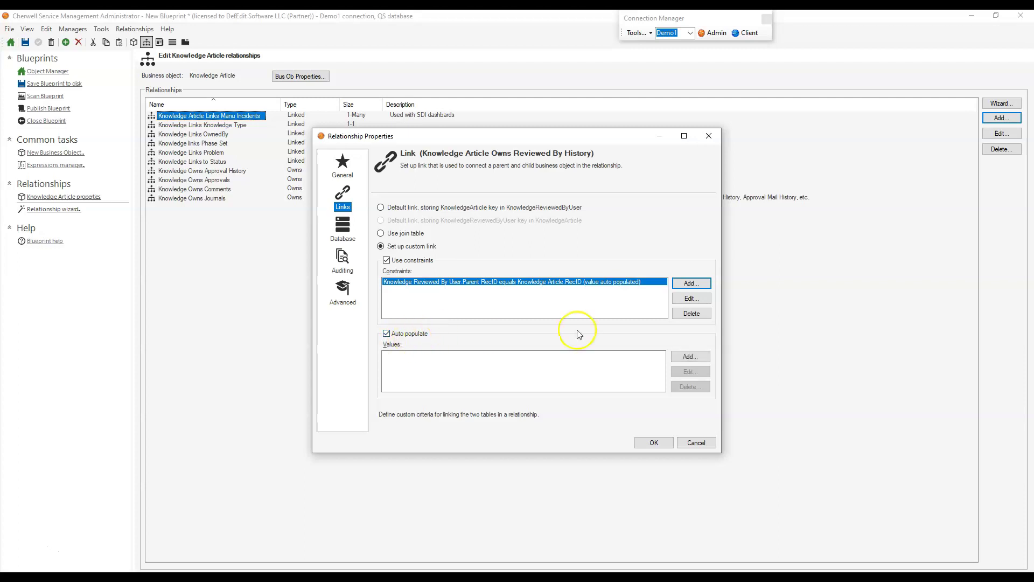
left_click(689, 357)
left_click_drag(536, 259, 620, 253)
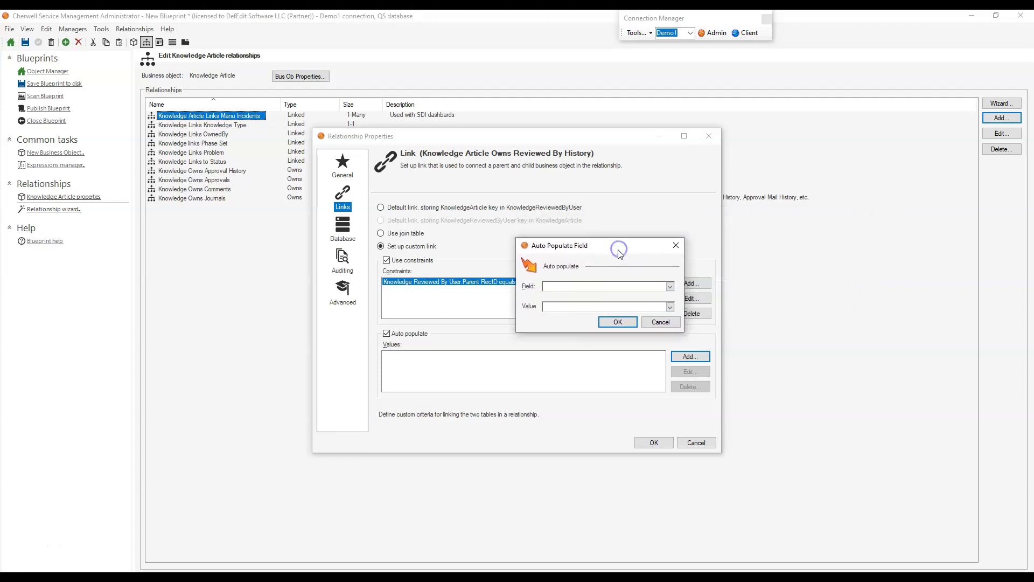
left_click(596, 286)
left_click_drag(630, 246, 584, 349)
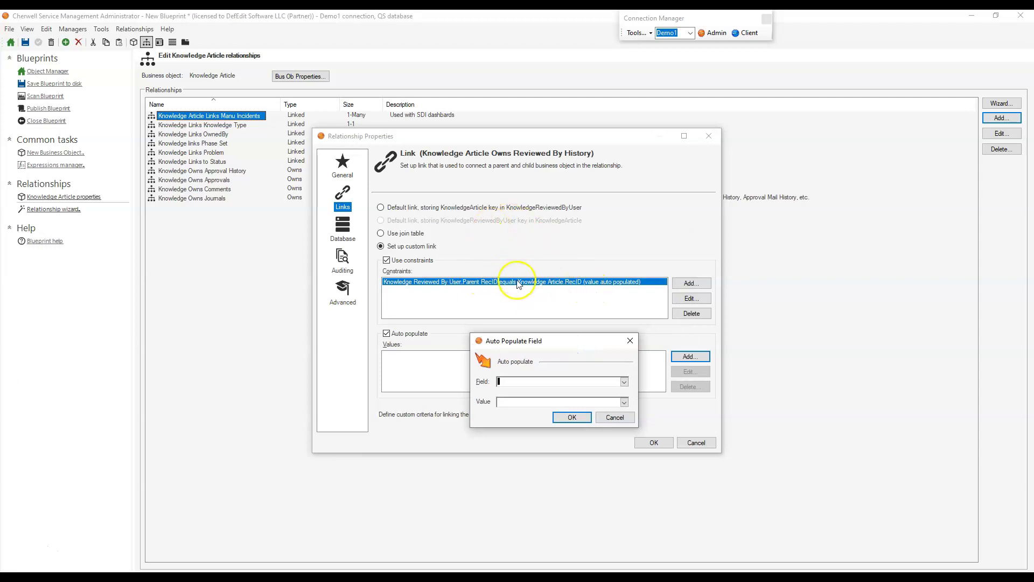
left_click_drag(562, 342, 573, 246)
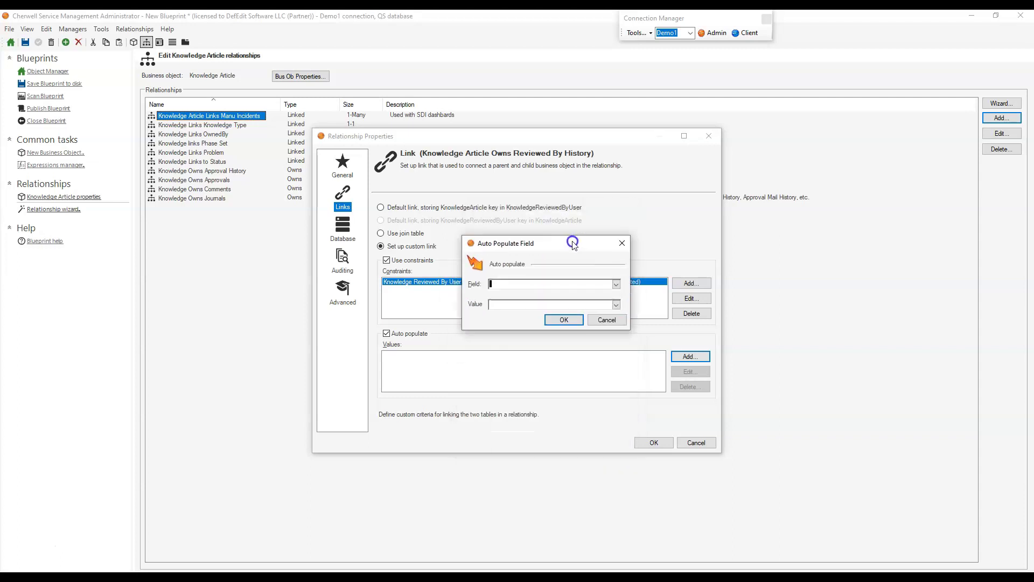
left_click(616, 284)
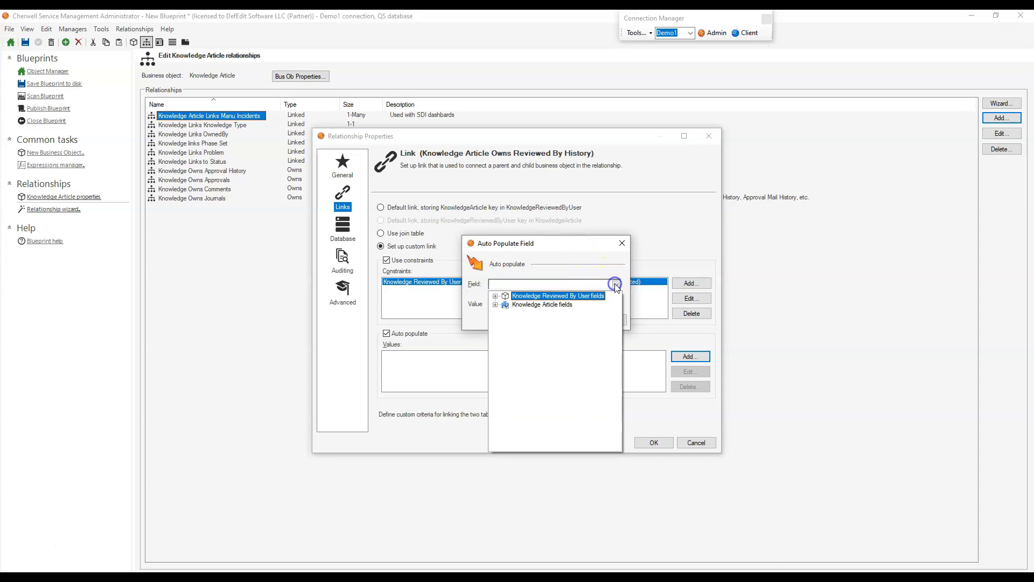
double_click(550, 296)
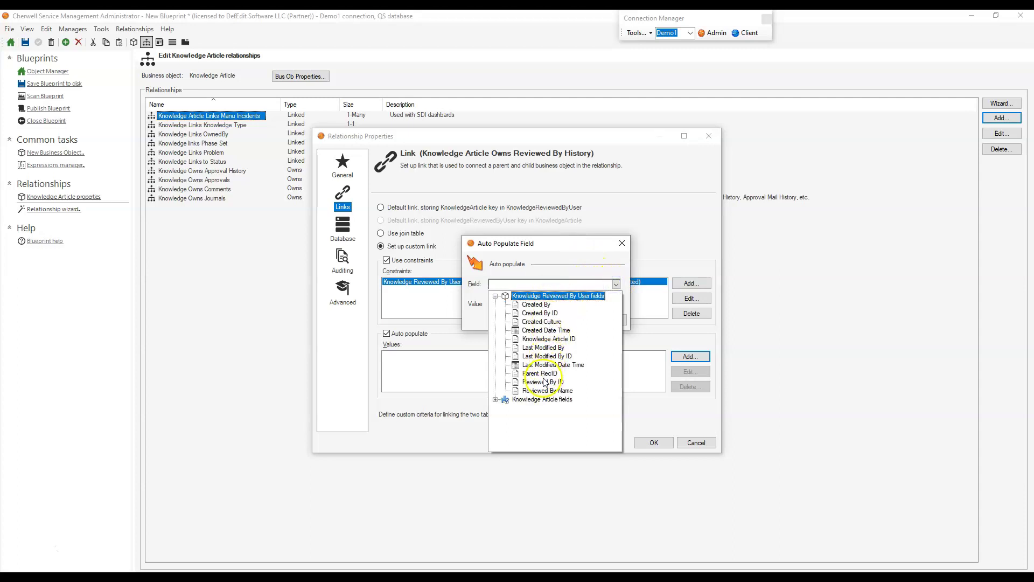
left_click(541, 340)
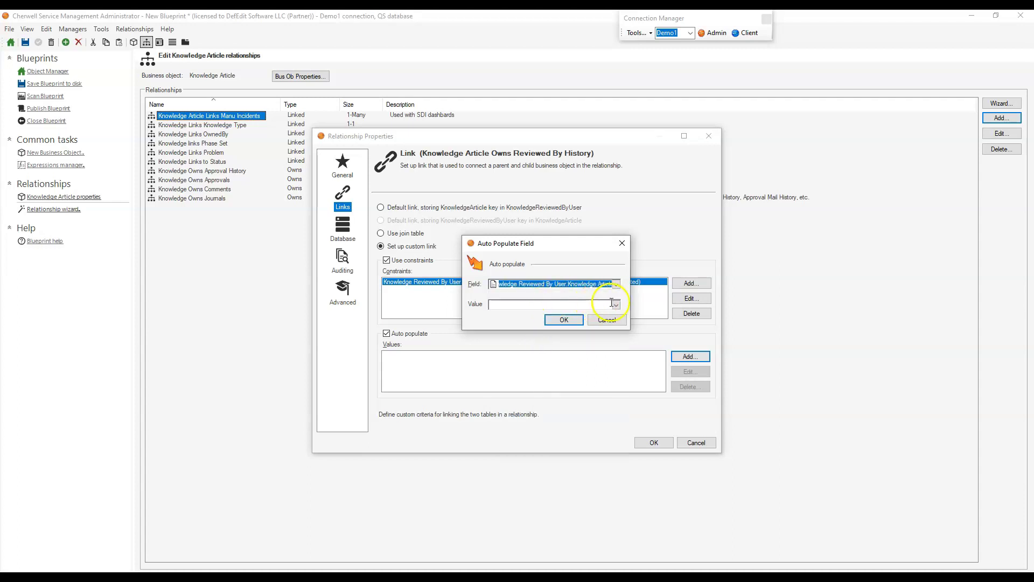
Use the Knowledge Article ID field of Knowledge Article as the auto-populate value and confirm the entry
left_click(616, 305)
double_click(542, 360)
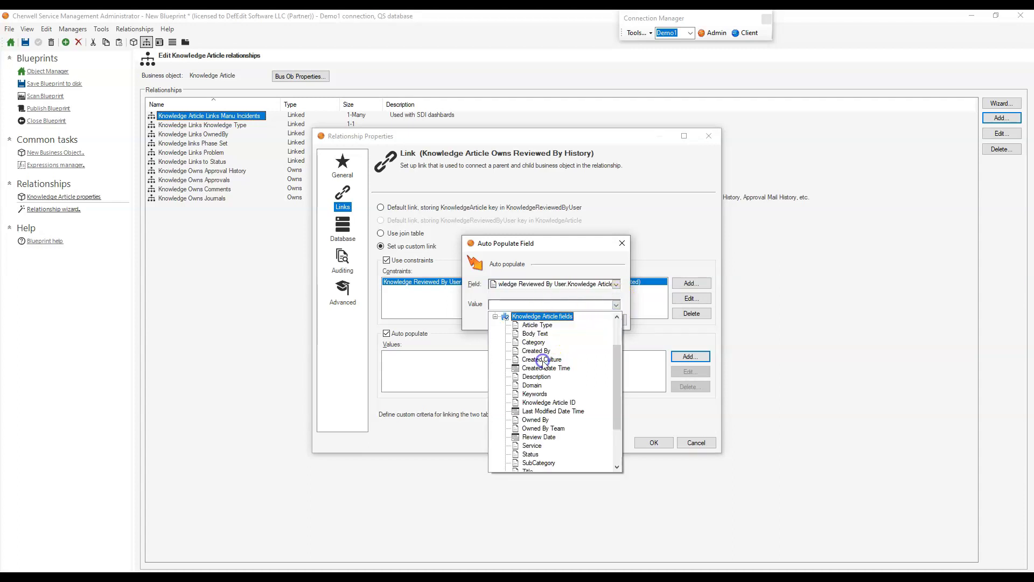
left_click(548, 402)
left_click(563, 321)
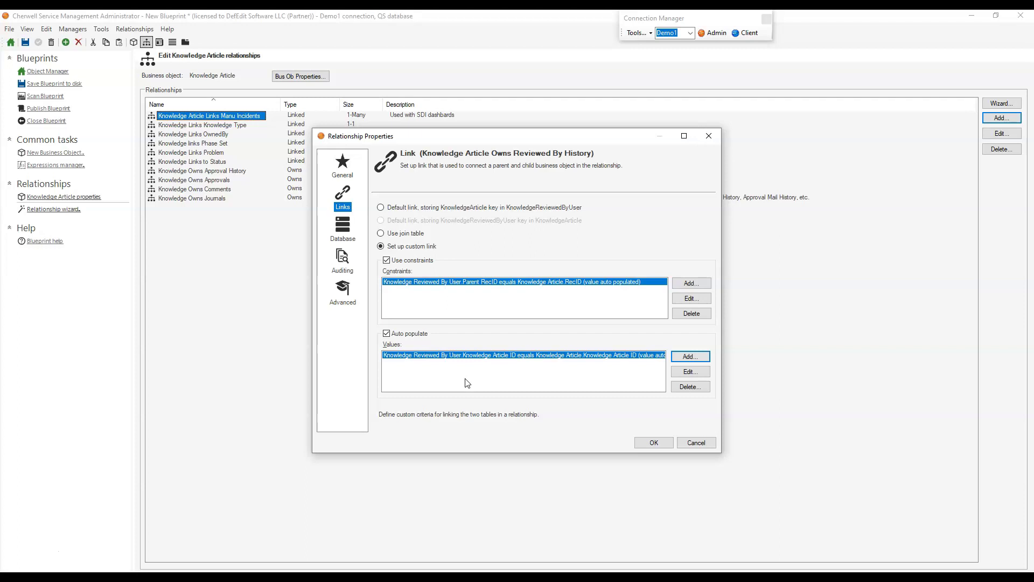
Try the advanced options Load immediately and Don't load when constraints are blank, clear both again, and accept the relationship
left_click(339, 293)
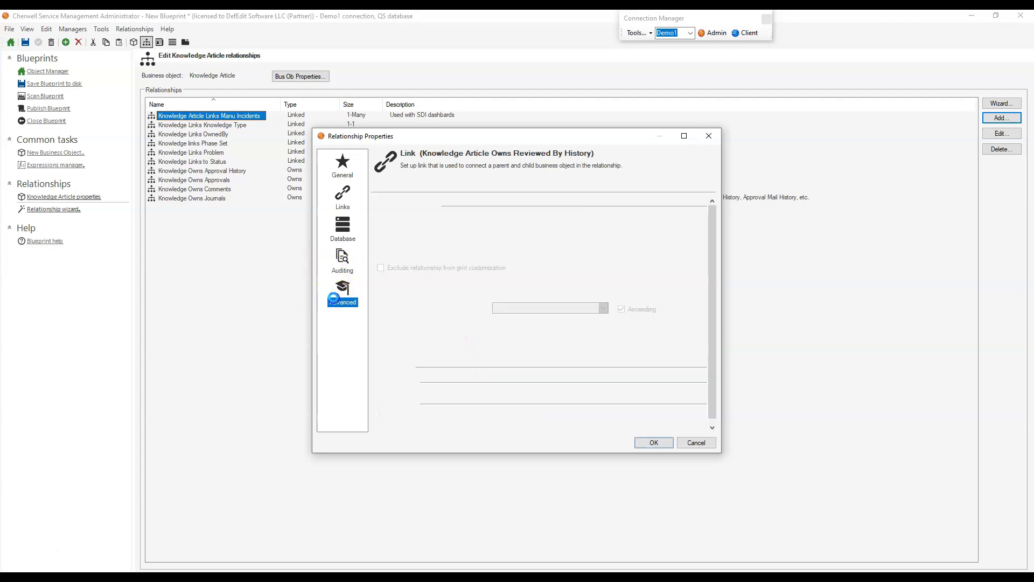
left_click(600, 260)
left_click(553, 225)
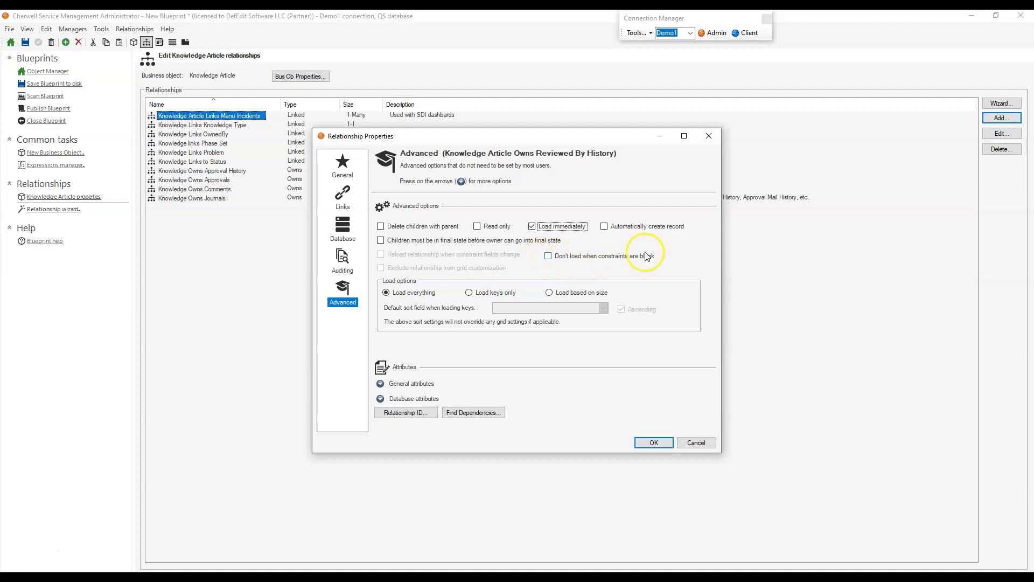
left_click(552, 256)
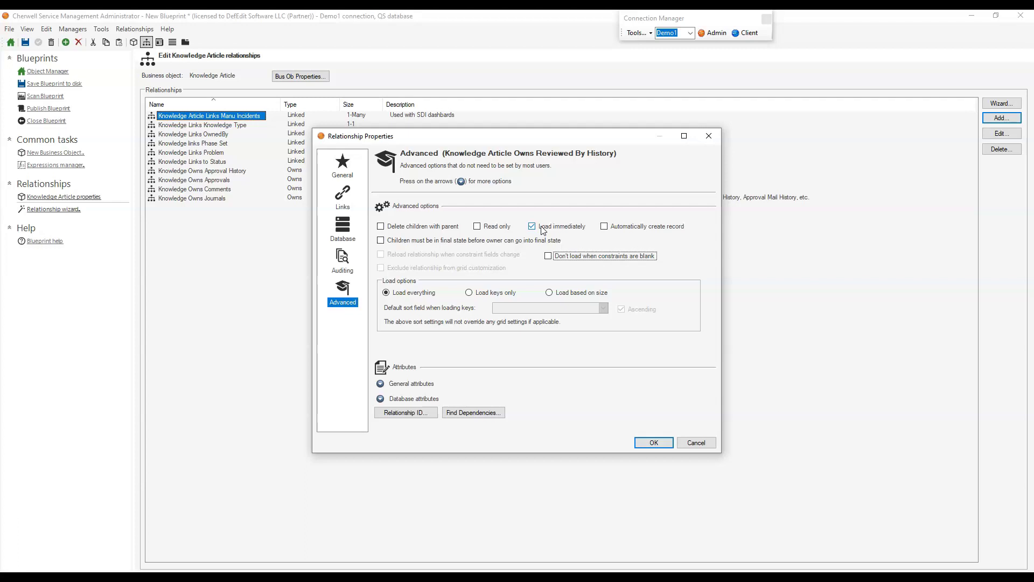
left_click(529, 257)
left_click(557, 231)
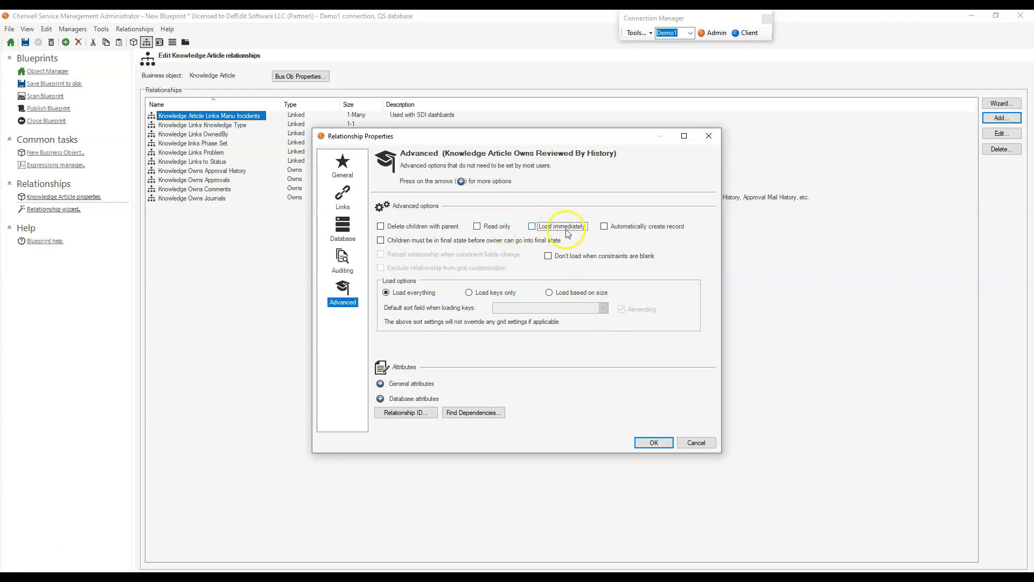
left_click(653, 442)
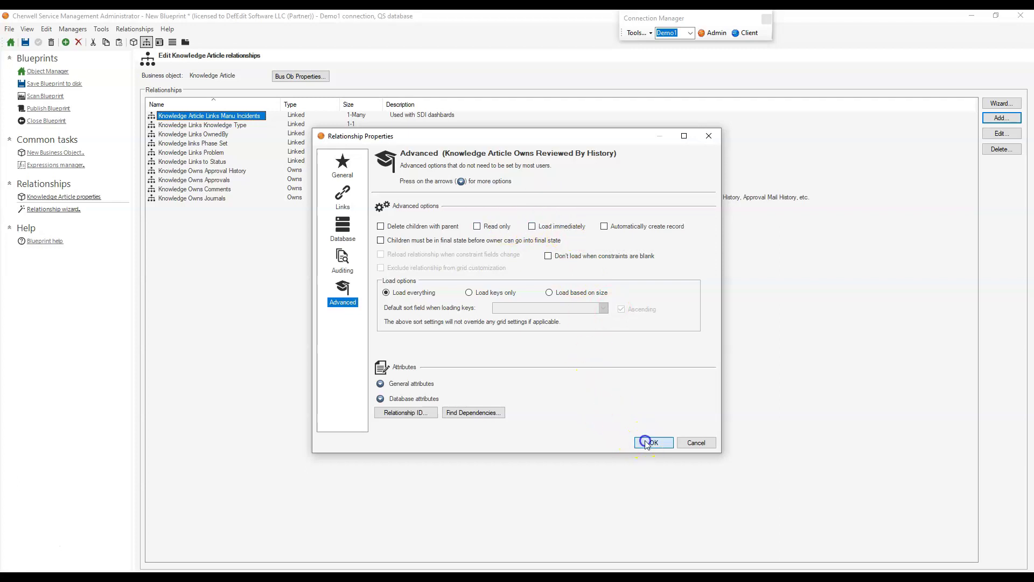
Apply the relationship changes and open Knowledge Article's form arrangement, widening the relationship list to show full names
left_click(37, 43)
left_click(171, 44)
left_click(187, 43)
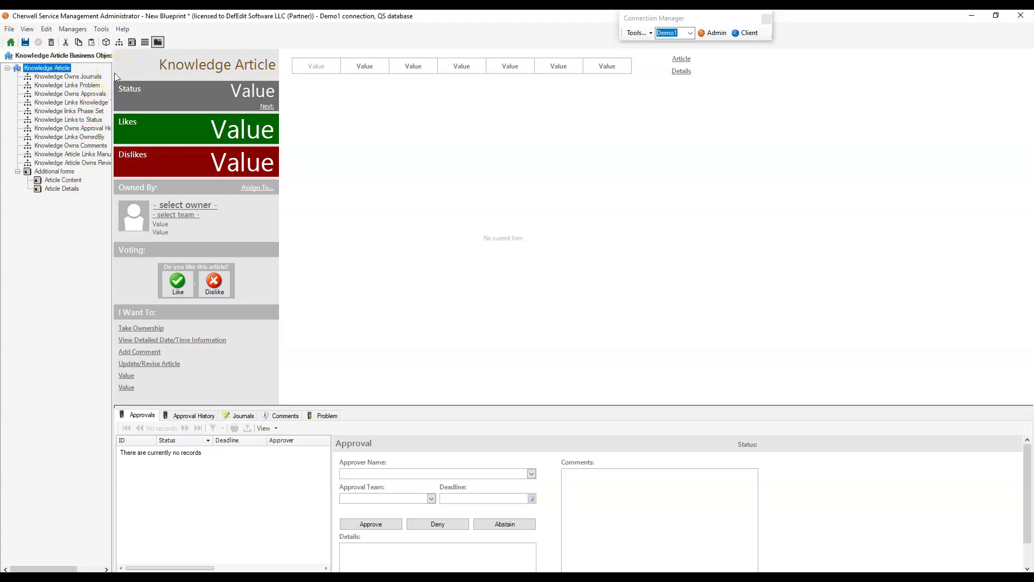
left_click_drag(113, 78, 163, 94)
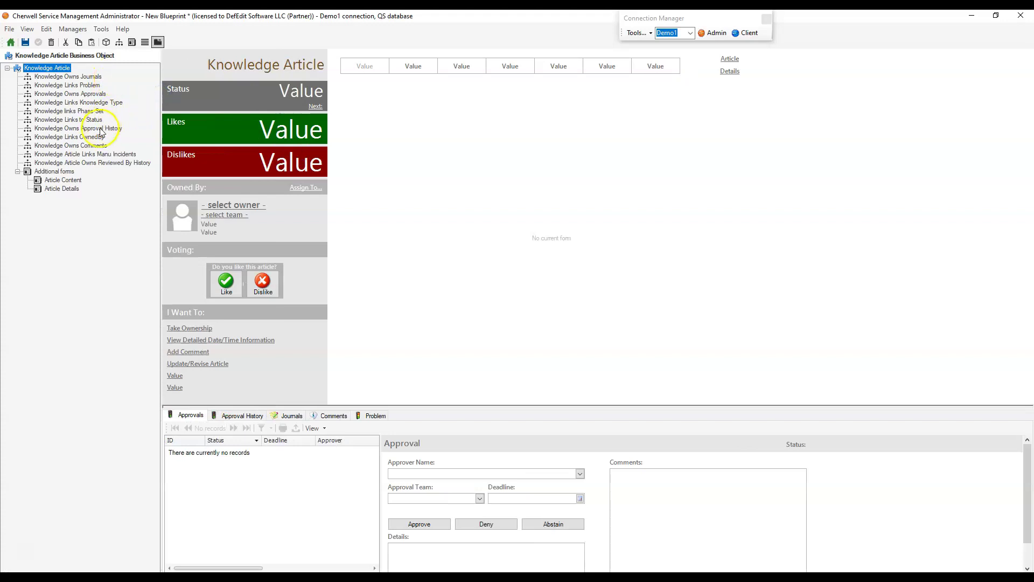
Add the Knowledge Article Owns Reviewed By History relationship as a new tab after Problem in the form arrangement
left_click(99, 164)
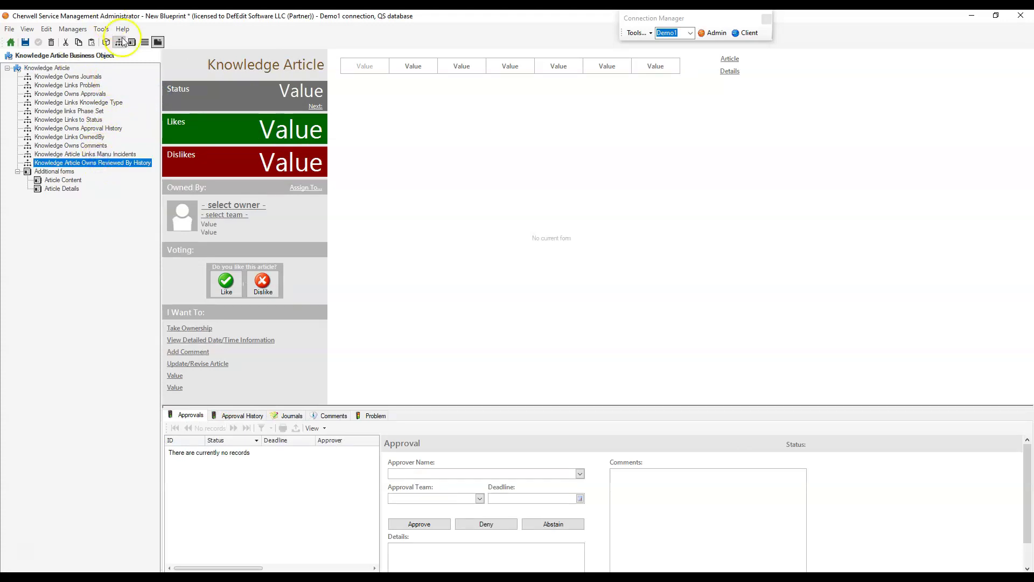
right_click(88, 165)
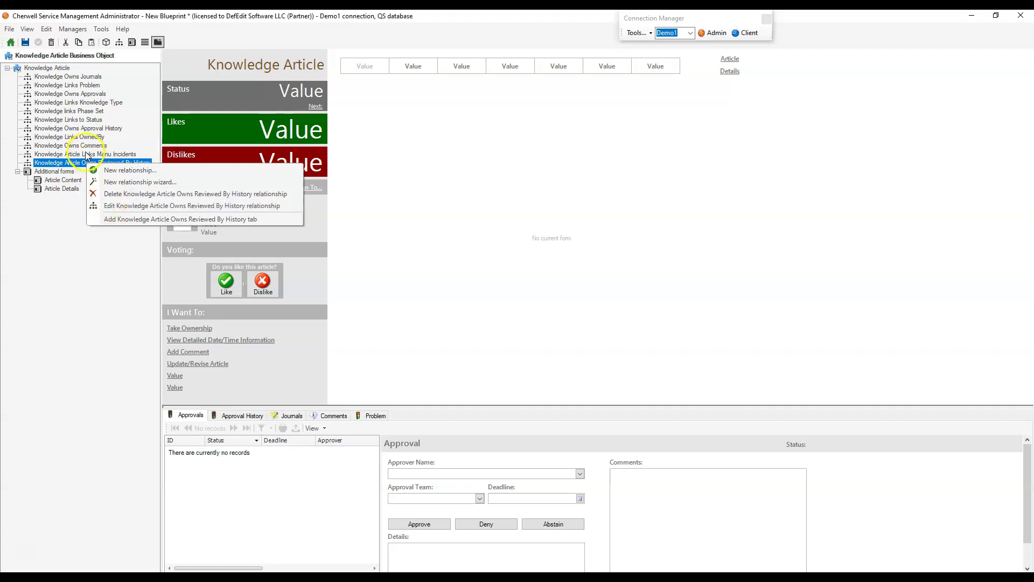
left_click(58, 163)
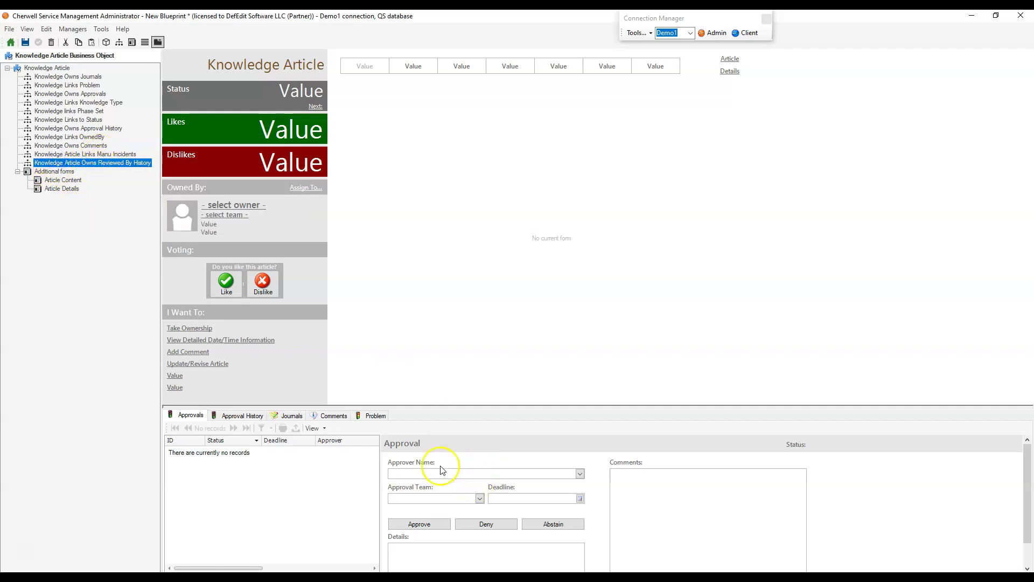
left_click(70, 189)
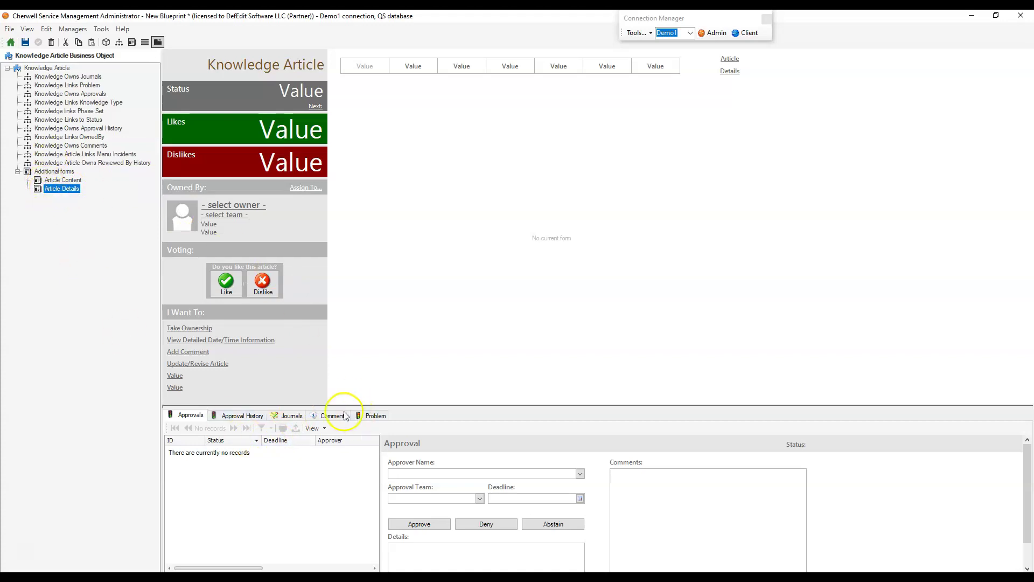
left_click(47, 164)
left_click_drag(46, 164, 428, 416)
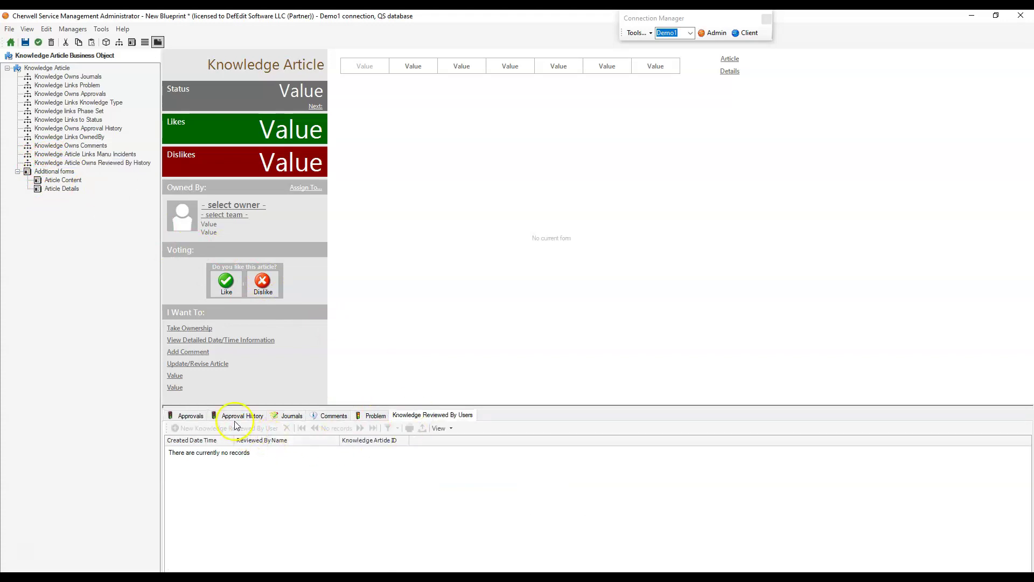
Rename the new arrangement tab to Users That Have Reviewed This Knowledge Article
right_click(471, 417)
left_click(490, 443)
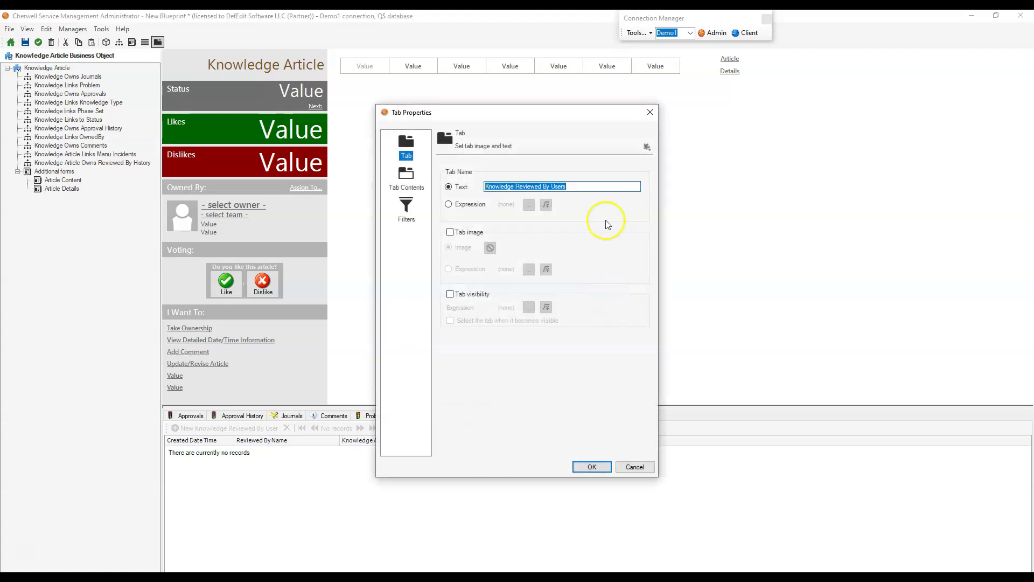
type("Users That Hav")
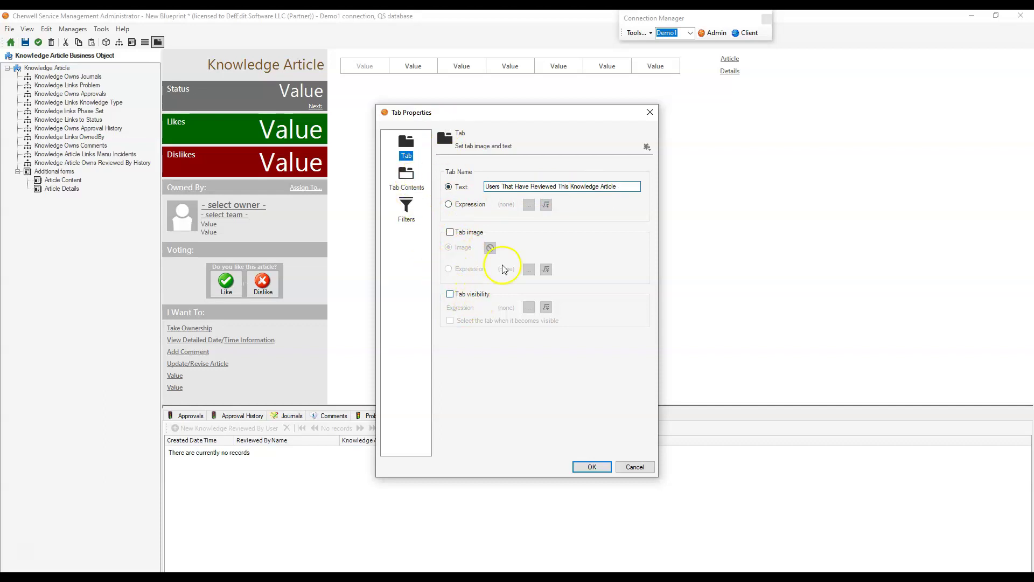
Turn off the New and Quick View buttons in the reviewers tab's contents settings
left_click(409, 173)
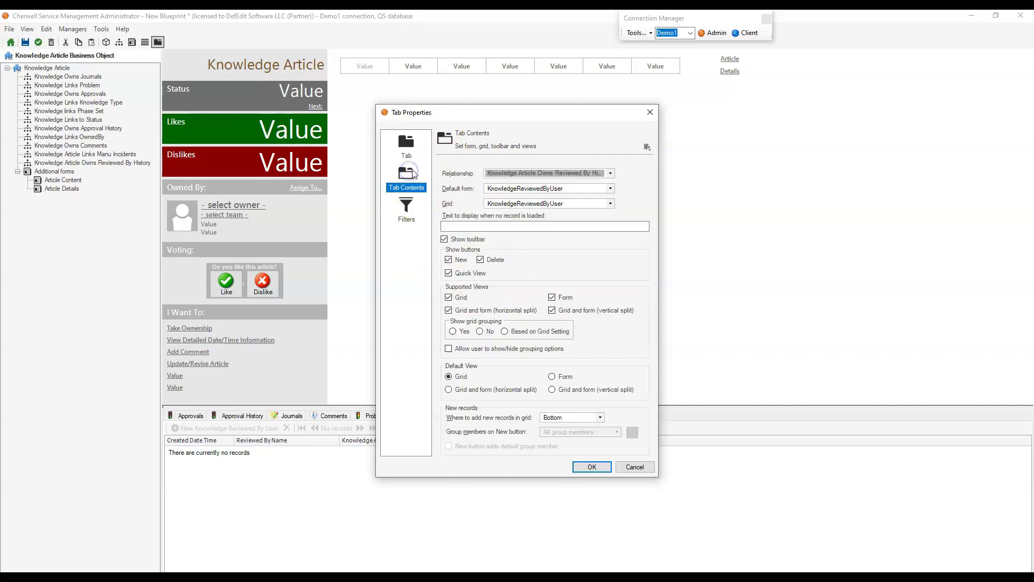
left_click(454, 264)
left_click(455, 259)
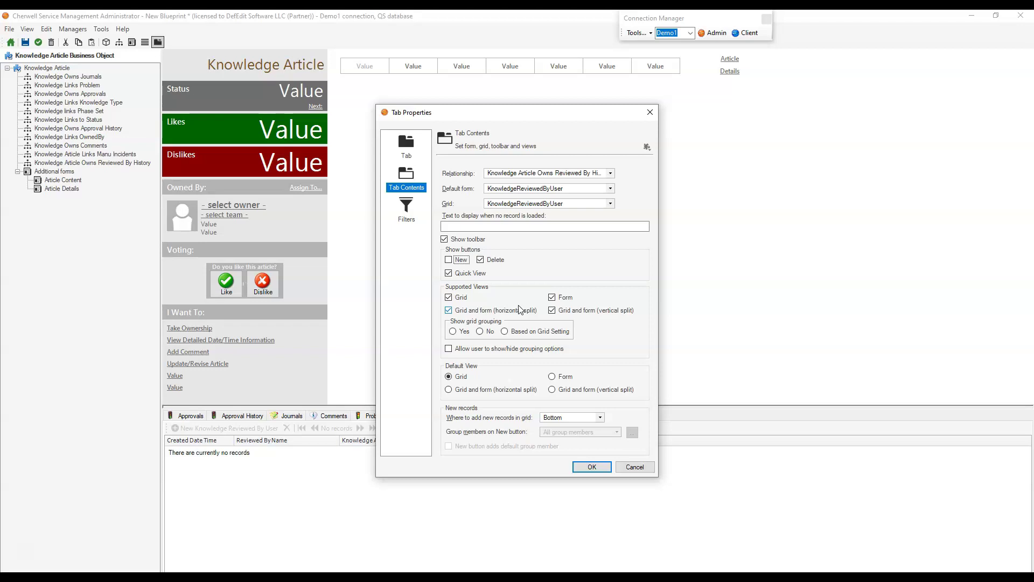
left_click(506, 227)
Try Grid and form (vertical split) as the tab's default view, return it to Grid, and accept the tab properties
left_click(561, 391)
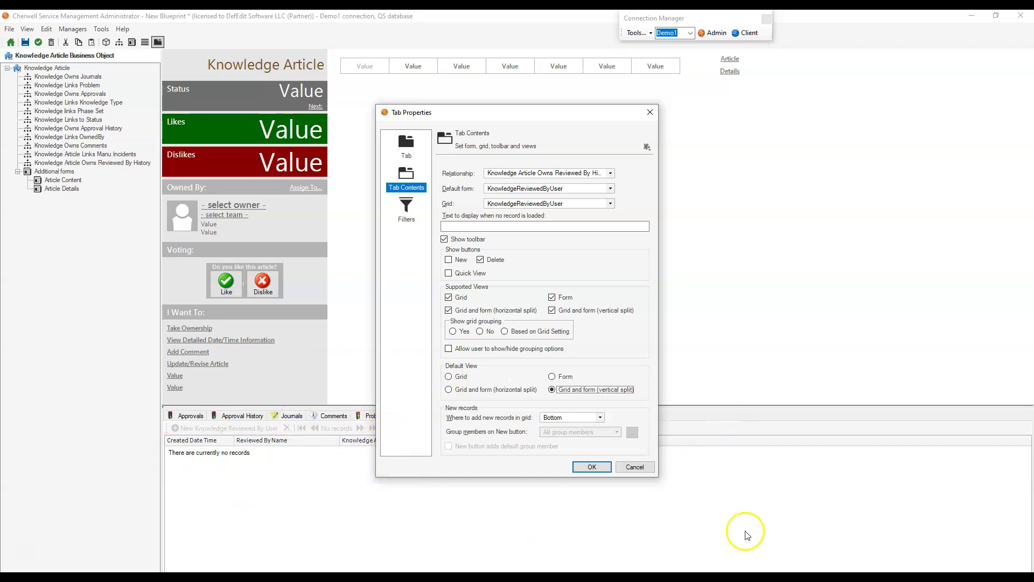
left_click(464, 377)
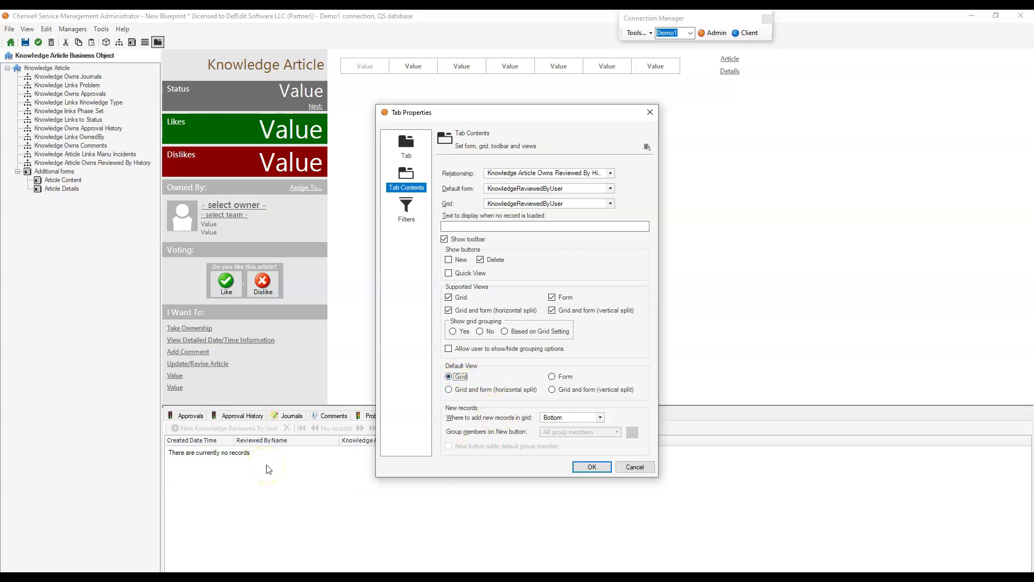
left_click(461, 380)
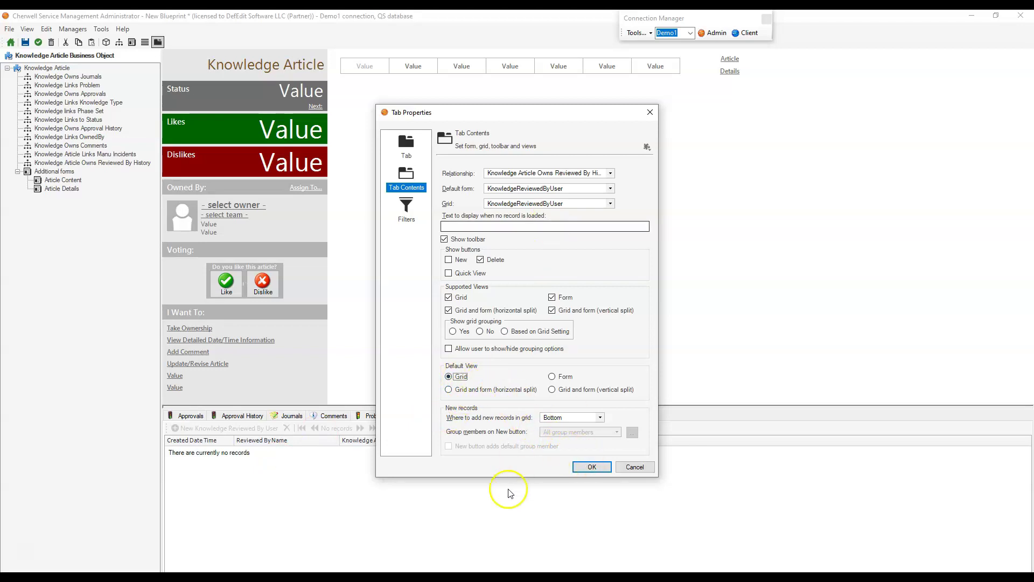
left_click(407, 144)
left_click(587, 466)
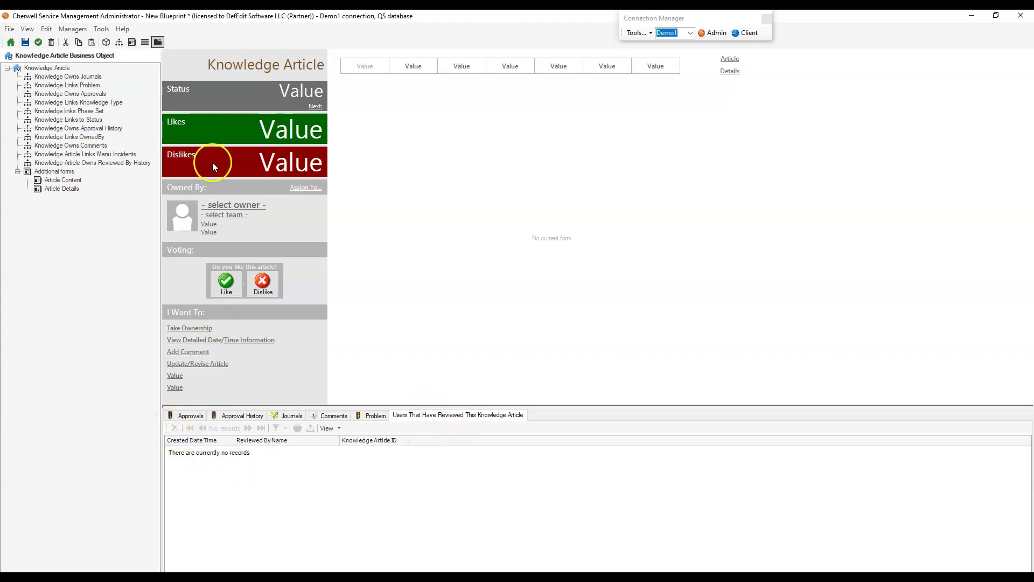
Apply the arrangement changes, switch to Knowledge Article's default form, and open the One-Step Action Manager
left_click(39, 43)
left_click(131, 42)
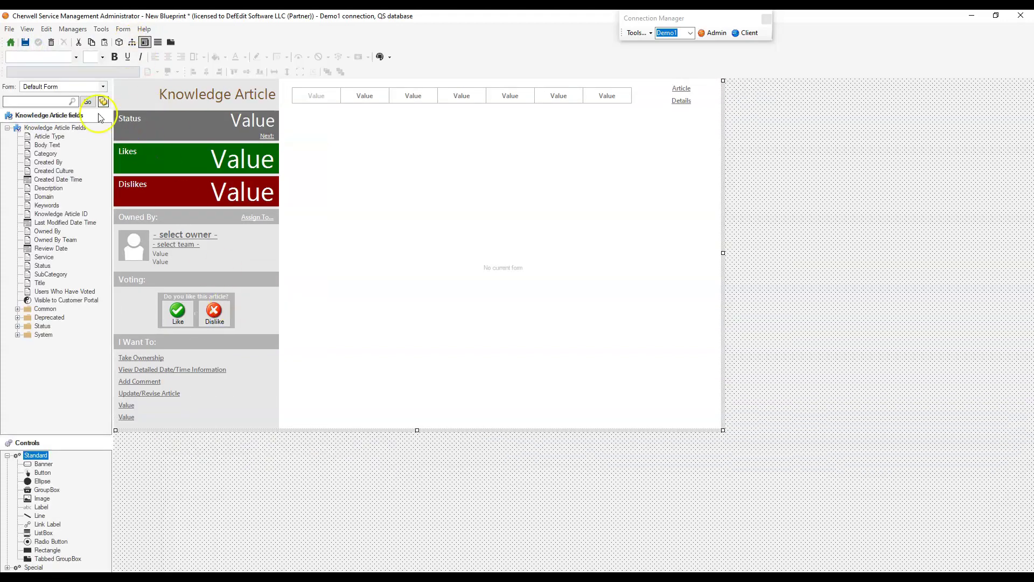
left_click(74, 29)
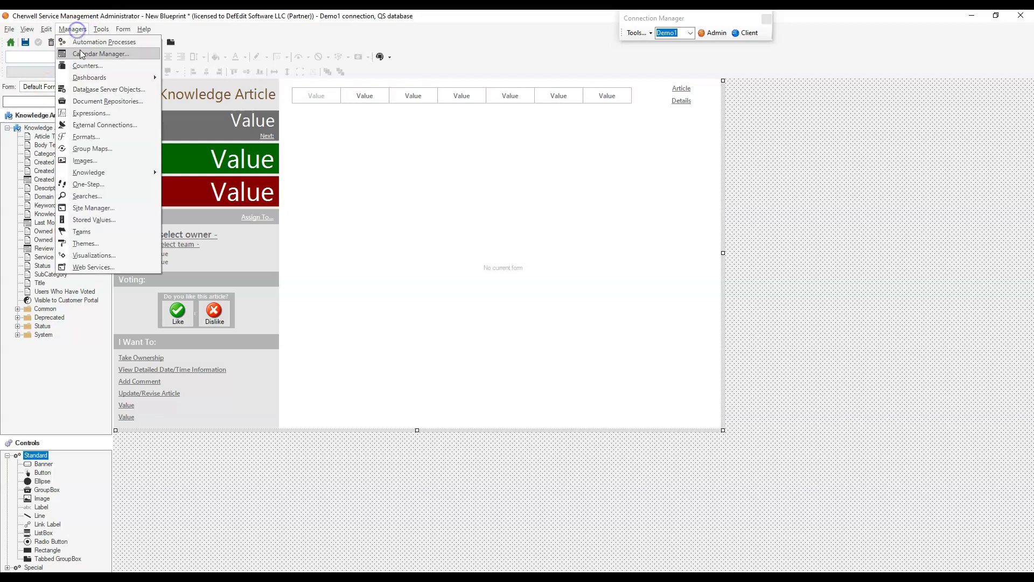
left_click(91, 182)
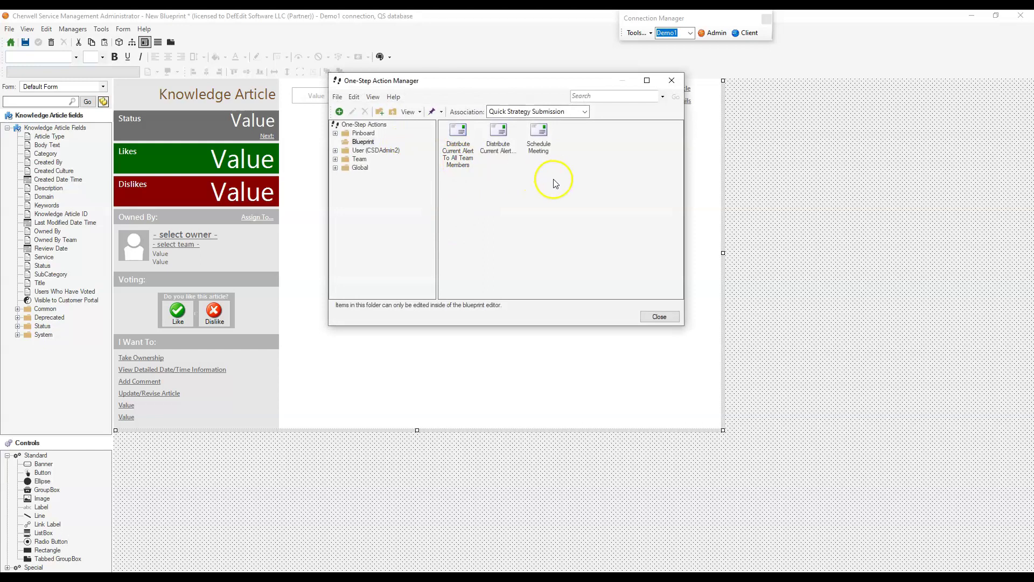
Set the One-Step association to Knowledge Article and go to the Global folder
left_click(509, 115)
scroll(512, 129, "up", 5)
scroll(513, 132, "up", 4)
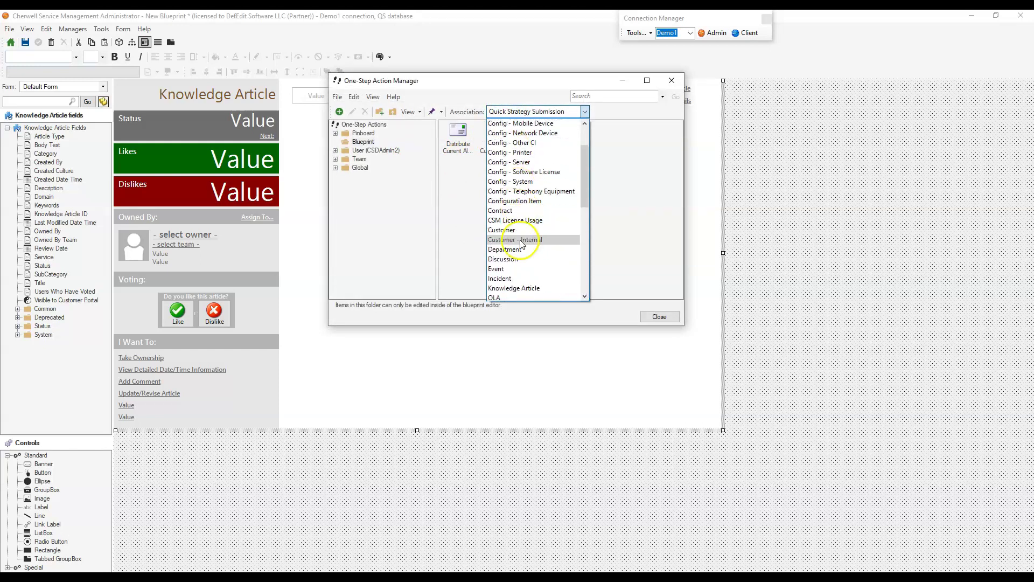
left_click(528, 289)
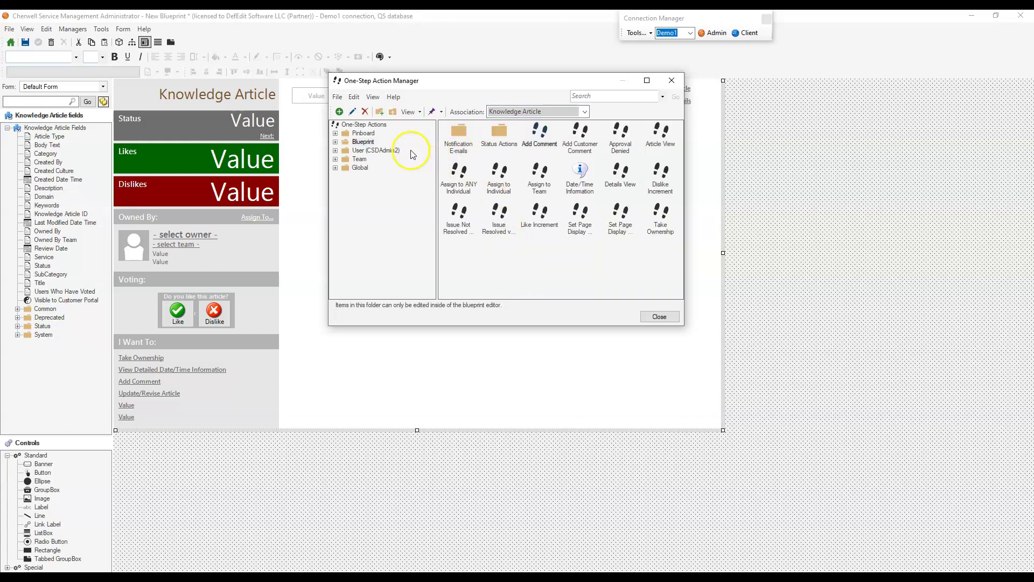
left_click(369, 168)
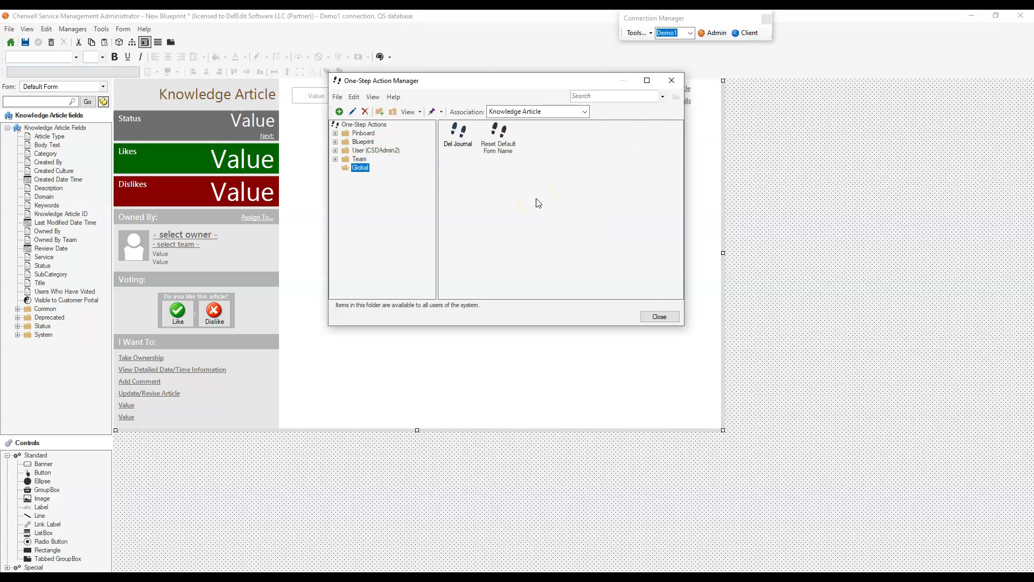
Create a new One-Step named Mark Knowledge Article Reviewed By Me in the Global folder
left_click(467, 196)
left_click(563, 153)
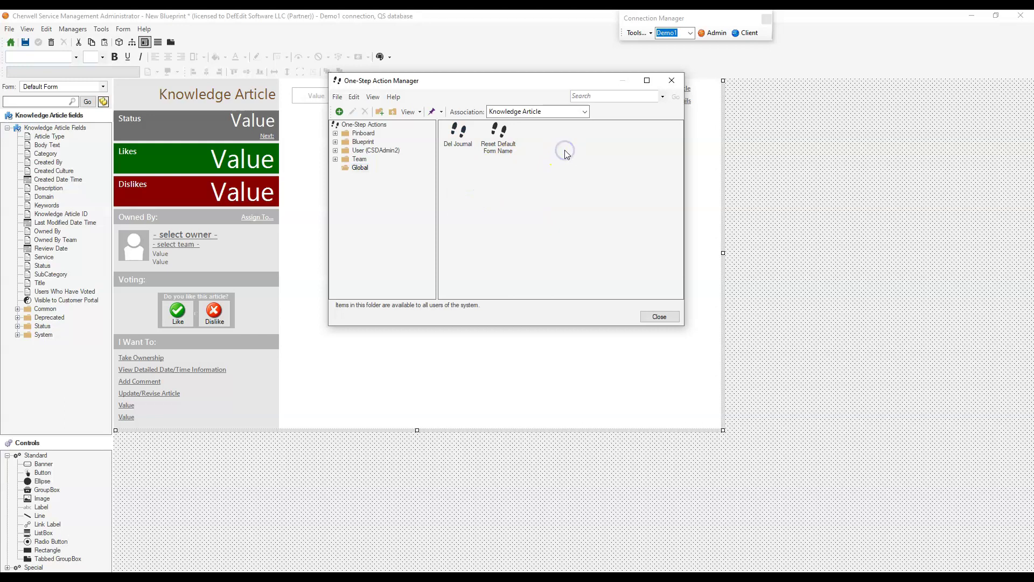
right_click(567, 153)
left_click(578, 157)
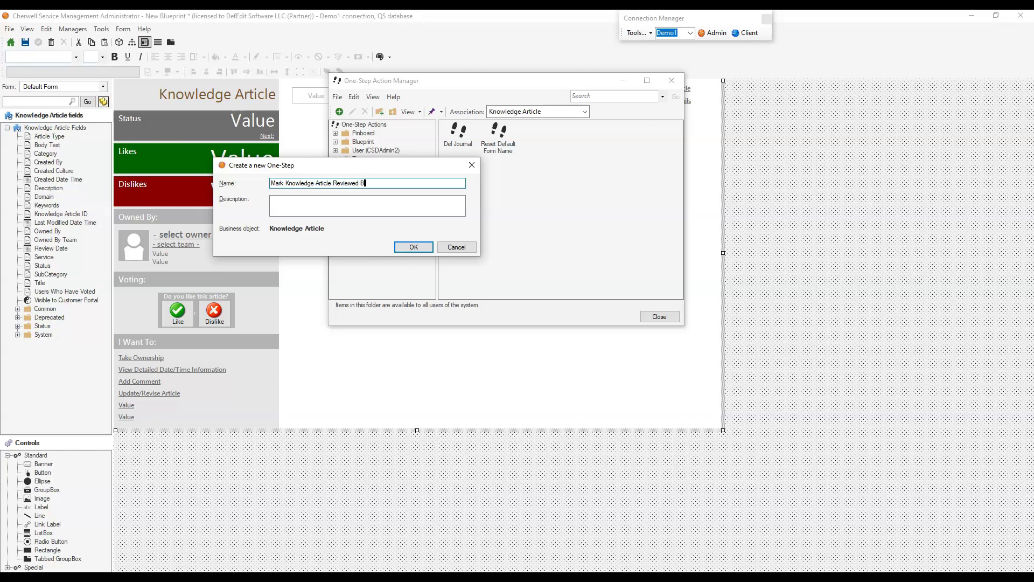
type("e")
key("Return")
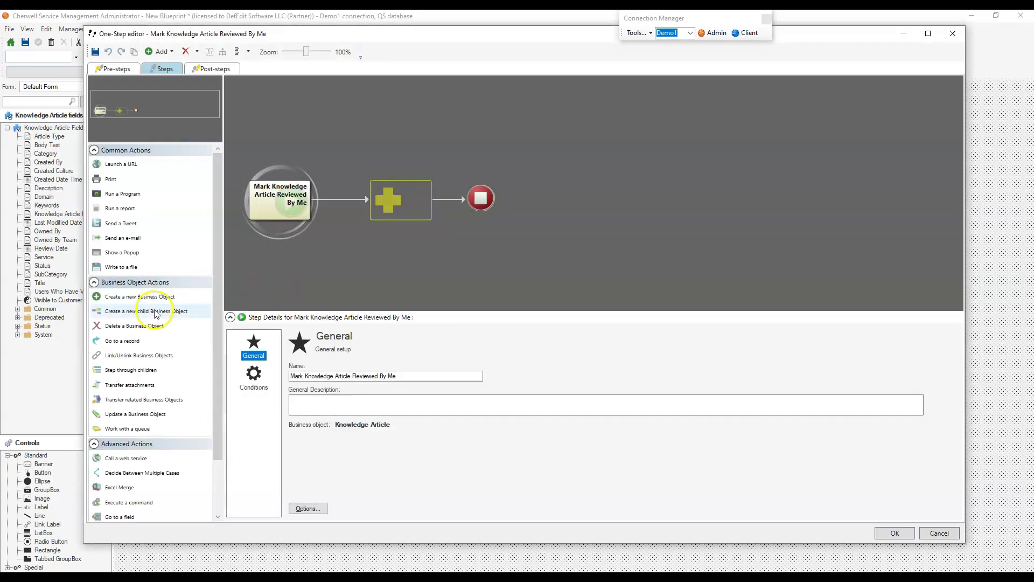
Add a Create a new child Business Object action to the One-Step with Knowledge Reviewed By User as the child object
left_click_drag(139, 316, 400, 203)
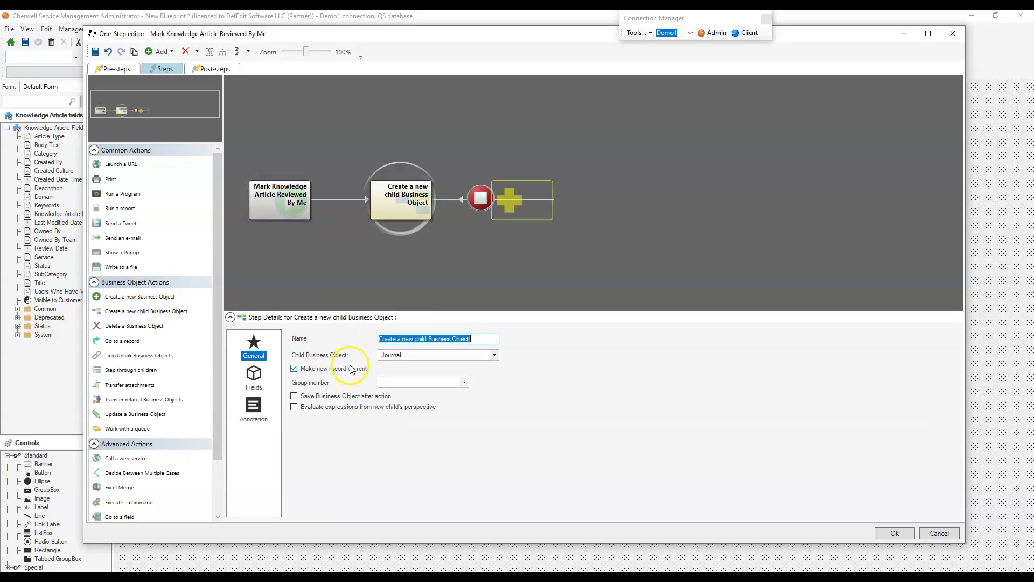
left_click(414, 362)
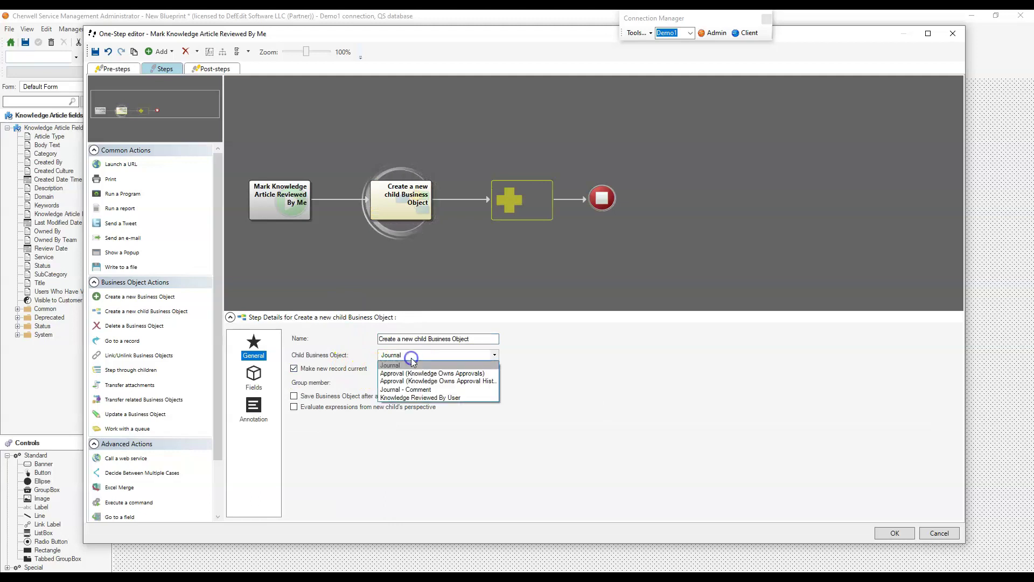
left_click(417, 397)
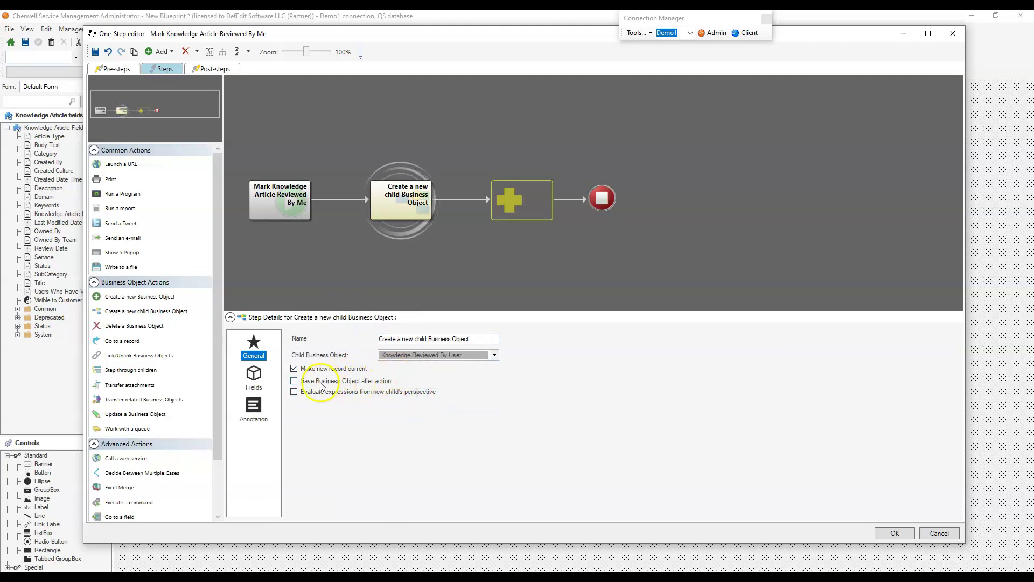
Set the child record's Reviewed By Name field with a template using the system function CurrentUserDisplayName()
left_click(254, 377)
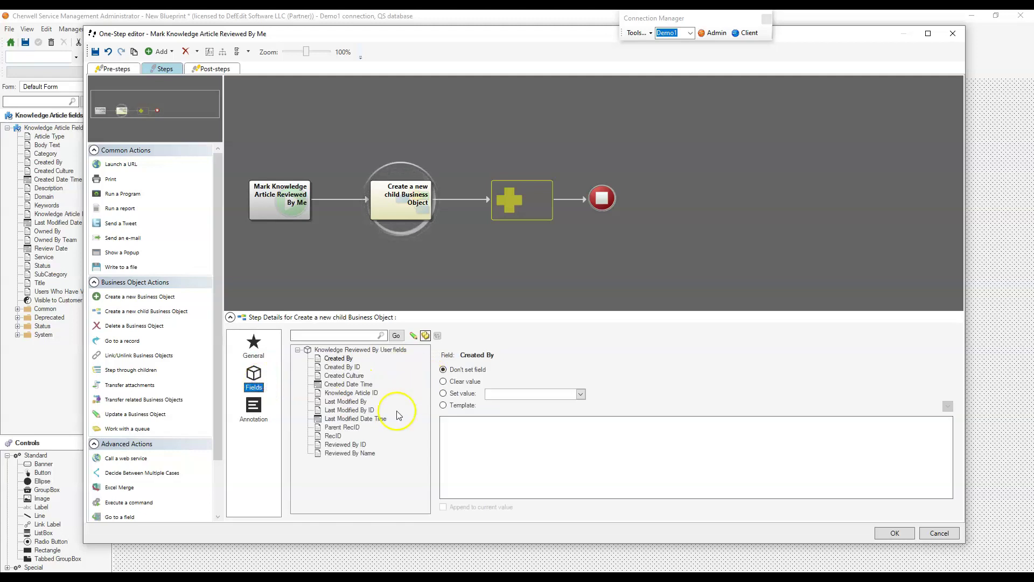
left_click(258, 349)
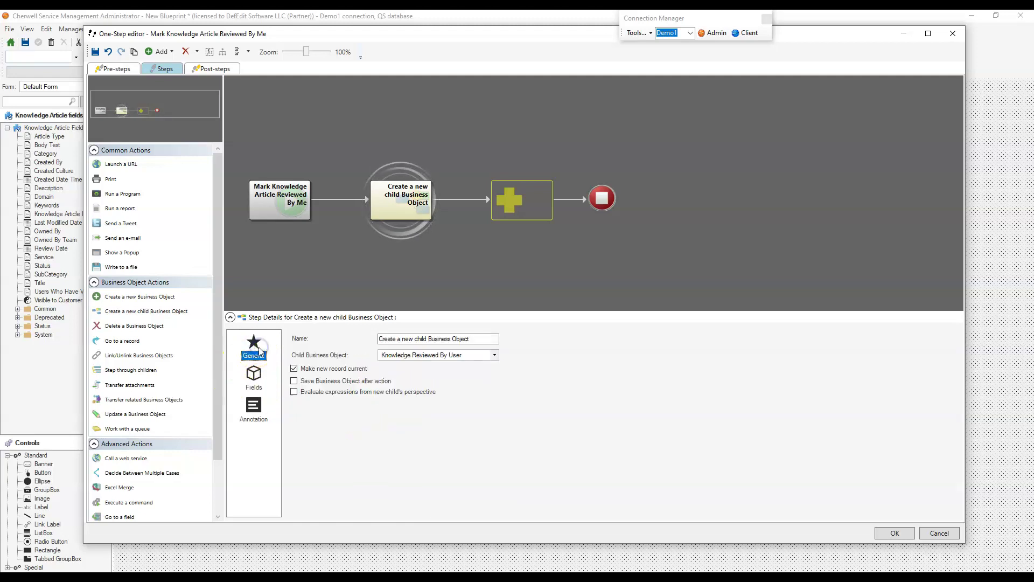
left_click(261, 373)
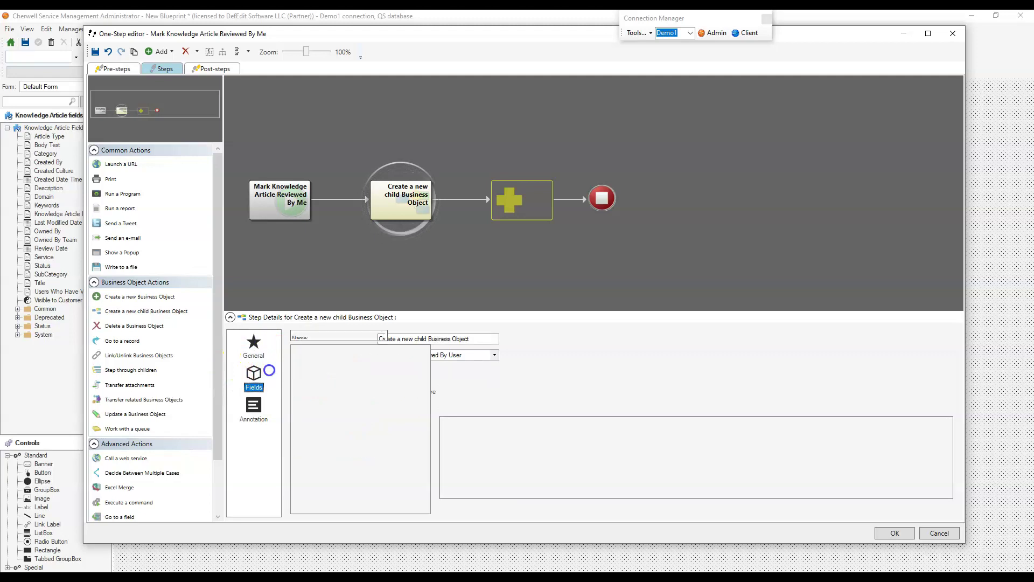
left_click(362, 453)
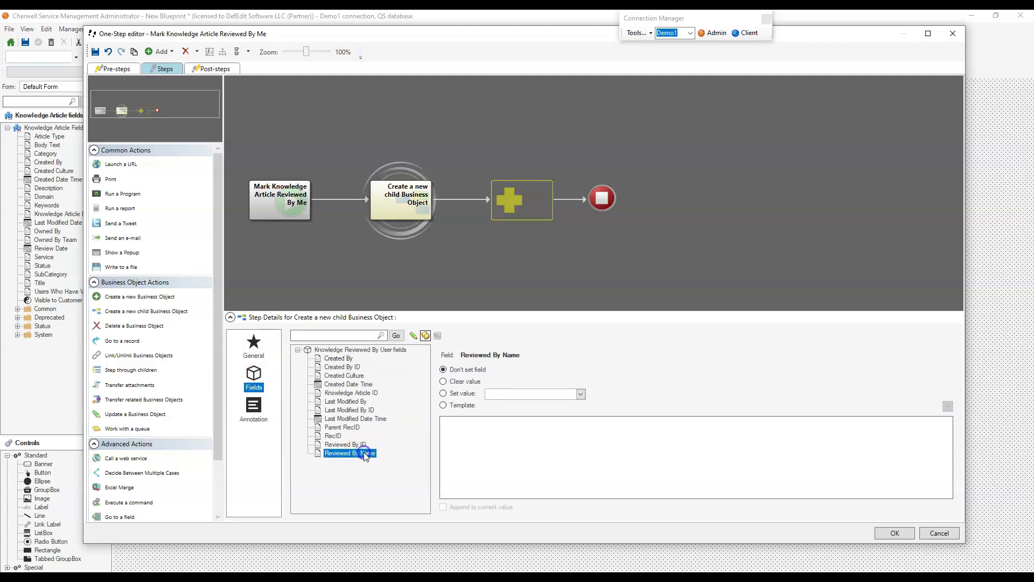
left_click(502, 420)
left_click(486, 420)
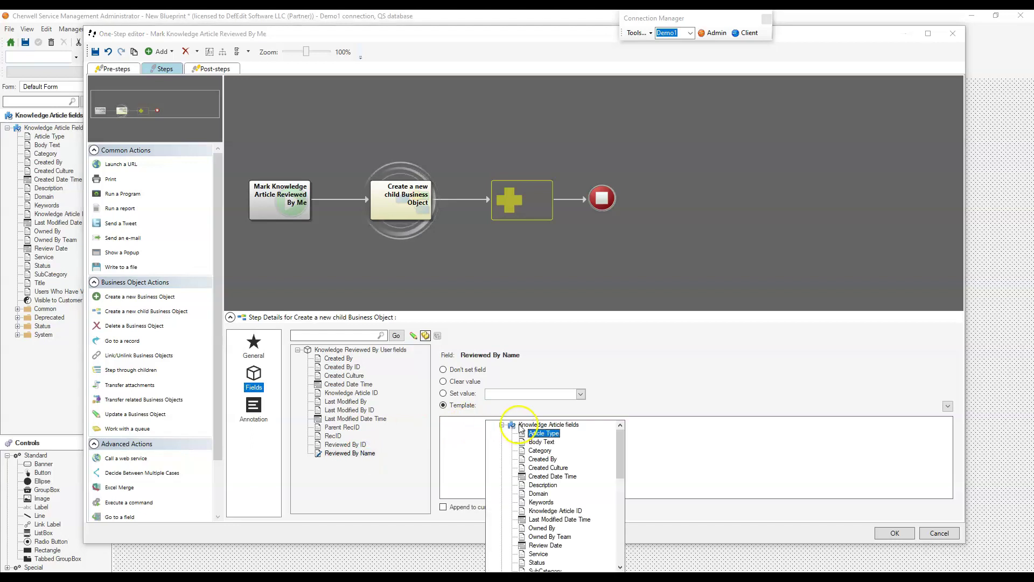
scroll(531, 489, "down", 2)
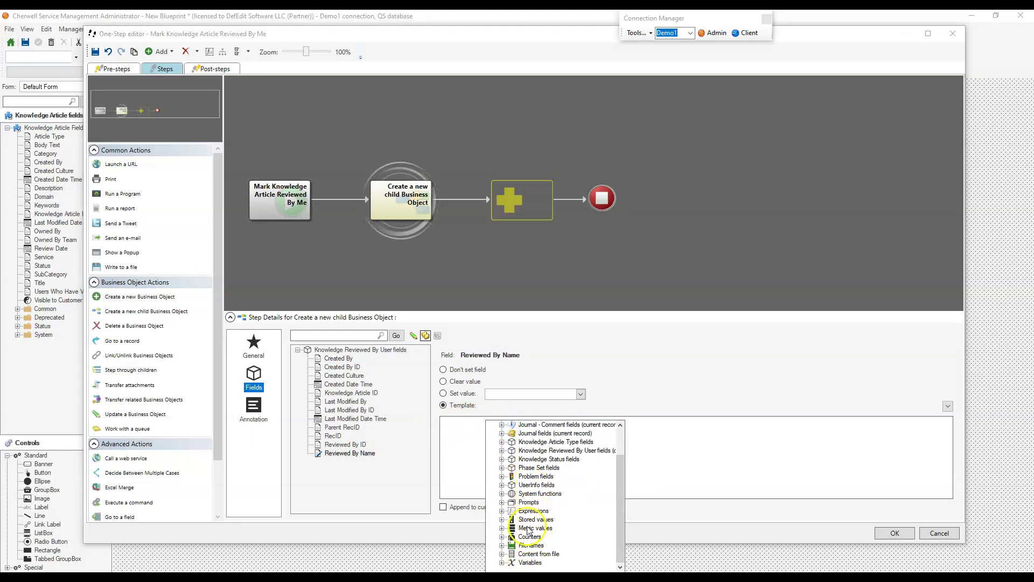
double_click(540, 494)
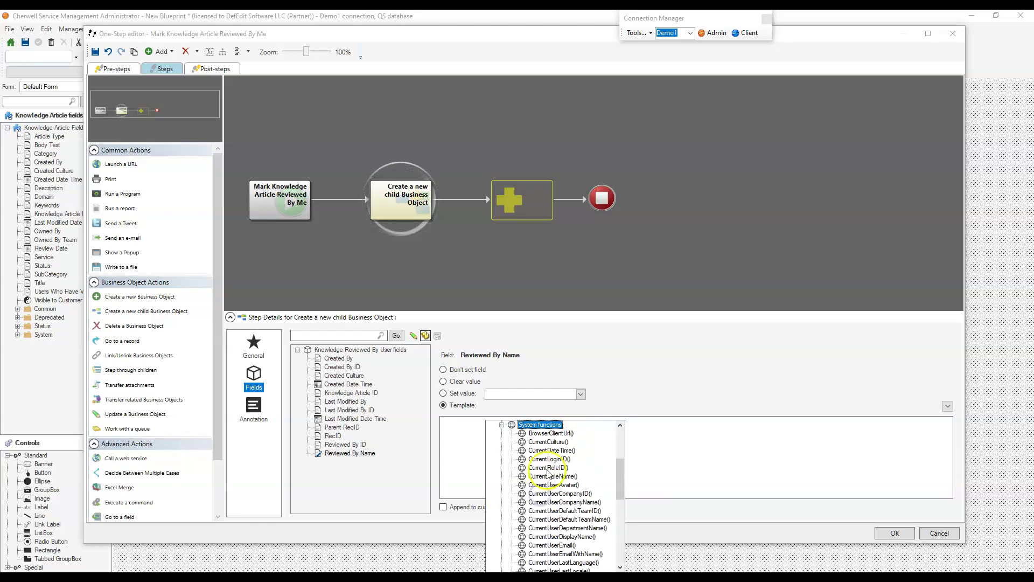
double_click(549, 537)
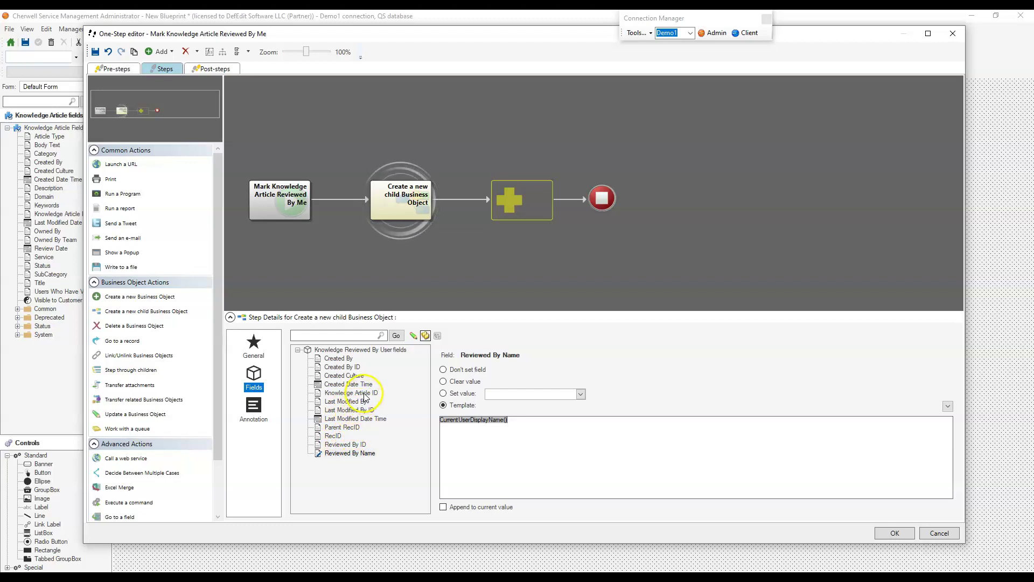
Set the child record's Reviewed By ID field with a template using the system function CurrentUserRecordID(), and save the One-Step
left_click(346, 453)
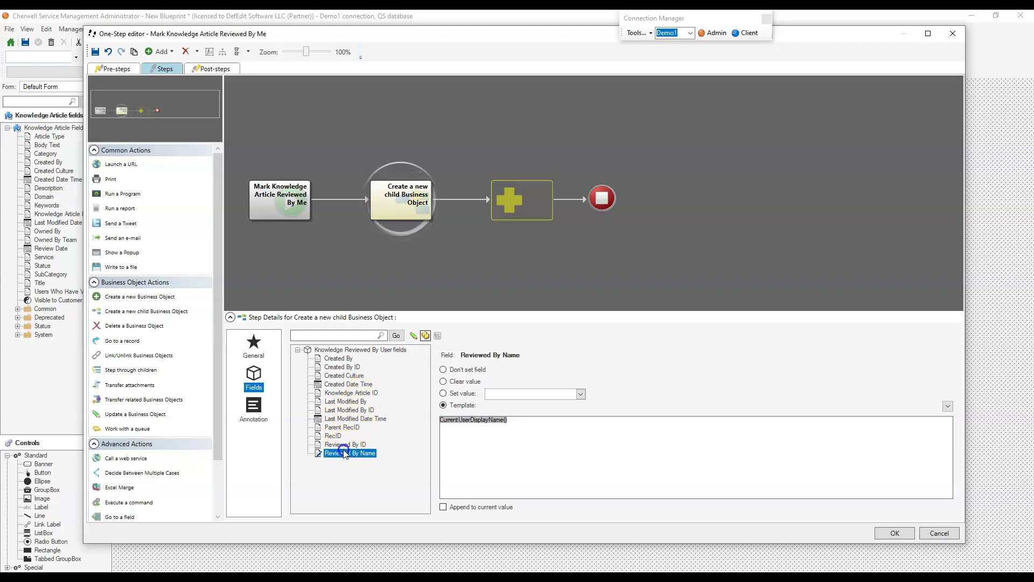
left_click(351, 444)
right_click(493, 432)
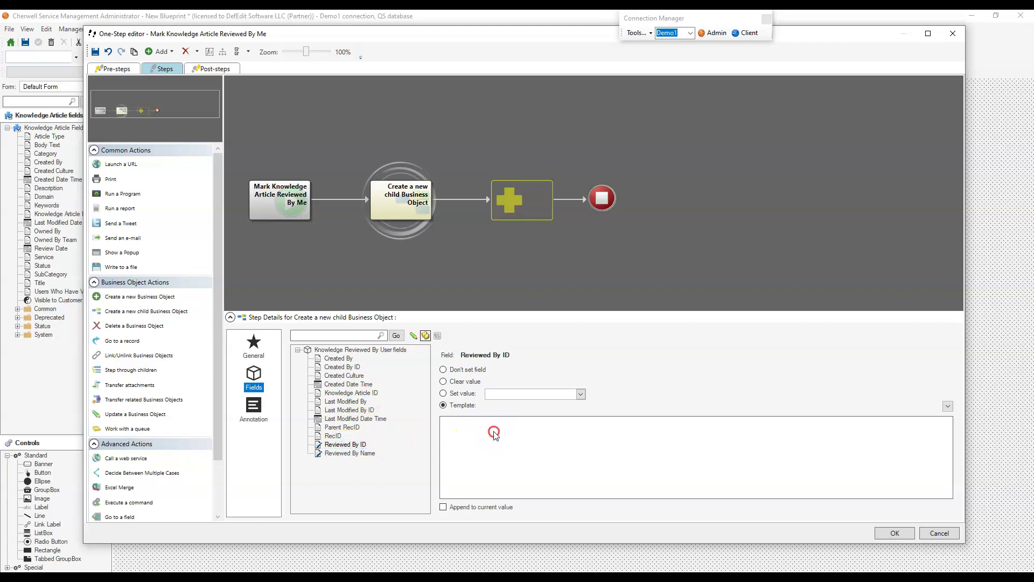
double_click(547, 377)
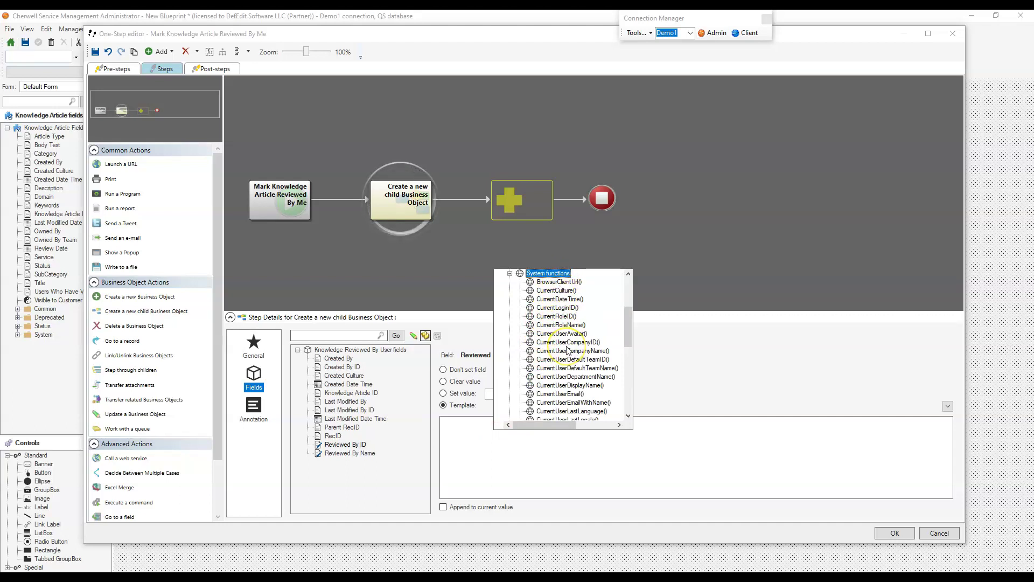
scroll(568, 351, "down", 2)
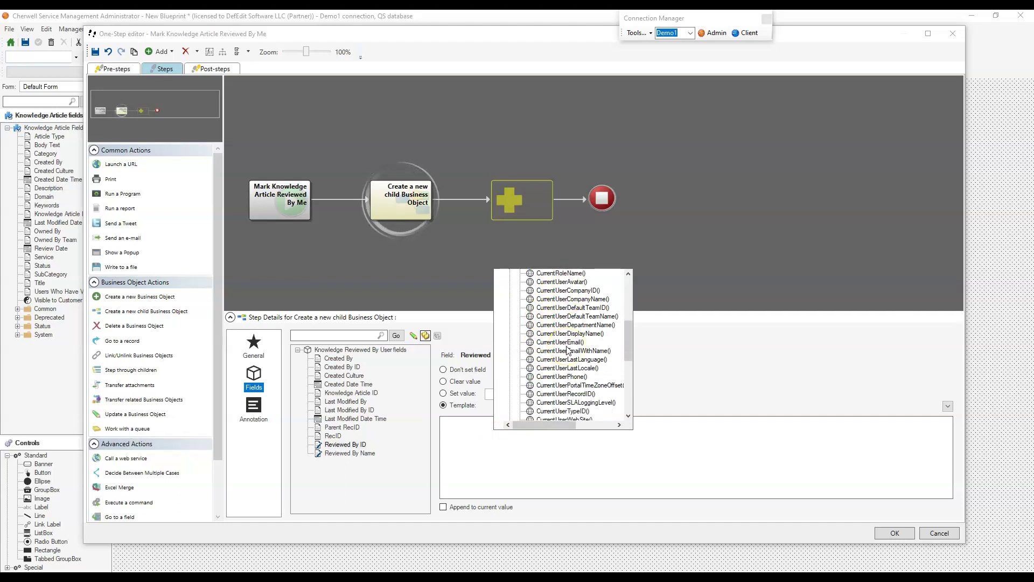
left_click(566, 394)
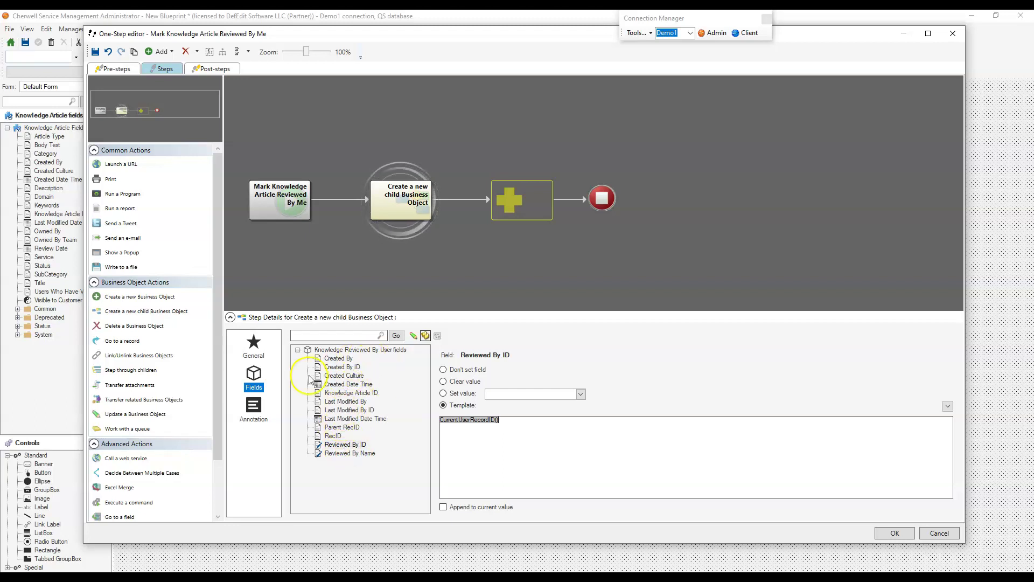
left_click(895, 533)
left_click(662, 309)
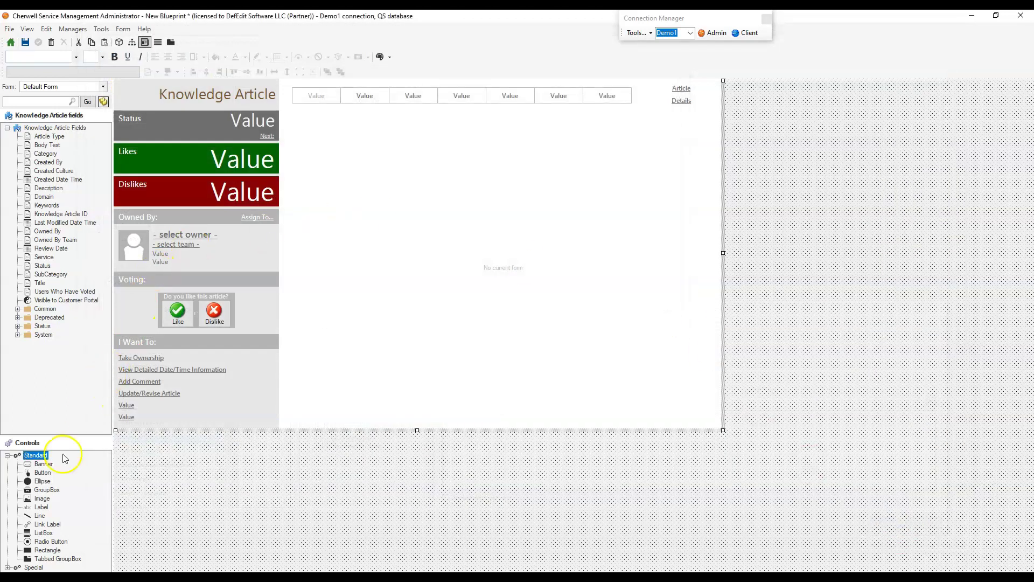
Duplicate the Take Ownership link in the form's I Want To section and place the copy beside the original
left_click(142, 357)
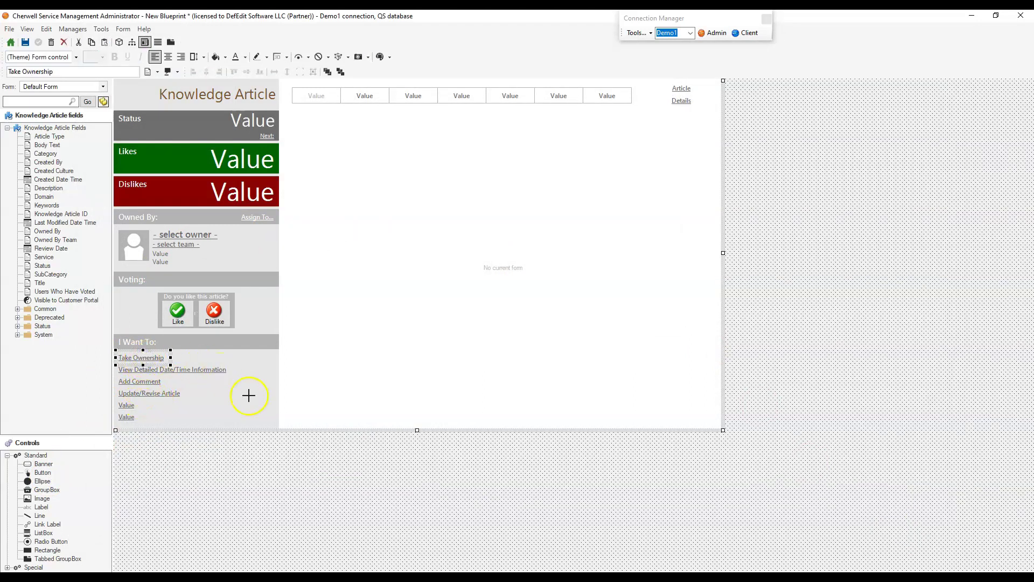
key("Right")
key("Right")
key("Right")
key("Right")
key("Right")
key("Right")
key("Right")
key("Right")
key("Right")
key("Right")
key("Right")
key("Right")
key("Right")
key("Right")
key("Right")
key("Right")
key("Right")
key("Right")
key("Right")
key("Right")
key("Right")
key("Right")
key("Right")
key("Right")
key("Right")
key("Right")
key("Right")
key("Right")
key("Right")
key("Right")
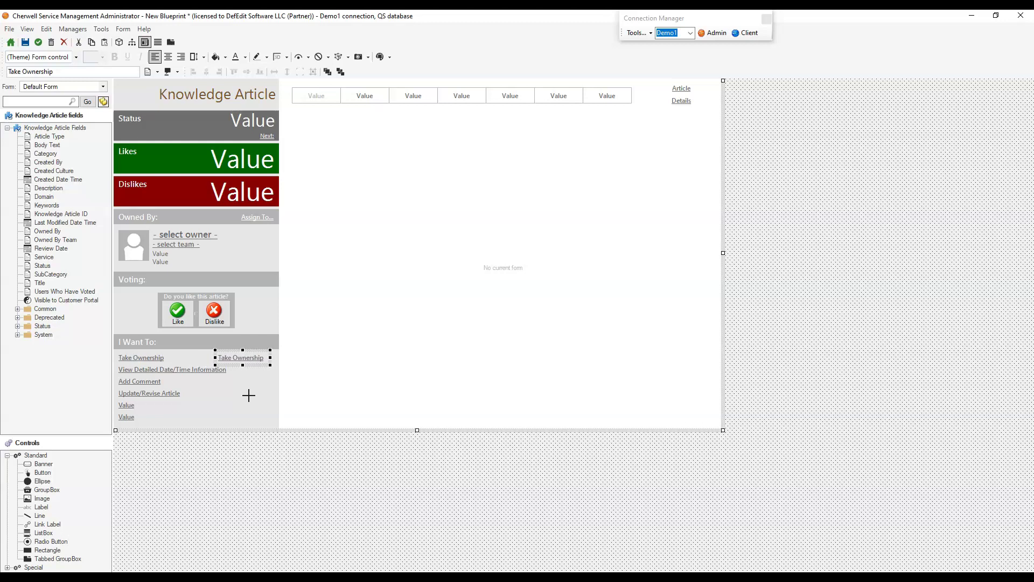
Set the copied link's action to the Global One-Step Mark Knowledge Article Reviewed By Me, and apply the form changes
right_click(256, 355)
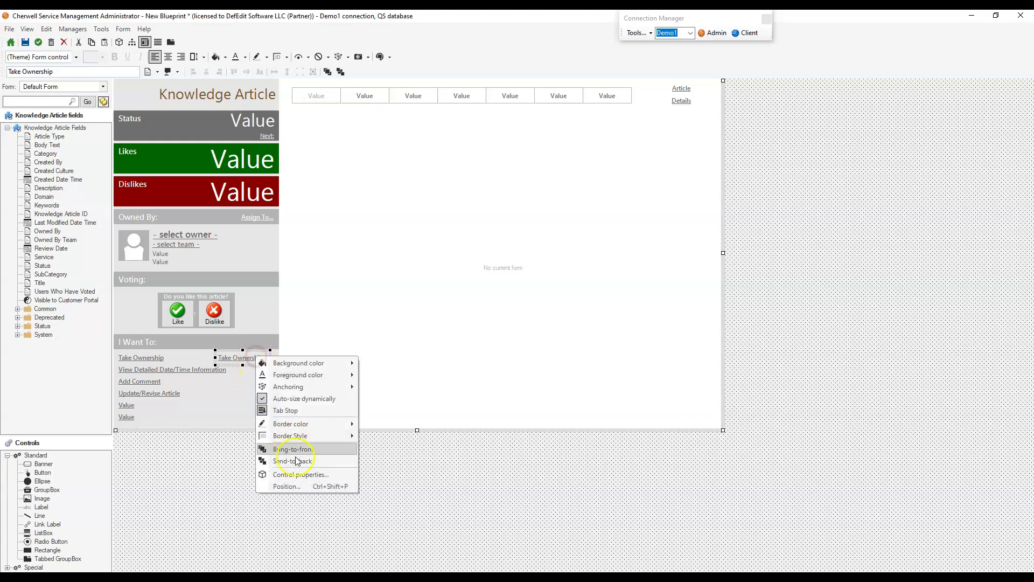
left_click(315, 476)
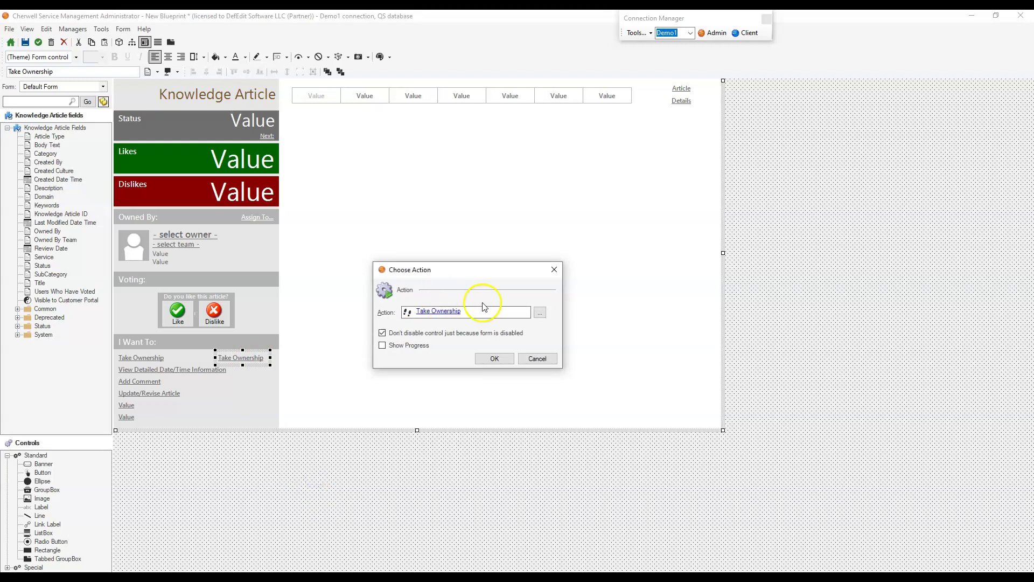
left_click(535, 312)
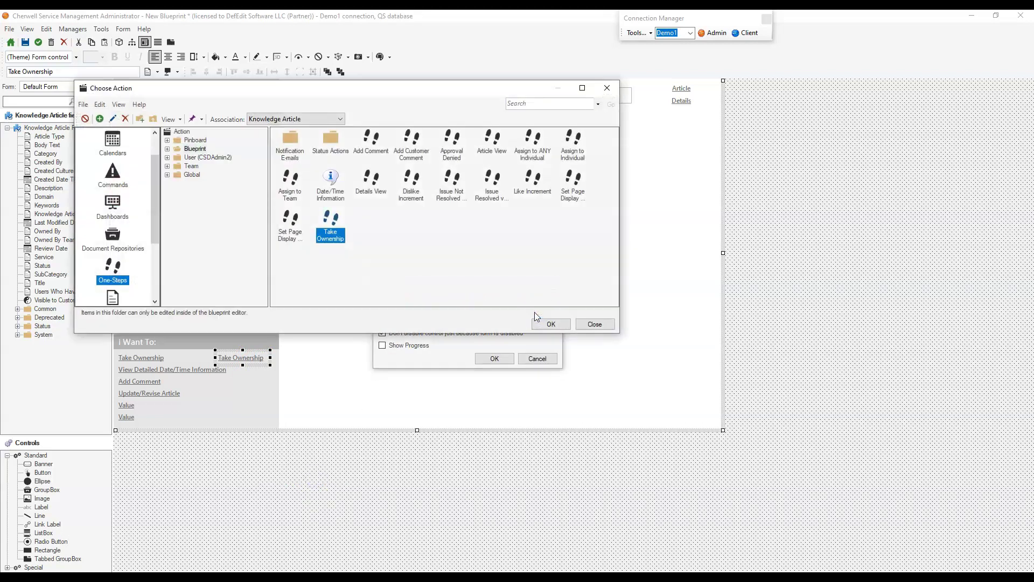
left_click_drag(393, 92, 746, 82)
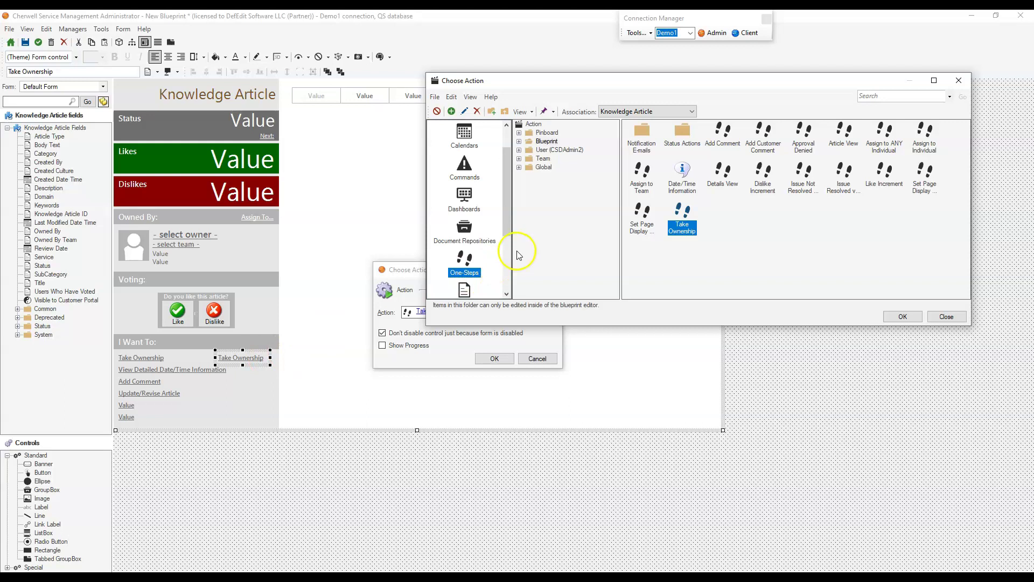
left_click(542, 168)
left_click_drag(475, 80, 525, 49)
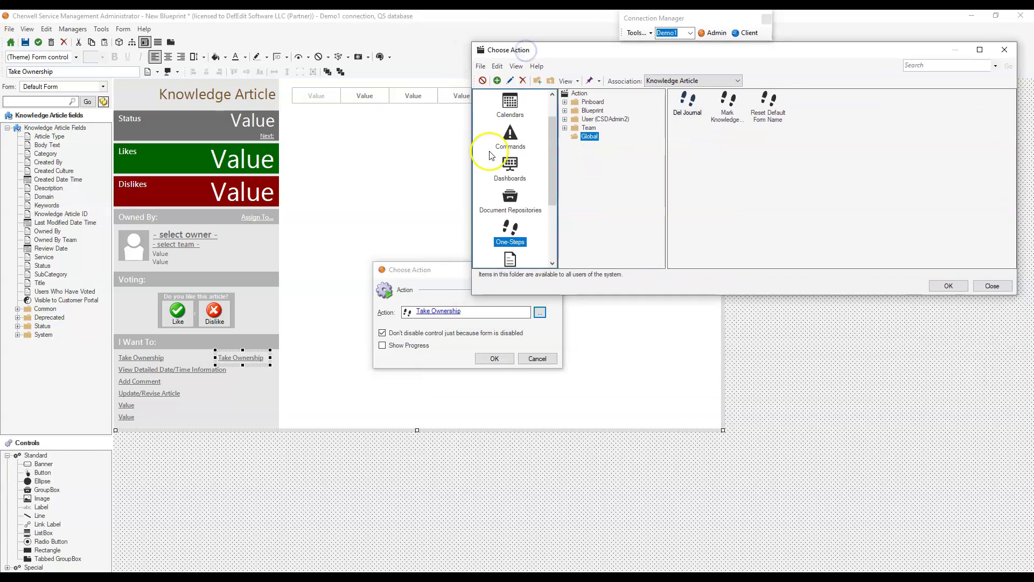
scroll(492, 156, "up", 1)
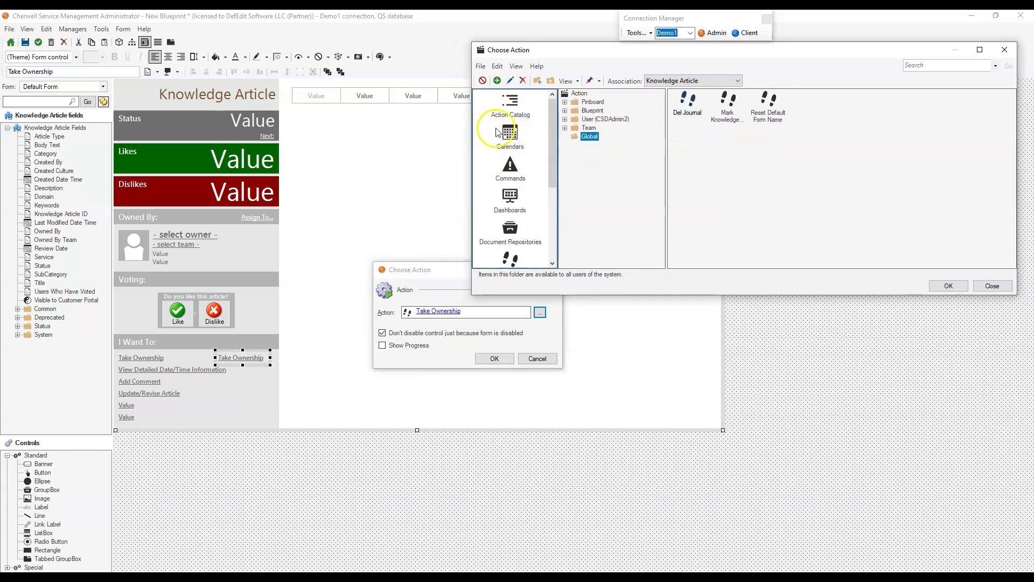
scroll(515, 169, "down", 4)
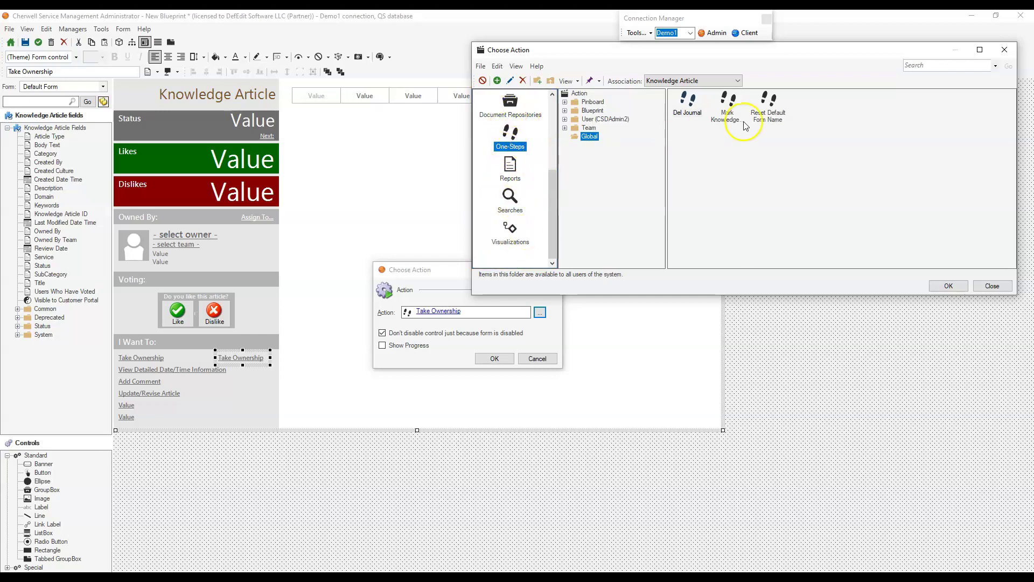
left_click(730, 112)
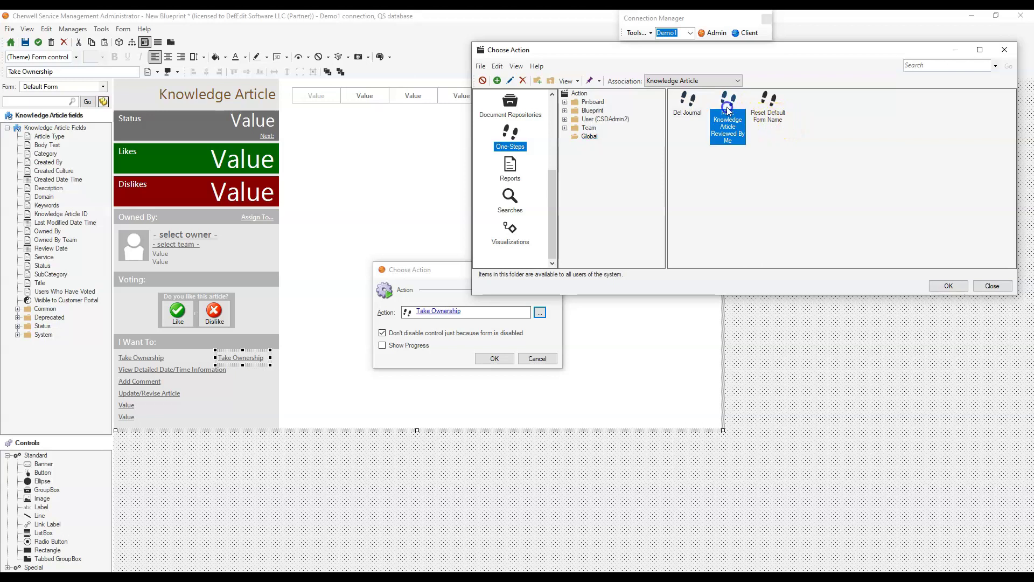
double_click(728, 112)
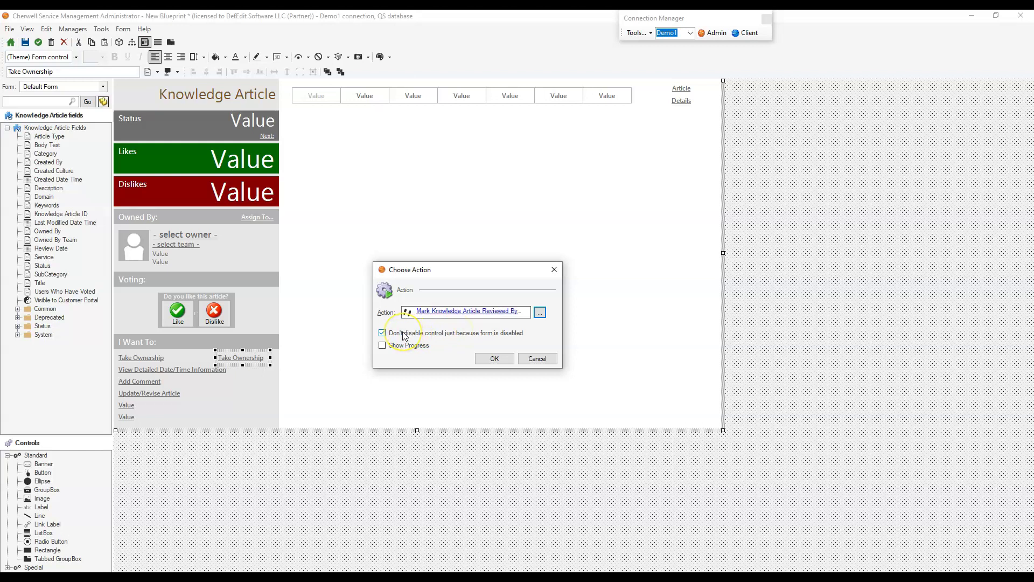
left_click(468, 276)
left_click_drag(468, 277, 426, 265)
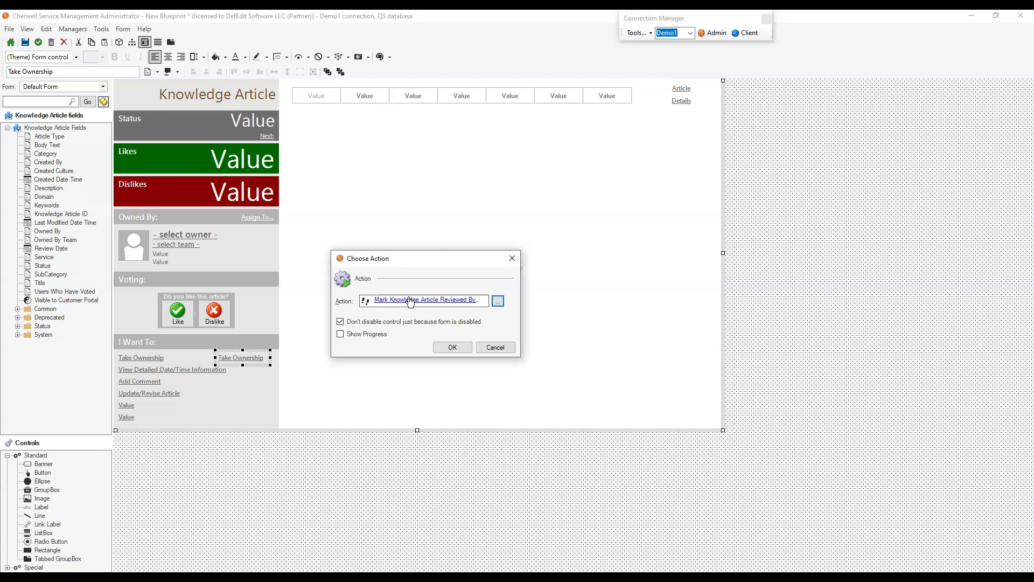
left_click(390, 321)
left_click(452, 347)
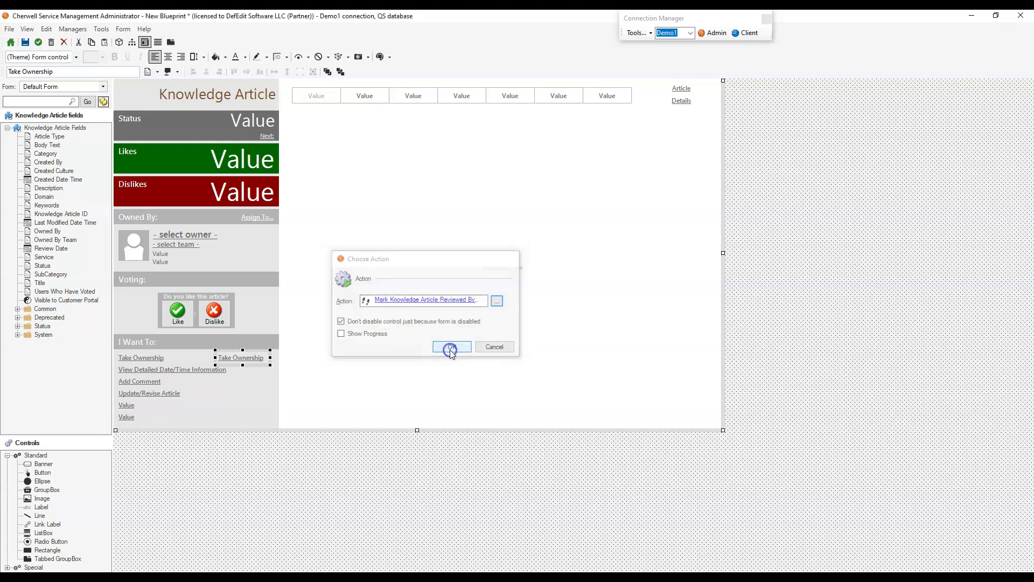
left_click(25, 43)
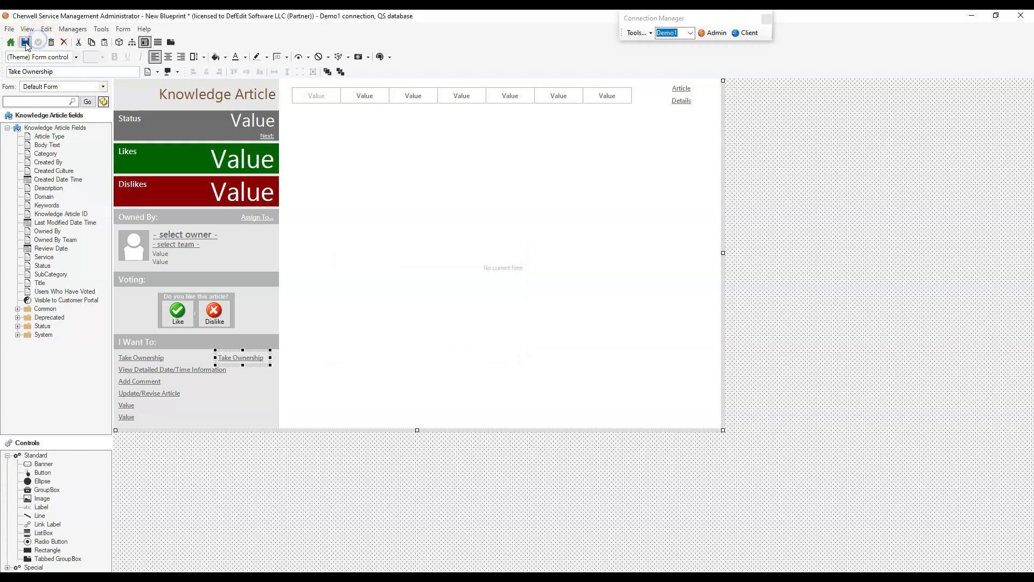
Open the One-Step assigned to the copied link and set it to run under the Admin security group
left_click(237, 366)
right_click(253, 357)
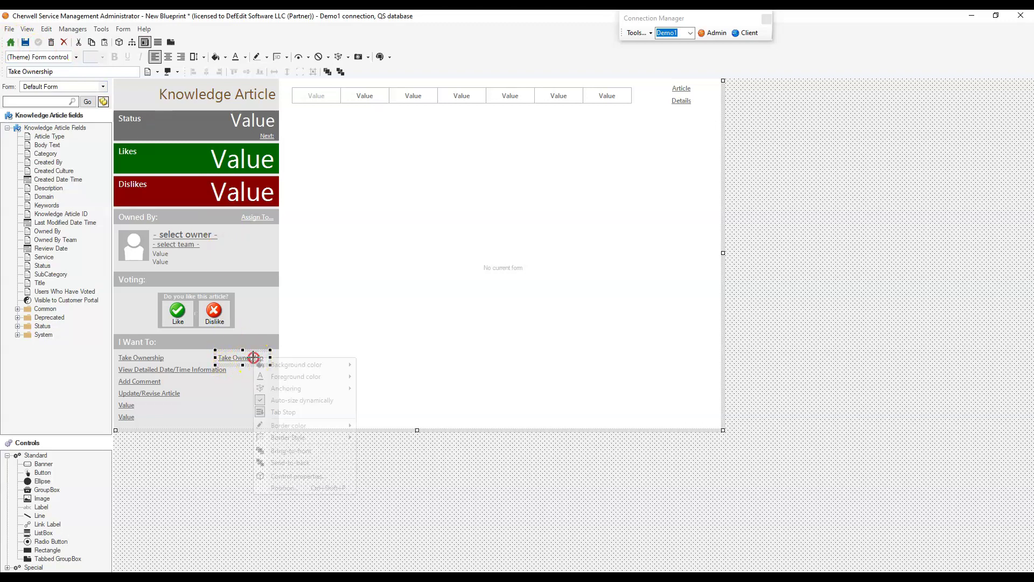
left_click(299, 474)
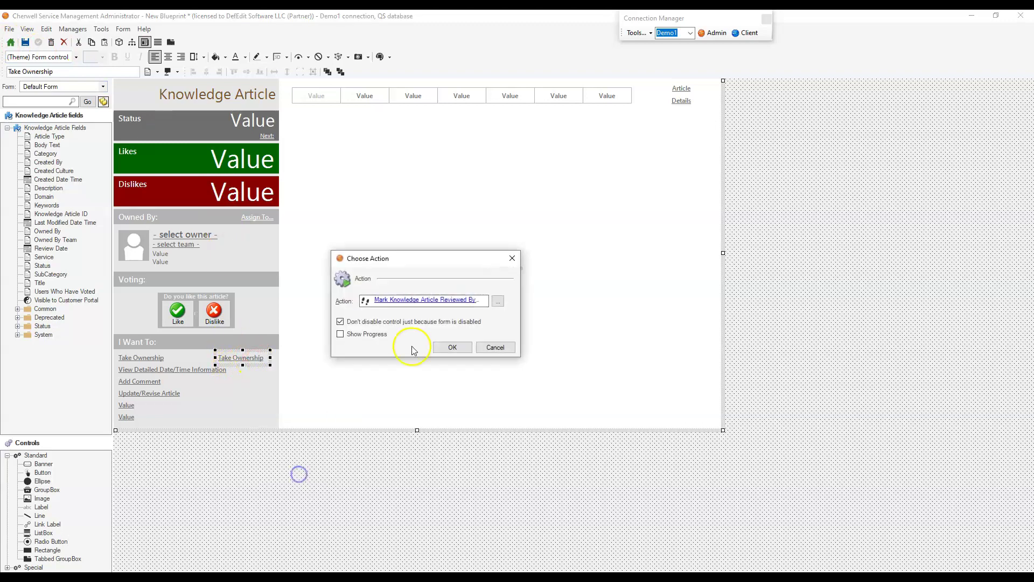
left_click(453, 300)
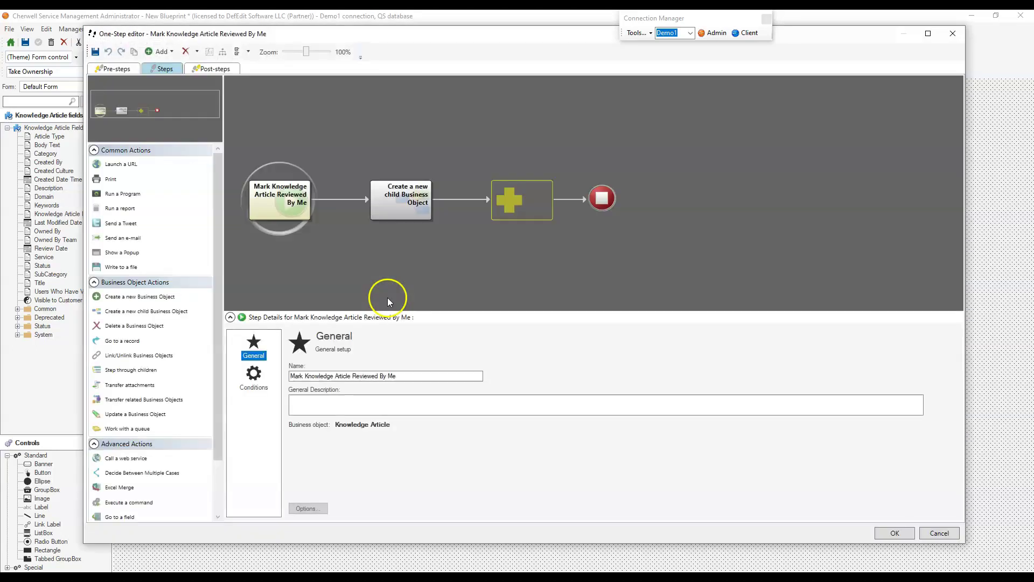
left_click(253, 377)
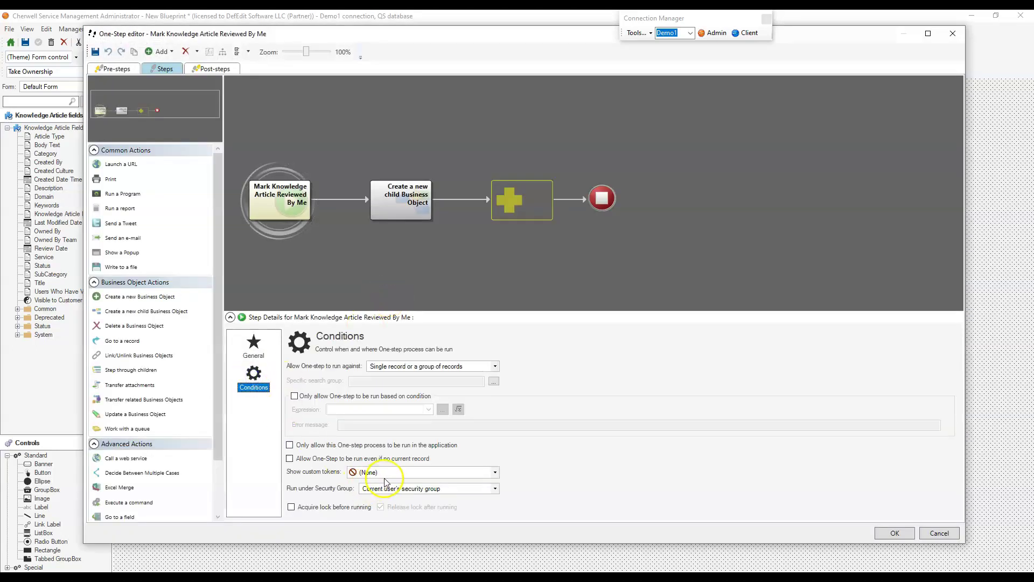
left_click(392, 487)
left_click(402, 503)
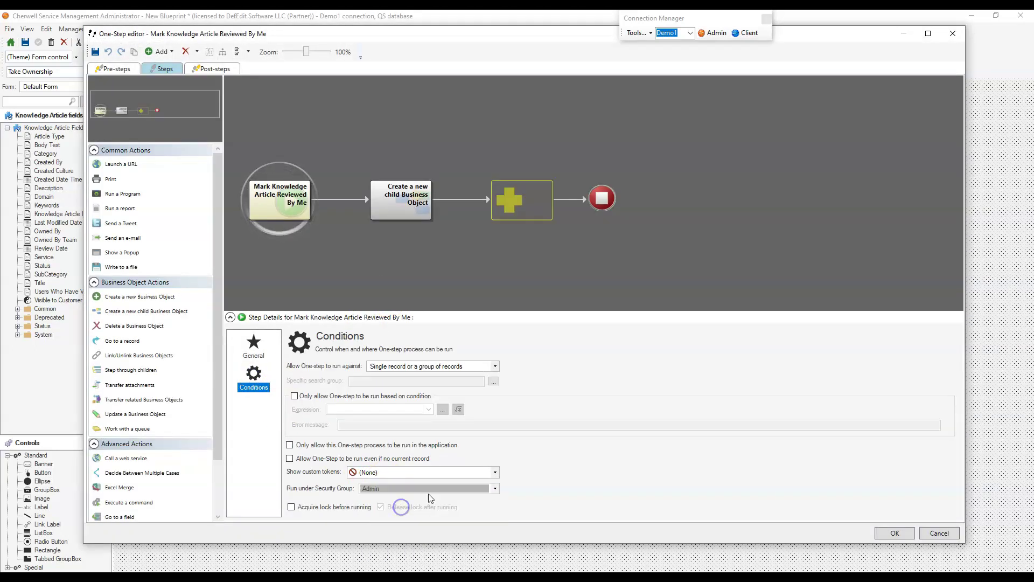
Enable Save Business Object after action for the Create a new child Business Object step, and confirm the One-Step changes
left_click(404, 192)
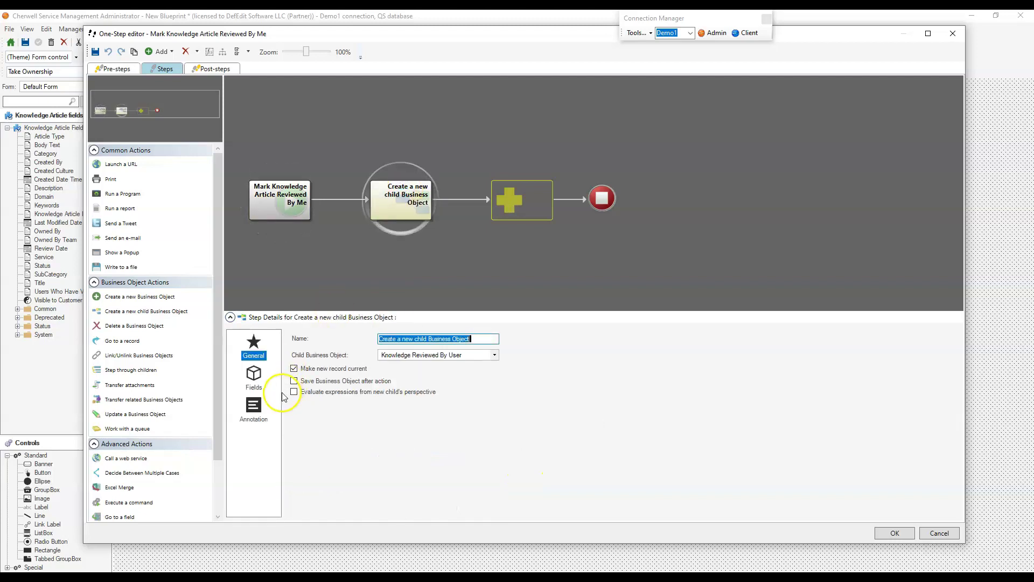
left_click(329, 381)
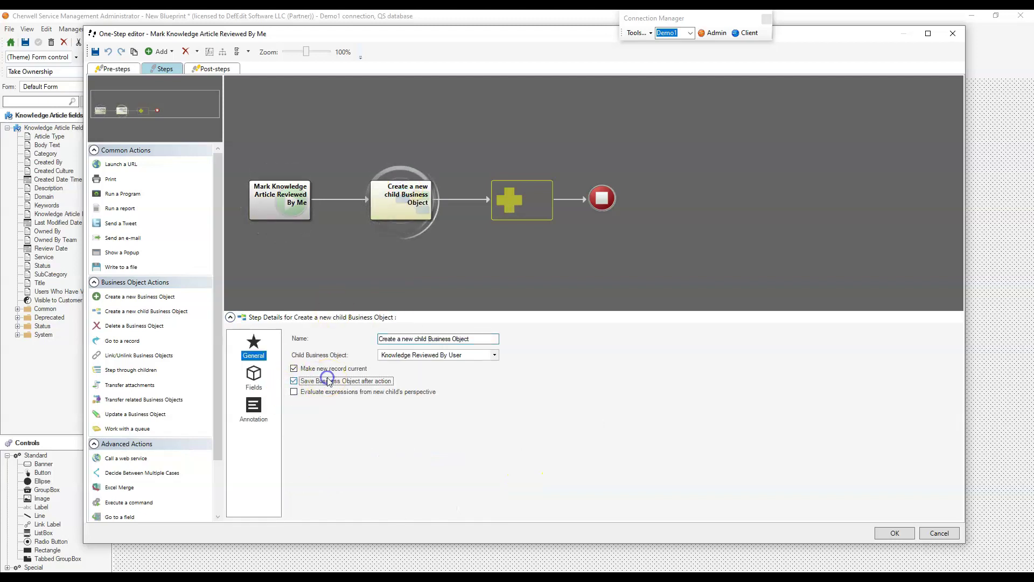
left_click(893, 532)
left_click(442, 350)
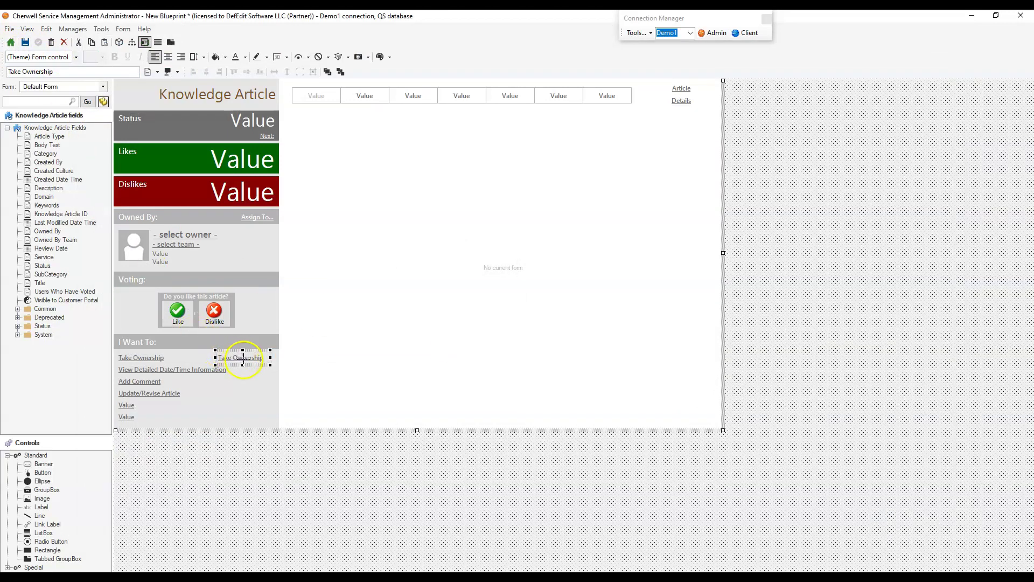
Rename the copied link as Mark Article Reviewed By Me and shift it to fit inside the I Want To section
left_click_drag(69, 71, 8, 71)
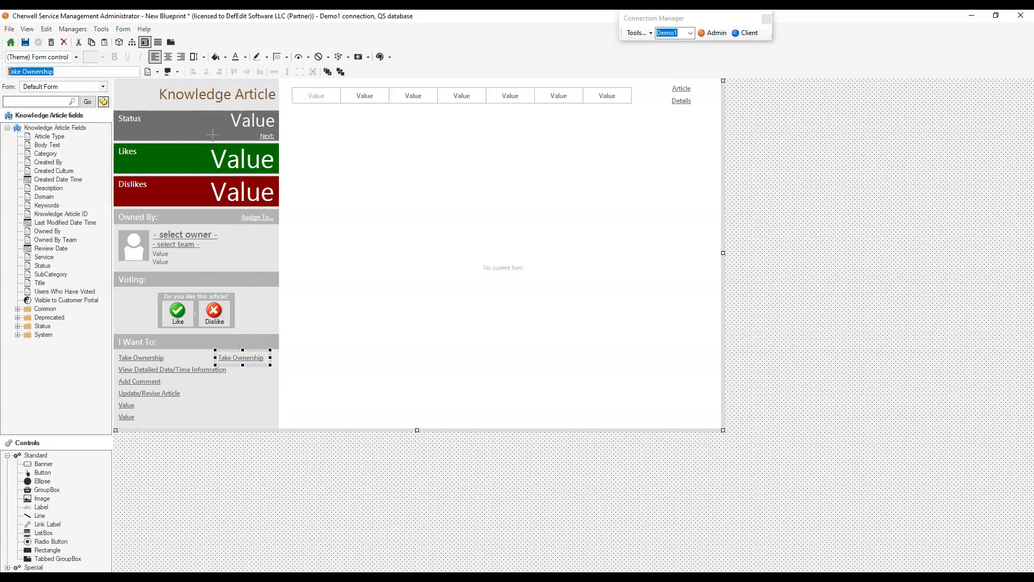
type("Mark")
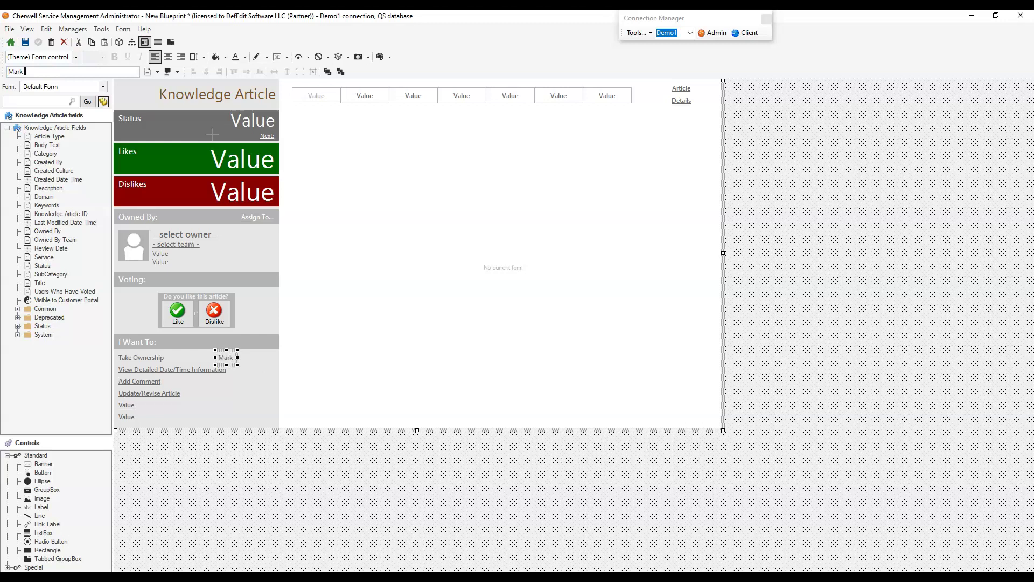
type(" Article Reviewed By Me")
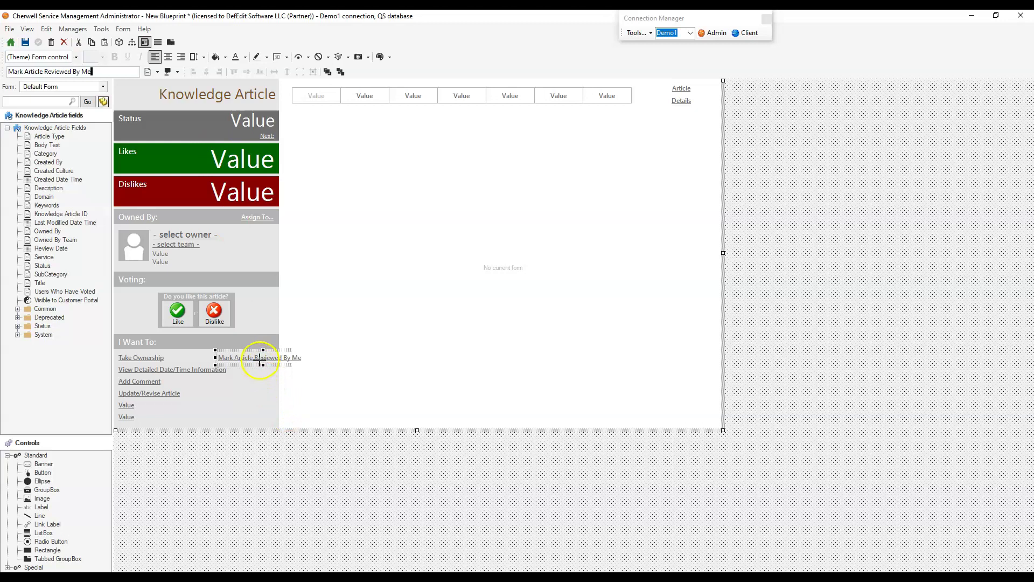
left_click_drag(255, 360, 222, 360)
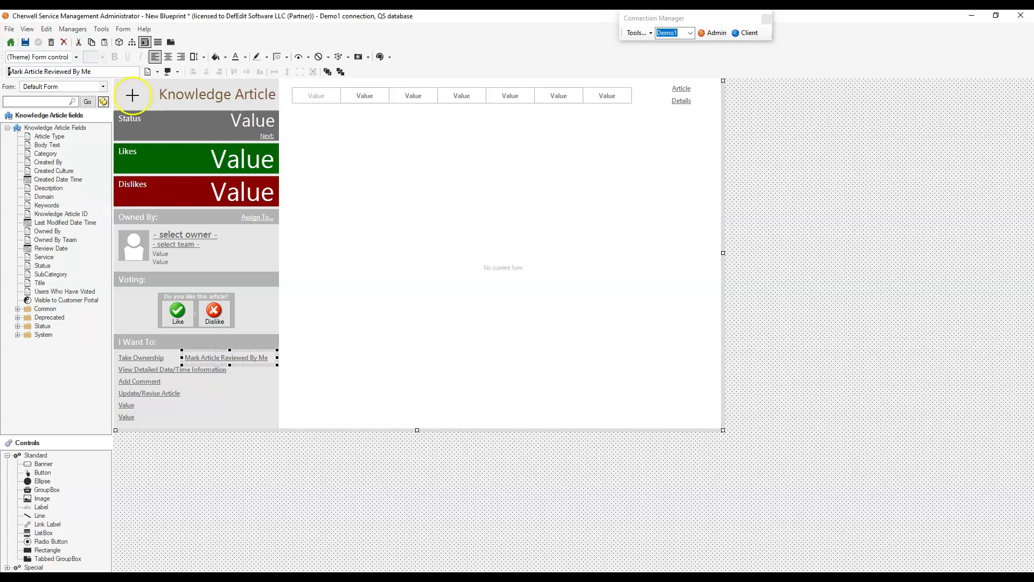
Inspect the form properties of the Knowledge Article default form, leaving the settings as they are
left_click(289, 313)
left_click(335, 291)
right_click(335, 293)
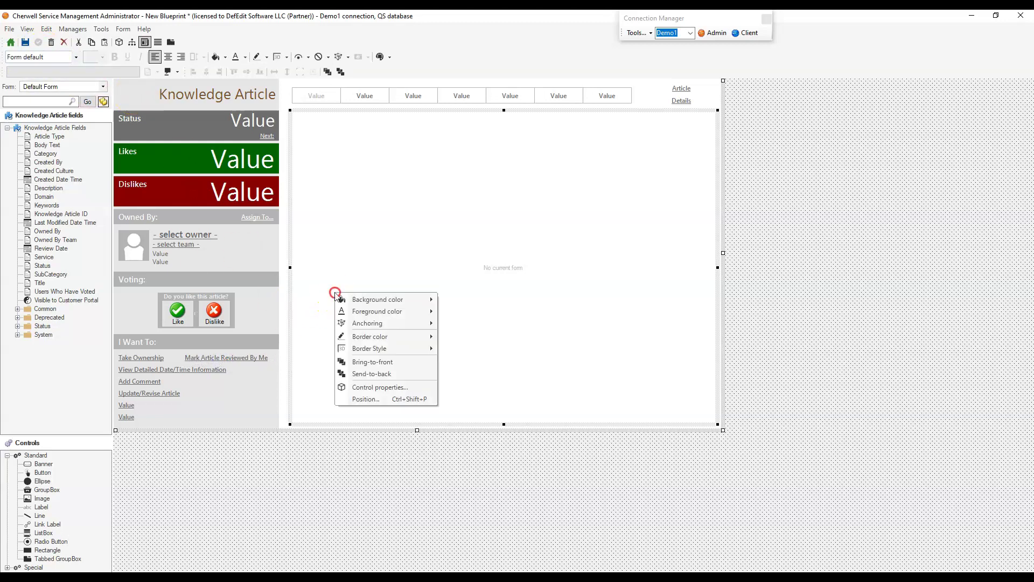
left_click(285, 242)
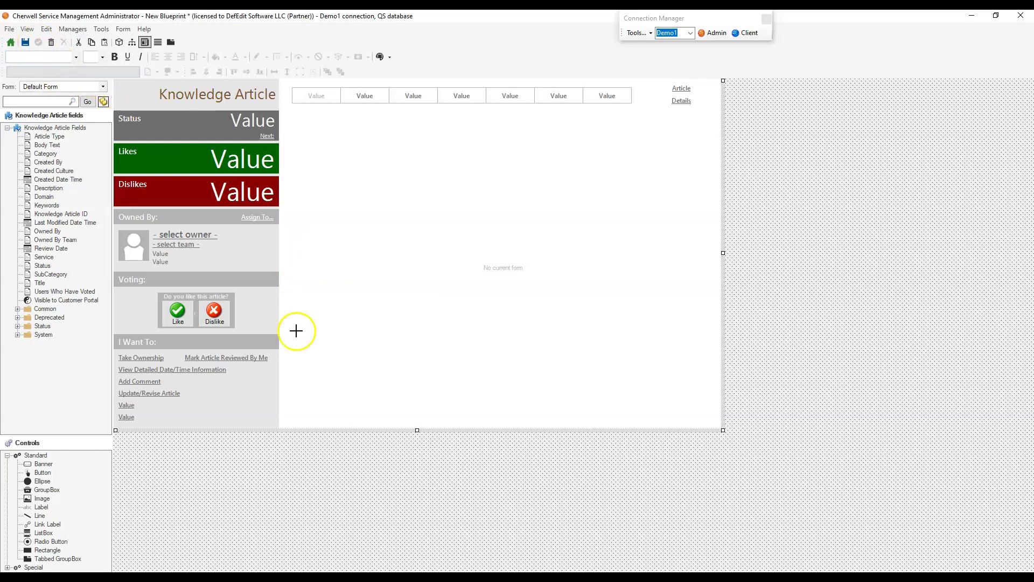
right_click(286, 244)
left_click(299, 278)
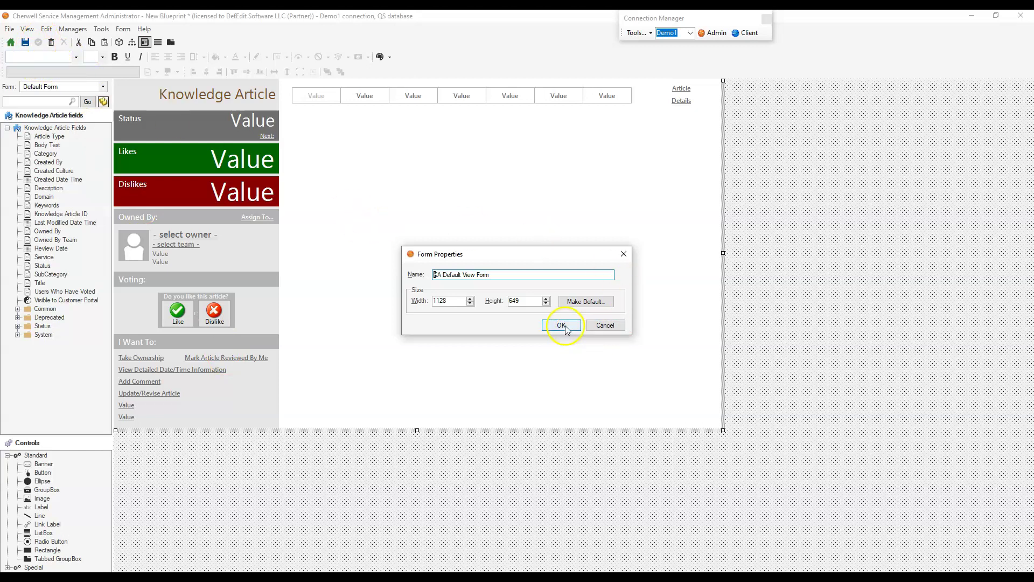
left_click_drag(458, 254, 354, 182)
left_click(457, 252)
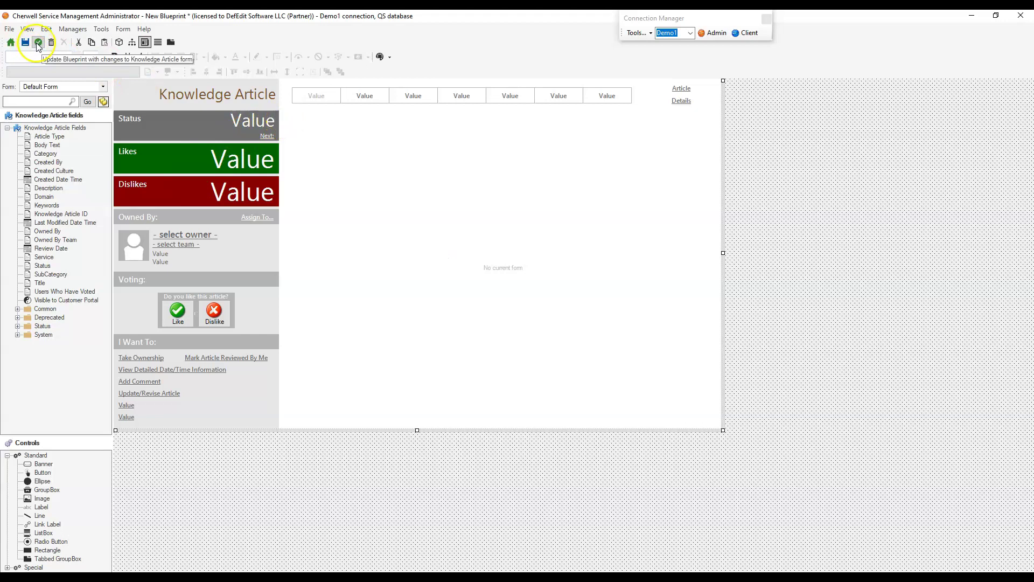
Update the Blueprint with the Knowledge Article form changes and return to the object manager
left_click(38, 43)
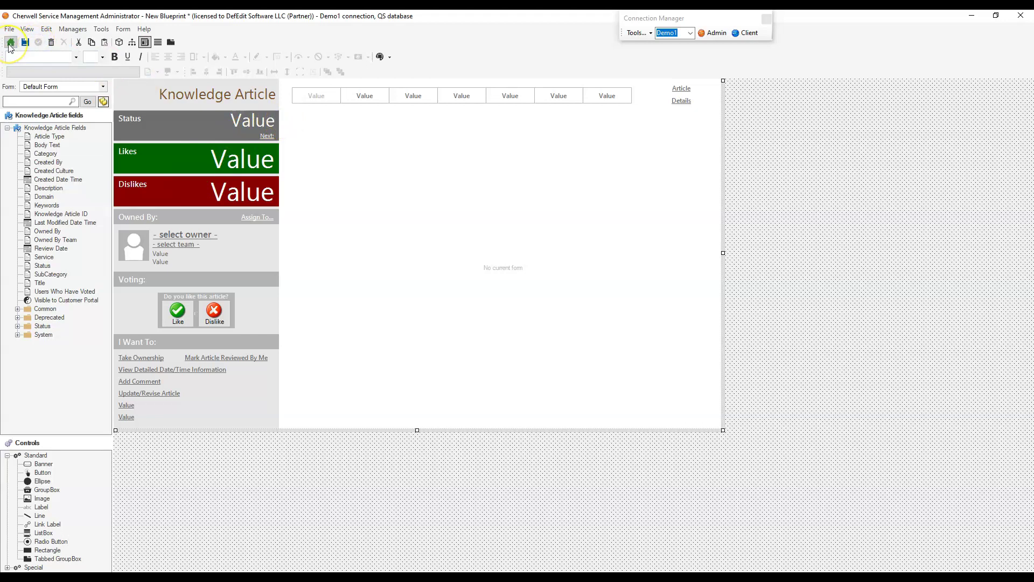
left_click(230, 356)
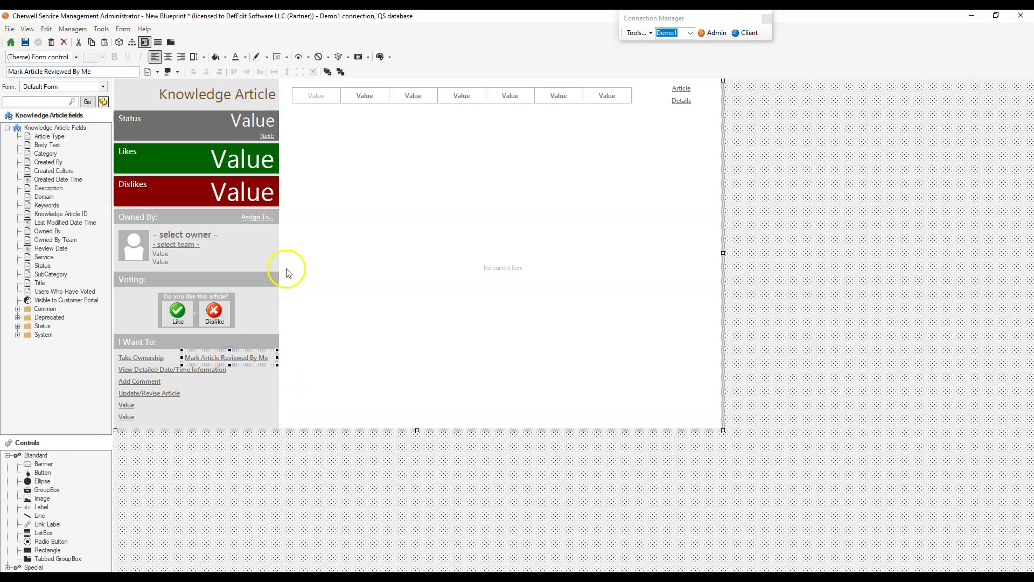
left_click(11, 42)
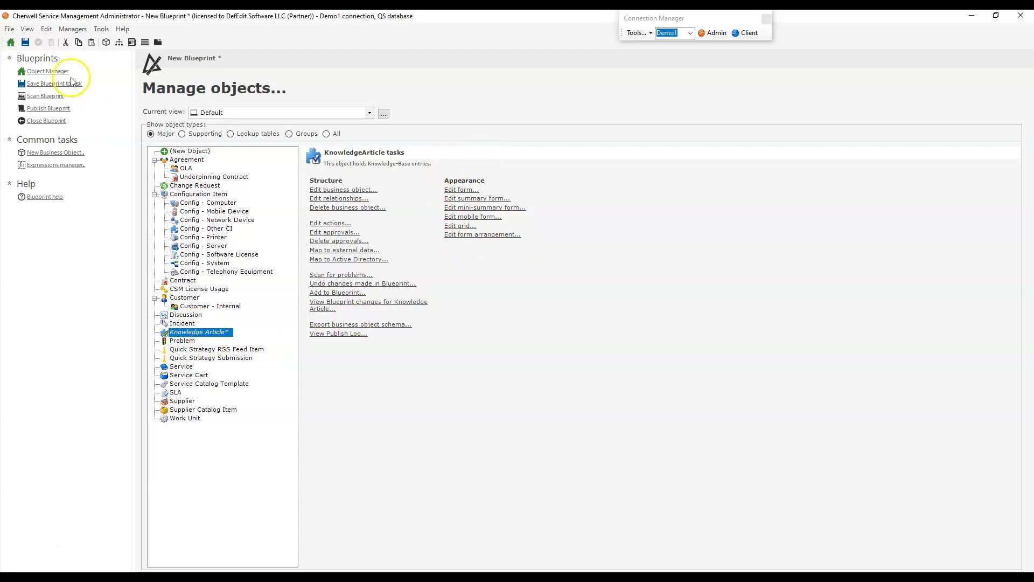
Create a new Knowledge Article form with a name beginning KA Transfer on mApp - Mark Article, and apply it to the Blueprint
left_click(59, 30)
left_click(67, 29)
left_click(465, 190)
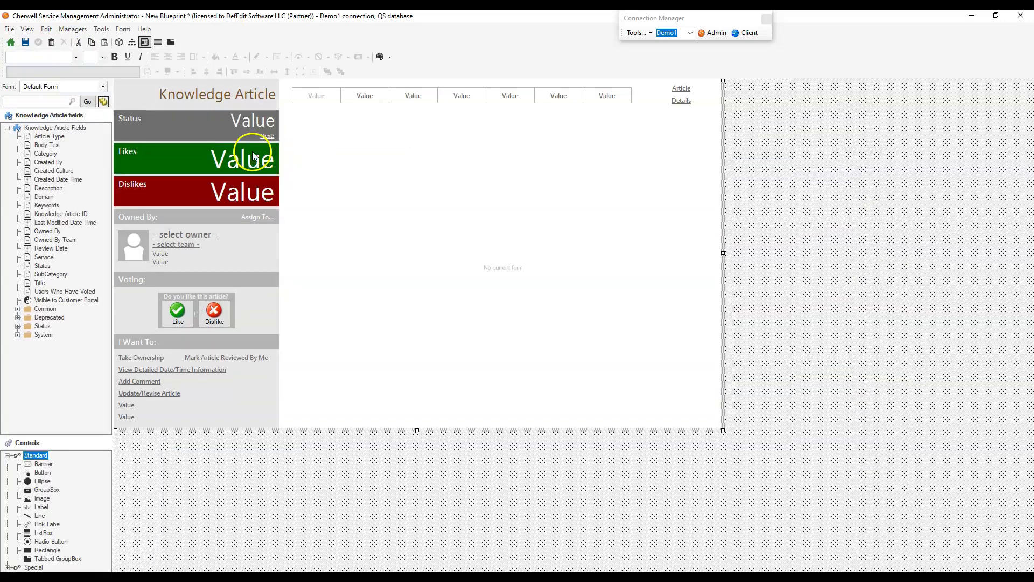
left_click(123, 29)
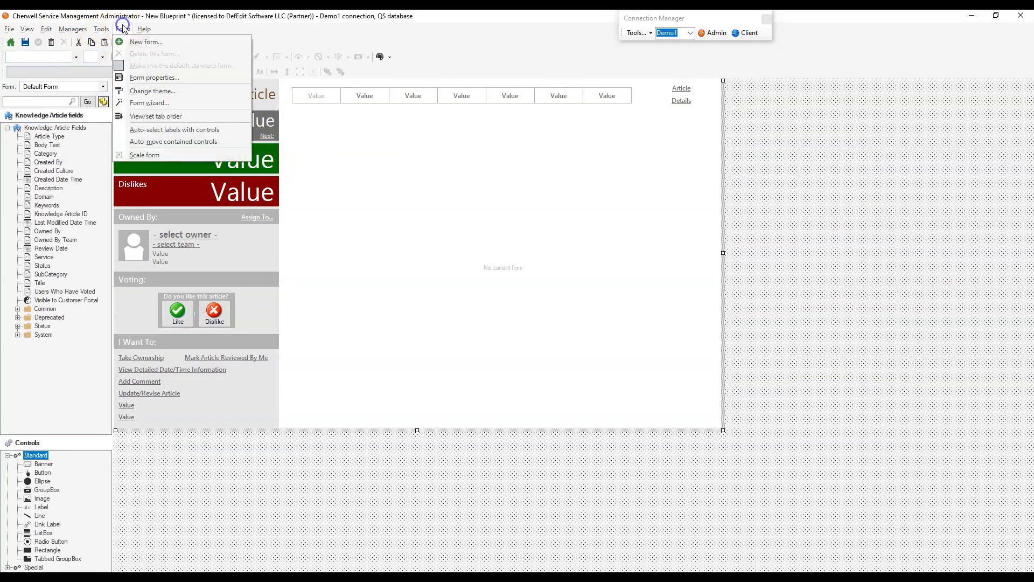
left_click(124, 41)
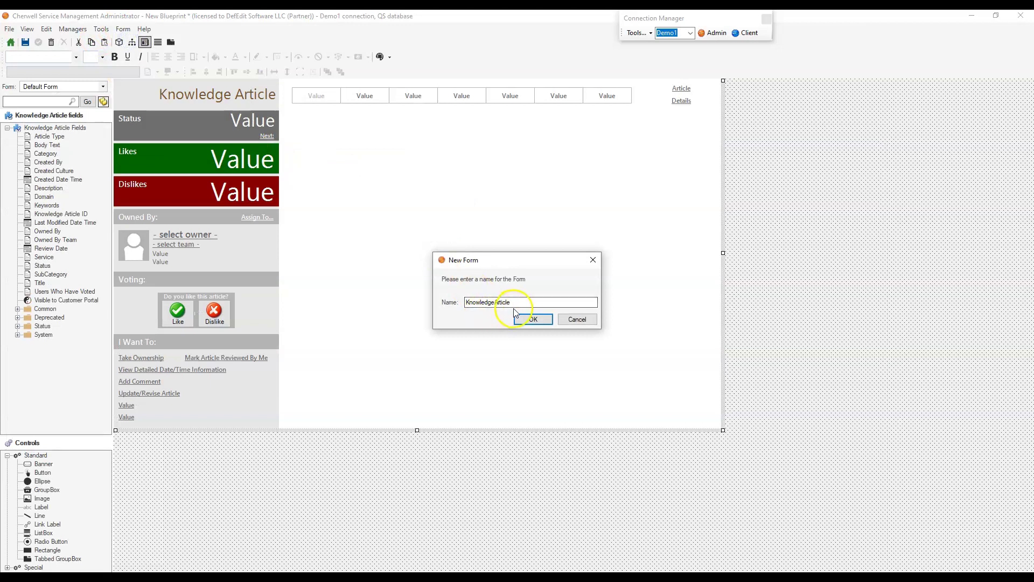
left_click_drag(521, 302, 414, 308)
type("KA Transfer on mApp - Mark")
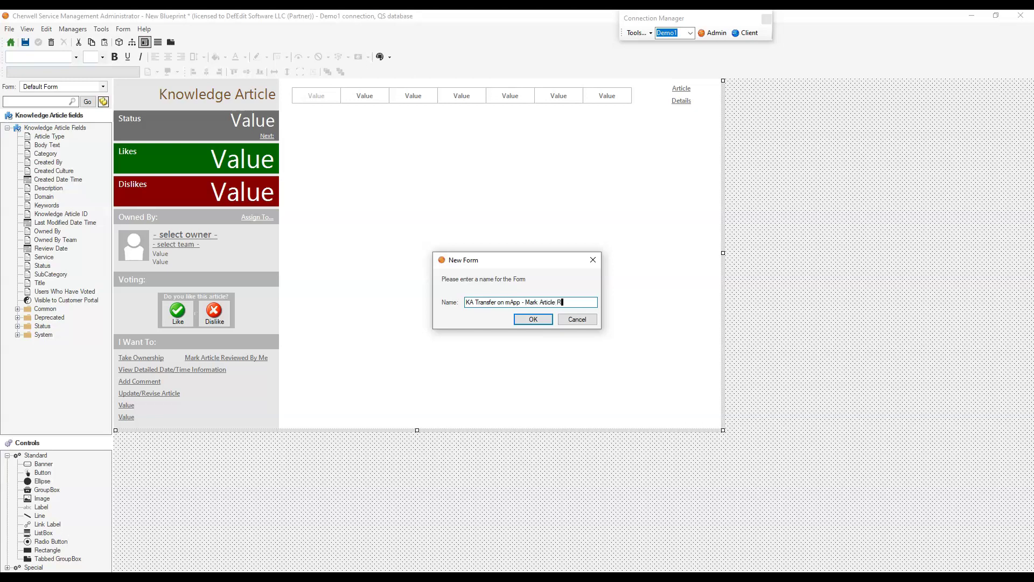
key("Return")
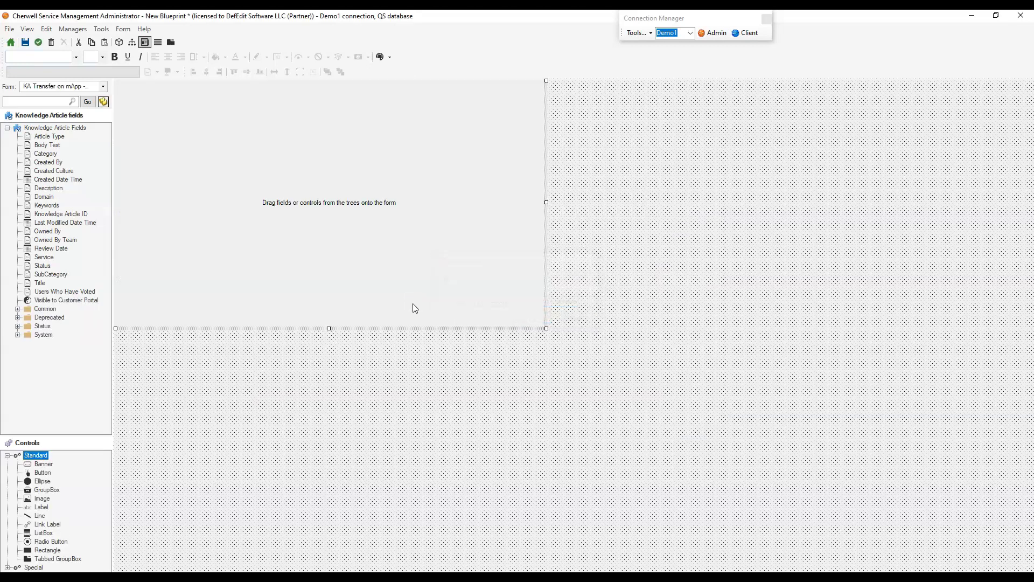
left_click(38, 43)
Copy the Mark Article Reviewed By Me link from the Default Form into the new transfer form and place it in the form's upper-left corner
left_click(54, 86)
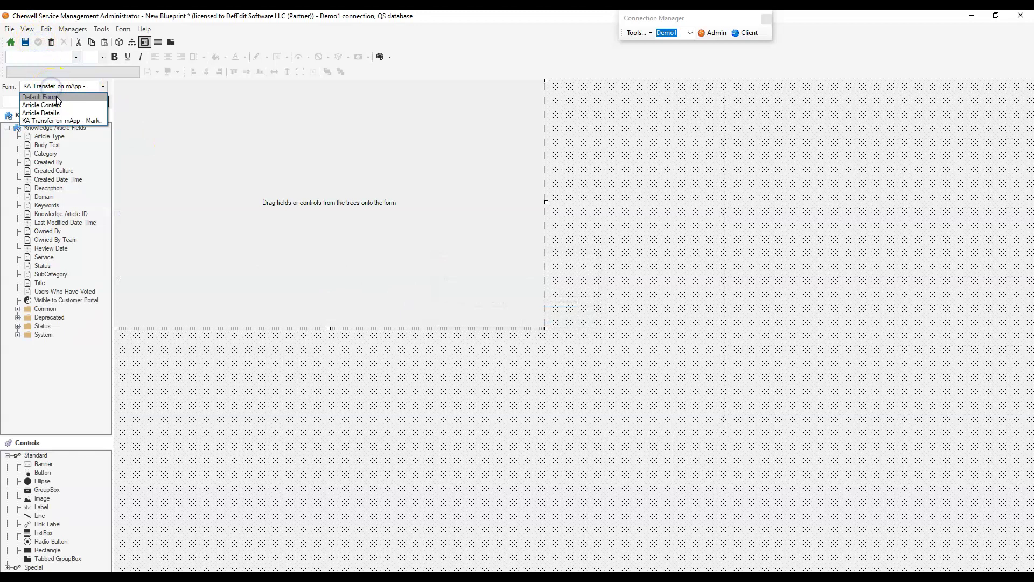
left_click(90, 100)
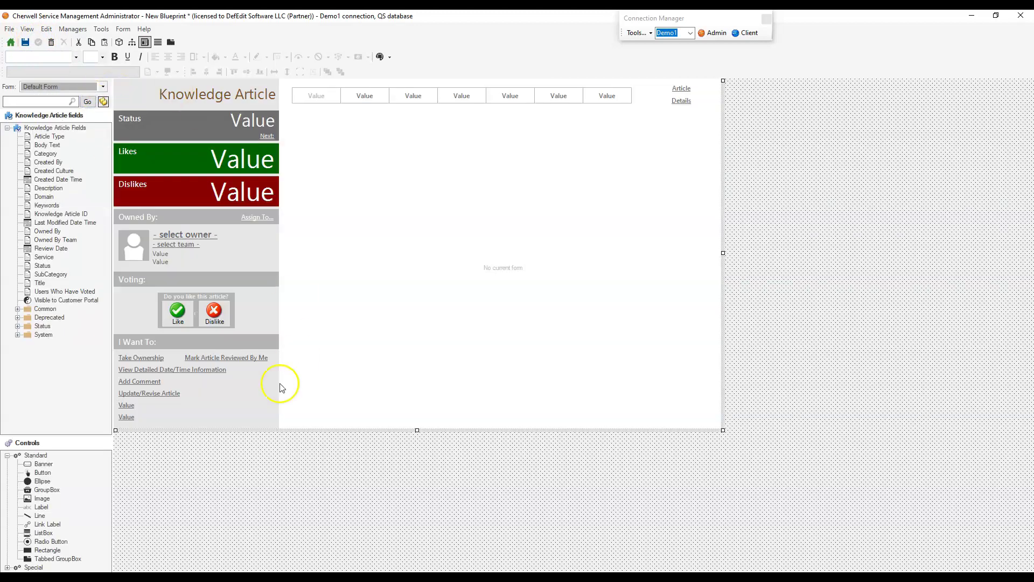
left_click(246, 362)
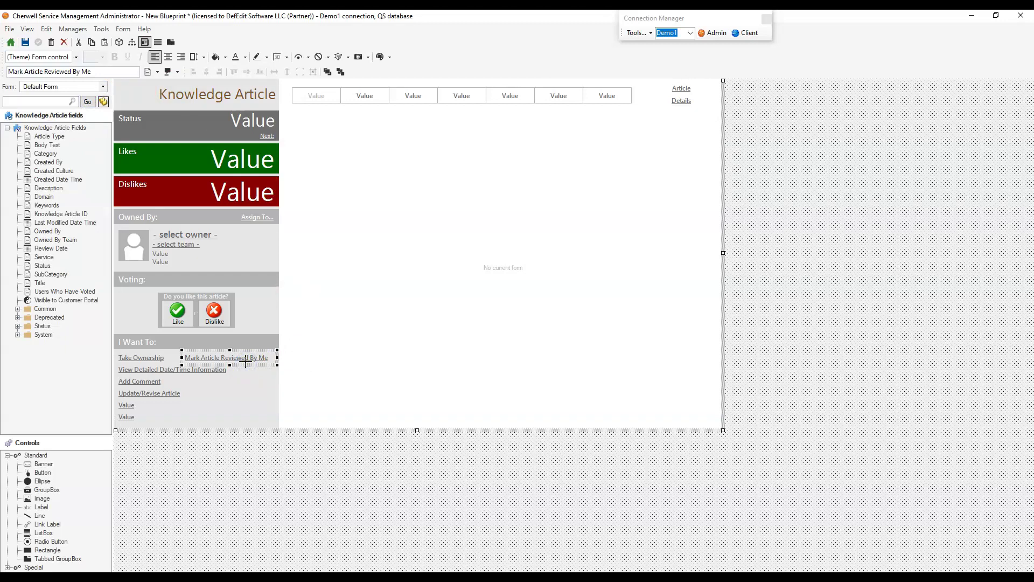
left_click(44, 86)
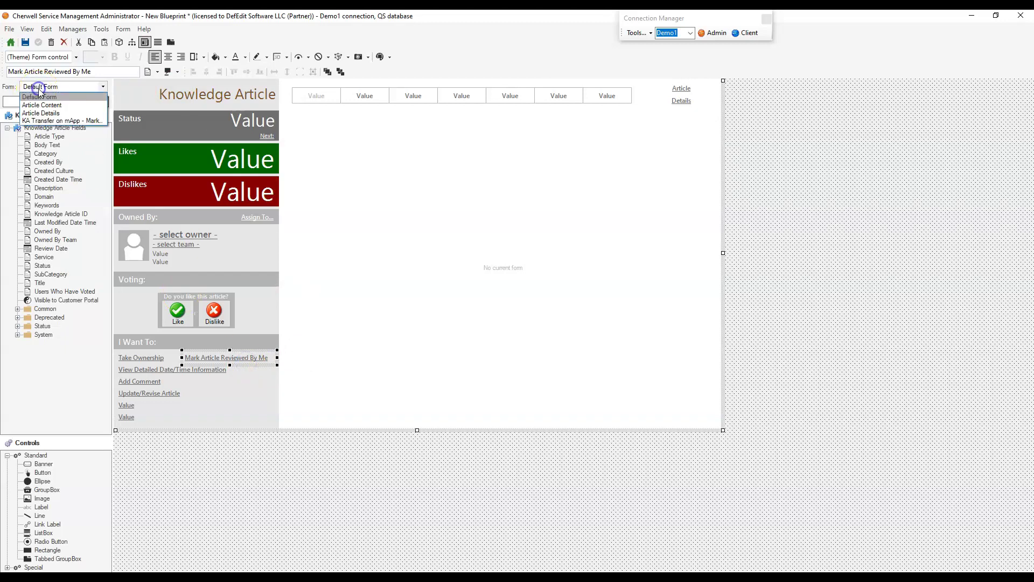
left_click(55, 124)
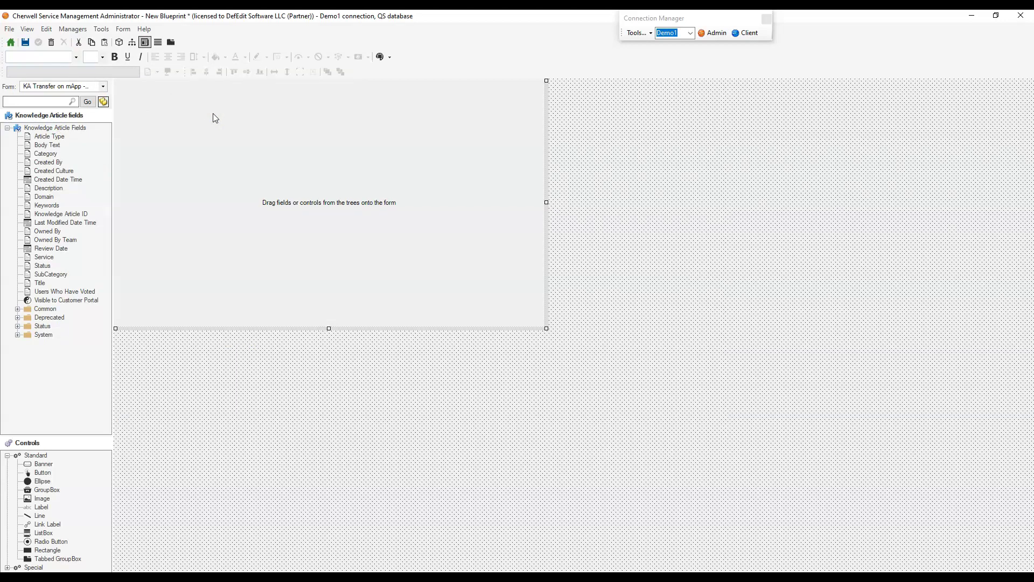
left_click_drag(539, 182, 548, 262)
left_click_drag(245, 304, 256, 116)
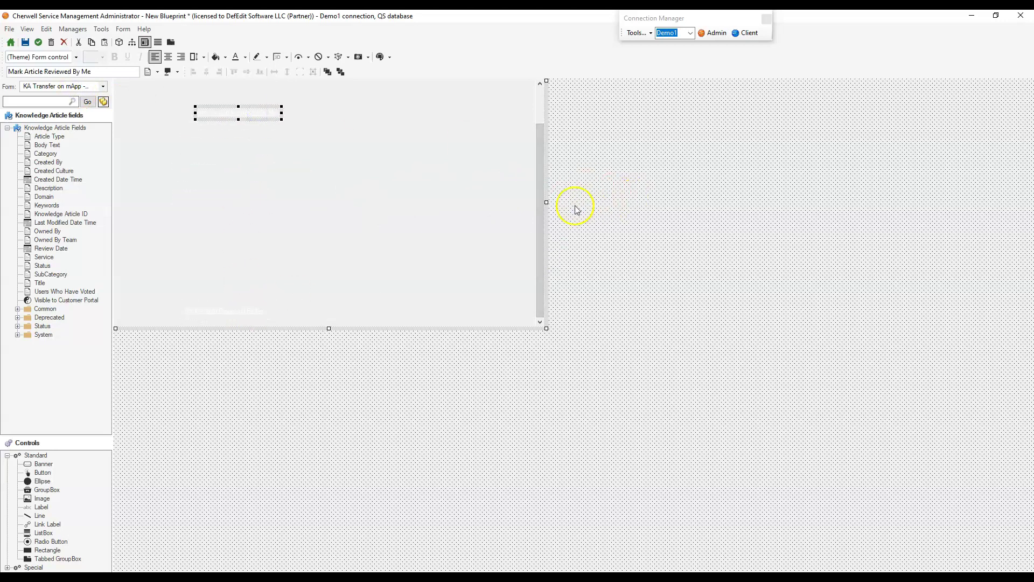
left_click_drag(541, 232, 535, 138)
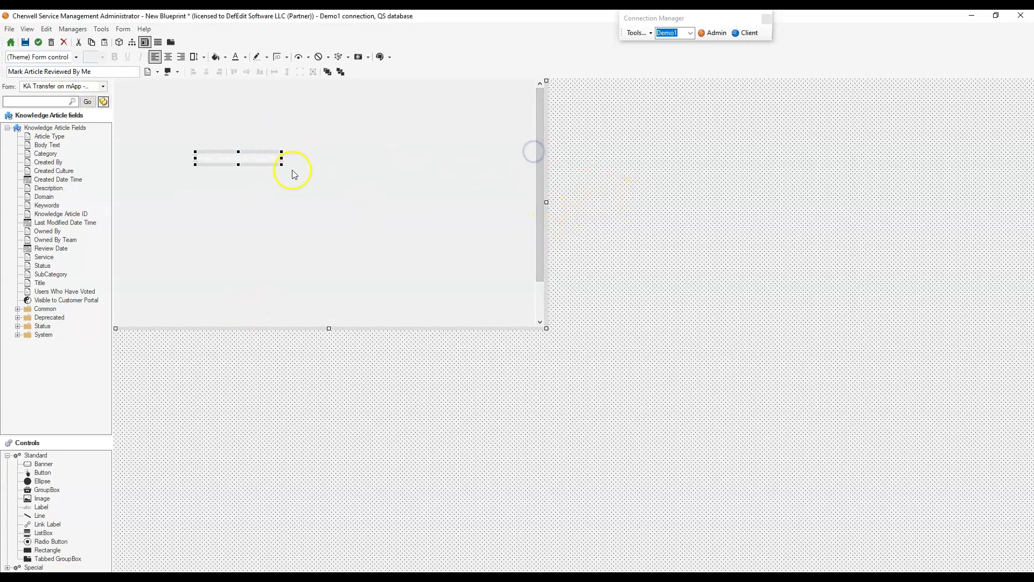
left_click_drag(237, 158, 171, 95)
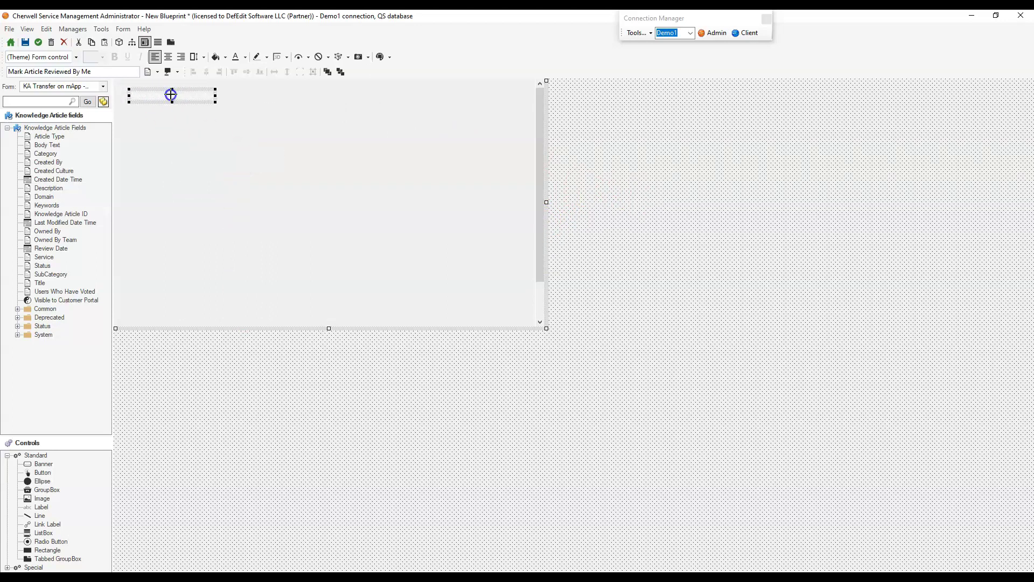
Set the foreground color of the pasted Mark Article Reviewed By Me link to the web color Black
right_click(171, 95)
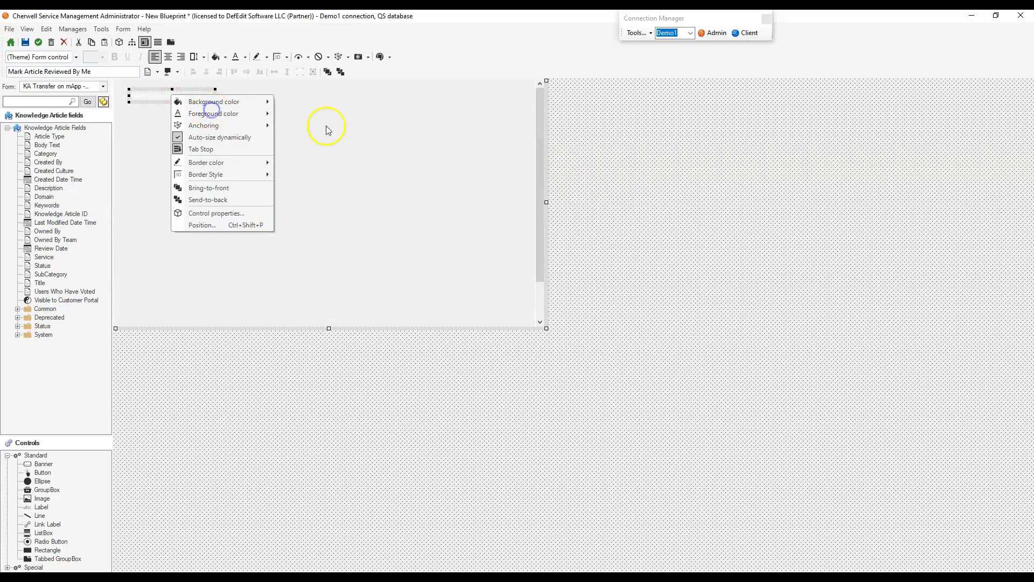
mouse_move(230, 116)
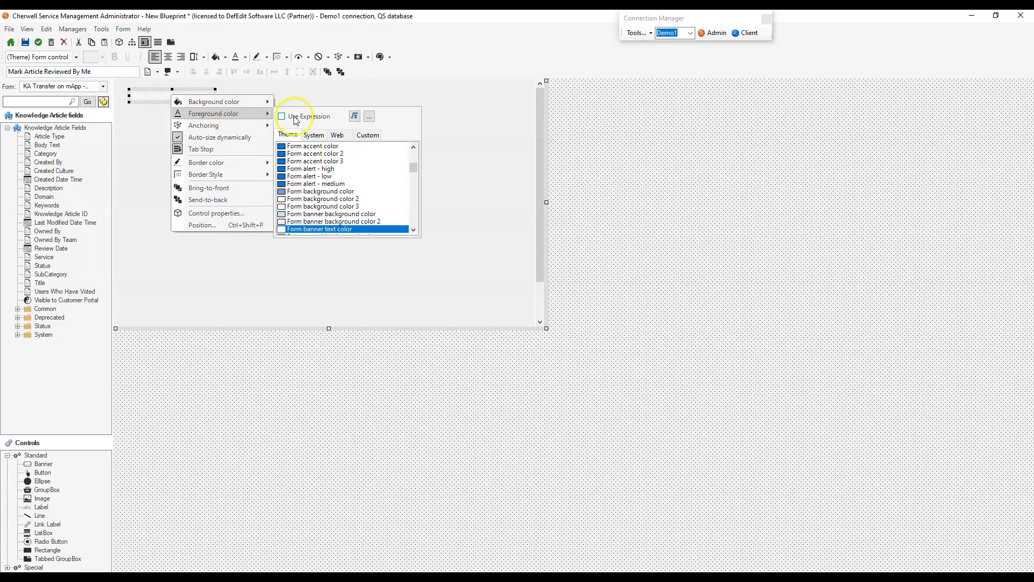
left_click(334, 135)
left_click(312, 146)
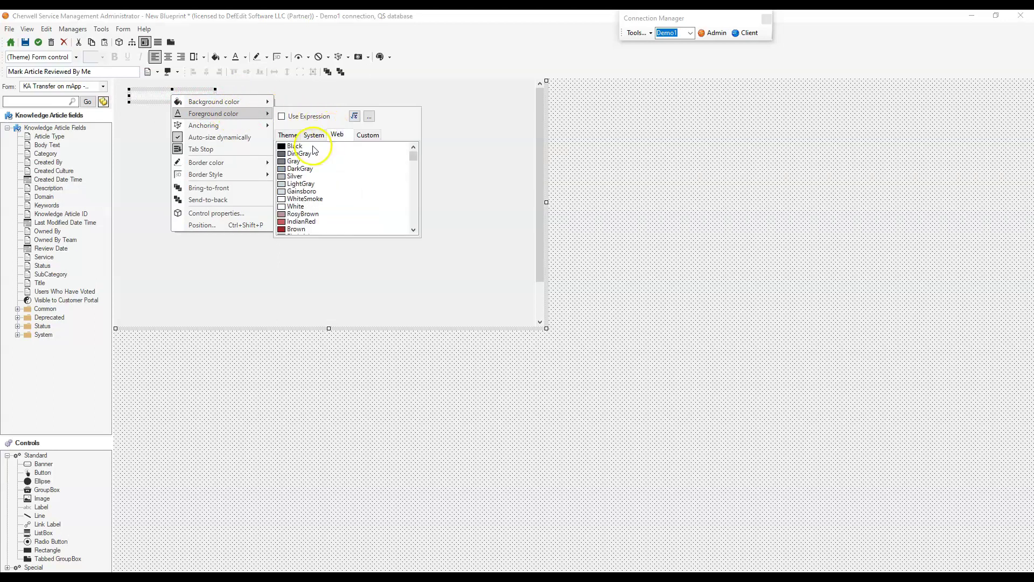
left_click(353, 364)
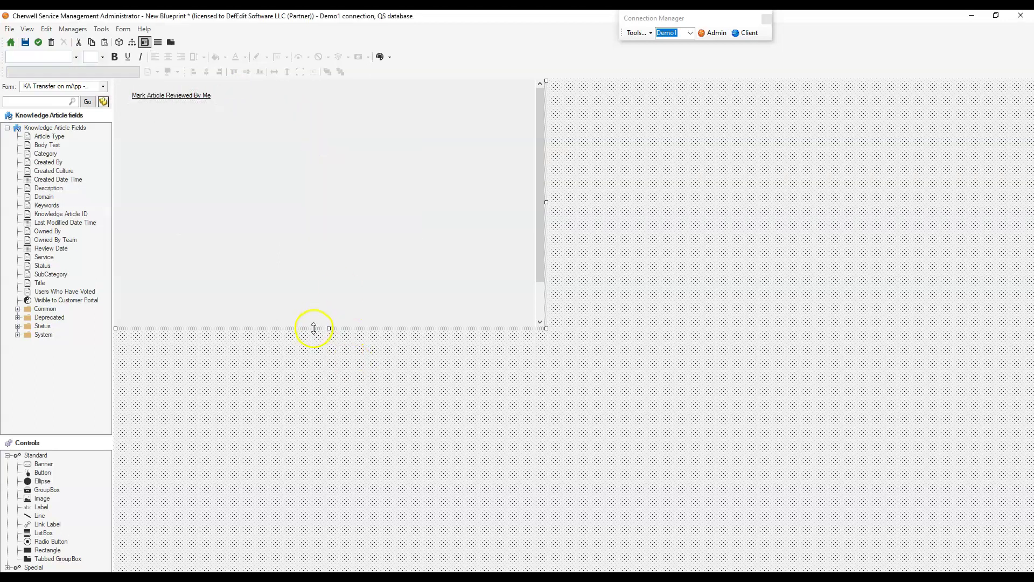
Shorten the transfer form and delete the duplicate white Mark Article Reviewed By Me link, keeping the black one
left_click_drag(314, 329, 318, 234)
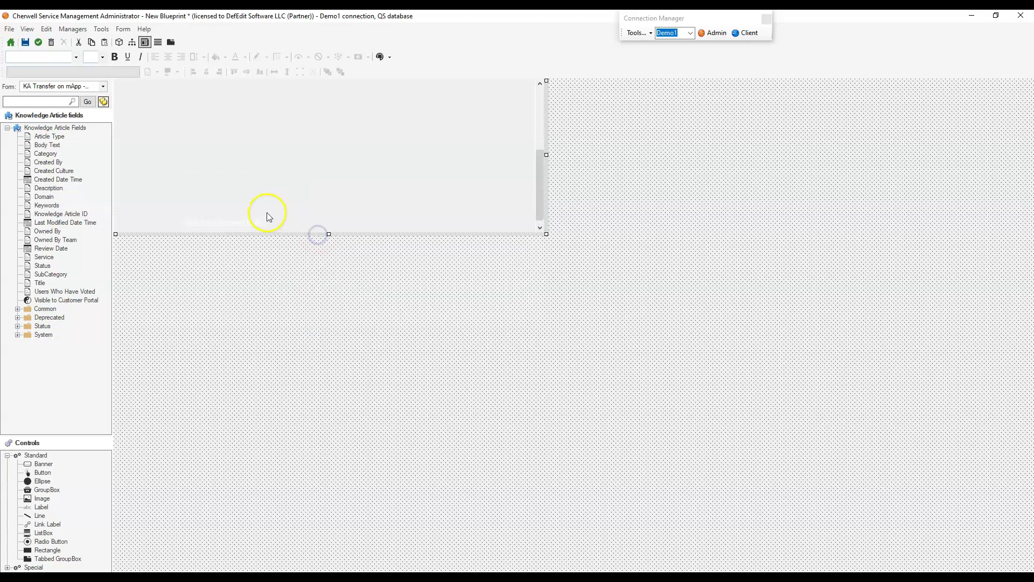
right_click(247, 224)
left_click(285, 256)
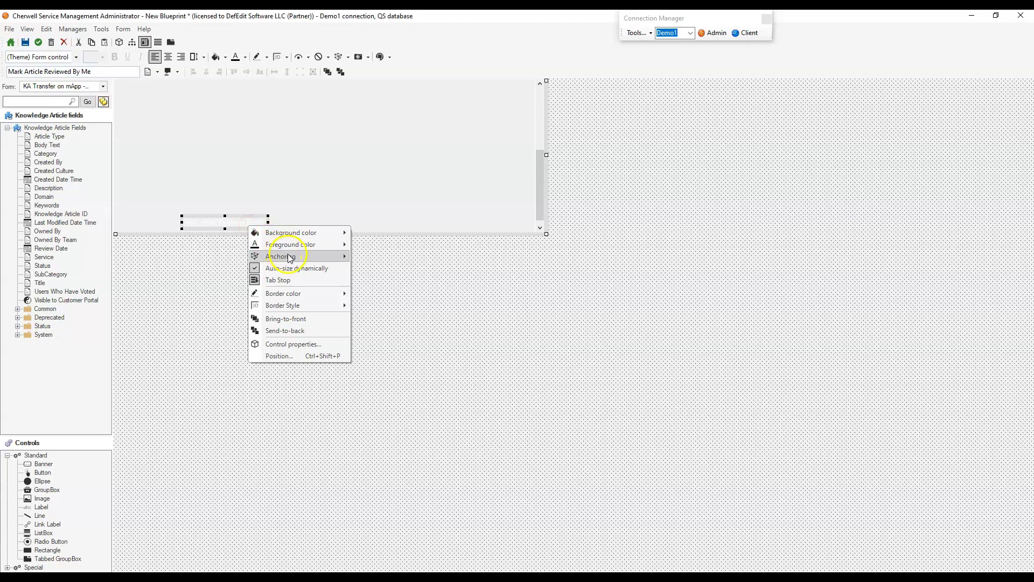
left_click(323, 190)
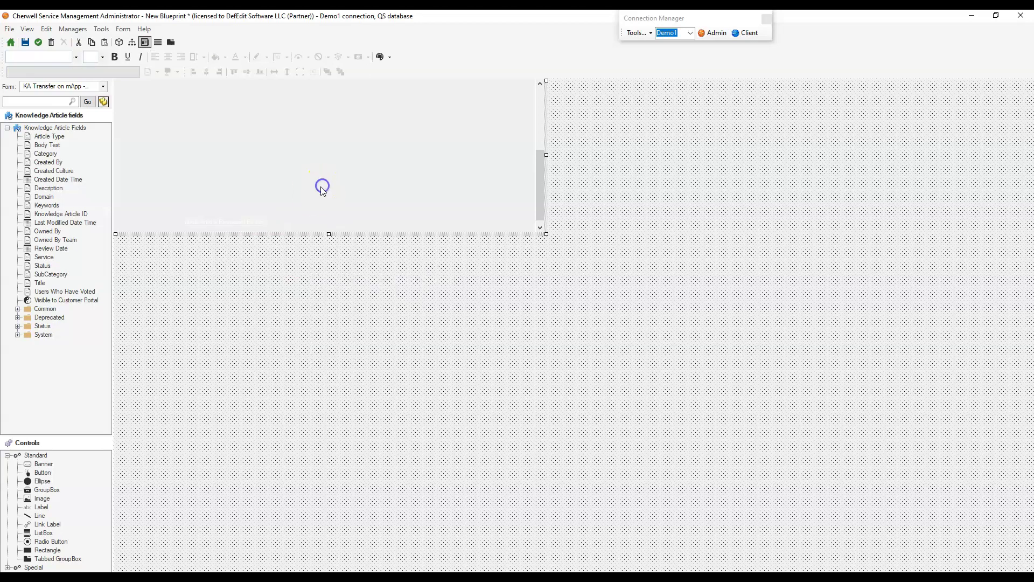
left_click(254, 222)
left_click_drag(254, 222, 213, 104)
left_click_drag(539, 192, 538, 136)
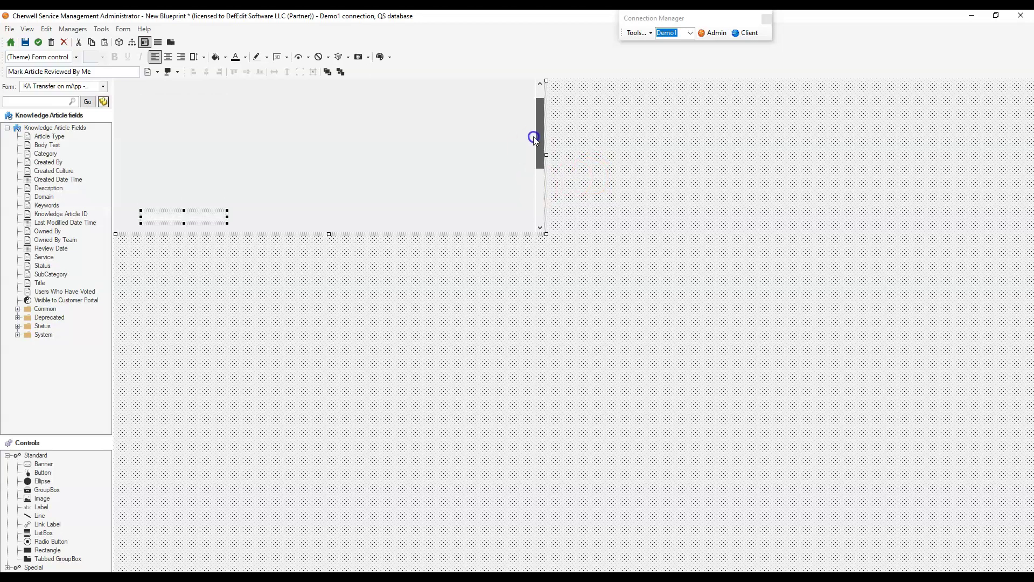
left_click(173, 223)
left_click_drag(174, 222, 167, 110)
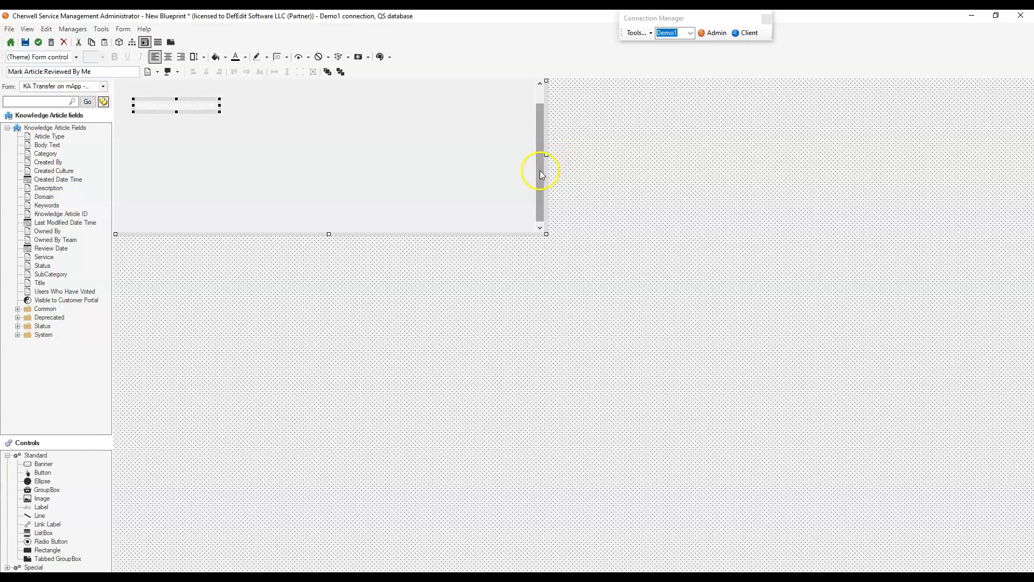
left_click_drag(539, 170, 535, 118)
left_click(233, 151)
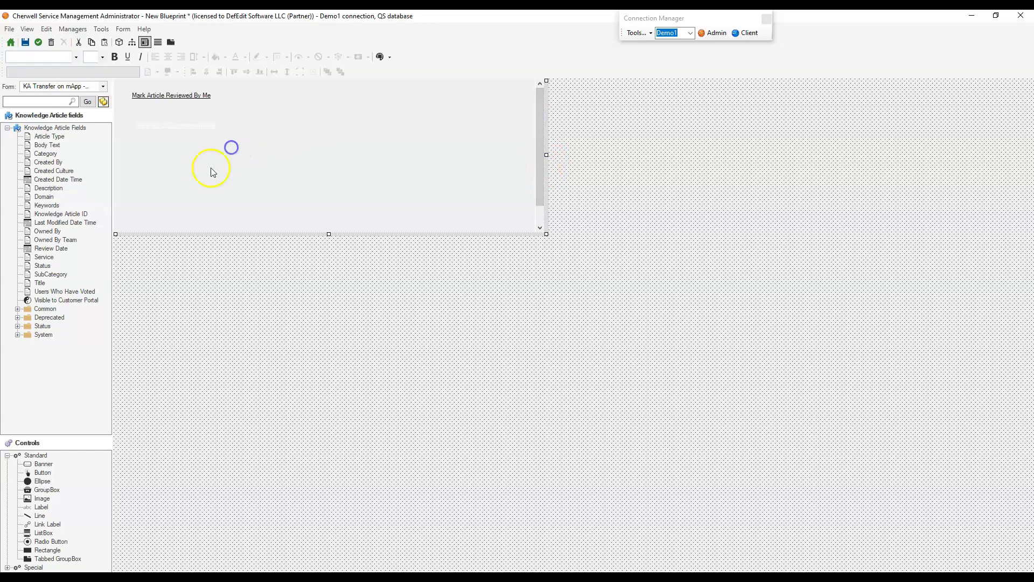
left_click(145, 119)
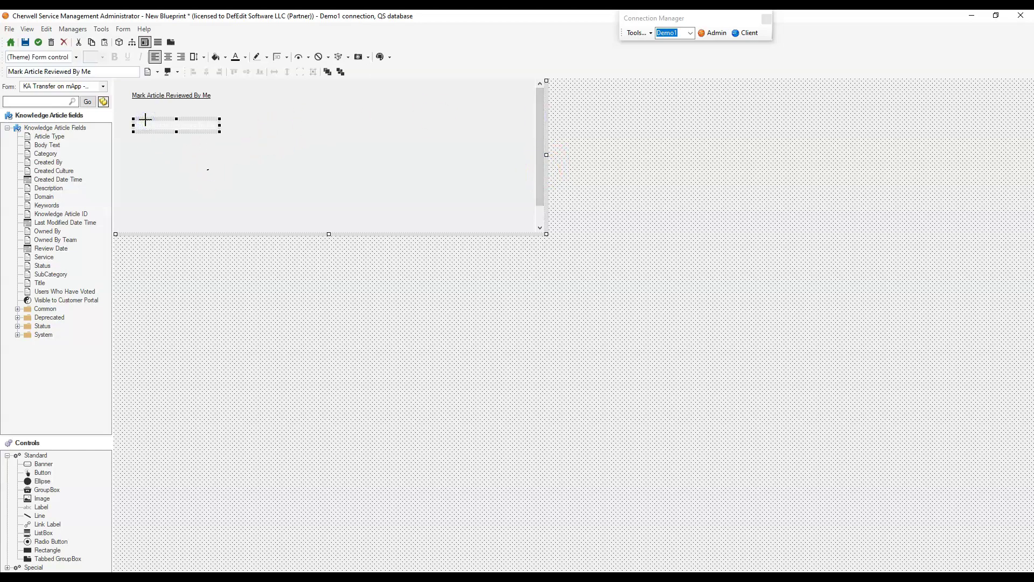
key("Delete")
Reduce the transfer form's height and width to fit closely around the remaining link
left_click_drag(202, 234, 198, 137)
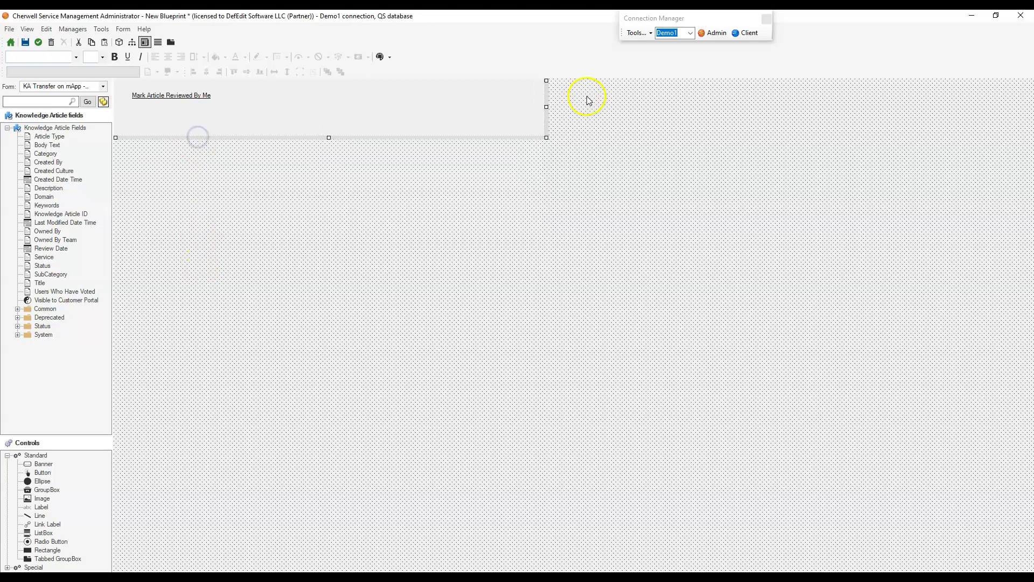
left_click_drag(548, 117, 241, 129)
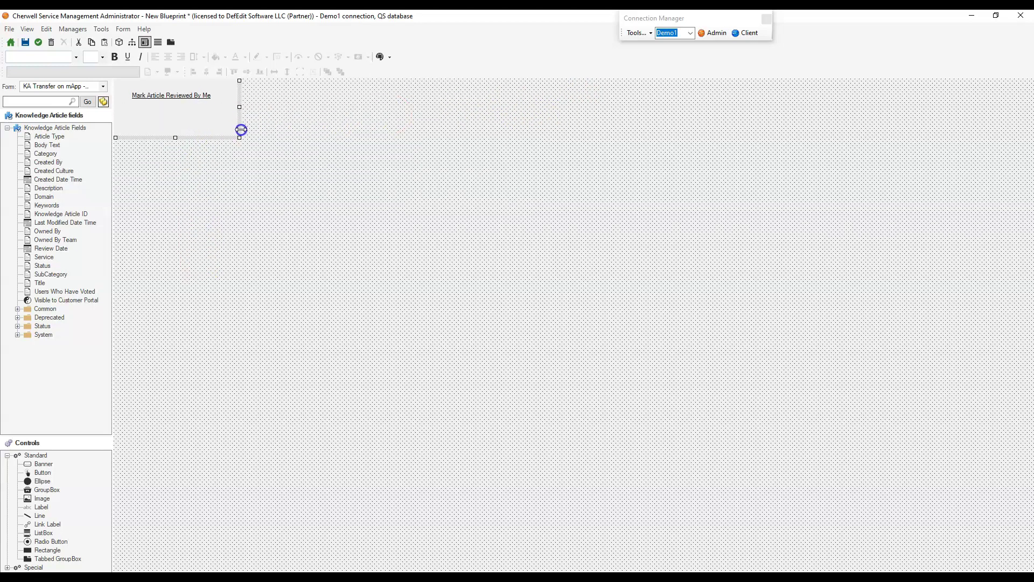
Check the action assigned to the Mark Article Reviewed By Me link on the transfer form
right_click(156, 95)
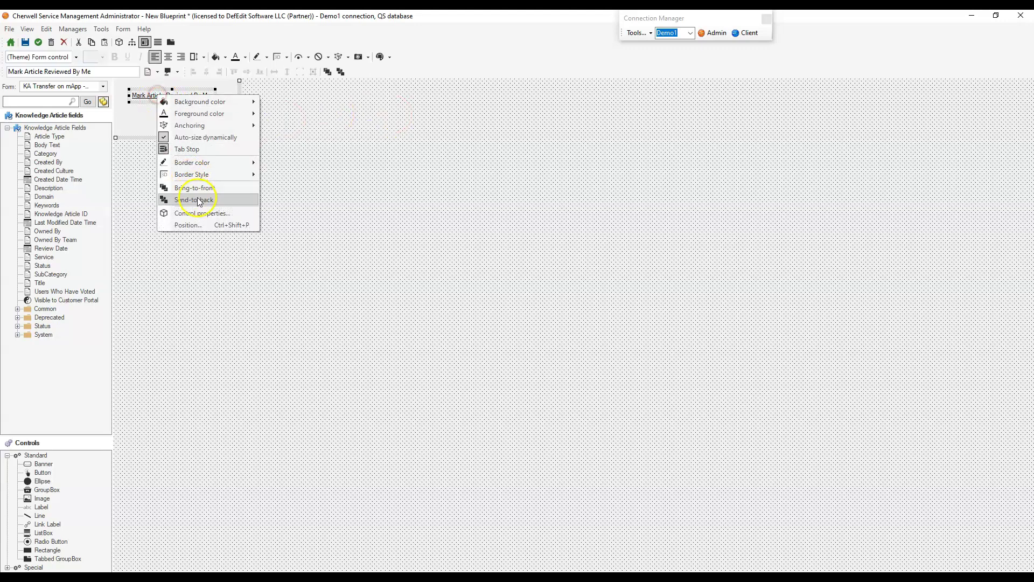
left_click(202, 214)
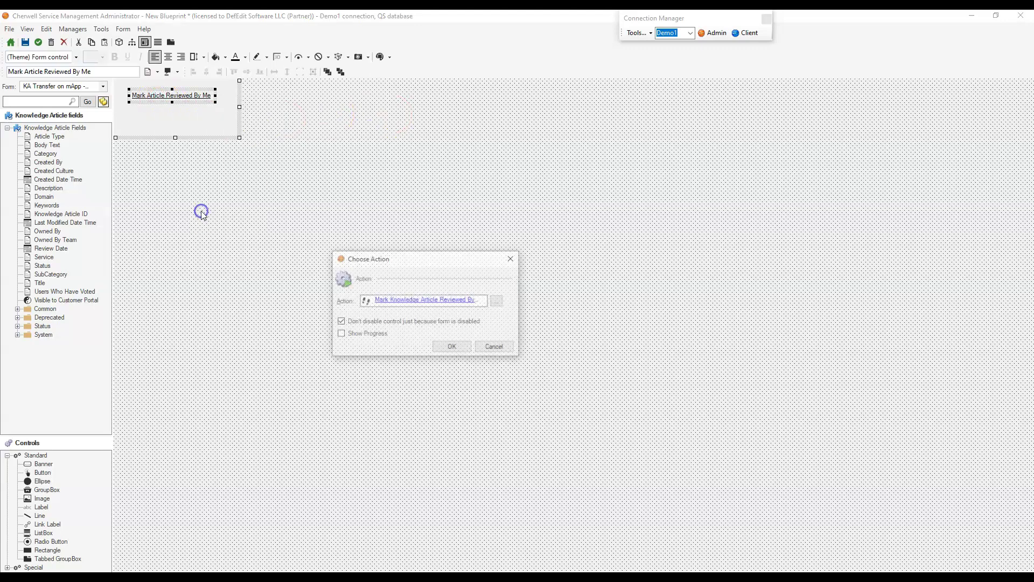
left_click(493, 349)
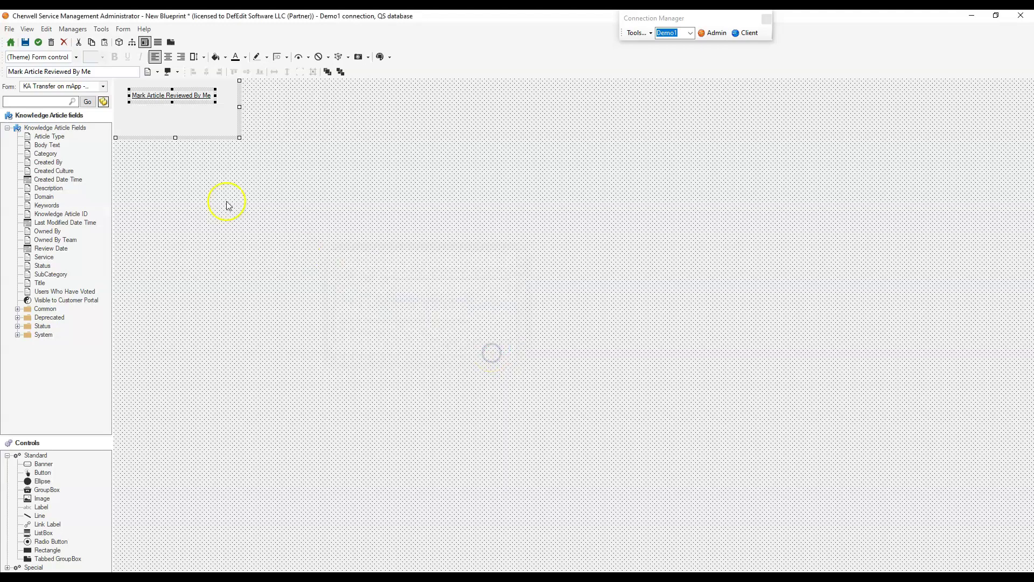
Apply the pending transfer form changes and return to the object management page
left_click(44, 46)
left_click(65, 88)
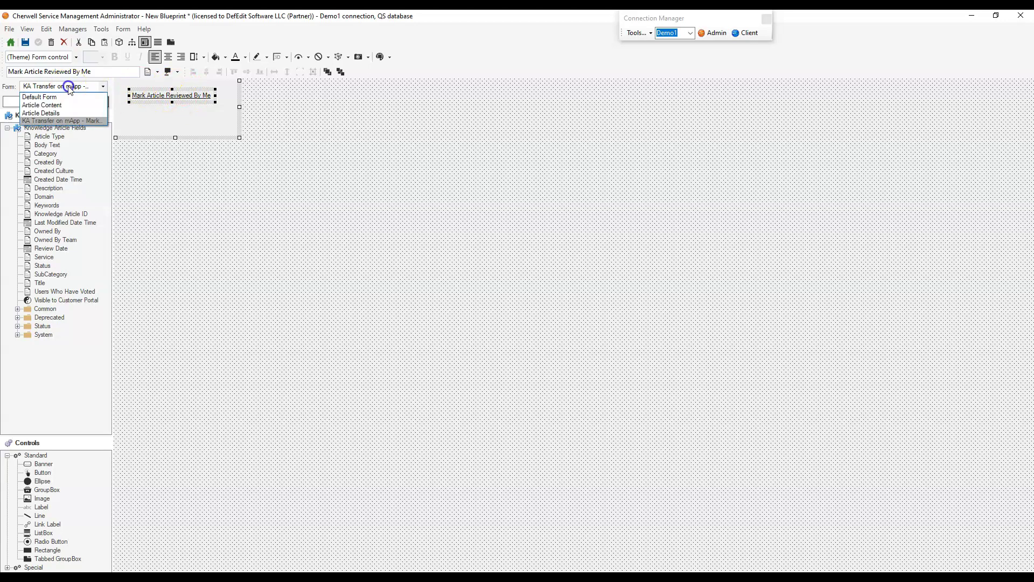
left_click(69, 87)
left_click(11, 43)
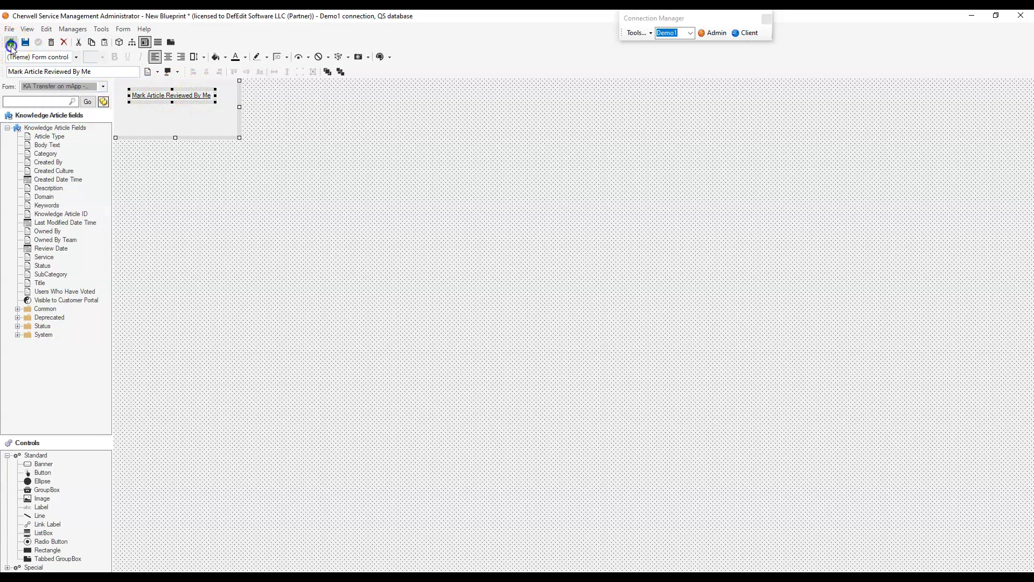
Open the Search Manager and select the Global folder of searches
left_click(81, 31)
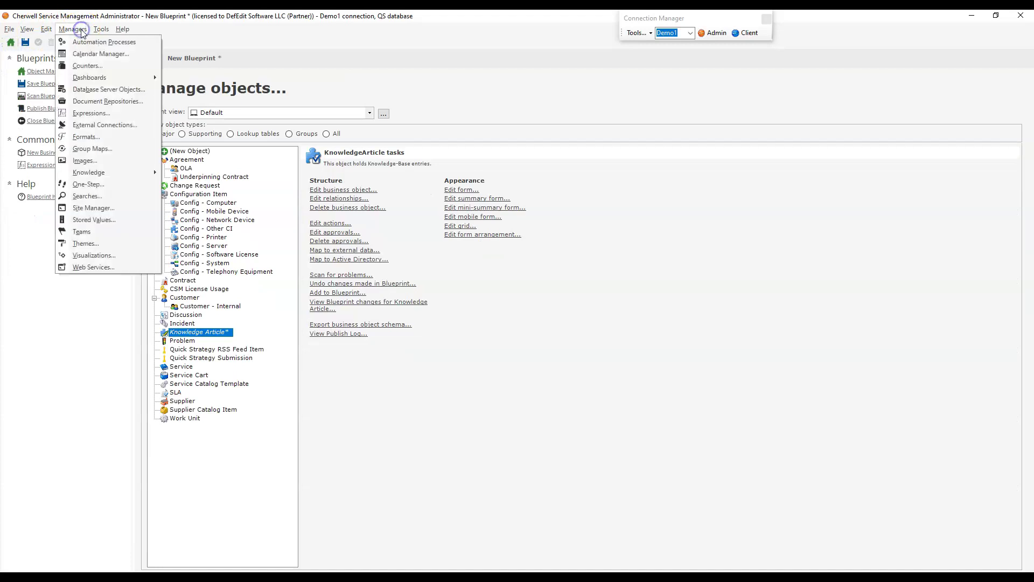
left_click(100, 198)
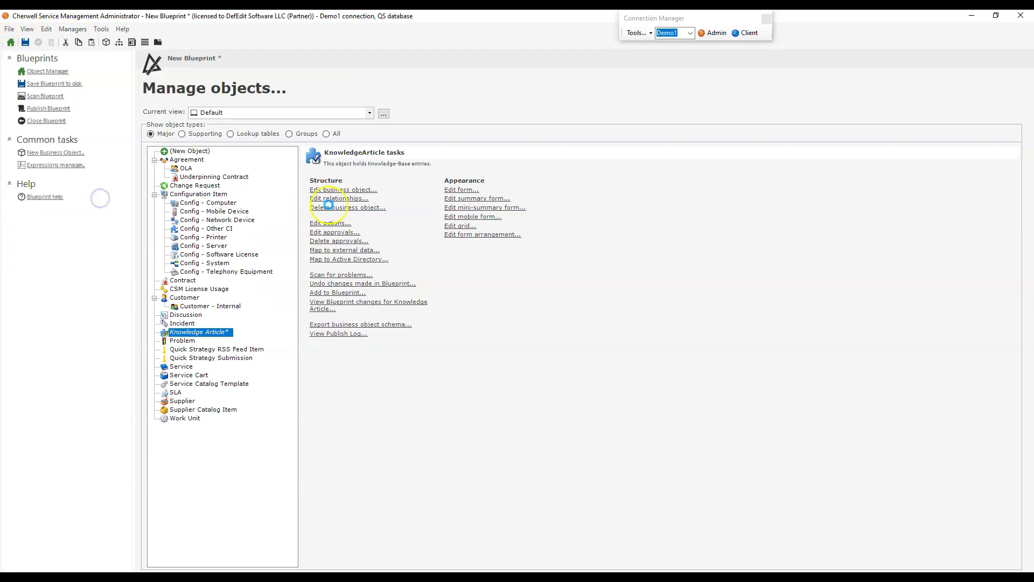
left_click(147, 217)
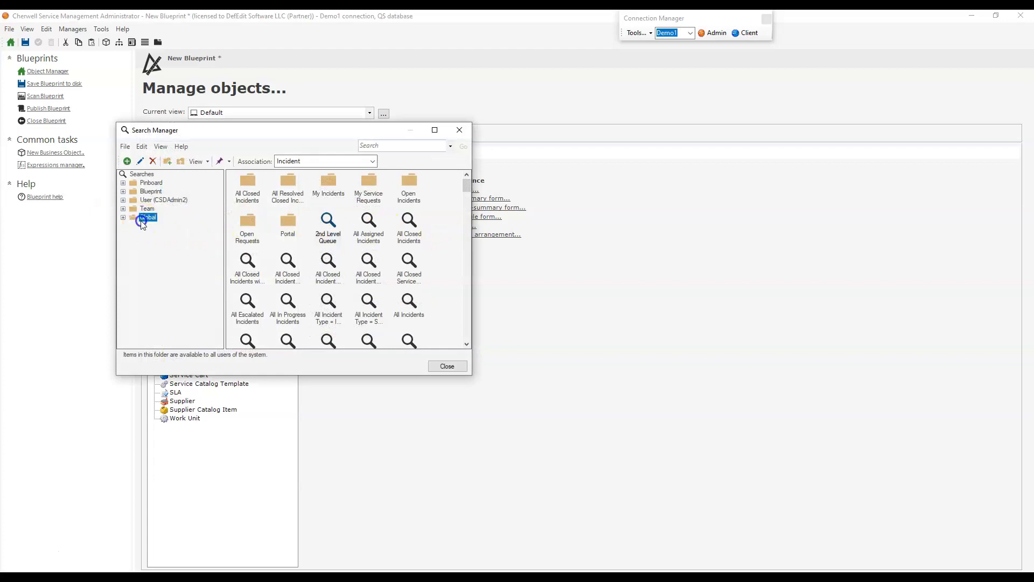
right_click(435, 200)
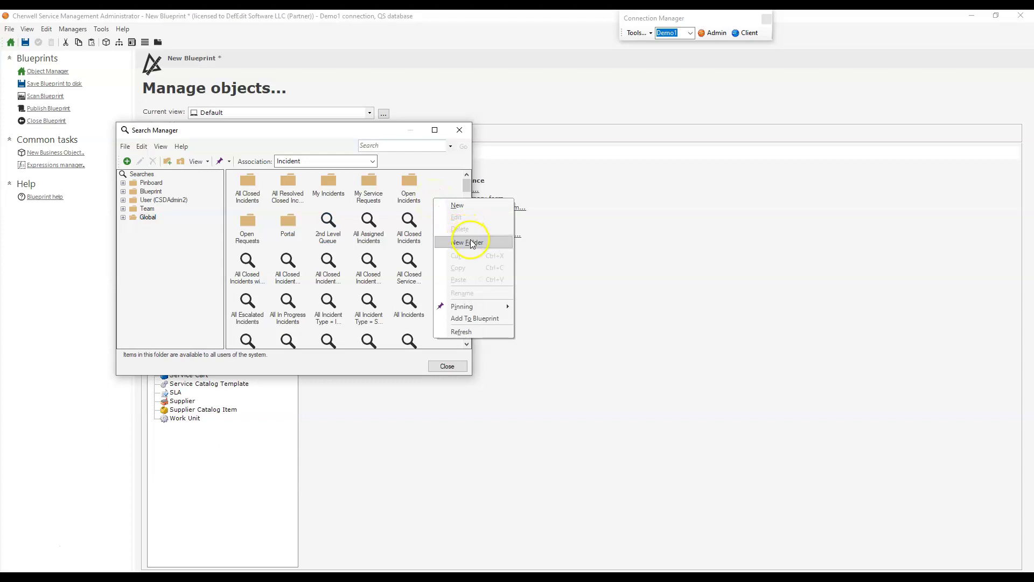
left_click(470, 240)
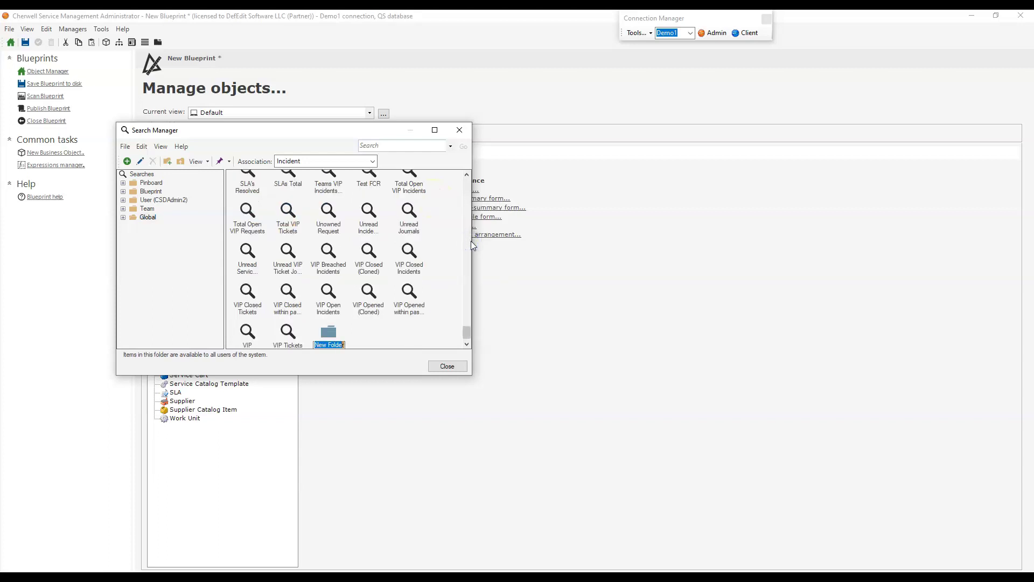
key("Return")
Switch the search association to Knowledge Article, then create and open a folder named mApps under Global
left_click(294, 163)
scroll(296, 178, "up", 1)
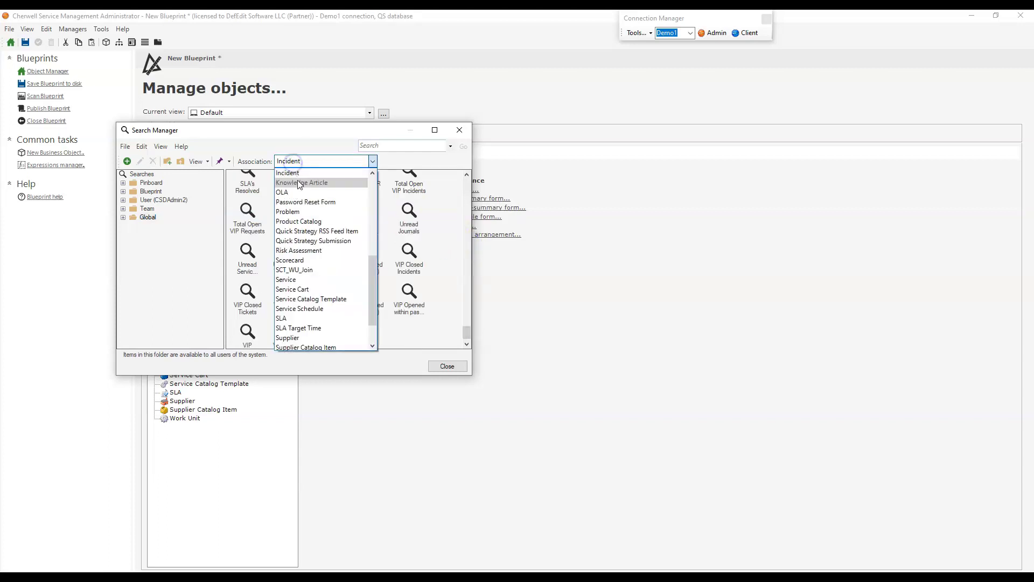
left_click(300, 181)
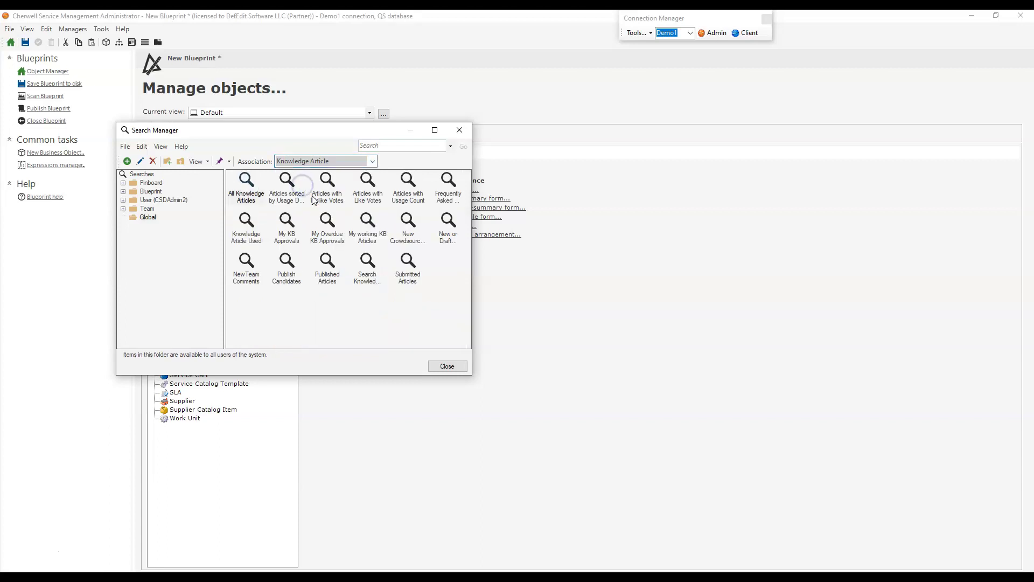
right_click(430, 313)
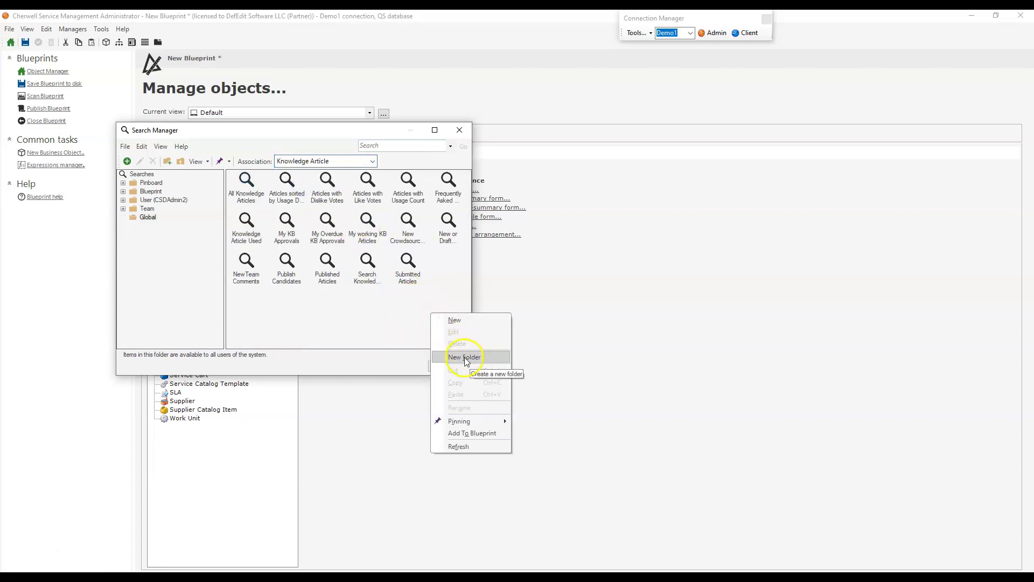
left_click(465, 358)
type("mApps")
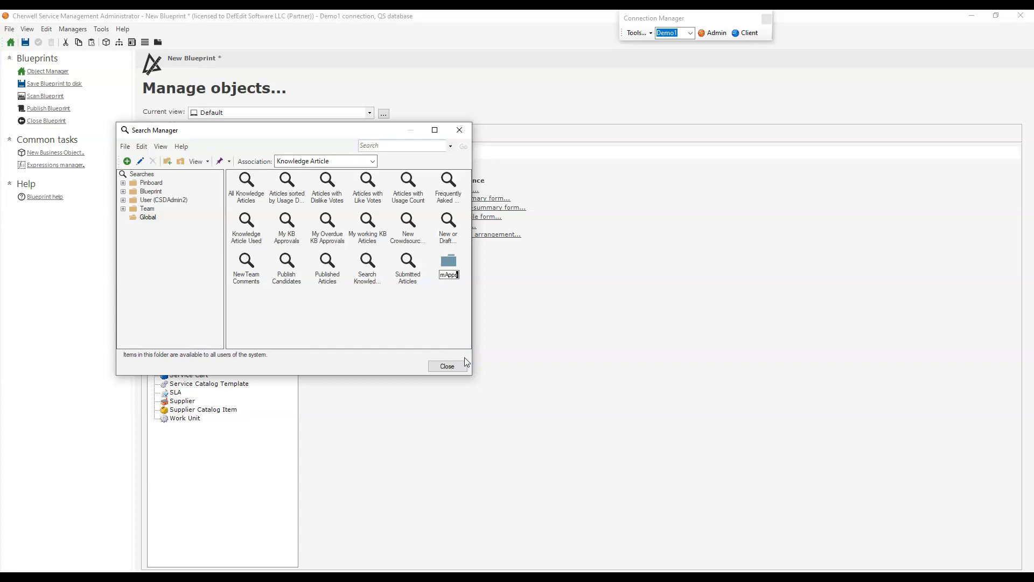
key("Return")
left_click(248, 189)
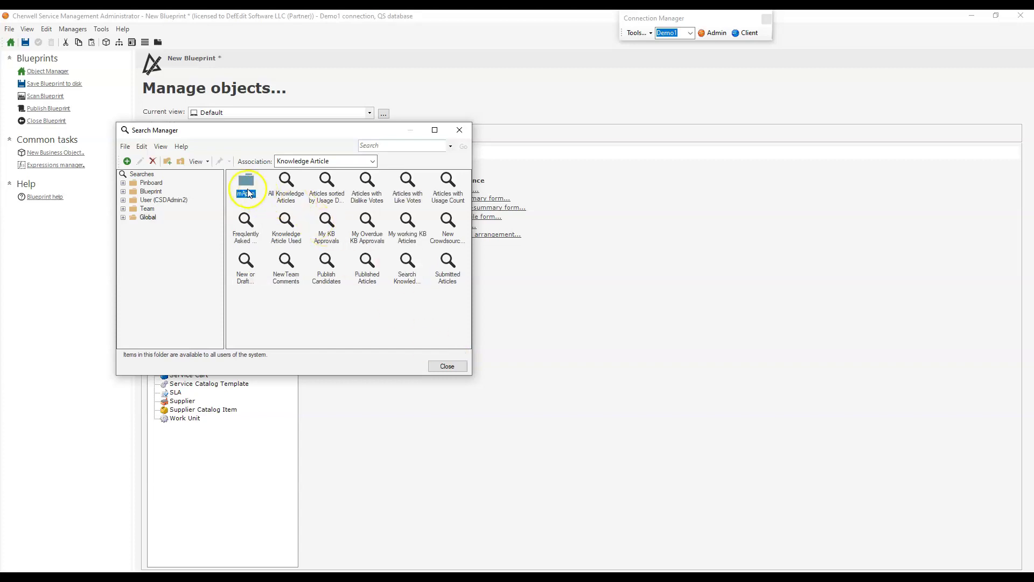
double_click(248, 190)
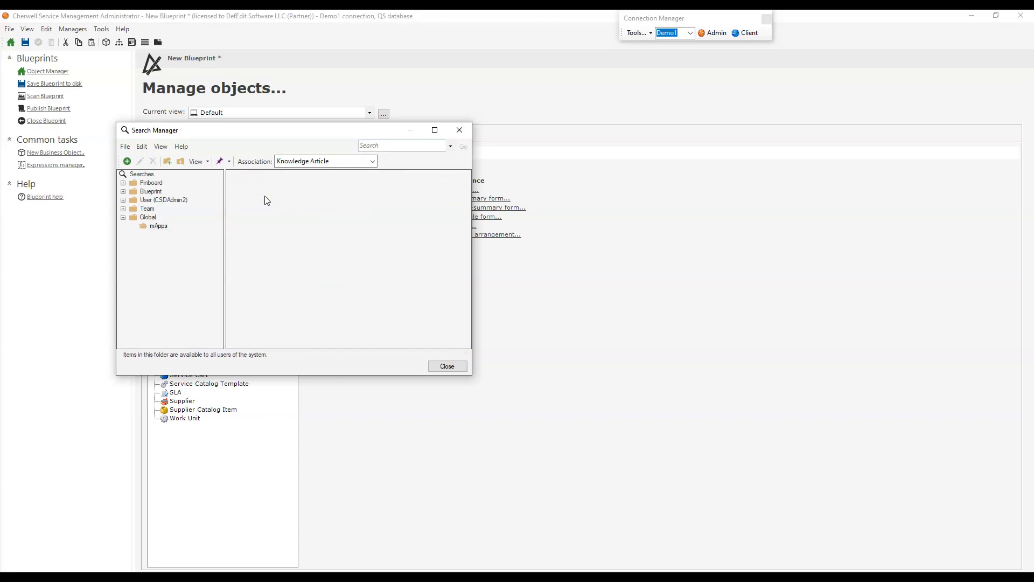
Create a search named Articles I haven't Reviewed in the mApps folder and remove its blank comparison clause
right_click(283, 200)
left_click(294, 206)
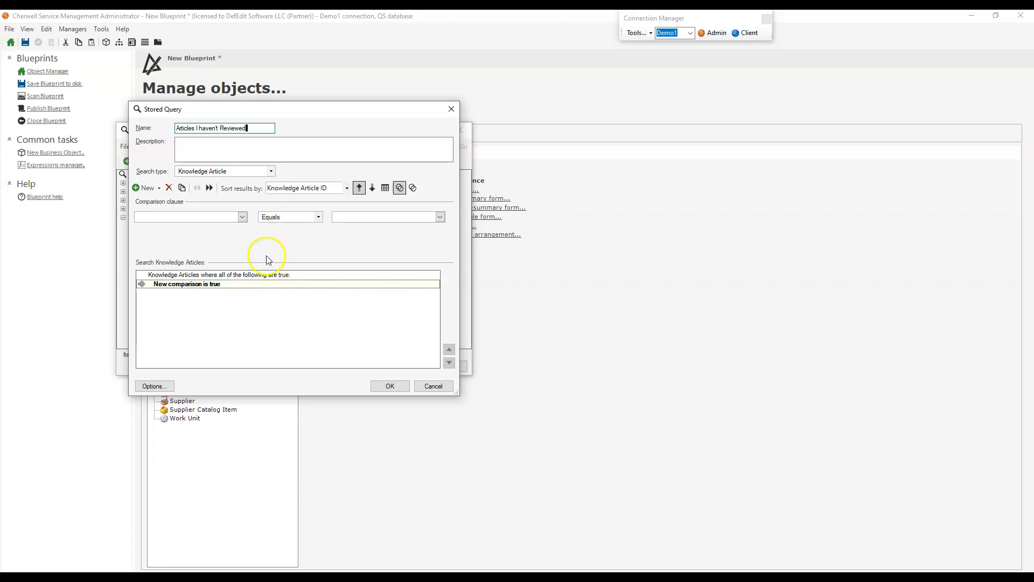
left_click(243, 216)
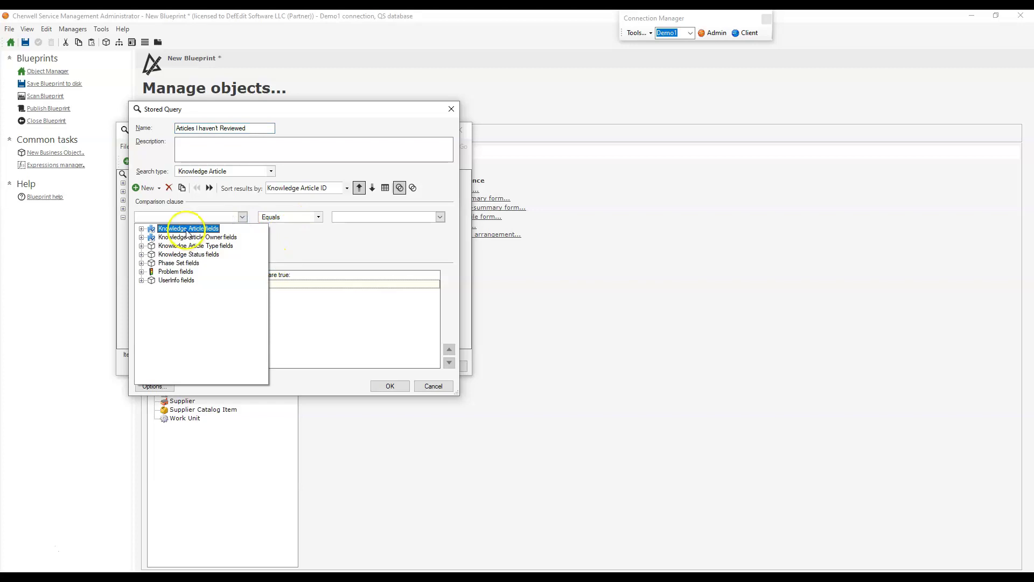
left_click(254, 212)
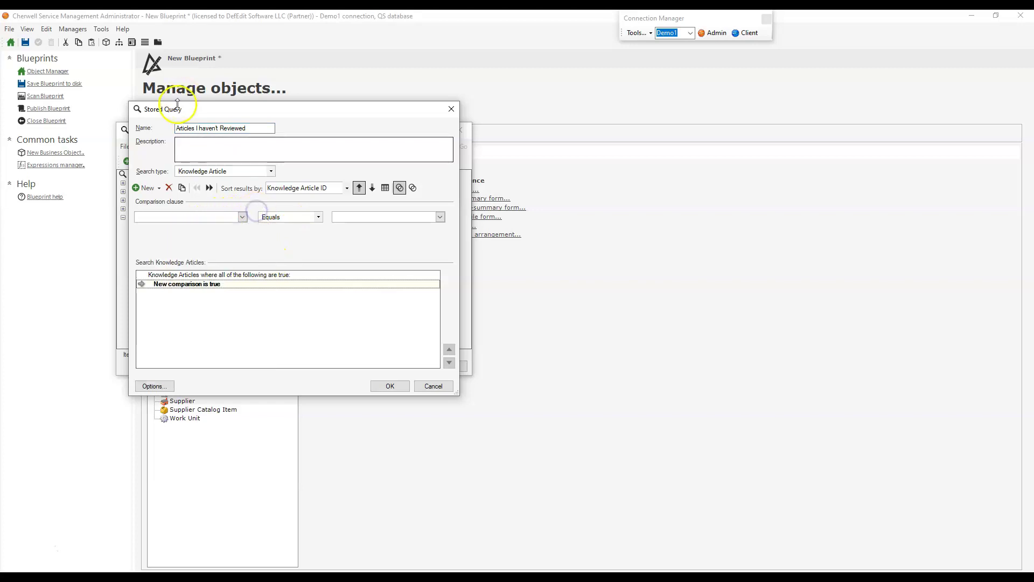
left_click(169, 188)
Add a related clause to the search using the Knowledge Article Owns Reviewed relationship
left_click(160, 188)
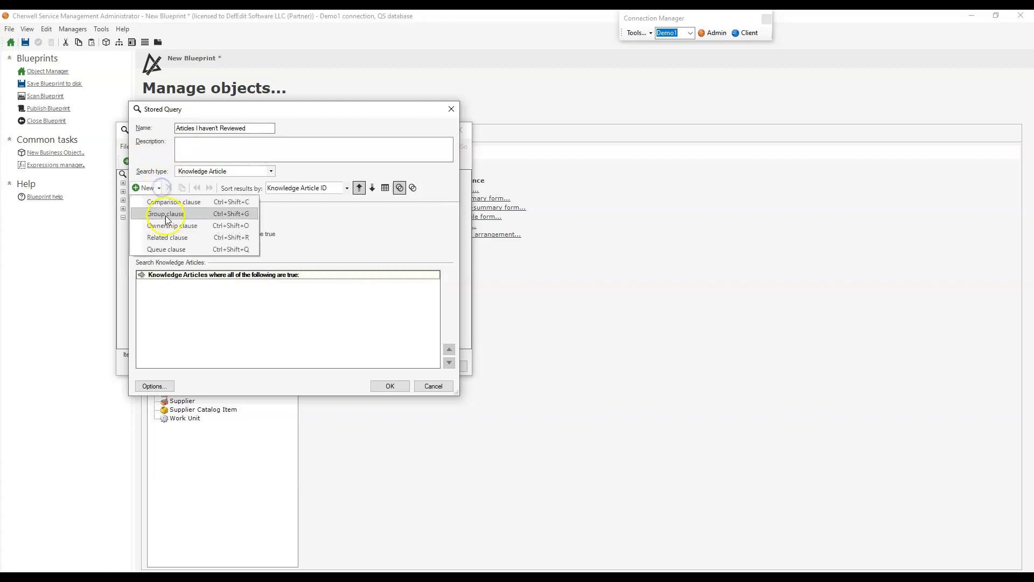
left_click(168, 238)
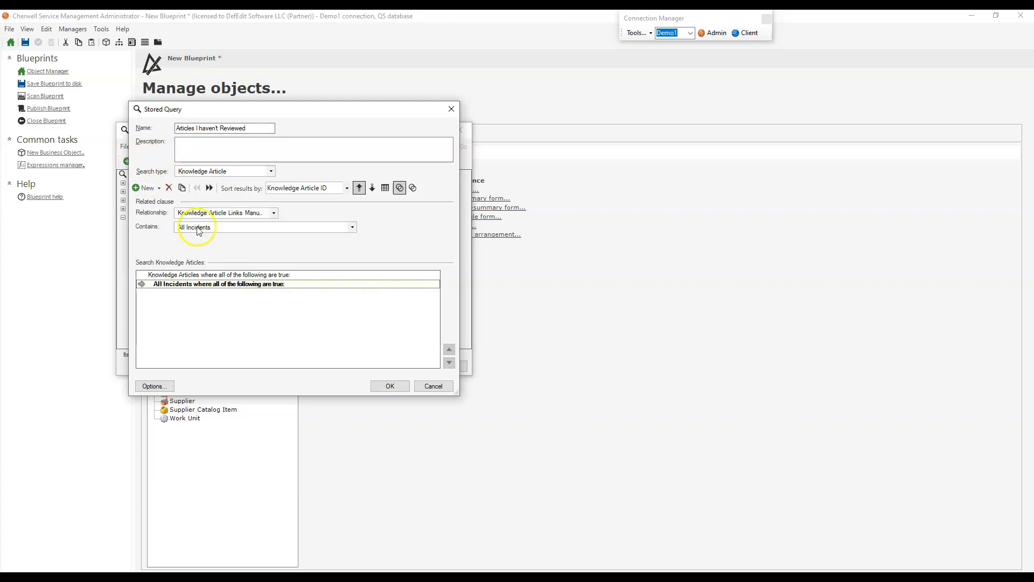
left_click(220, 214)
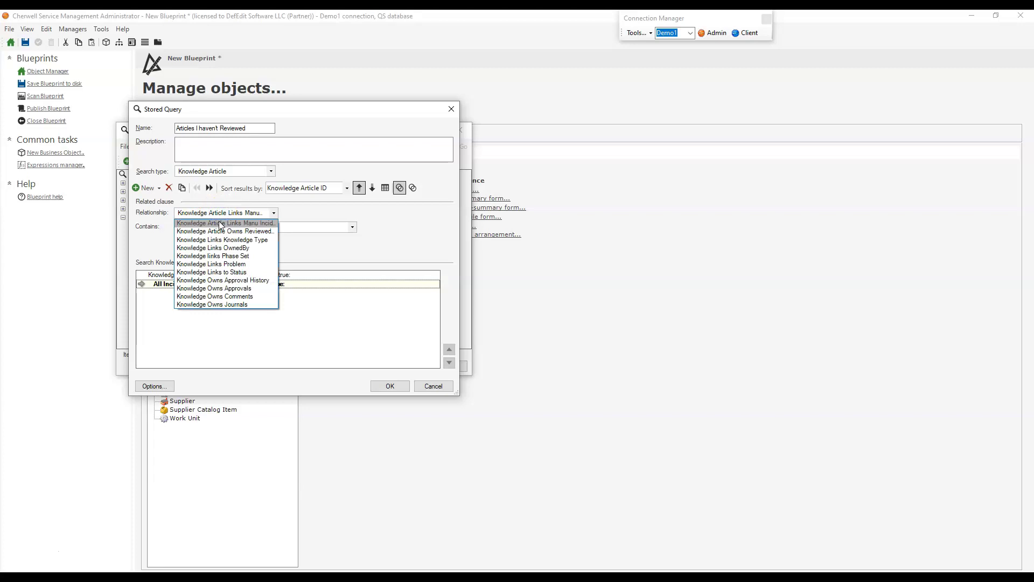
left_click(220, 232)
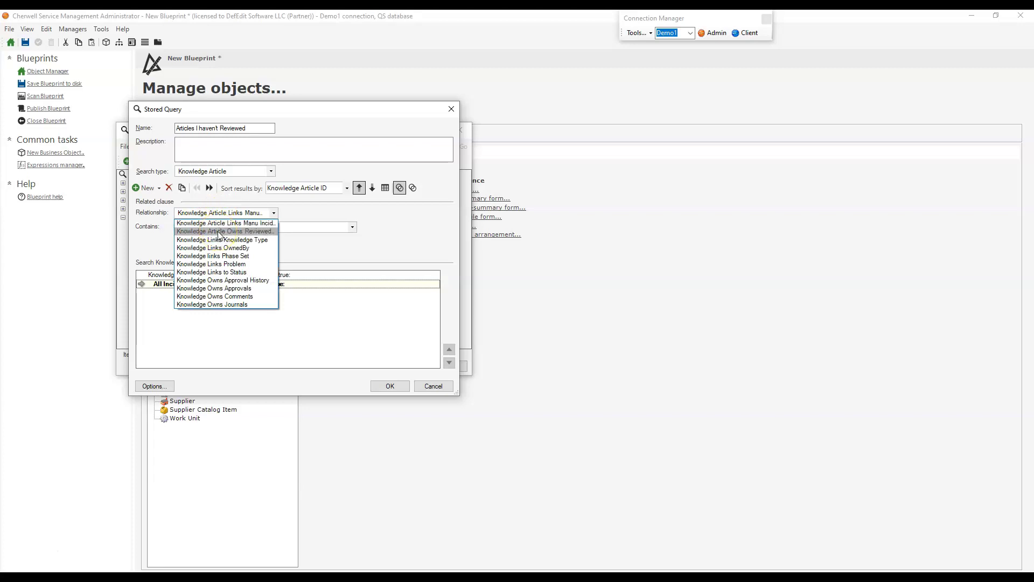
left_click(218, 232)
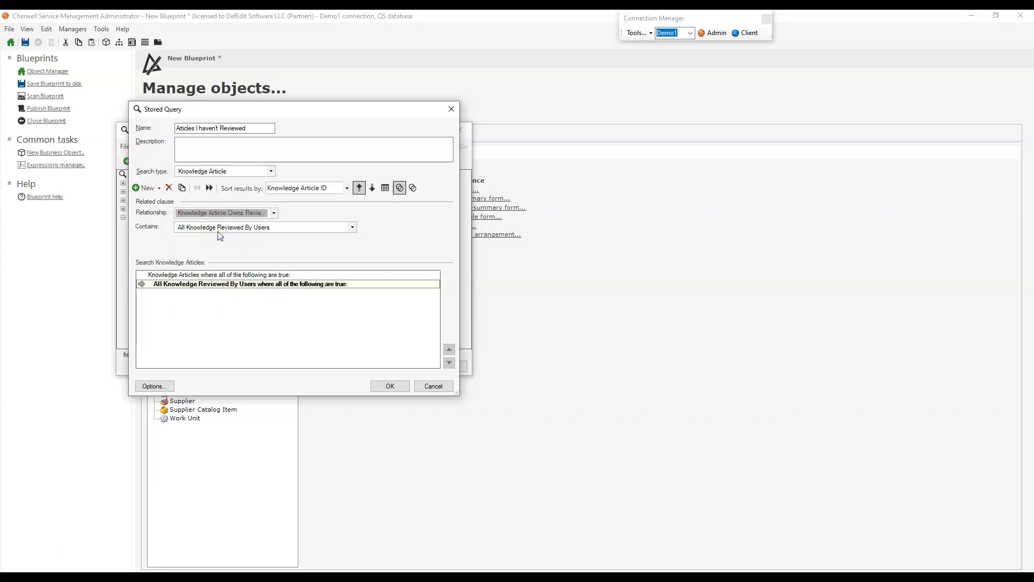
Set the related clause's condition to There are no Knowledge Reviewed By Users
left_click(205, 216)
left_click(160, 188)
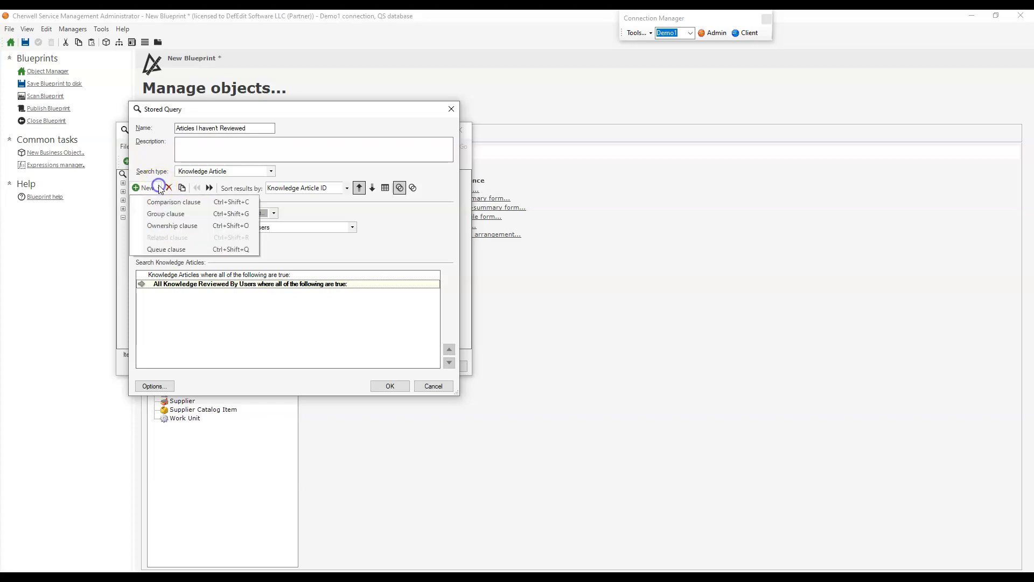
left_click(335, 243)
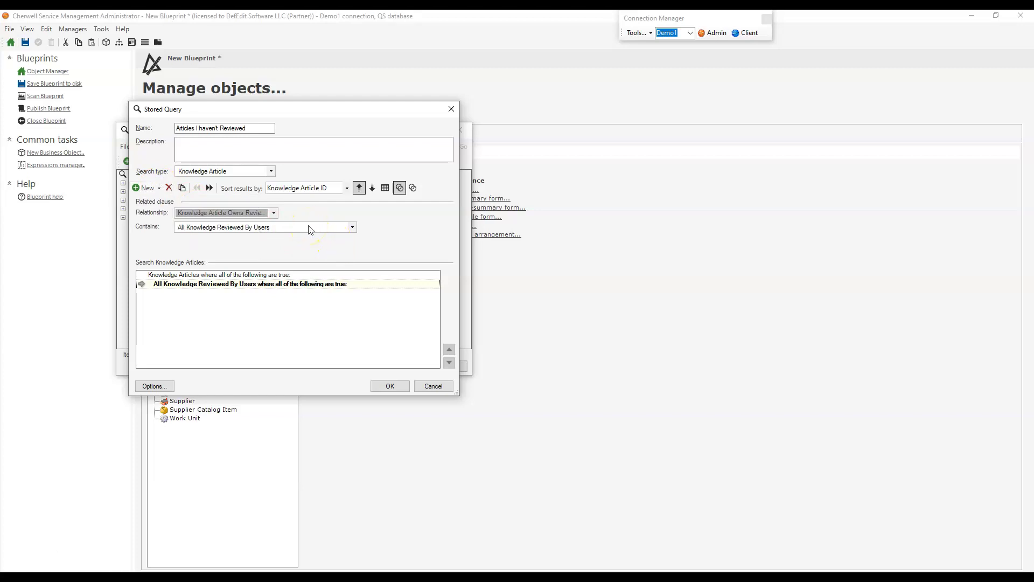
left_click(206, 227)
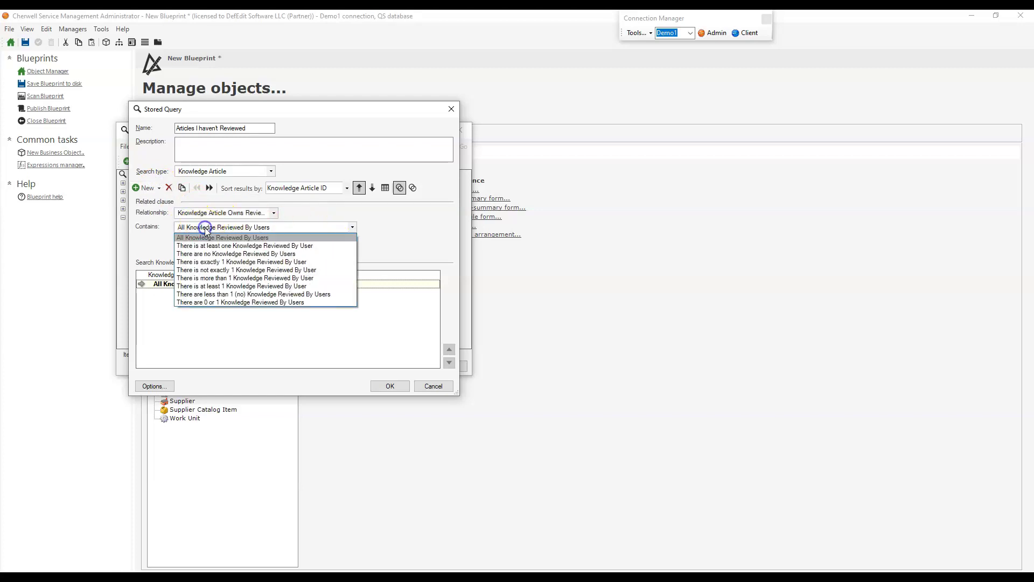
left_click(314, 255)
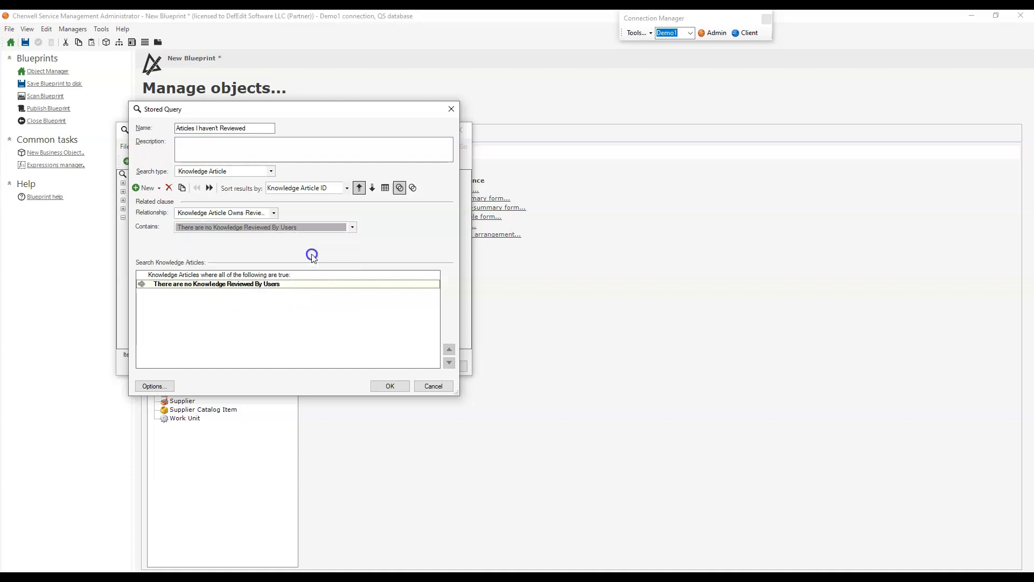
Add a nested comparison that Reviewed By Name equals the system function CurrentUserDisplayName(), and save the search
left_click(145, 188)
left_click(243, 217)
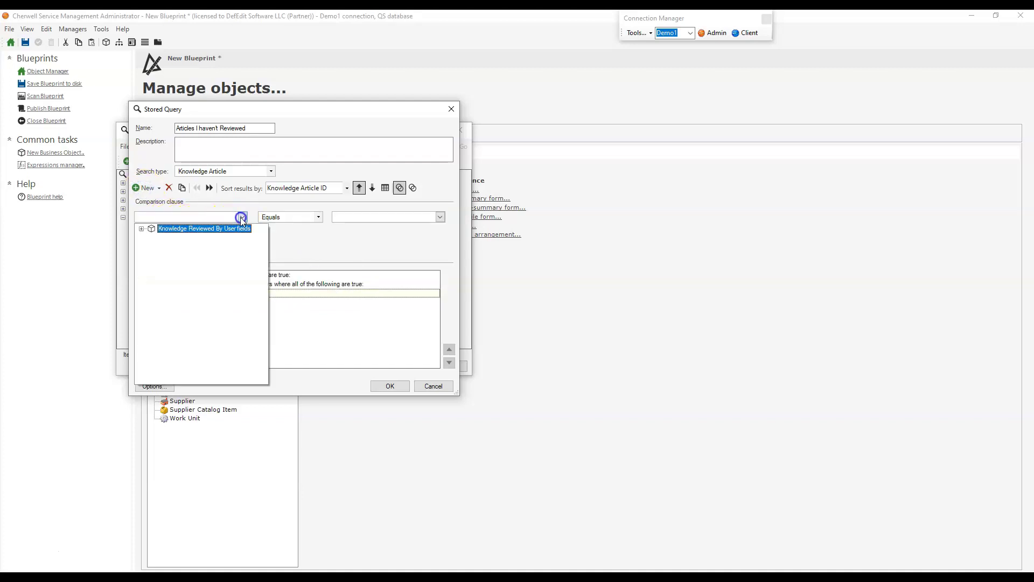
double_click(208, 228)
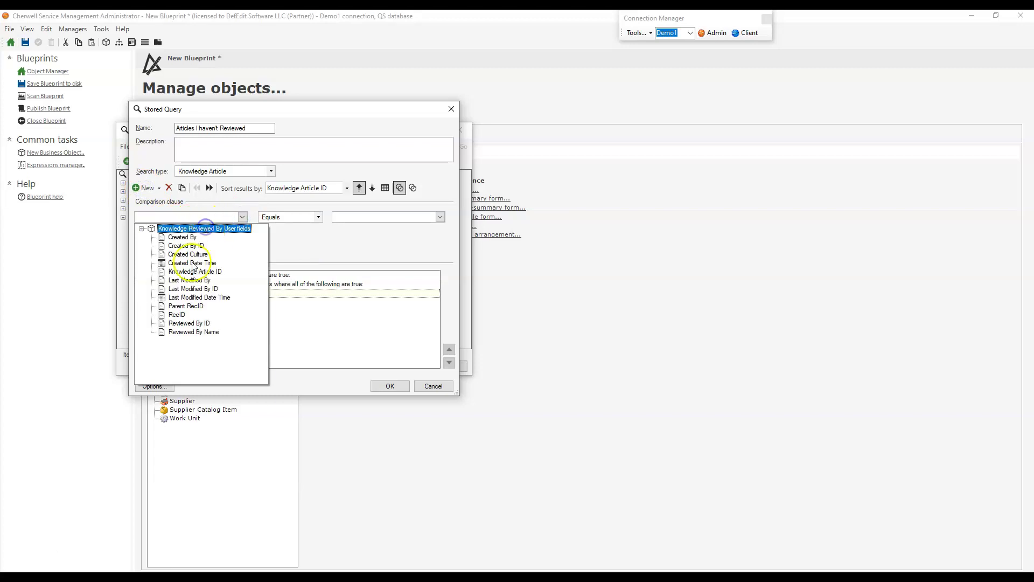
left_click(195, 332)
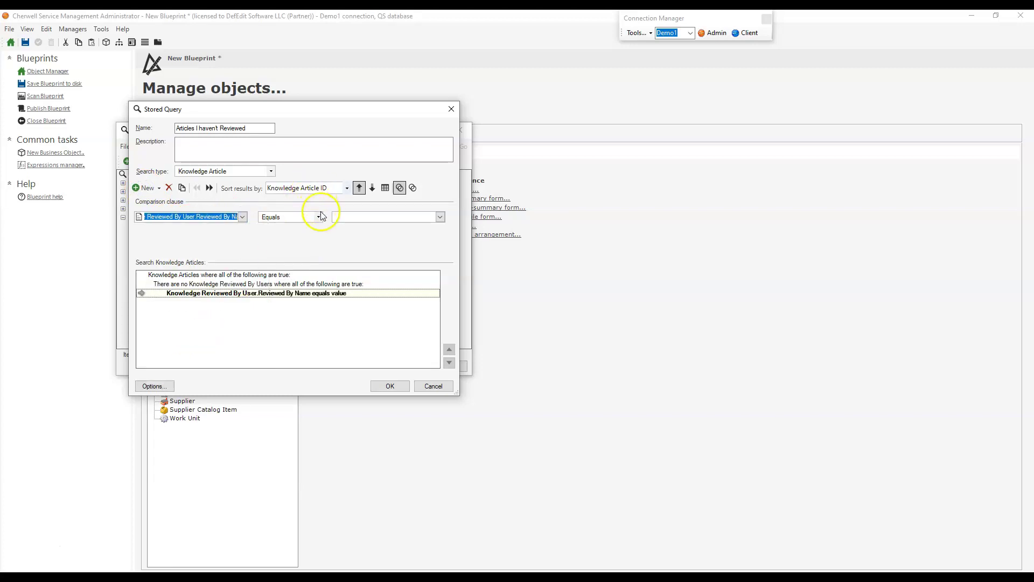
left_click(440, 217)
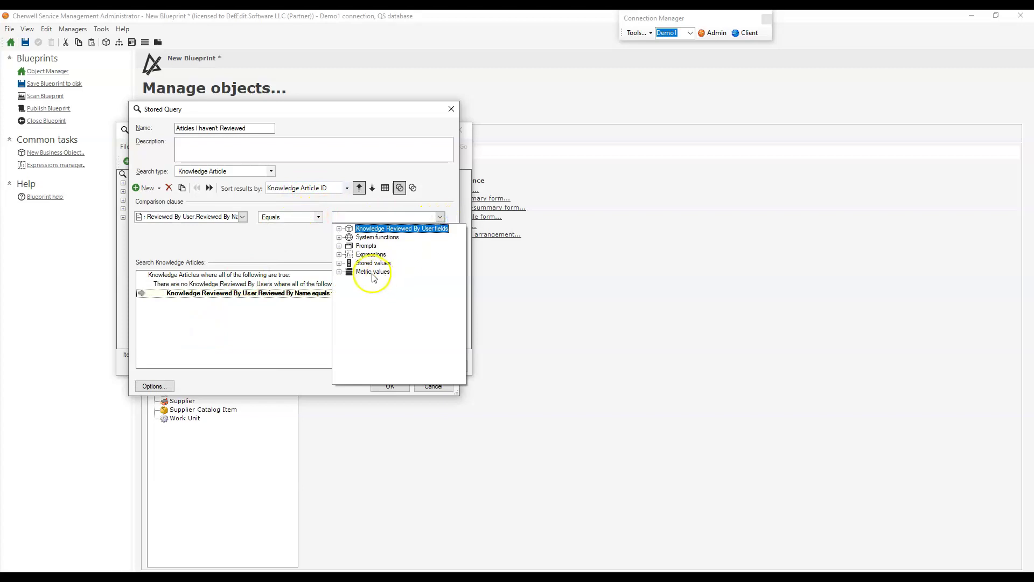
double_click(378, 237)
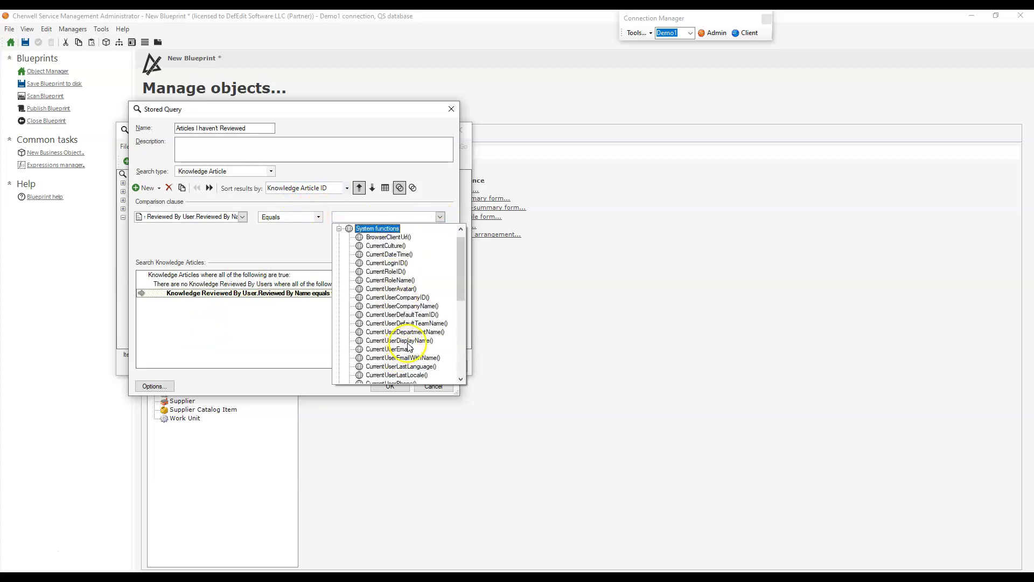
left_click(388, 341)
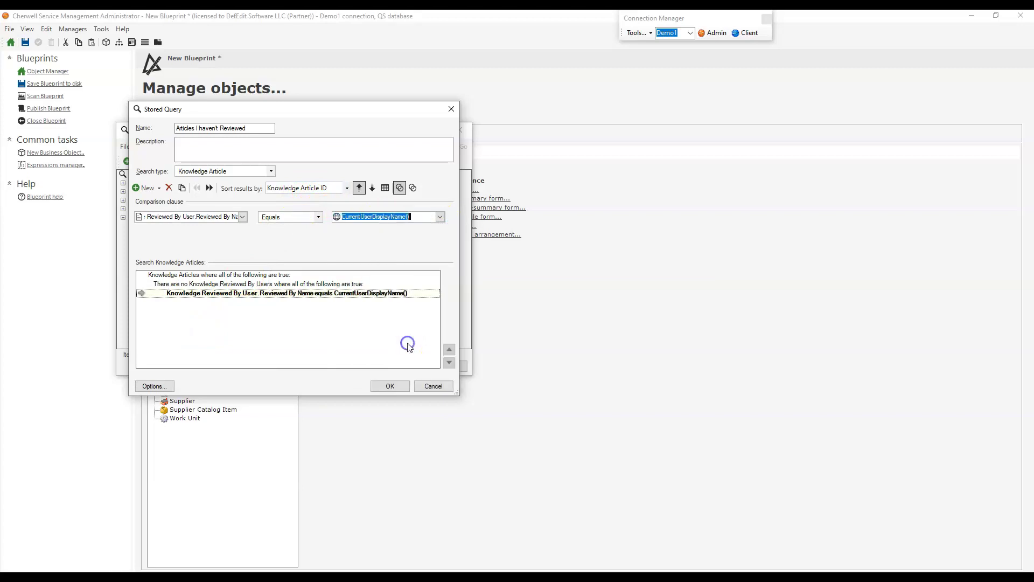
left_click(238, 276)
left_click(383, 386)
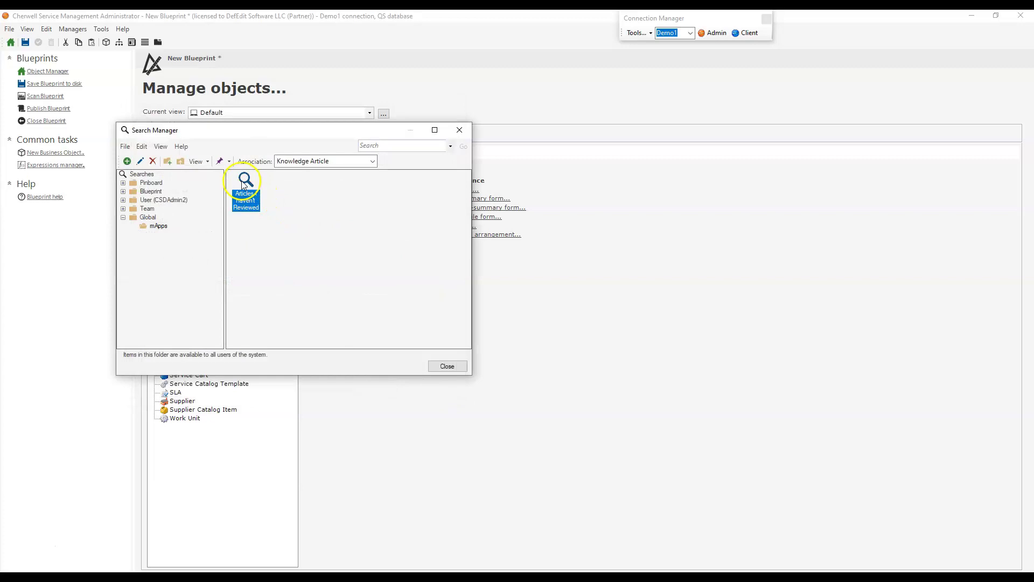
Duplicate the Articles I haven't Reviewed search in the mApps folder and rename the copy My Team's Articles I haven't Reviewed
right_click(242, 182)
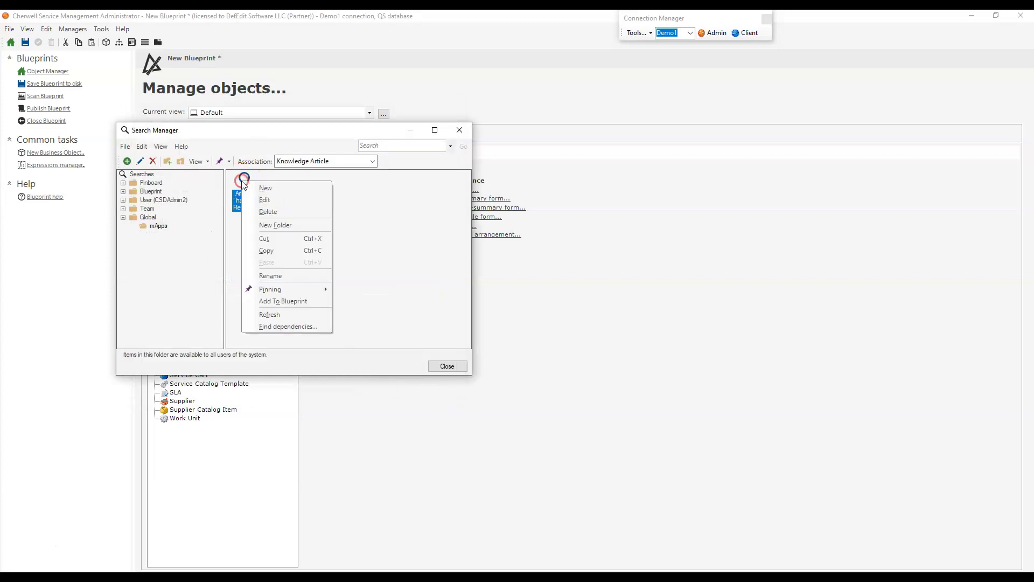
left_click(292, 252)
right_click(308, 228)
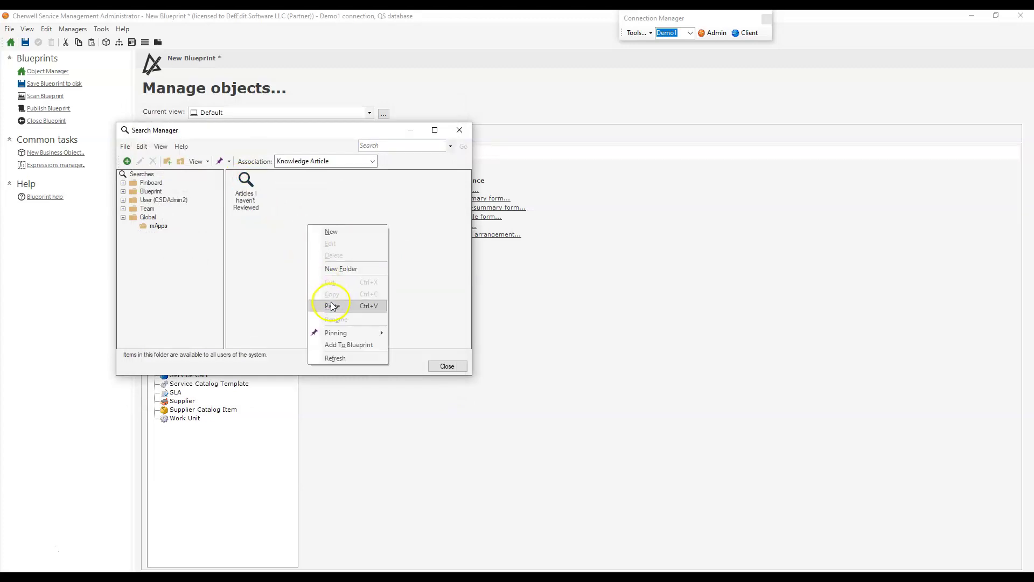
left_click(332, 302)
left_click(286, 187)
right_click(285, 180)
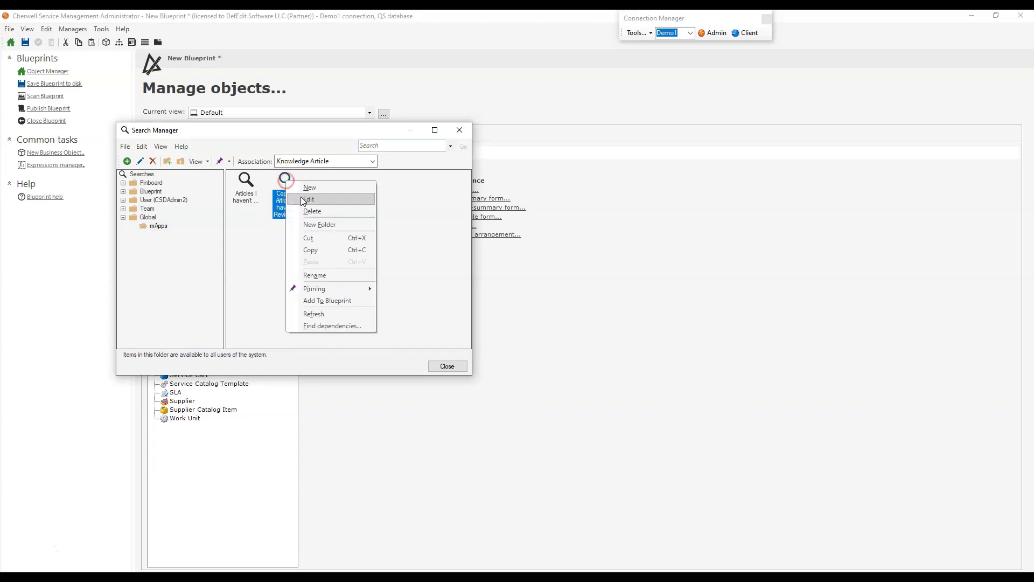
left_click(305, 201)
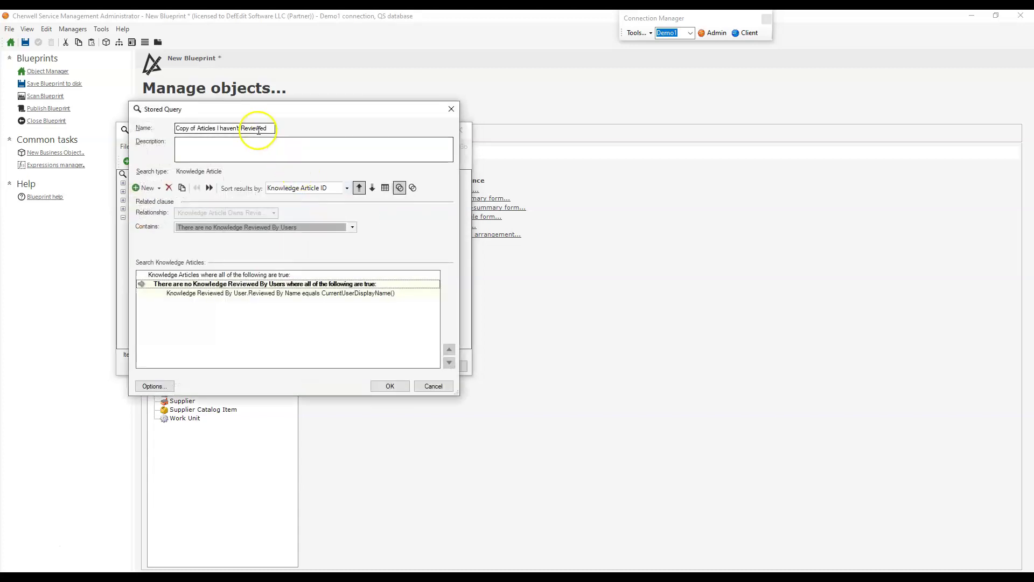
left_click_drag(199, 130, 183, 129)
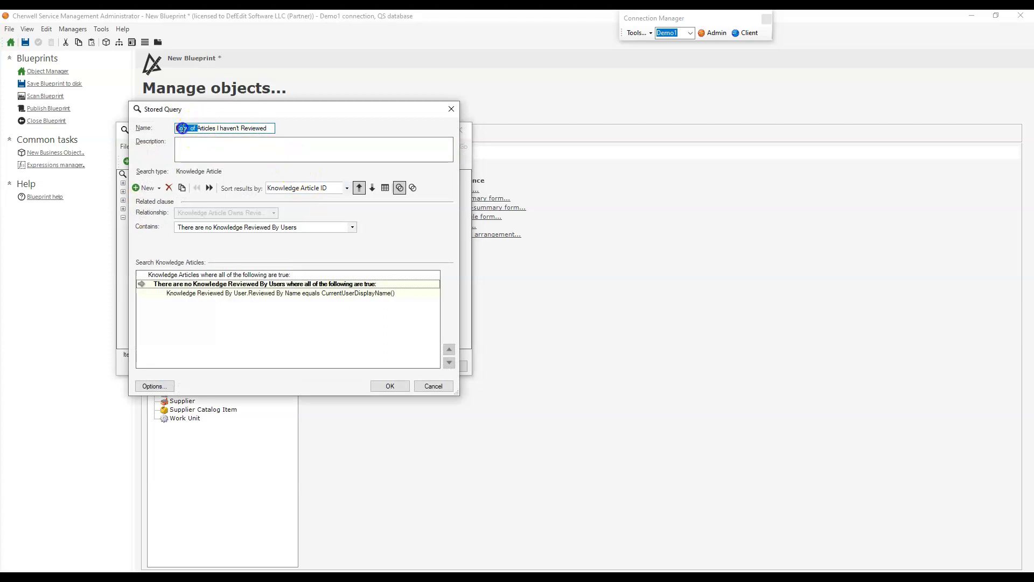
type("My Team'")
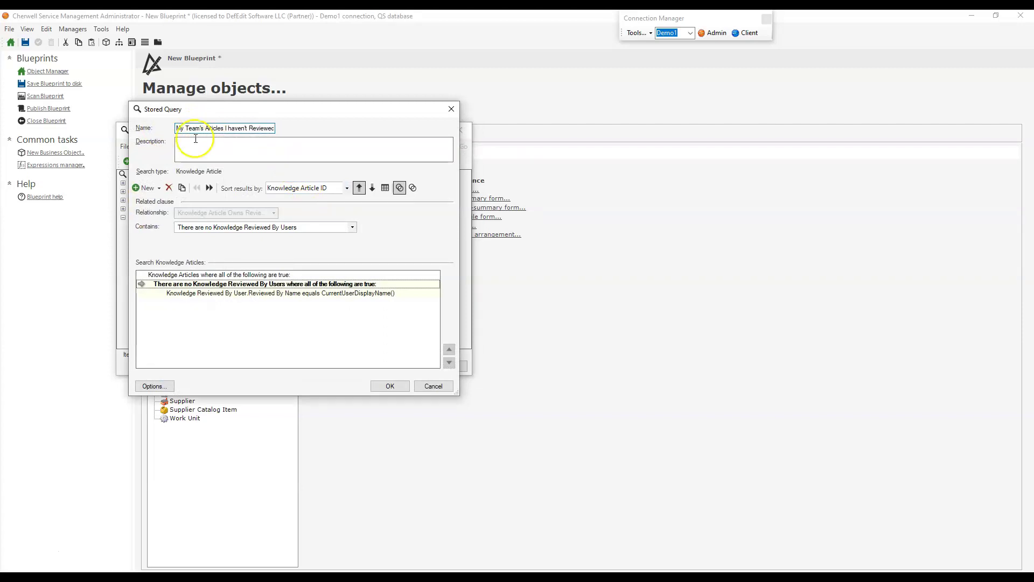
Add an ownership clause to the top-level Knowledge Articles group of the team search
left_click(194, 275)
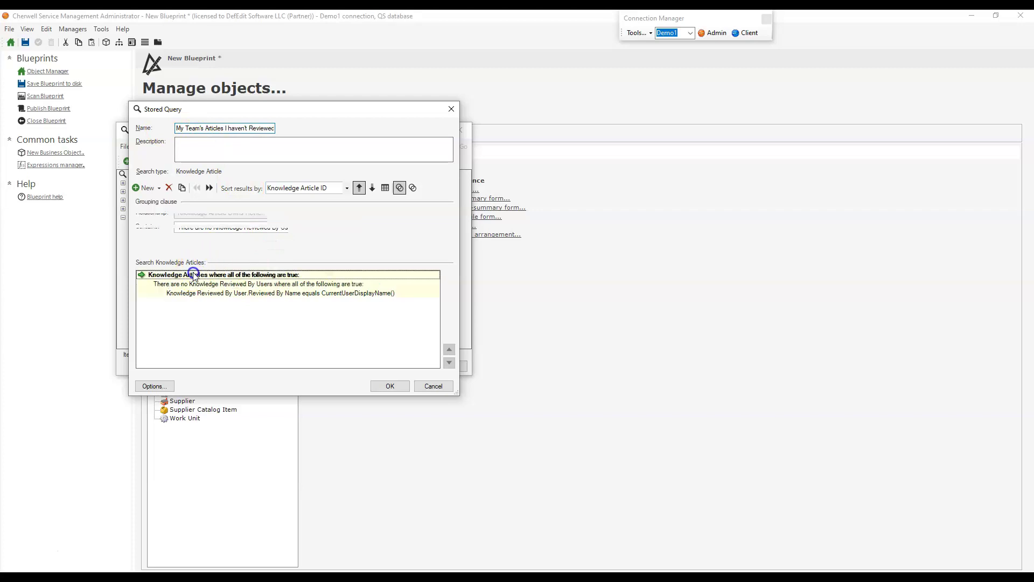
left_click(159, 188)
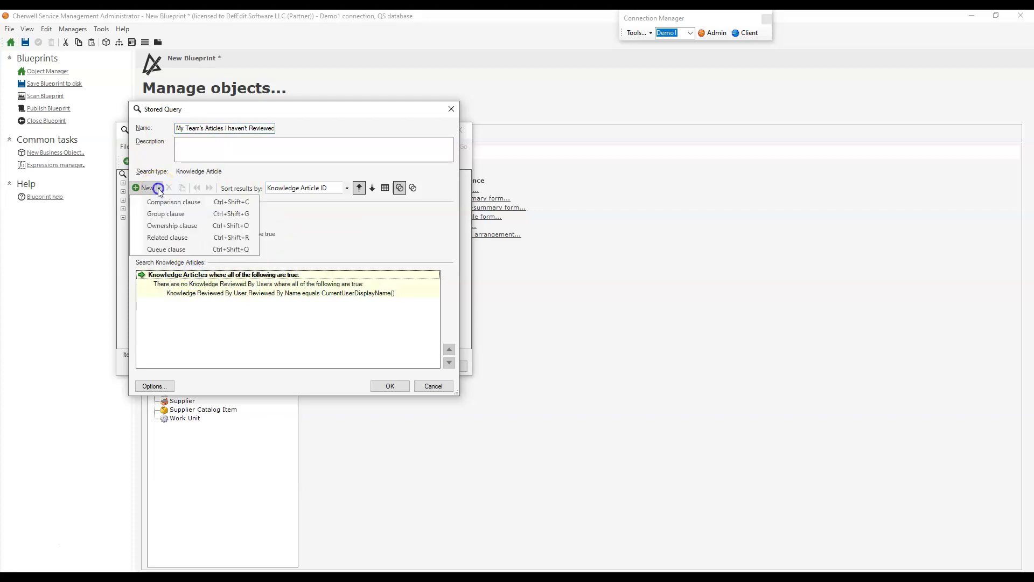
left_click(167, 226)
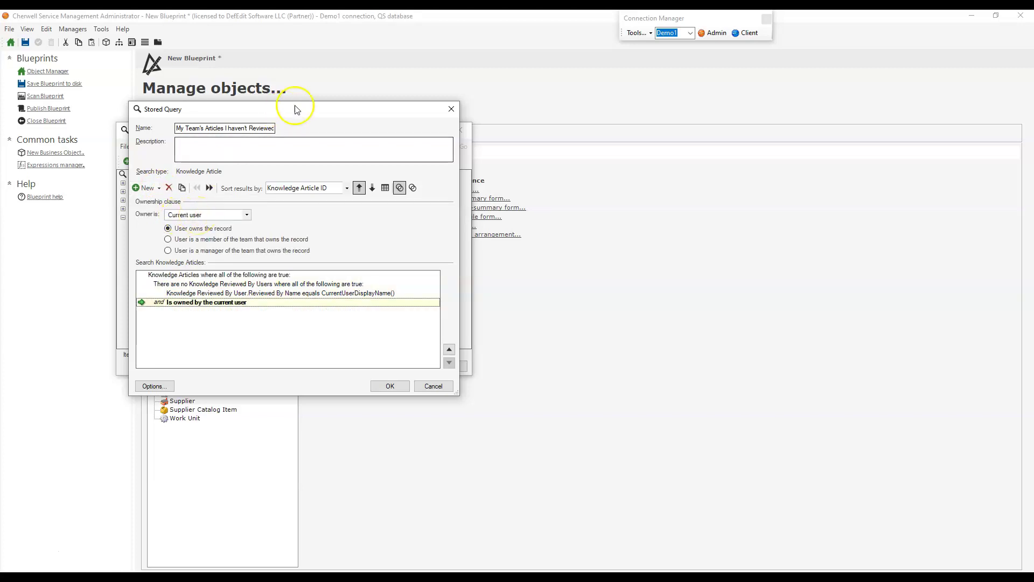
Set the ownership clause to the current user being a member of the team that owns the record, and save the search
left_click_drag(295, 108, 362, 78)
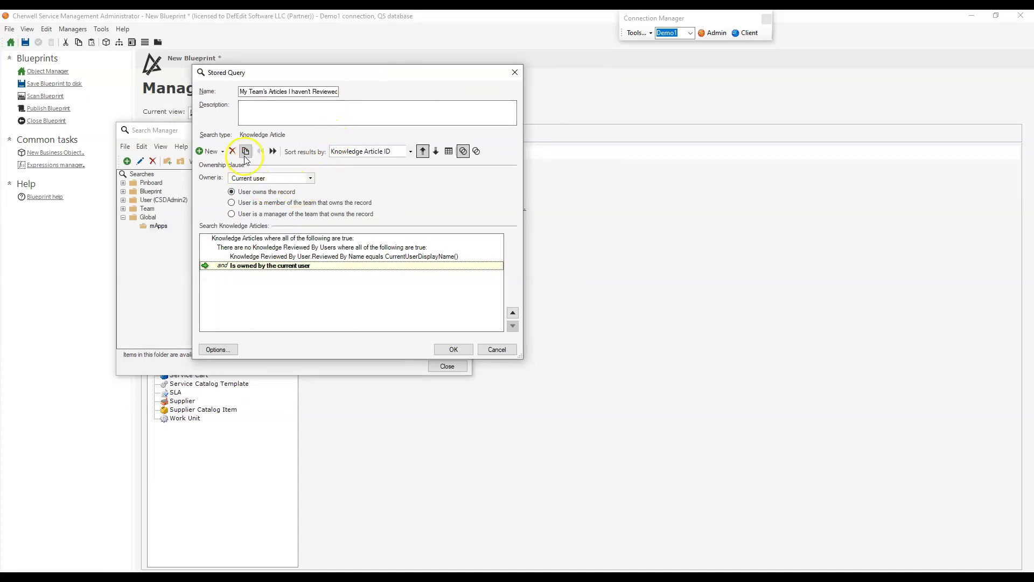
left_click(224, 154)
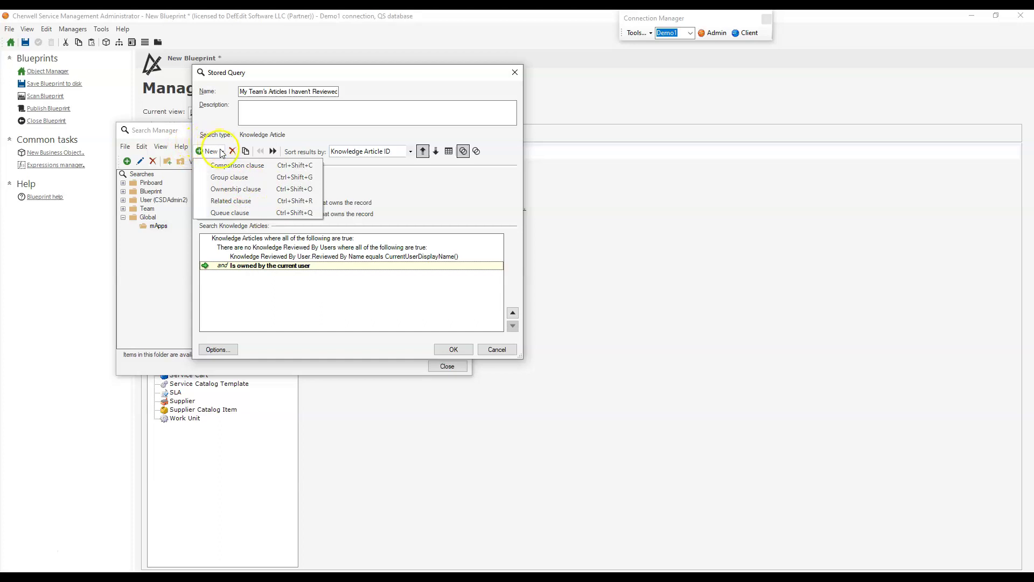
left_click(415, 178)
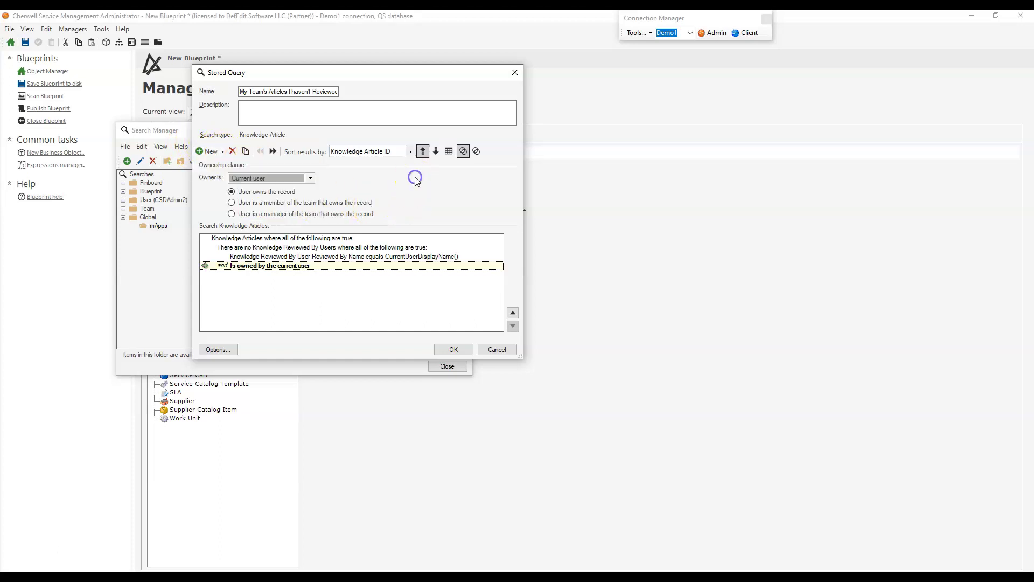
left_click(254, 182)
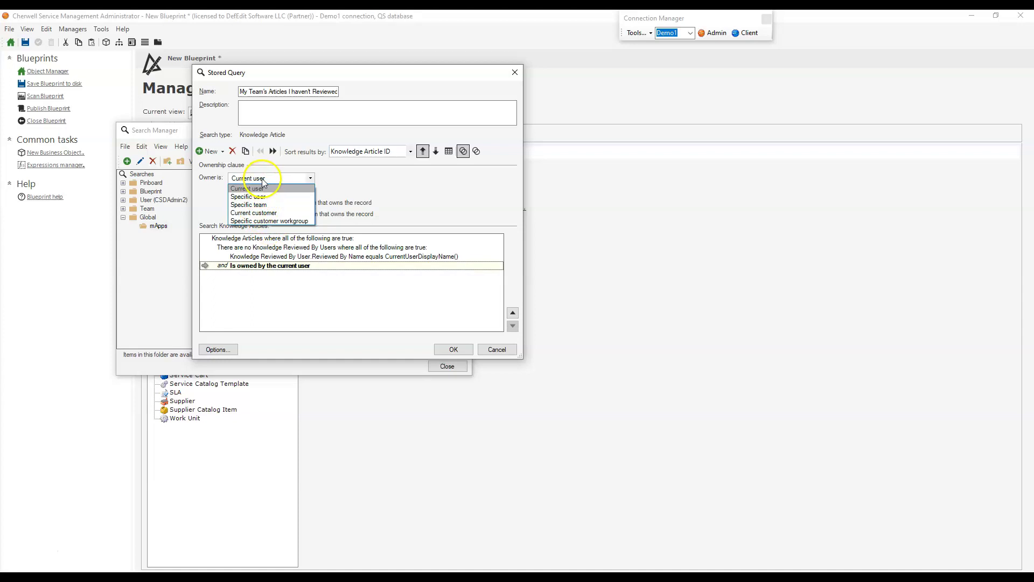
left_click(263, 187)
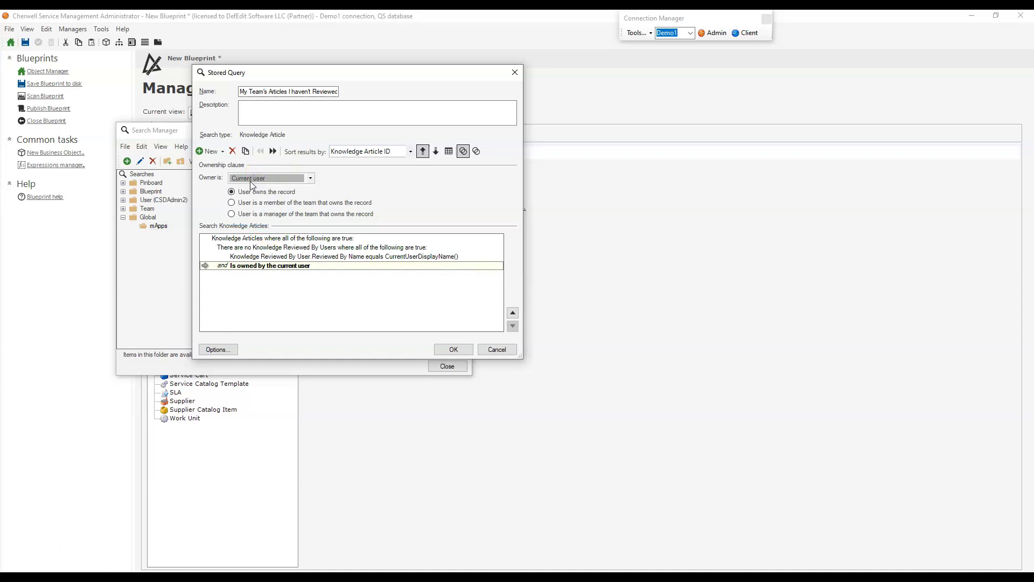
left_click(255, 195)
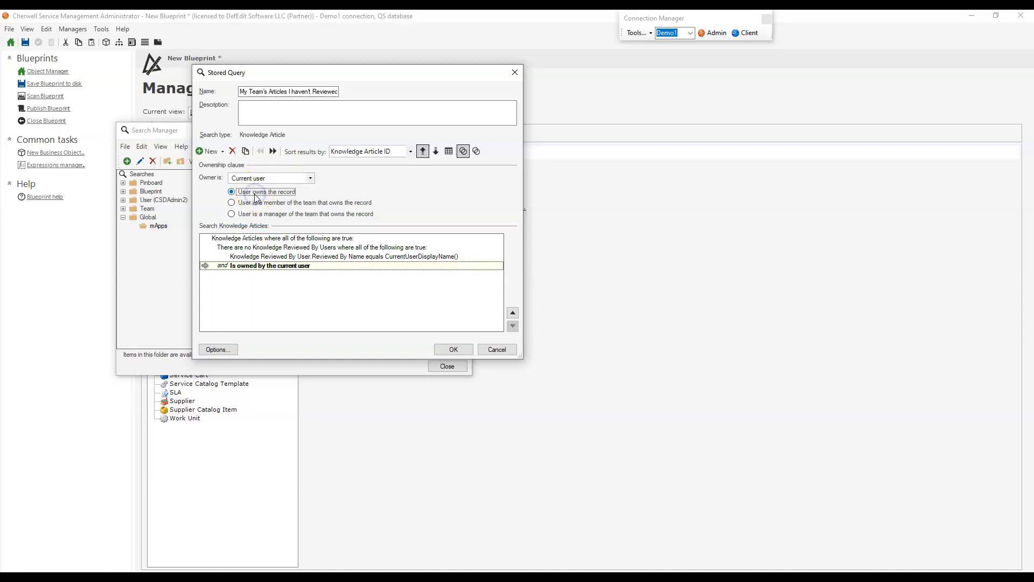
left_click(268, 203)
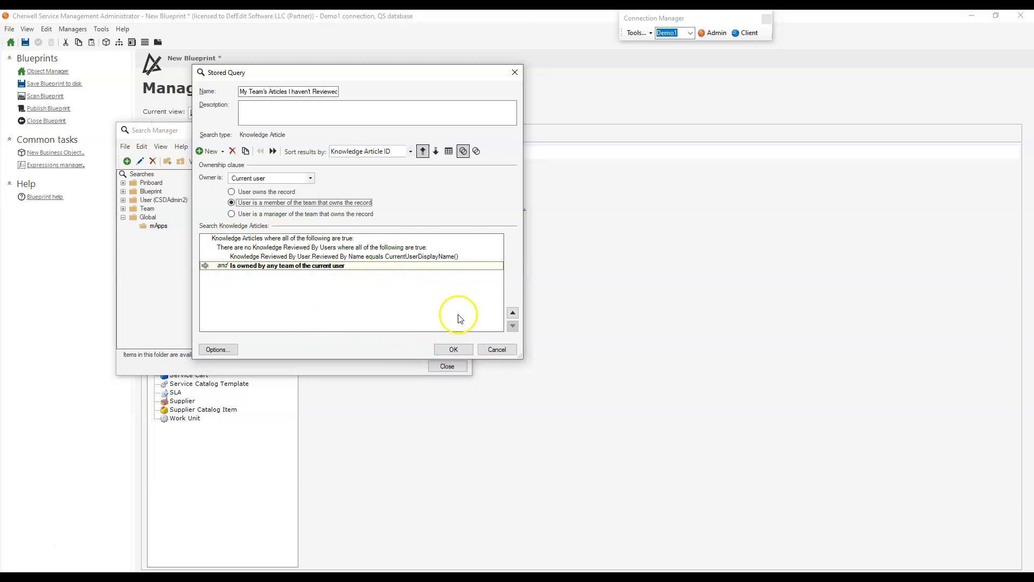
left_click(273, 249)
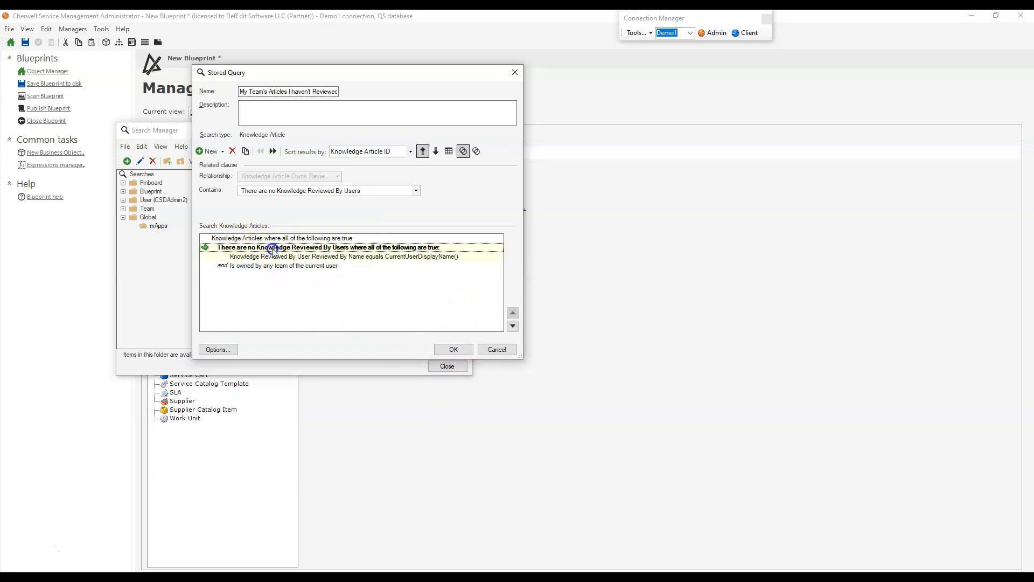
left_click(454, 351)
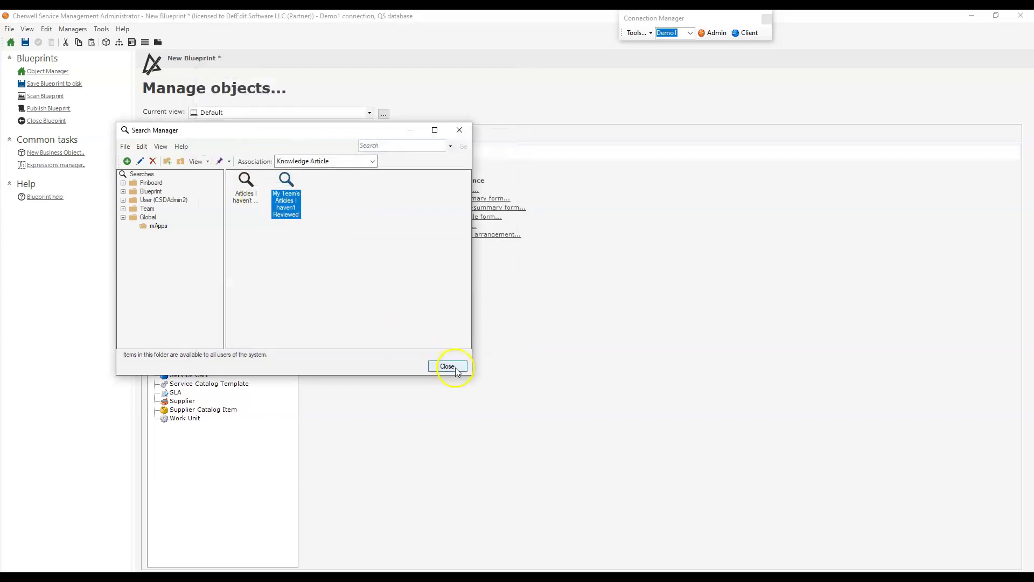
left_click(455, 368)
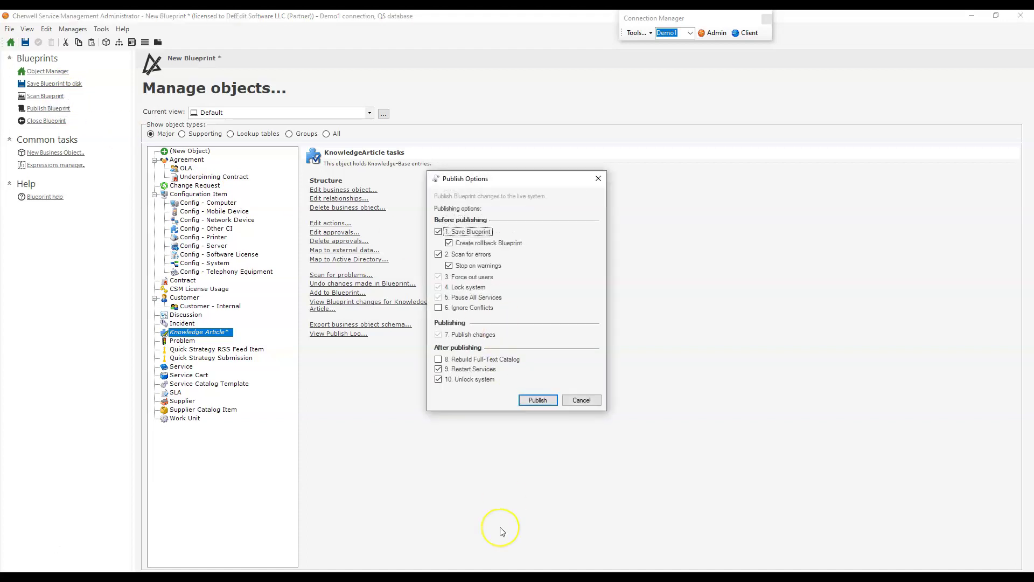
Publish the Blueprint with the Save Blueprint option turned off, accepting the scan result
key("space")
key("Return")
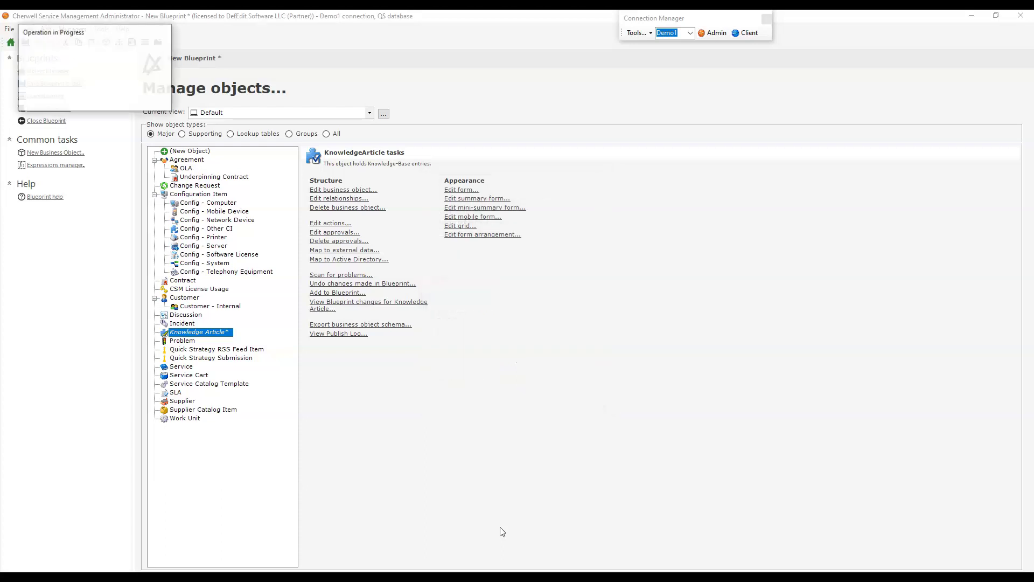
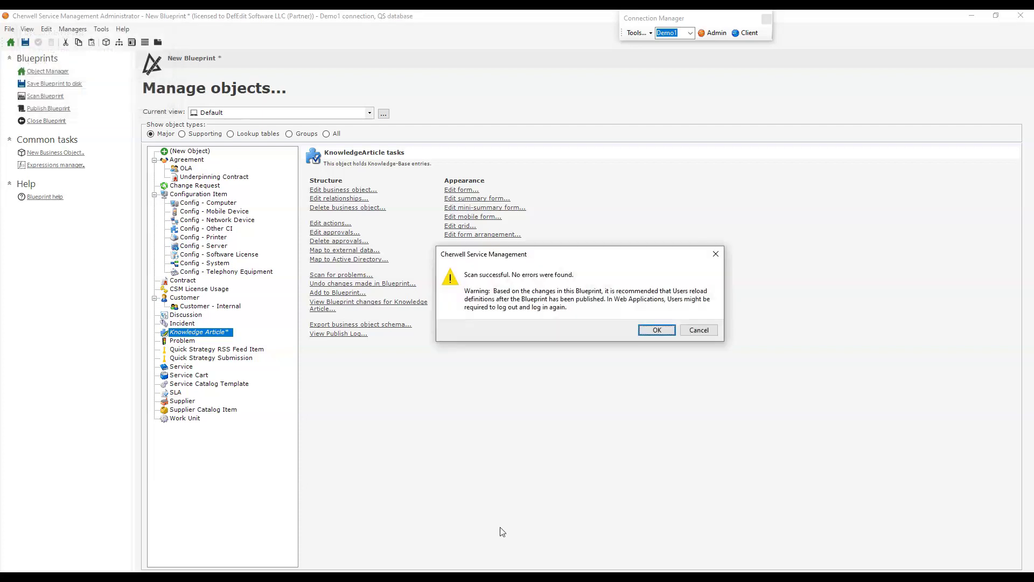
key("Return")
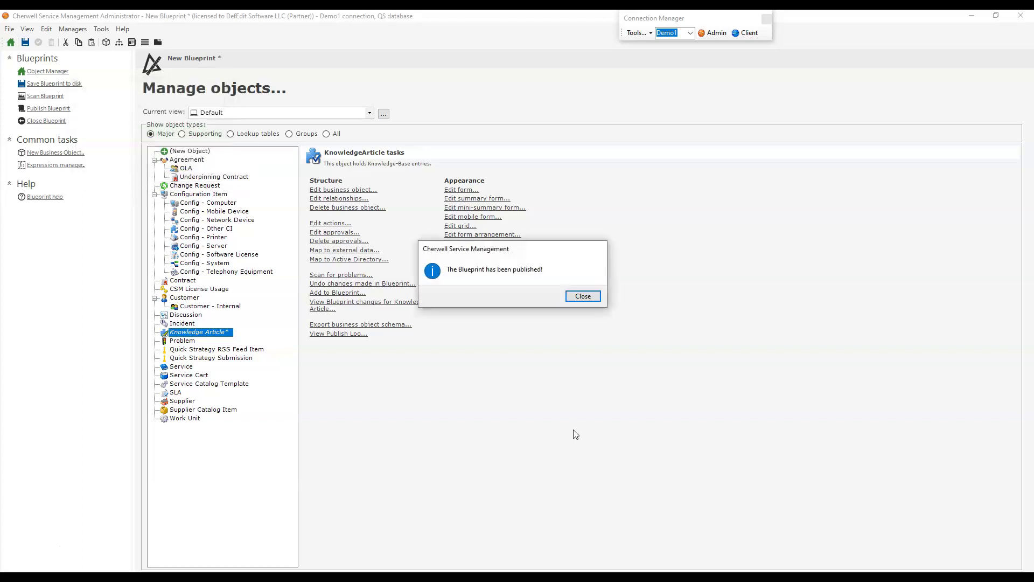
key("Return")
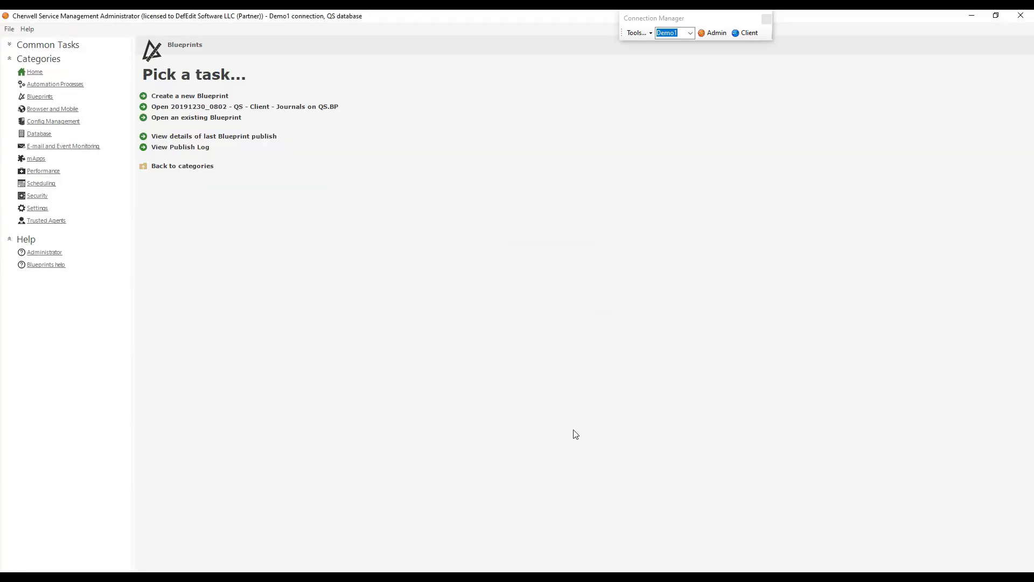
Switch to the Cherwell client and run the Knowledge Article search Articles I haven't Reviewed from the mApps folder
left_click(749, 33)
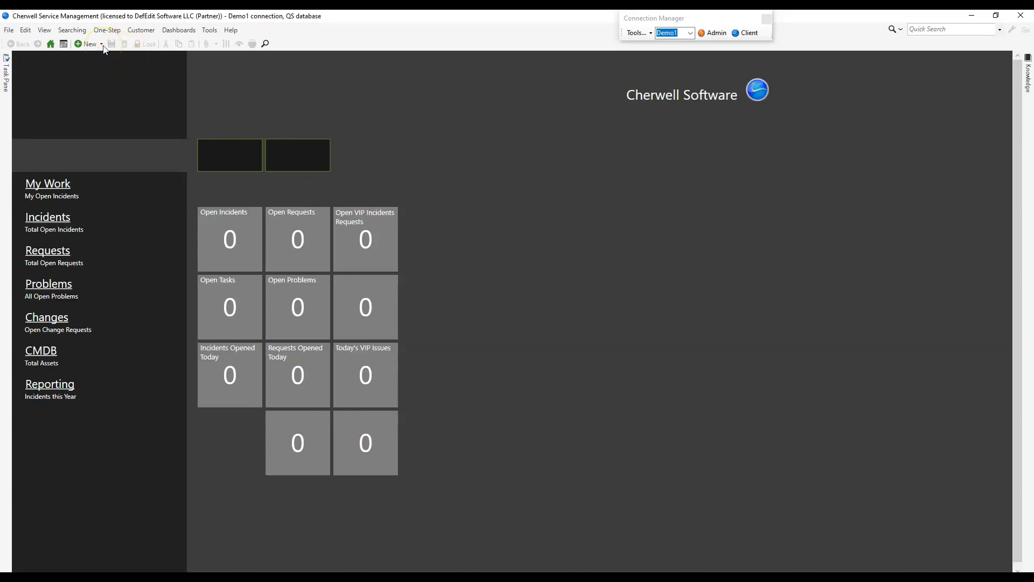
left_click(77, 31)
left_click(143, 64)
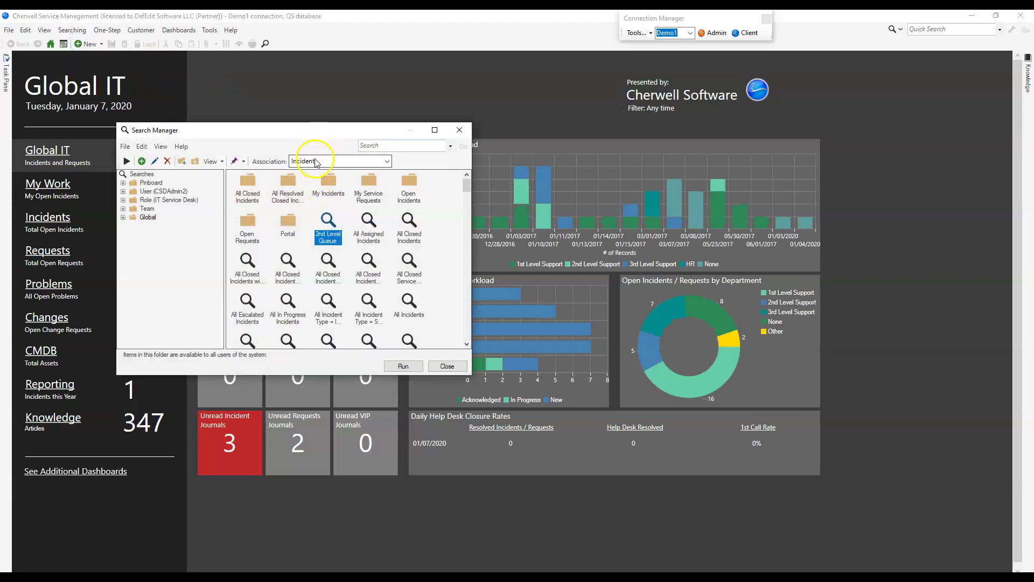
left_click(317, 162)
left_click(315, 185)
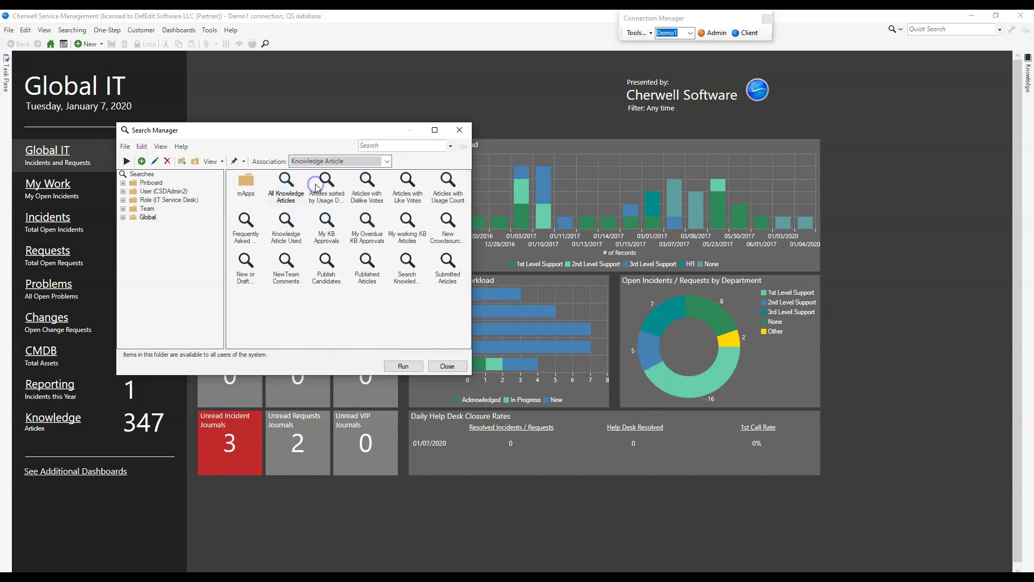
double_click(246, 183)
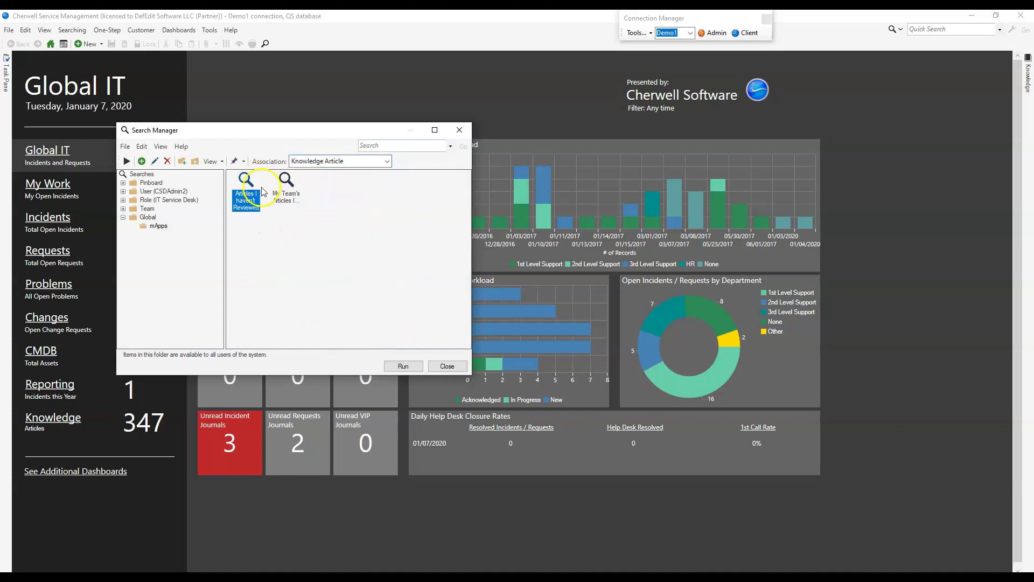
double_click(248, 184)
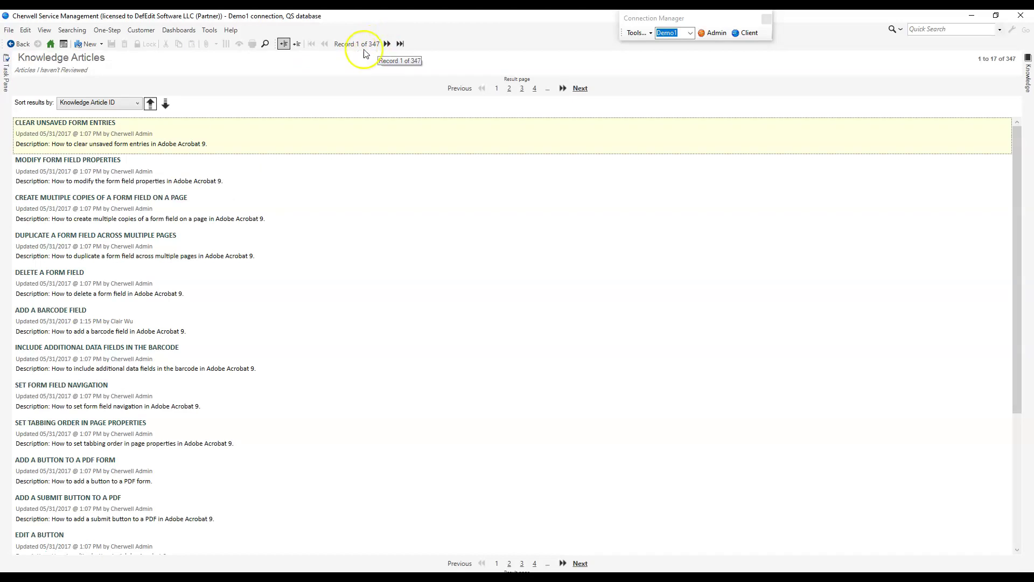
Show the search results as a grid and open the Clear Unsaved Form Entries article
left_click(44, 30)
left_click(58, 57)
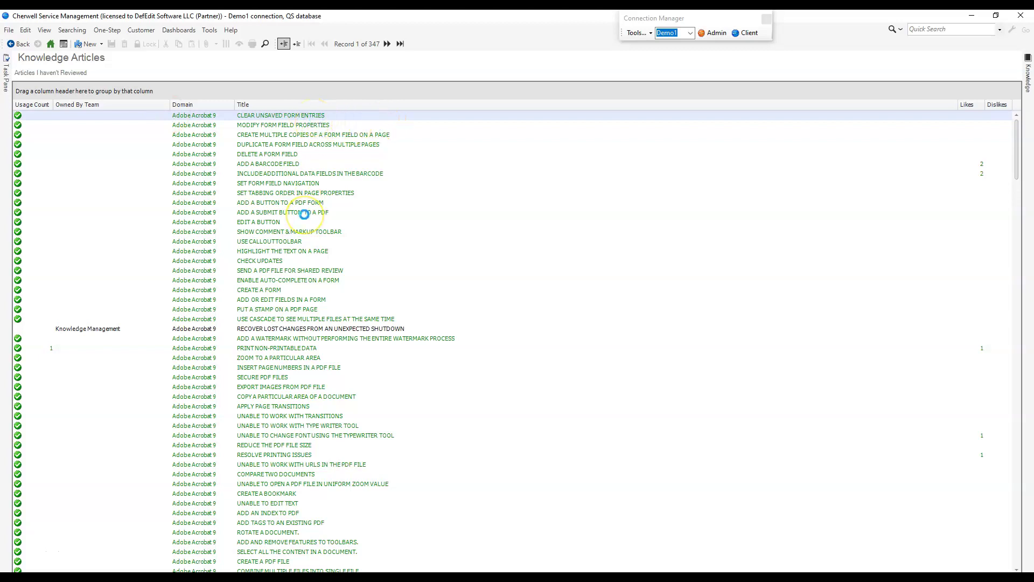
left_click(354, 131)
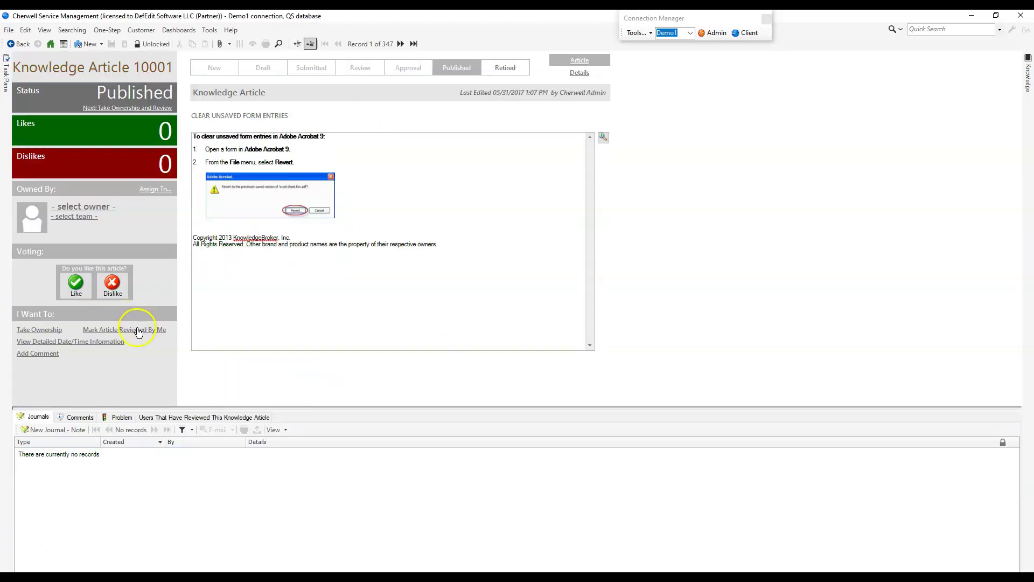
Mark the article as reviewed by the current user, view the users that have reviewed it, and return to the search results
left_click(139, 330)
left_click(160, 360)
left_click(178, 417)
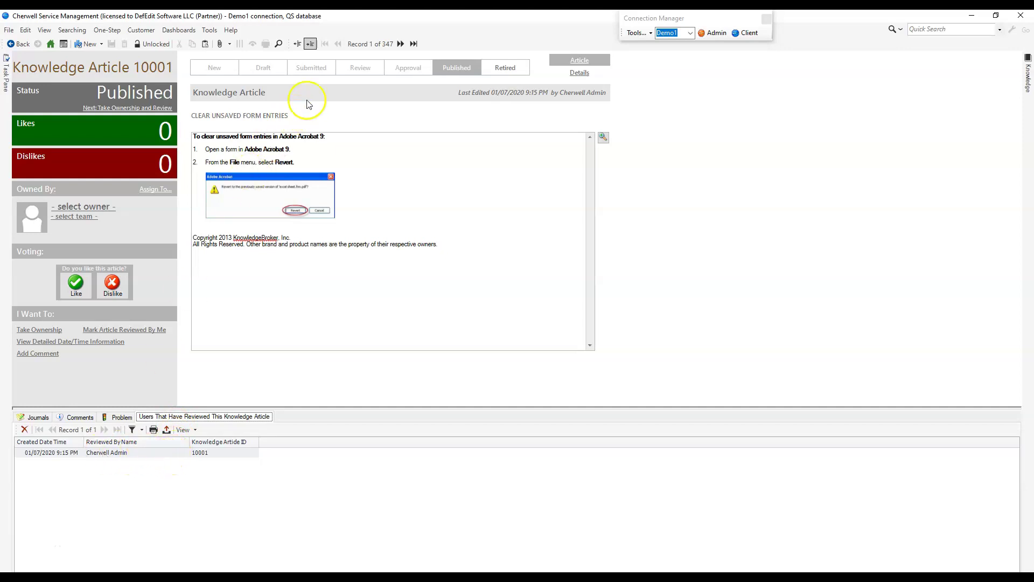
left_click(300, 48)
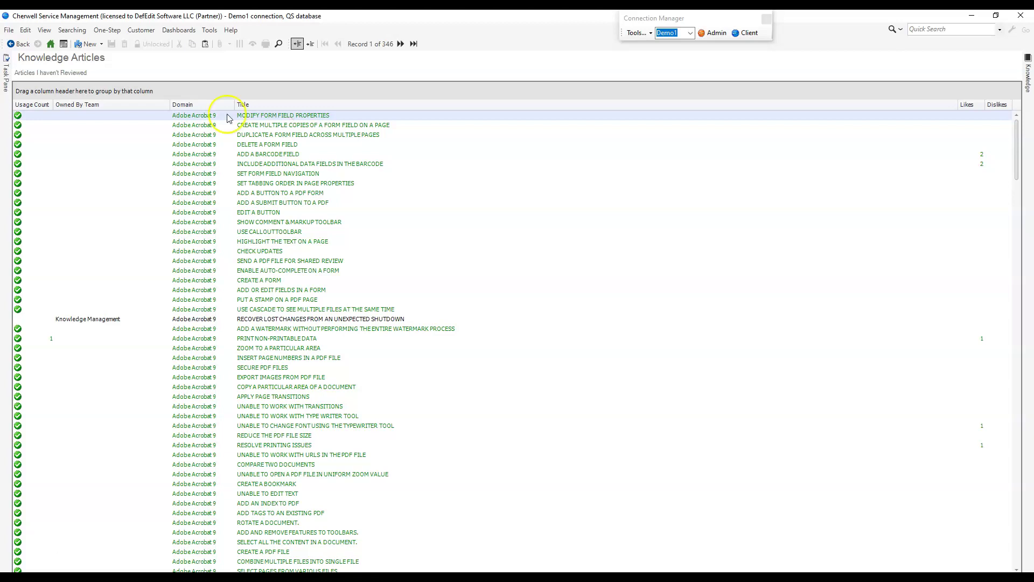
left_click(75, 31)
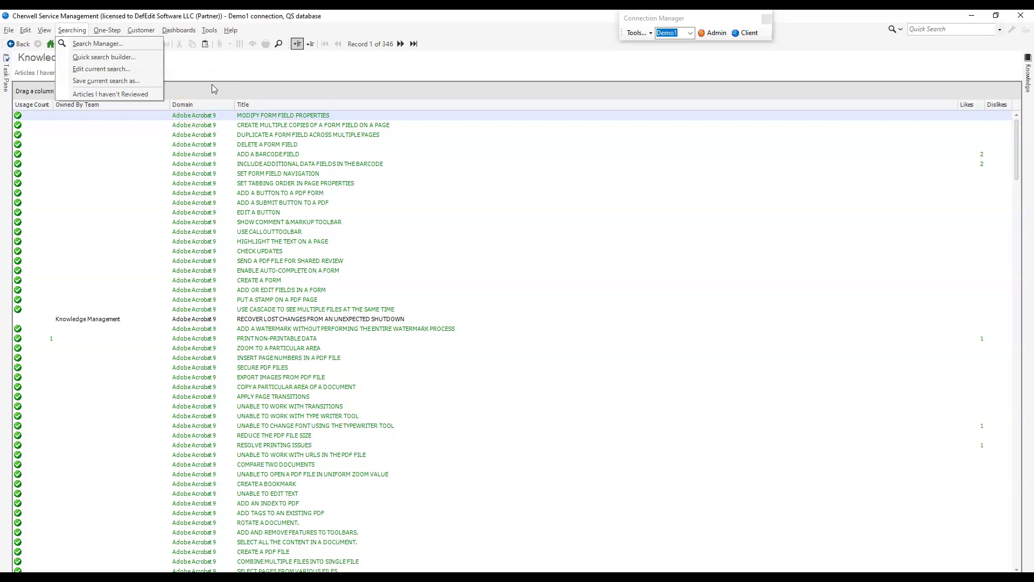
left_click(340, 78)
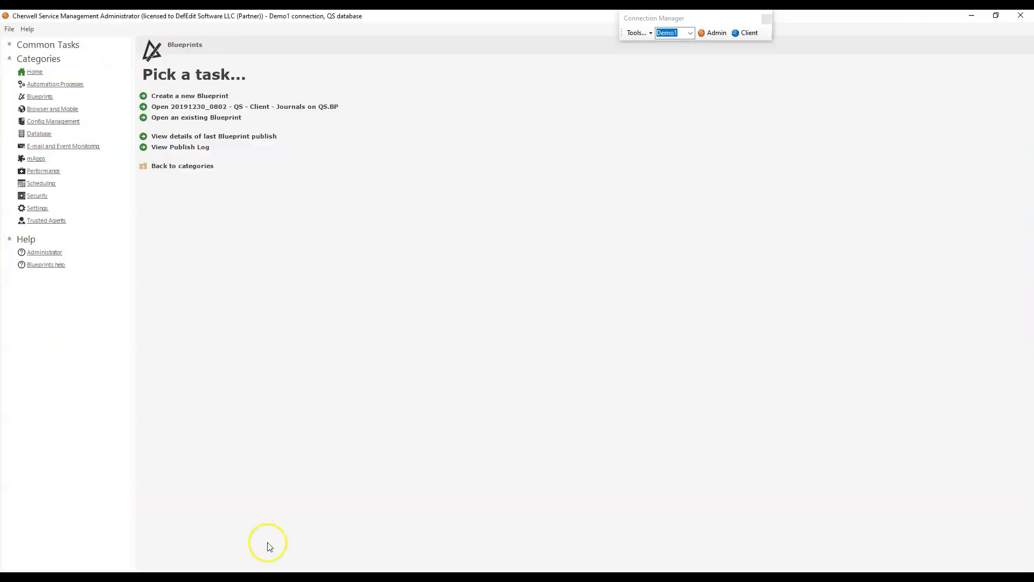
Dismiss the file selection for applying a mApp and create a new mApp
left_click(35, 159)
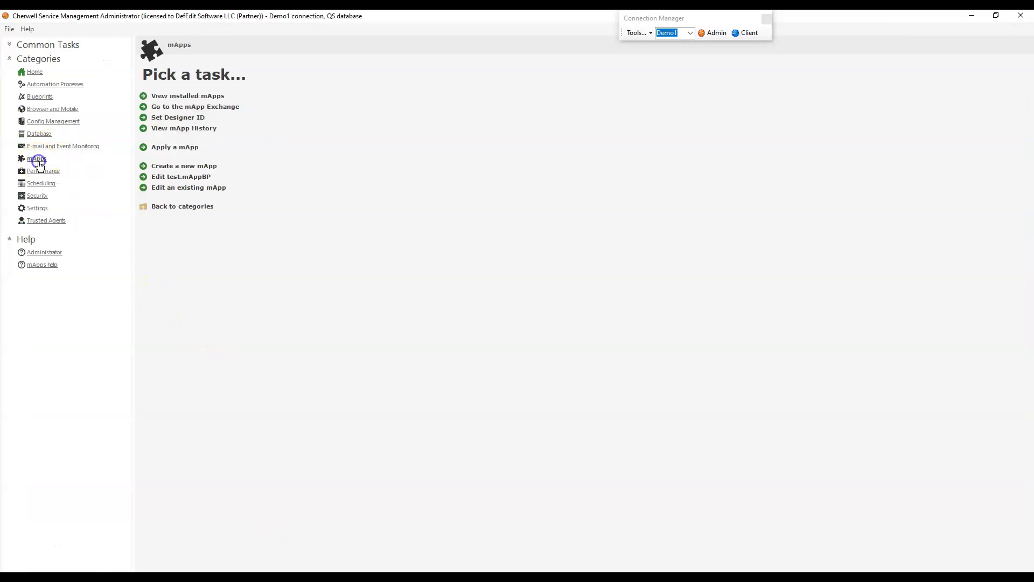
left_click(182, 150)
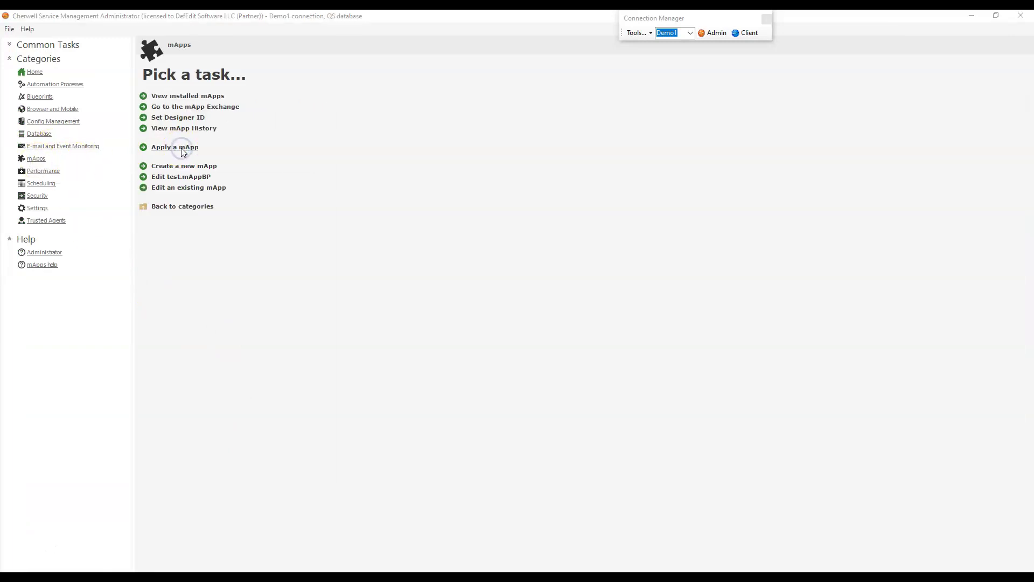
left_click(493, 298)
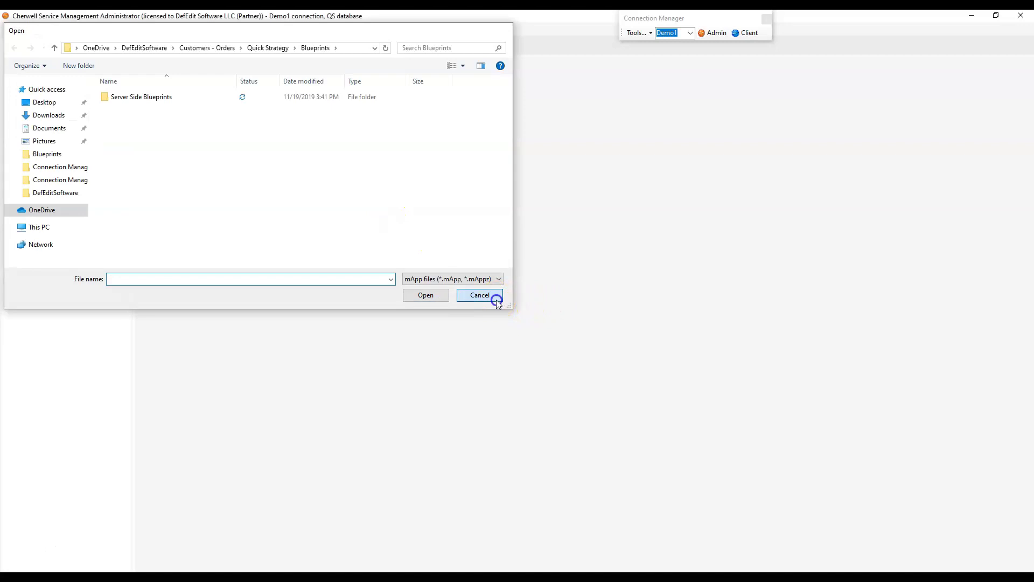
left_click(162, 167)
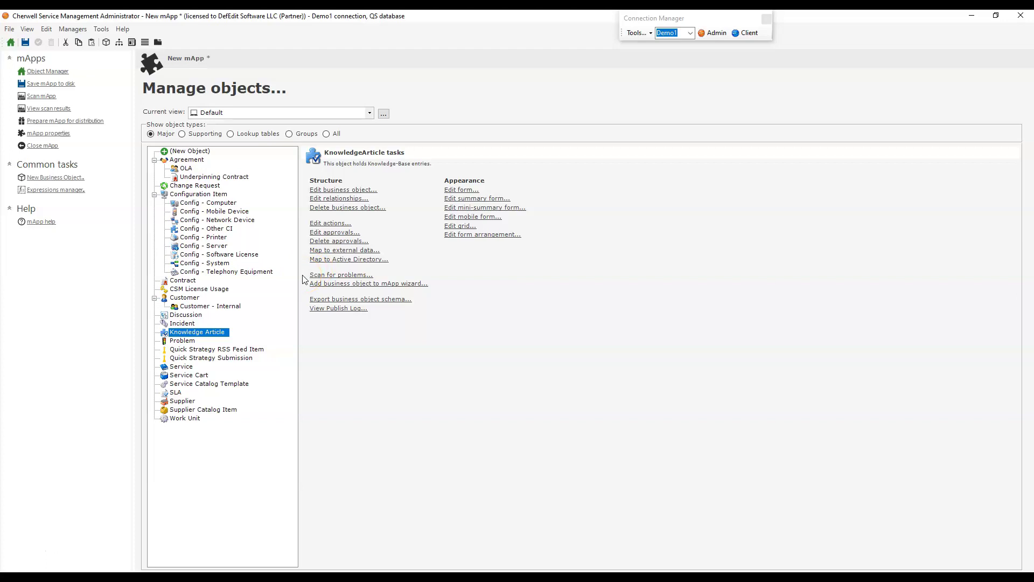
Start adding the supporting object Knowledge Reviewed By User to the mApp with high importance
left_click(193, 135)
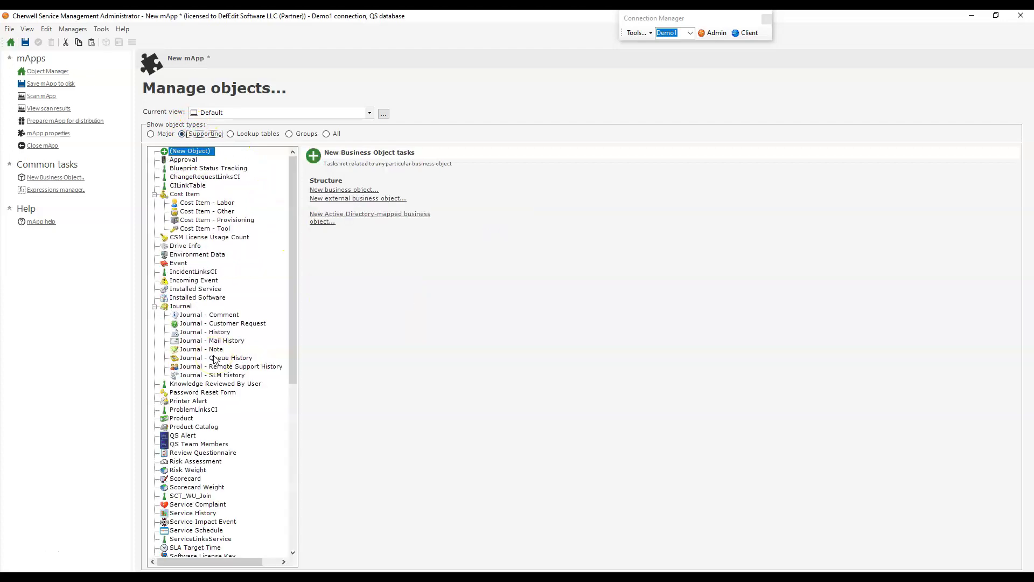
scroll(214, 360, "down", 4)
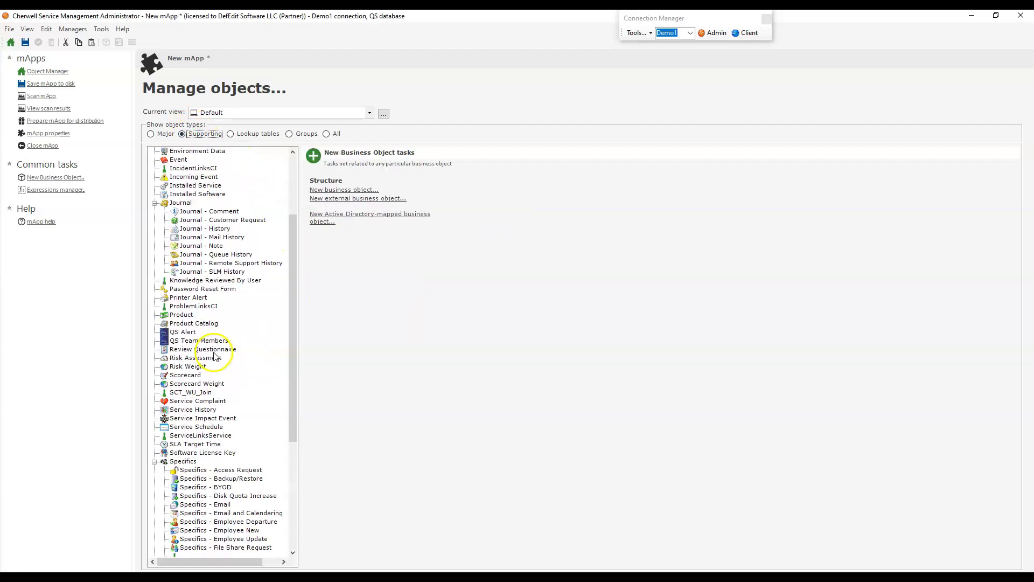
left_click(199, 281)
left_click(370, 251)
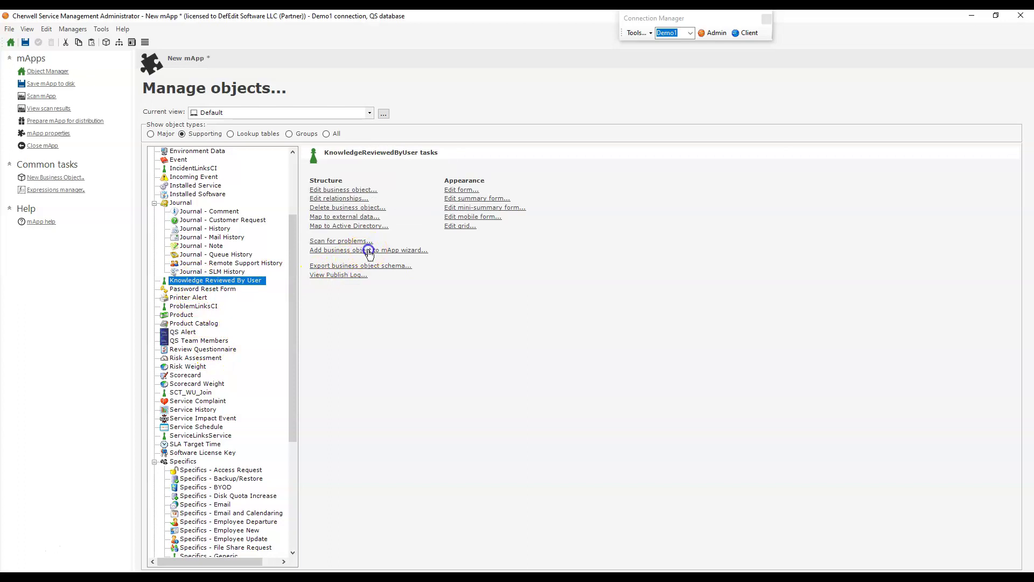
left_click(563, 386)
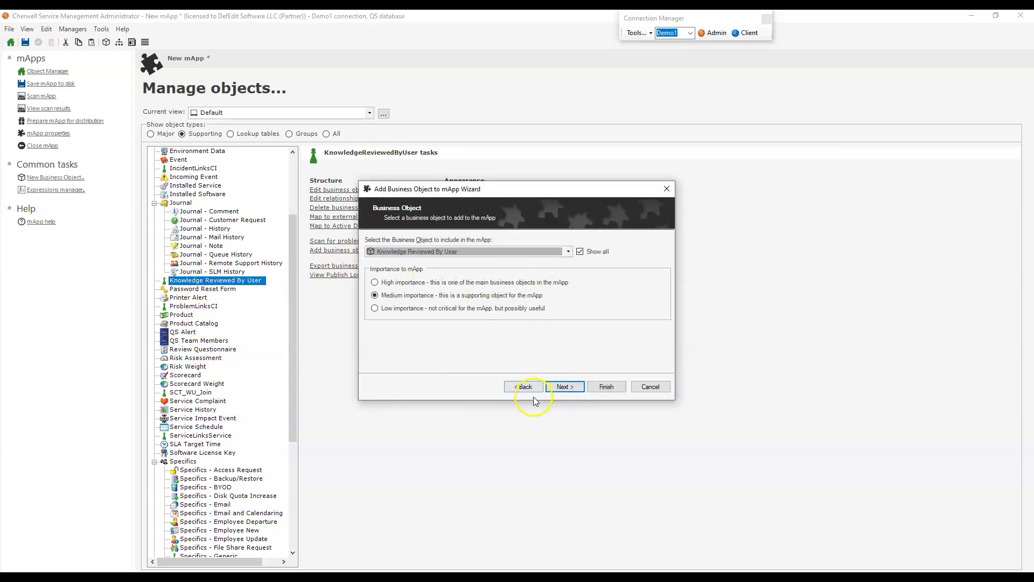
left_click(426, 282)
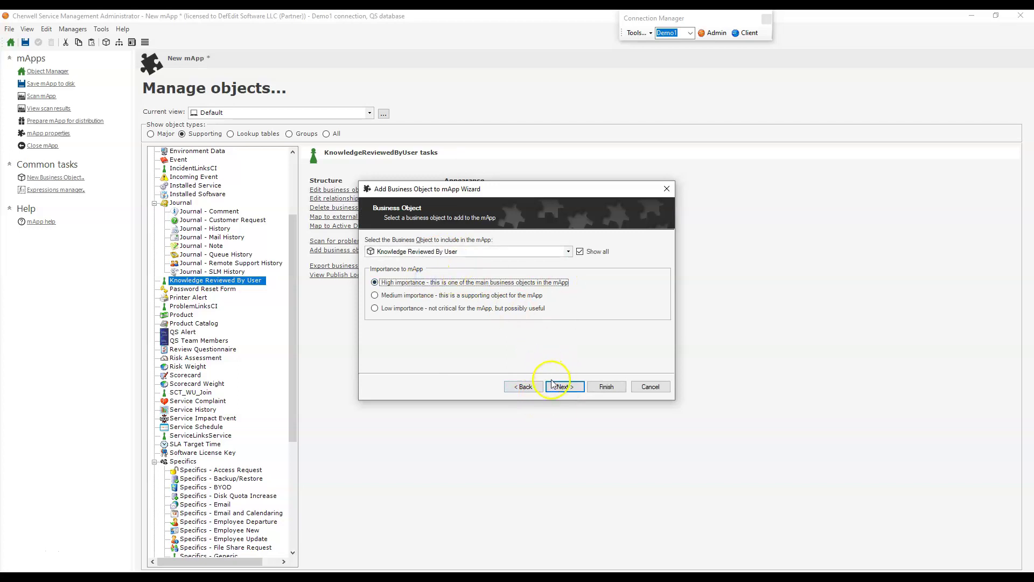
left_click(412, 295)
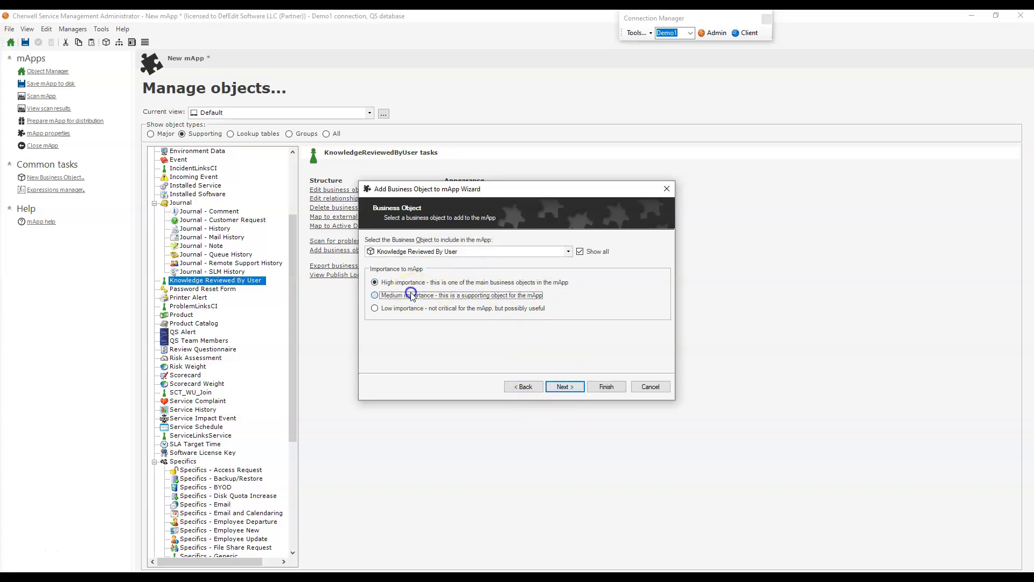
left_click(393, 280)
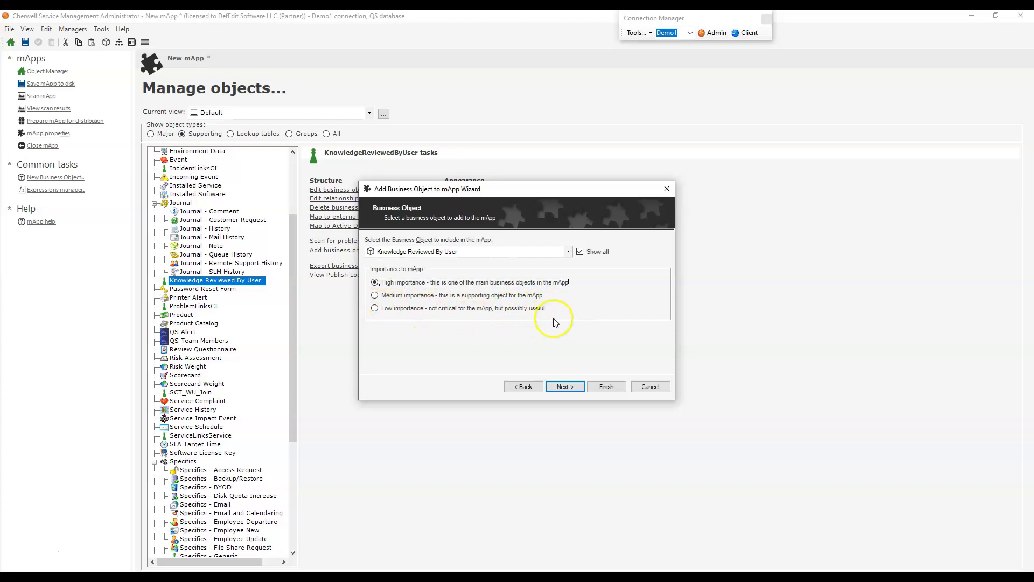
left_click(563, 385)
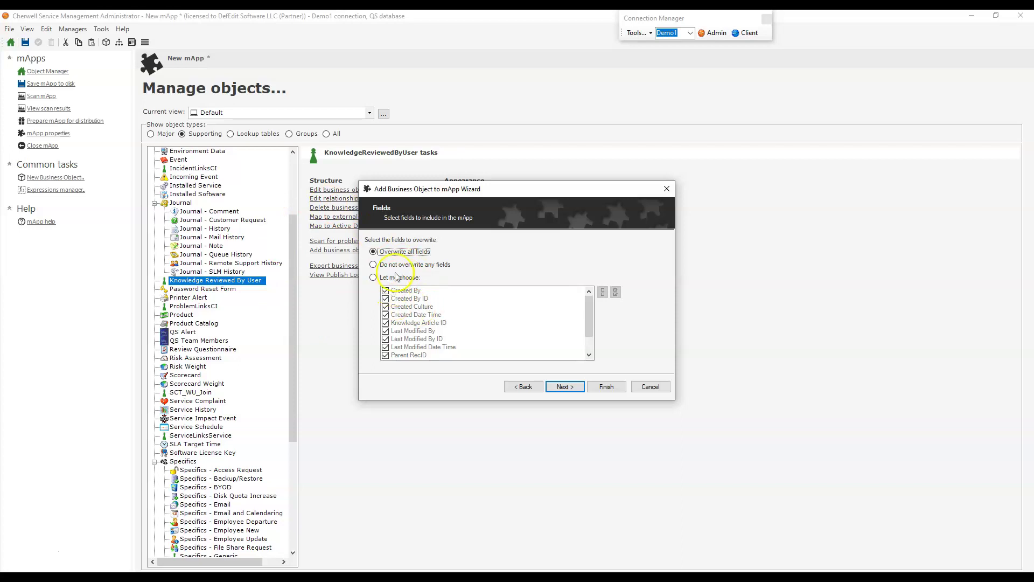
Finish adding Knowledge Reviewed By User, overwriting all fields and only the default forms and default grid
left_click(574, 388)
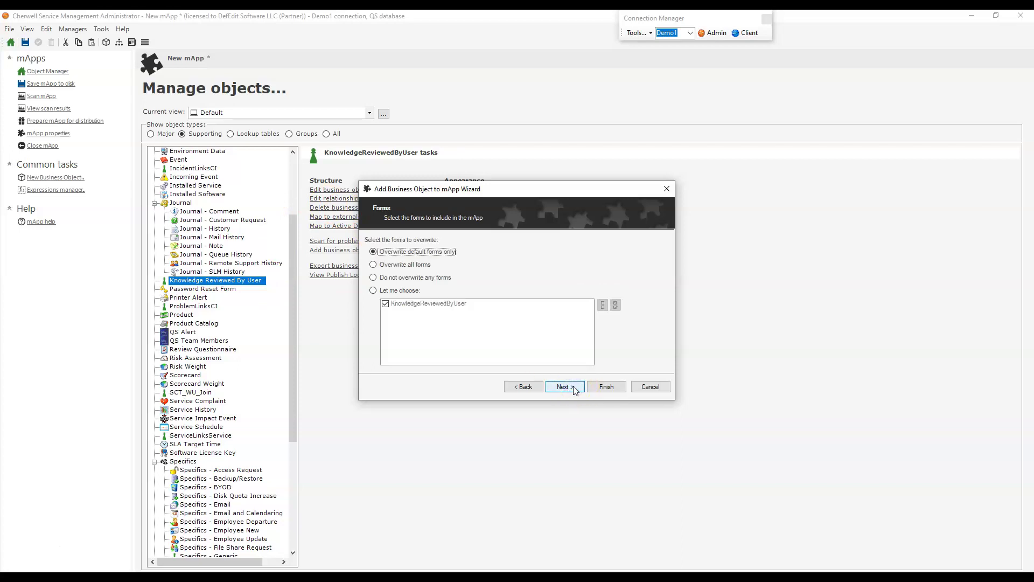
left_click(574, 388)
left_click(575, 388)
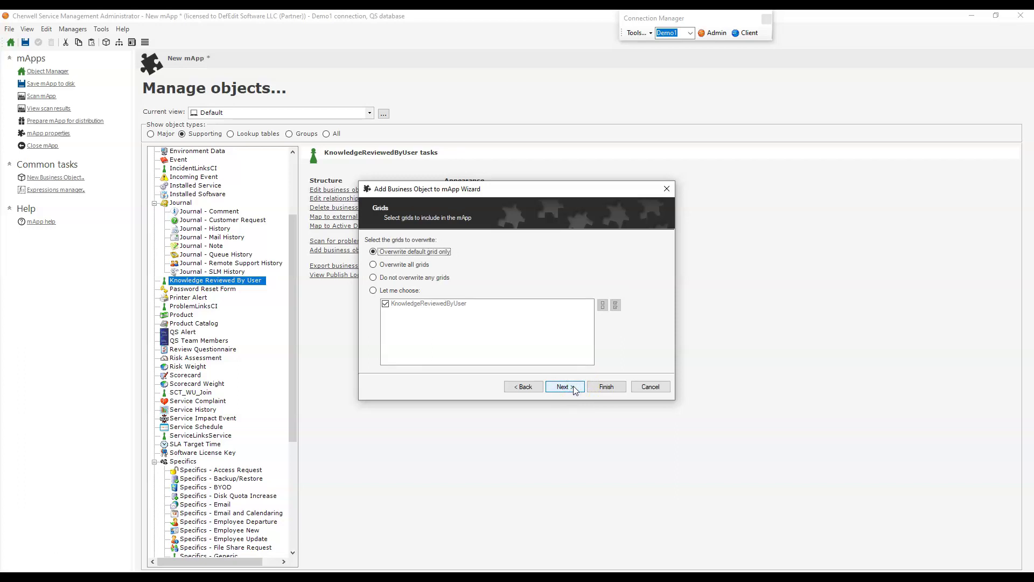
left_click(602, 387)
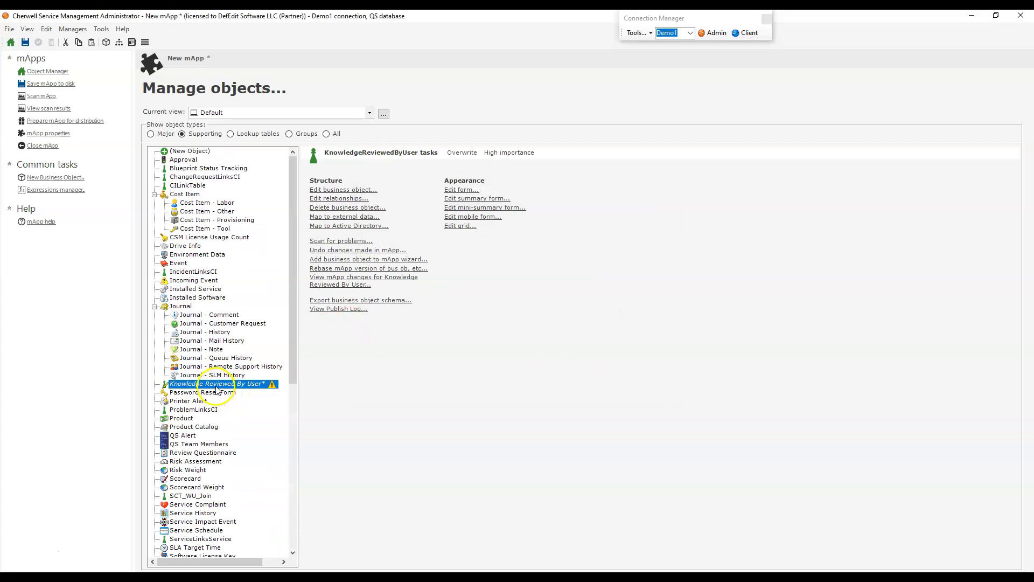
Start adding the major object Knowledge Article to the mApp with medium importance and without overwriting any fields
left_click(151, 134)
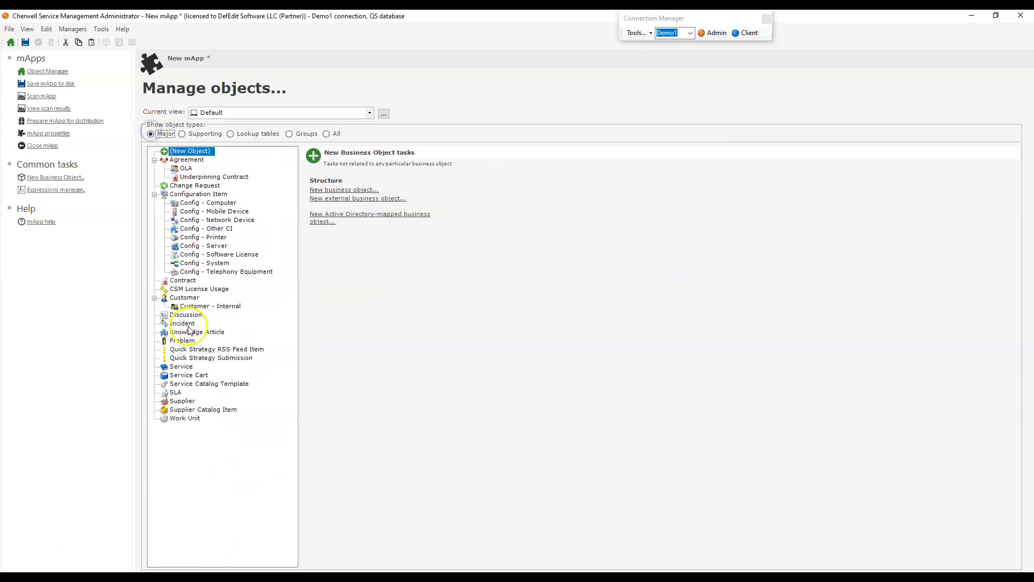
left_click(203, 333)
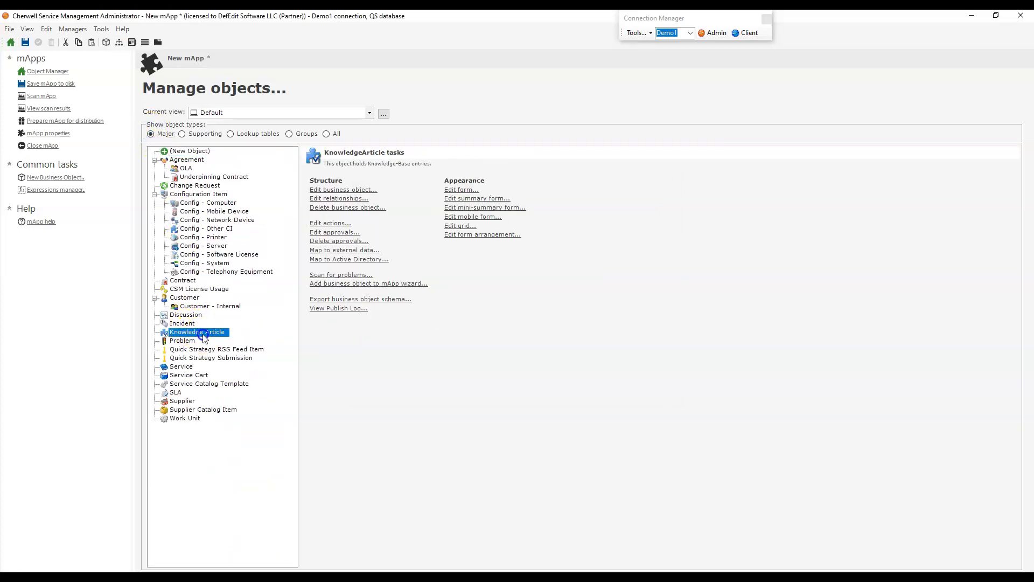
left_click(334, 285)
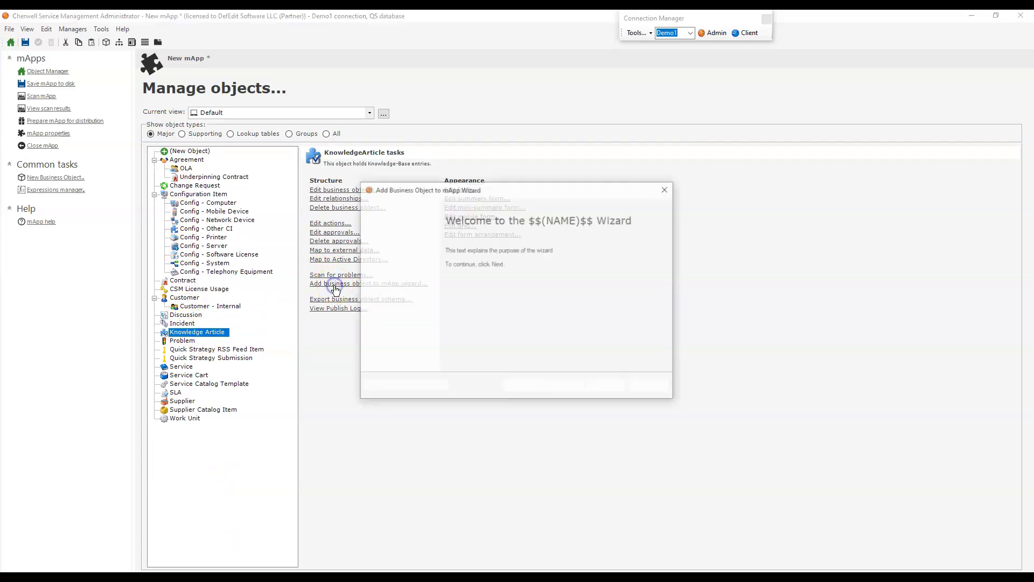
left_click(570, 392)
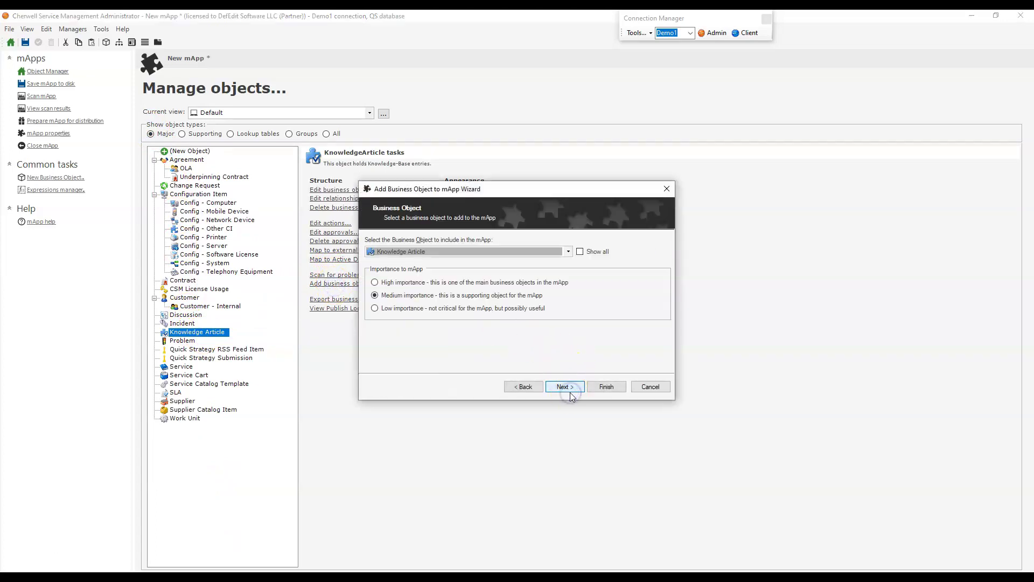
left_click(571, 393)
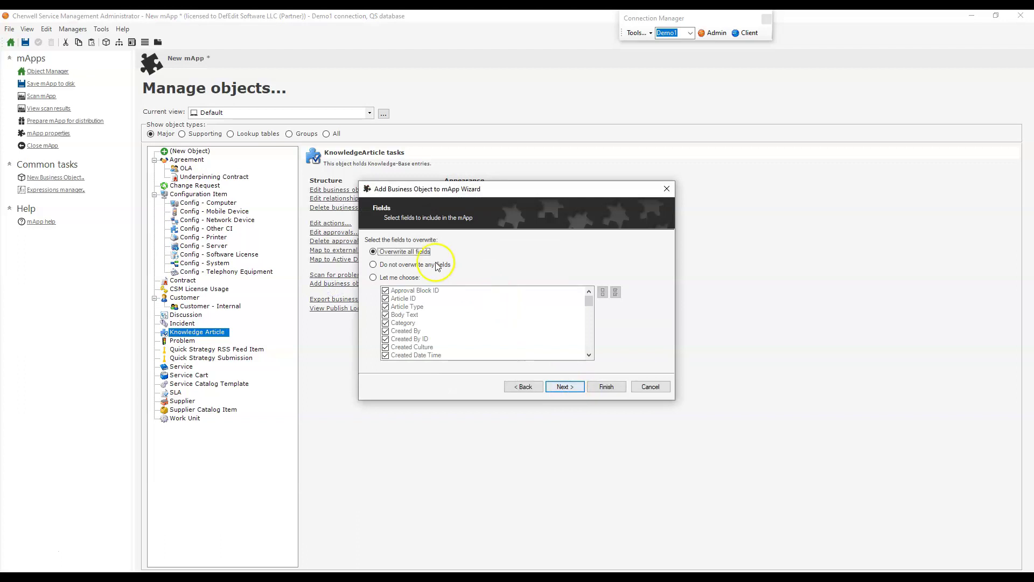
left_click(410, 264)
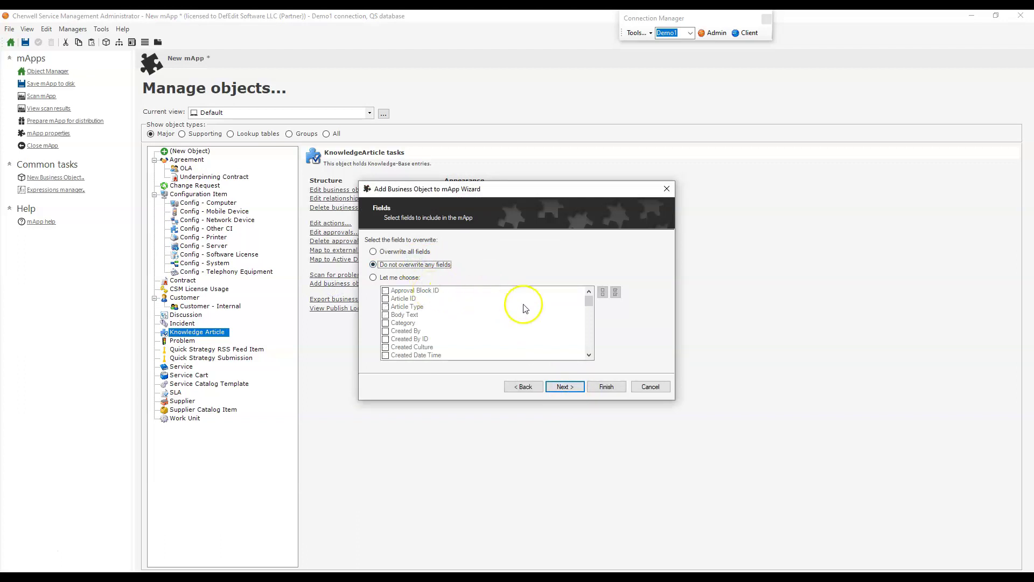
left_click(566, 388)
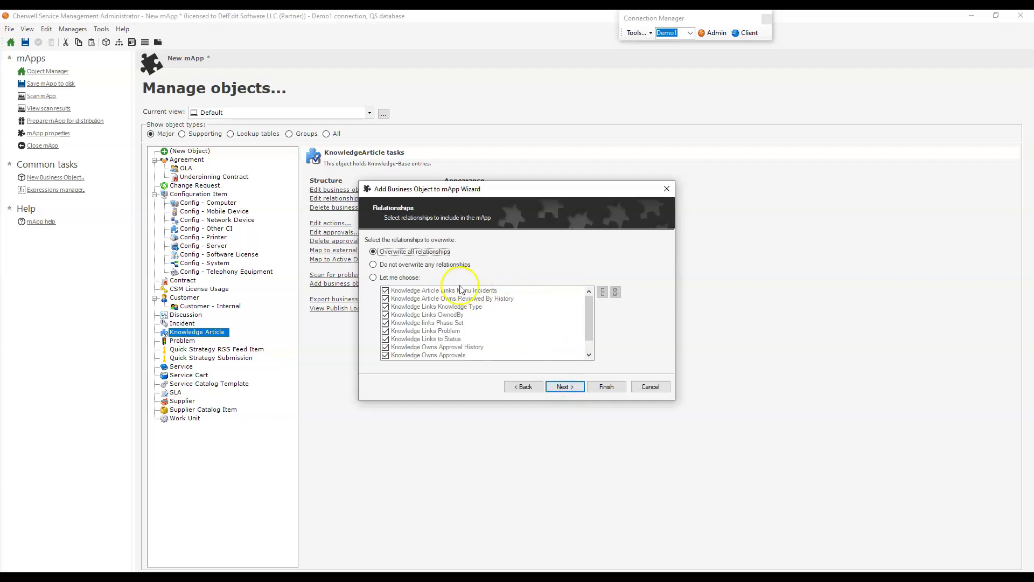
Include only the relationship Knowledge Article Owns Reviewed By History for Knowledge Article in the mApp
left_click(526, 387)
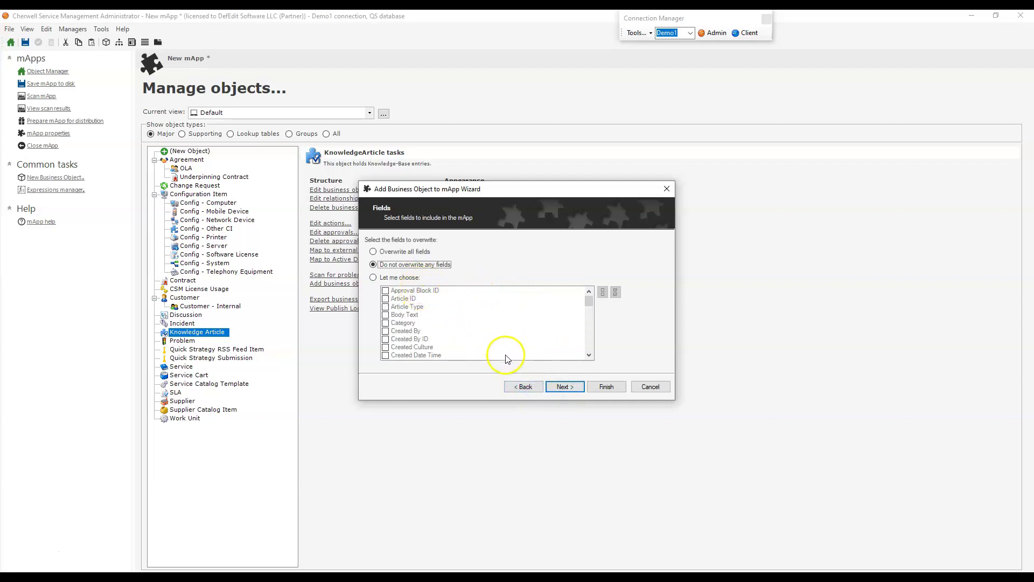
left_click(581, 390)
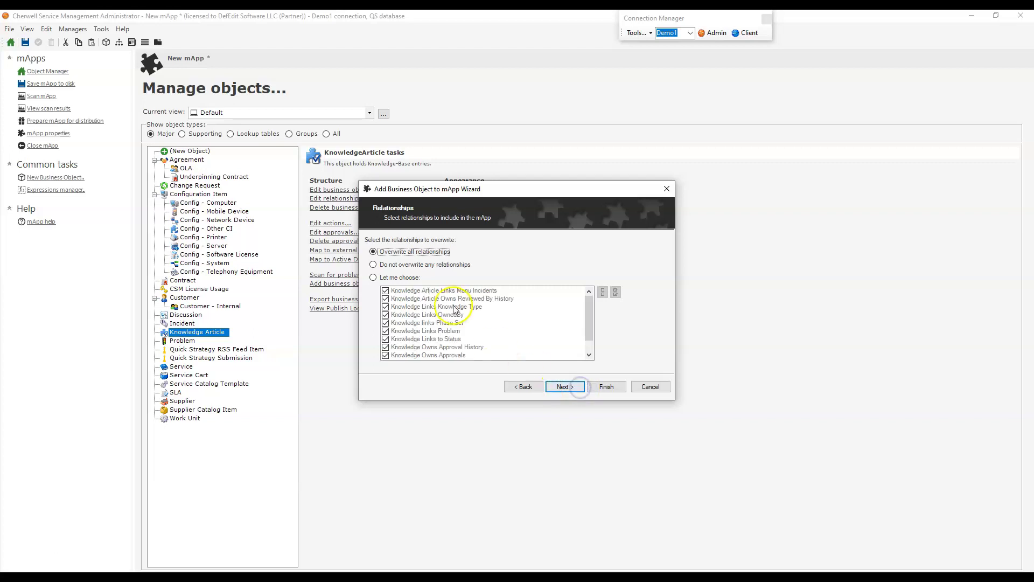
left_click(408, 267)
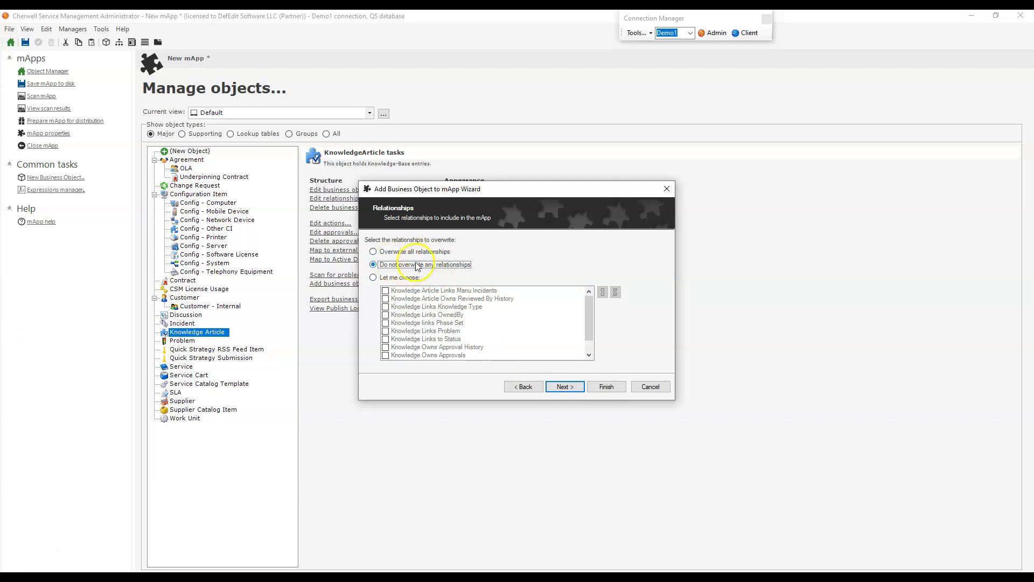
left_click(407, 279)
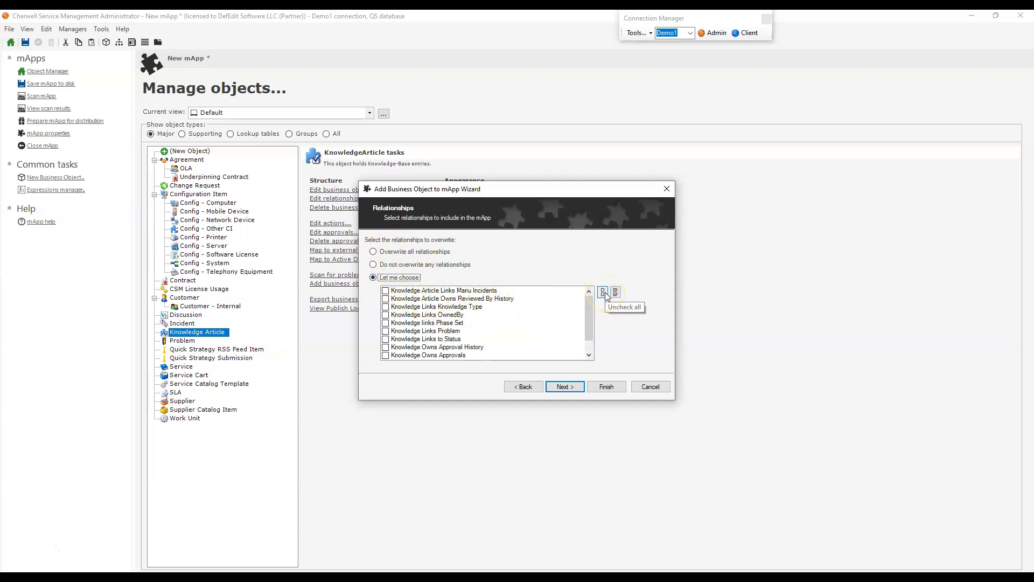
left_click(385, 300)
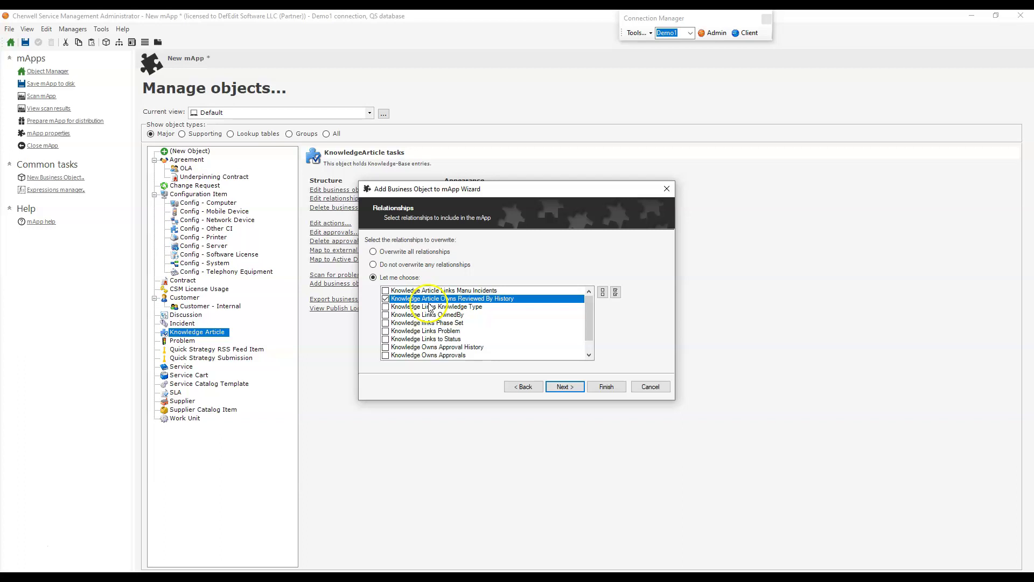
left_click(562, 387)
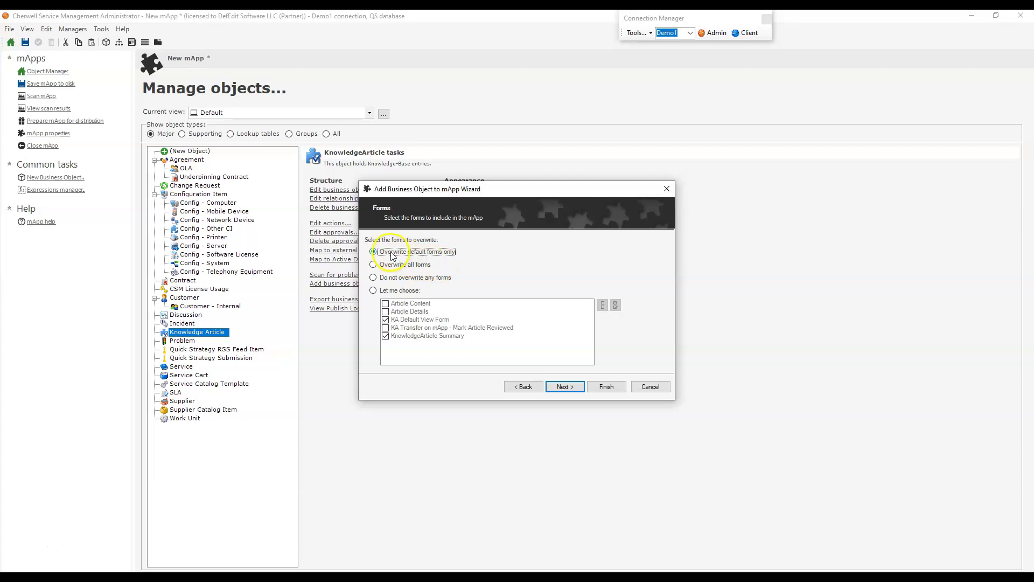
Include only the form KA Transfer on mApp - Mark Article Reviewed for Knowledge Article, without overwriting any grids
left_click(404, 292)
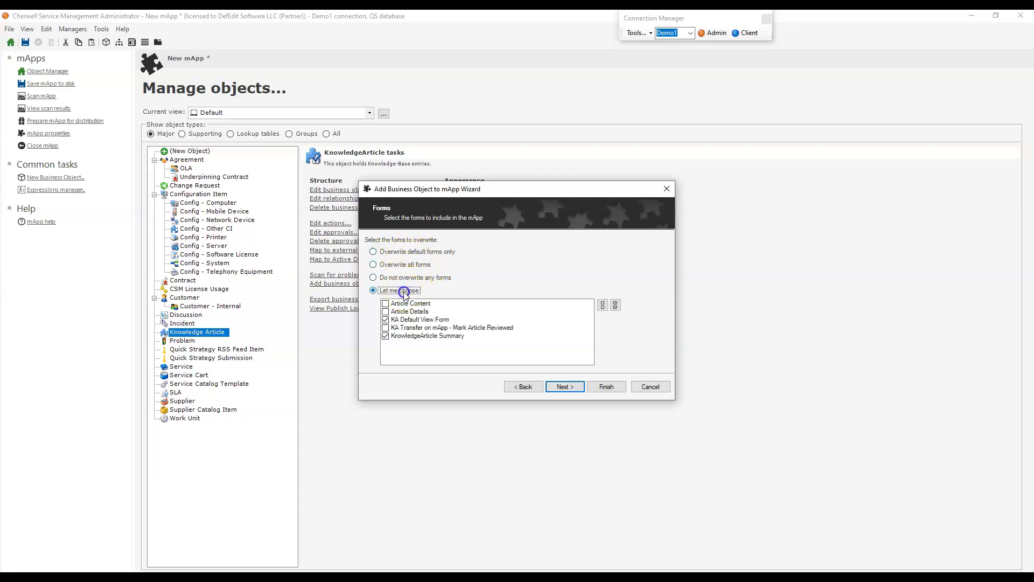
left_click(385, 320)
left_click(386, 327)
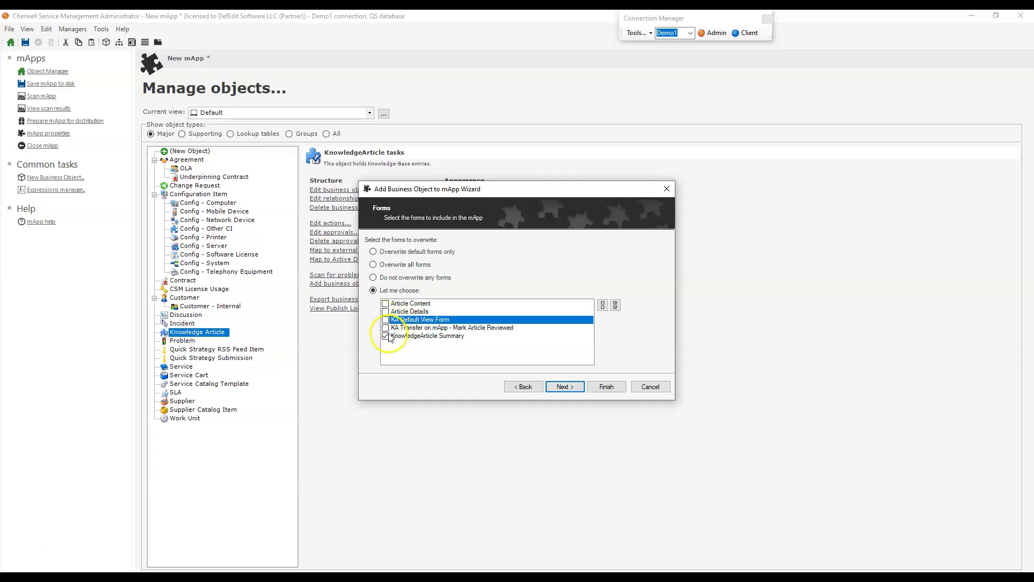
left_click(385, 336)
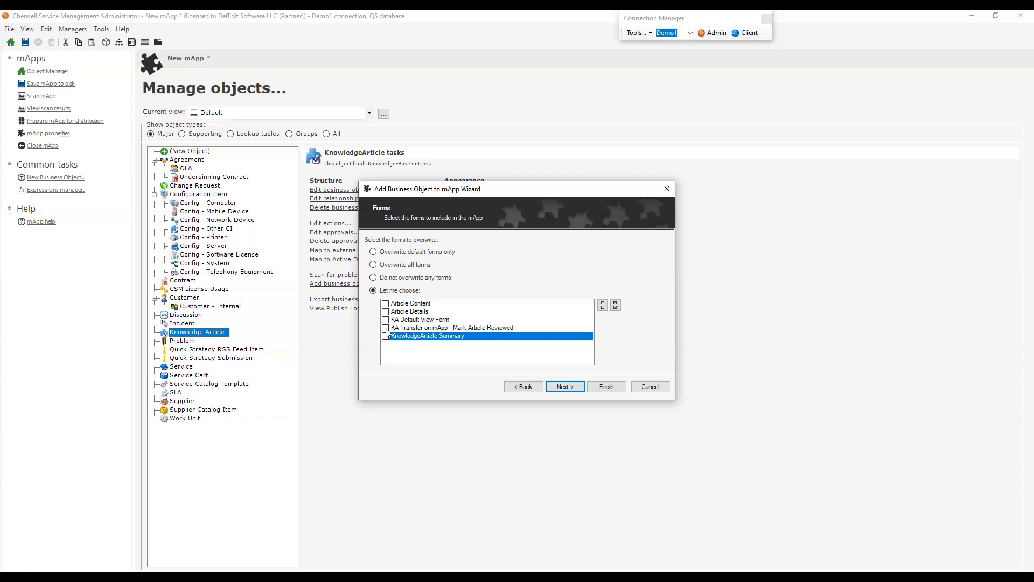
left_click(386, 328)
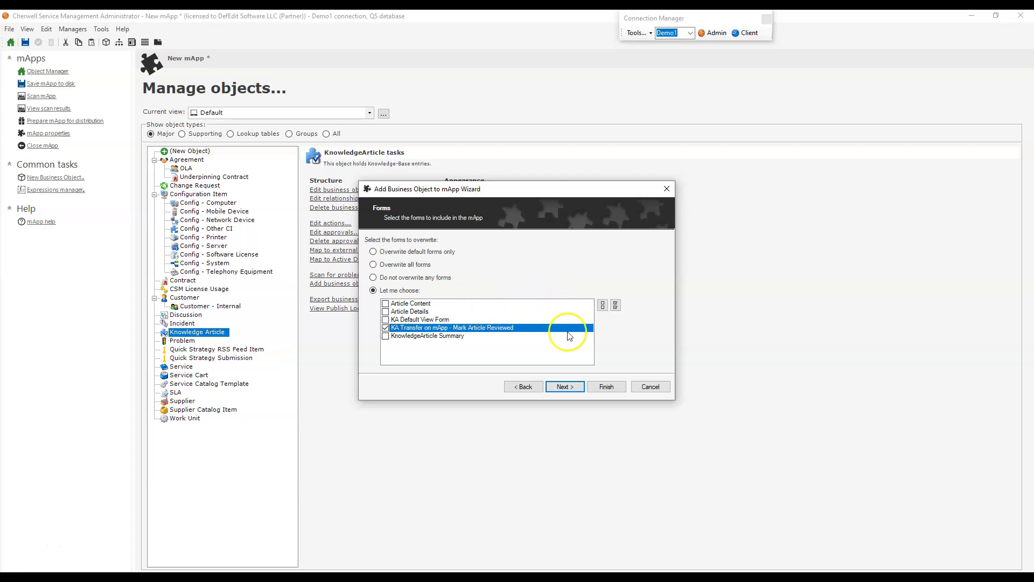
left_click(568, 387)
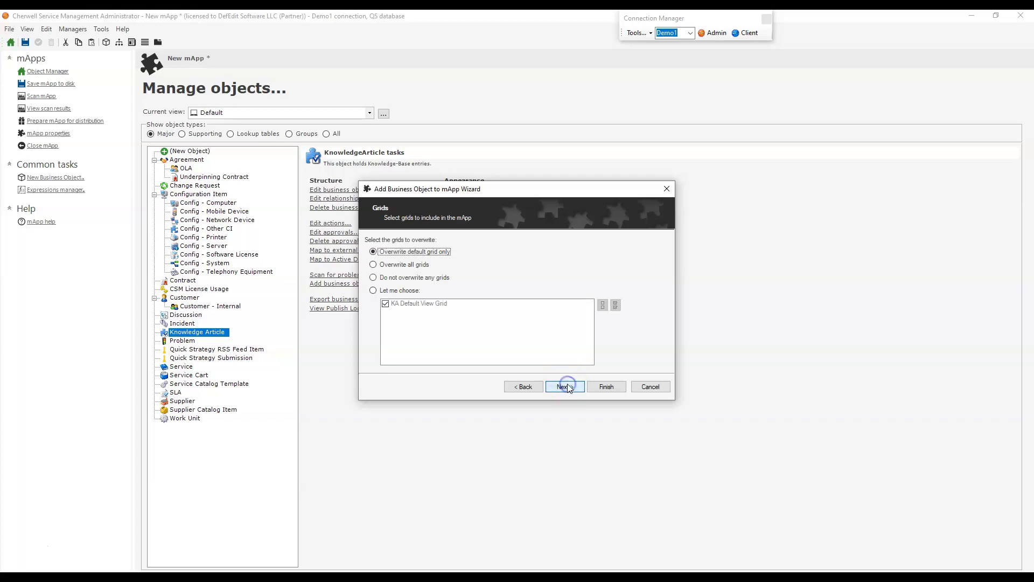
left_click(401, 278)
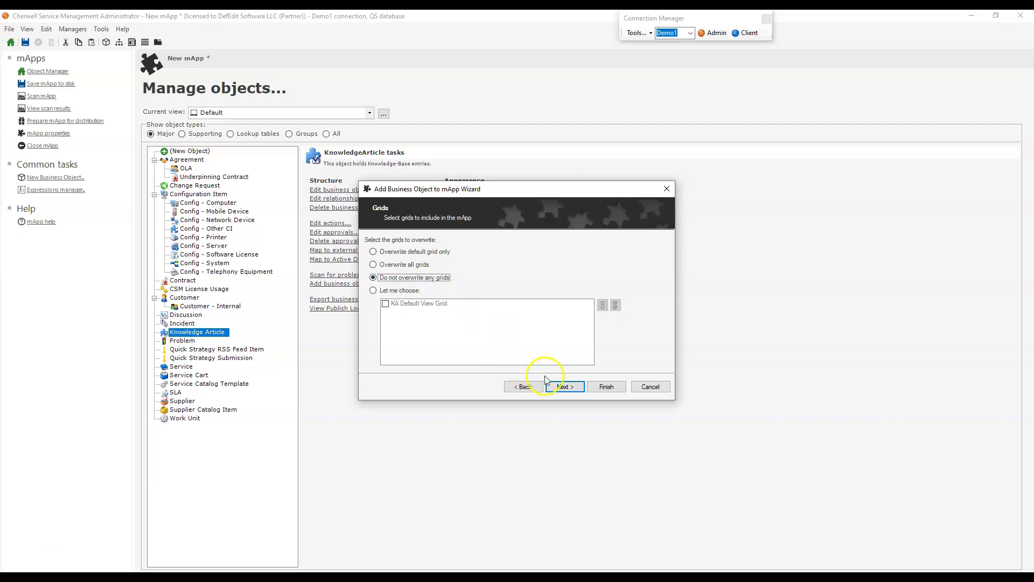
left_click(562, 387)
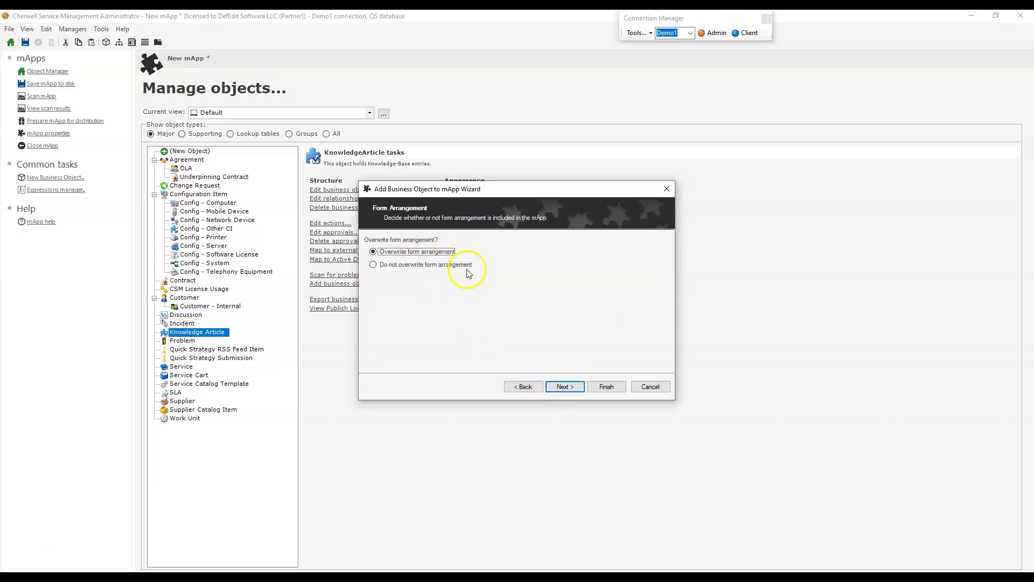
Finish adding Knowledge Article without overwriting its form arrangement, approvals or actions, and check its form arrangement
left_click(452, 266)
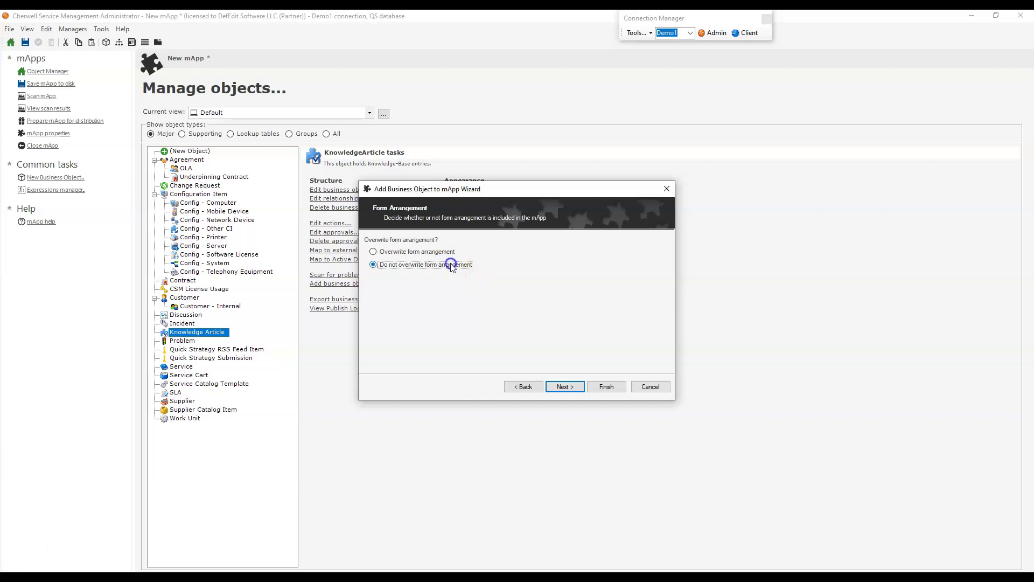
left_click(563, 387)
left_click(427, 267)
left_click(561, 388)
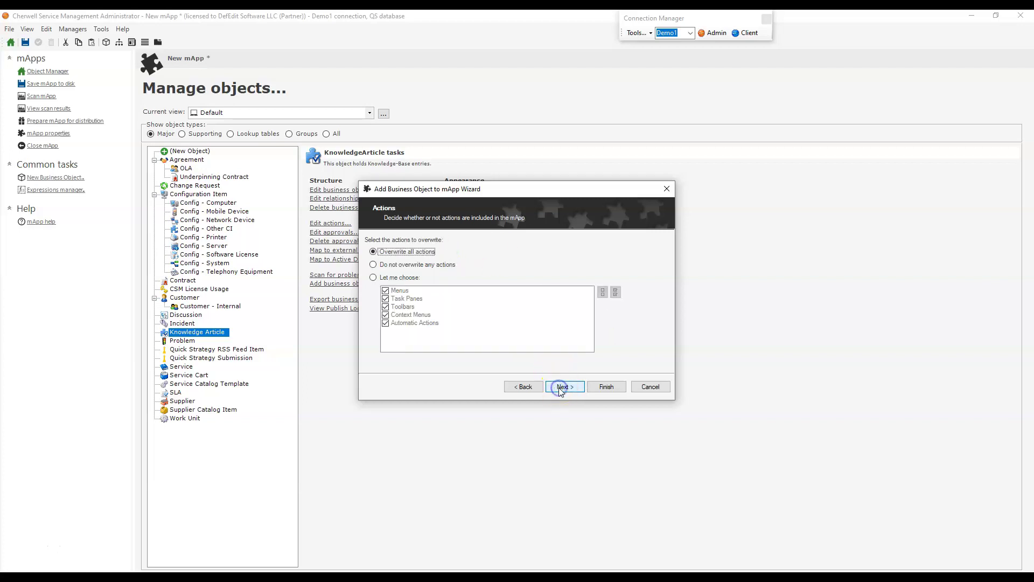
left_click(432, 265)
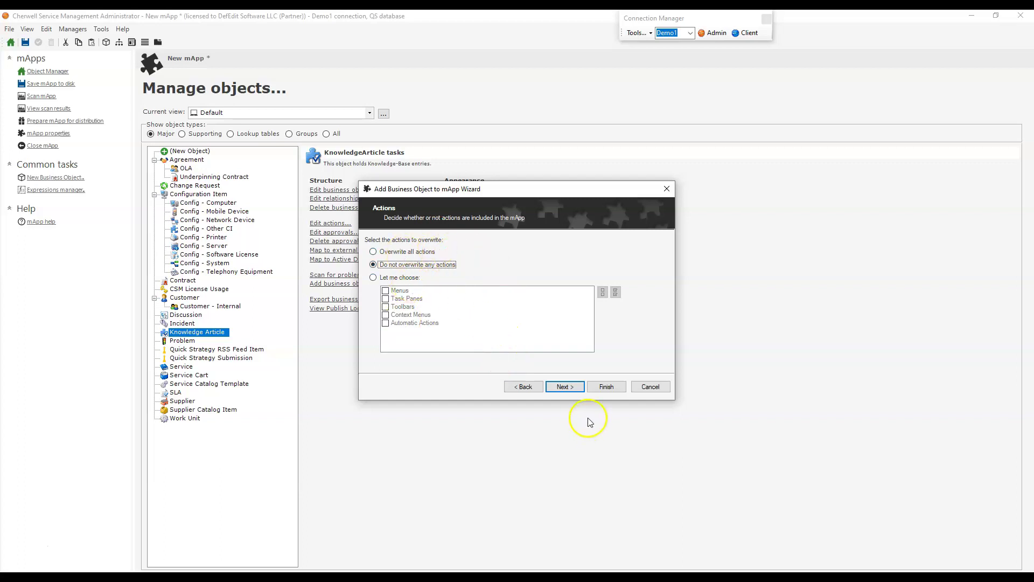
left_click(569, 387)
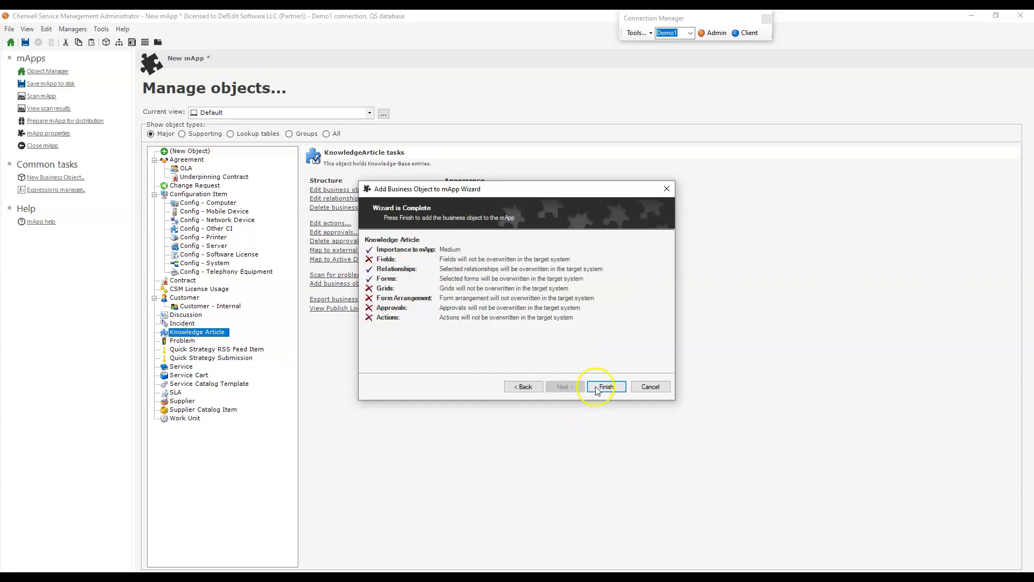
left_click(595, 387)
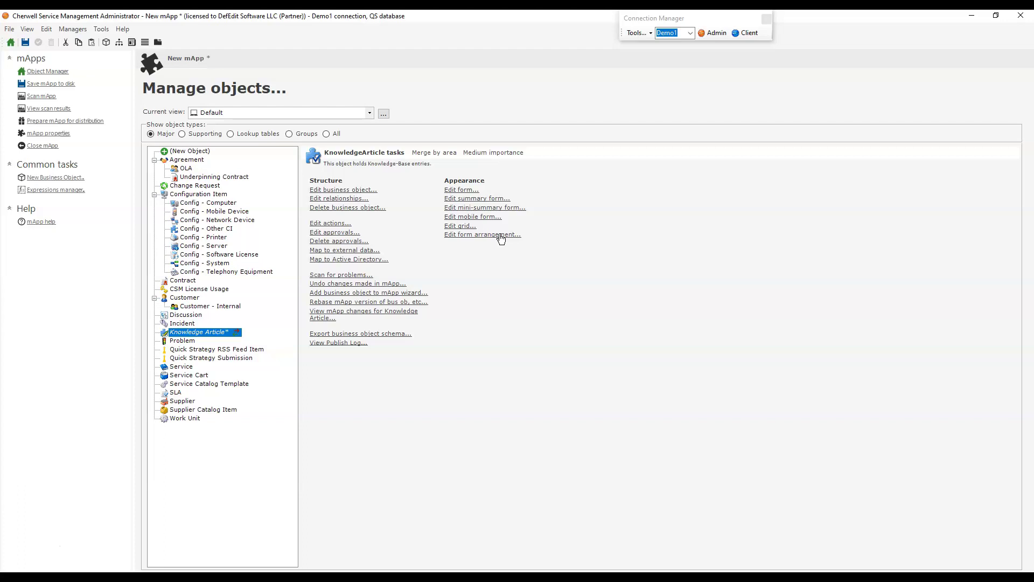
left_click(484, 238)
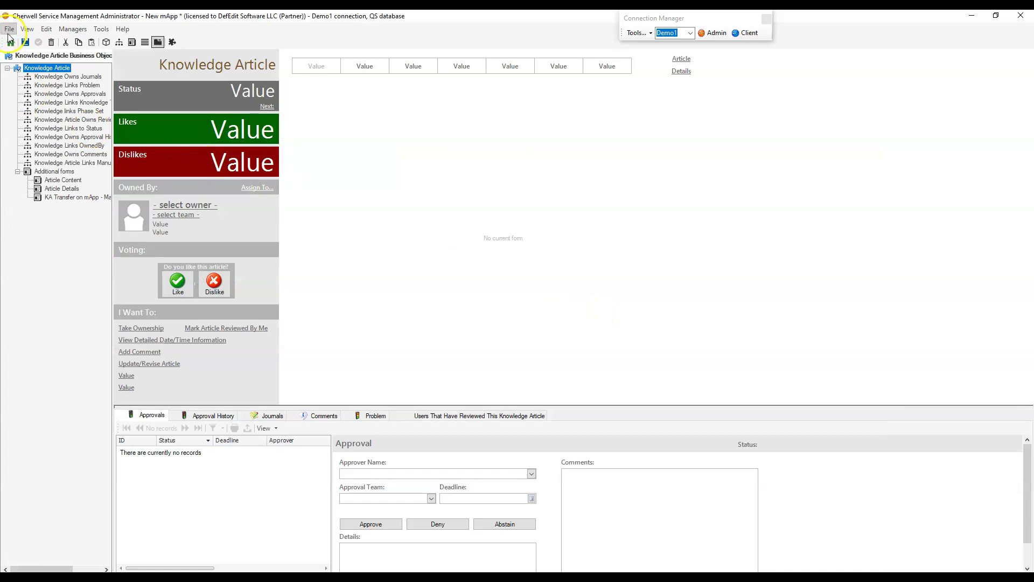
left_click(10, 42)
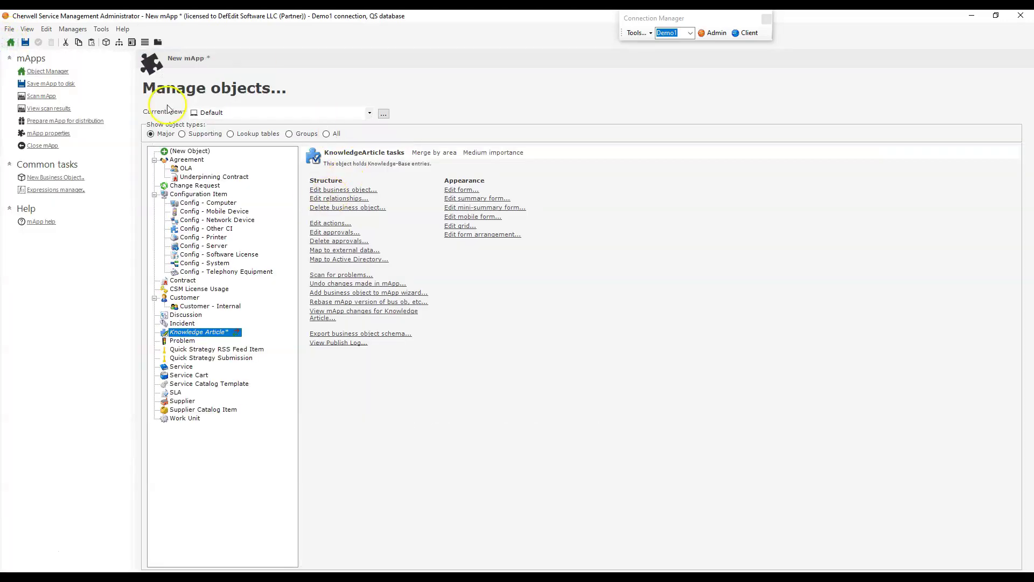
Include both Knowledge Article searches from the global mApps folder in the mApp, set to Overwrite if already present and Import if not present
left_click(72, 29)
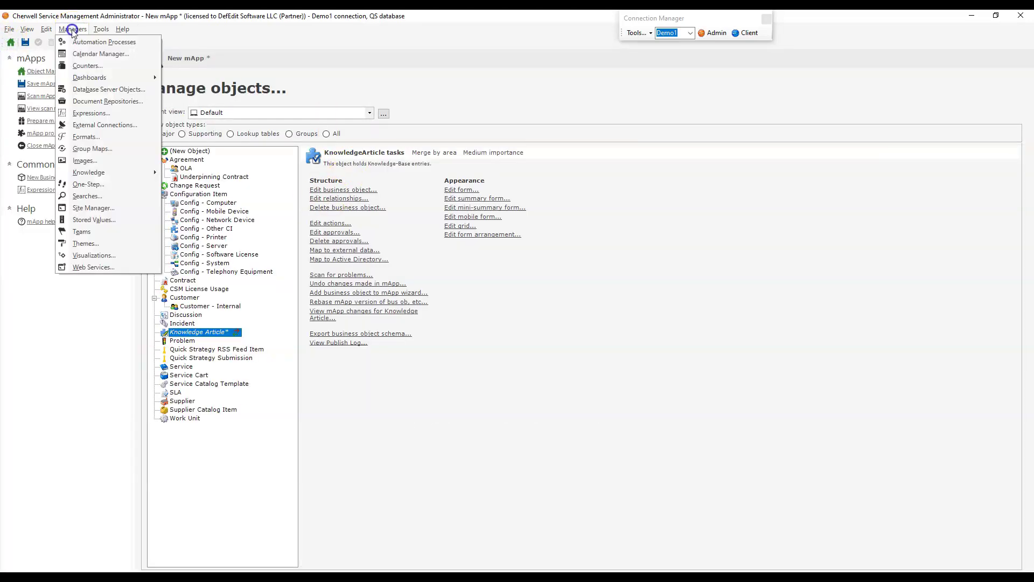
left_click(105, 195)
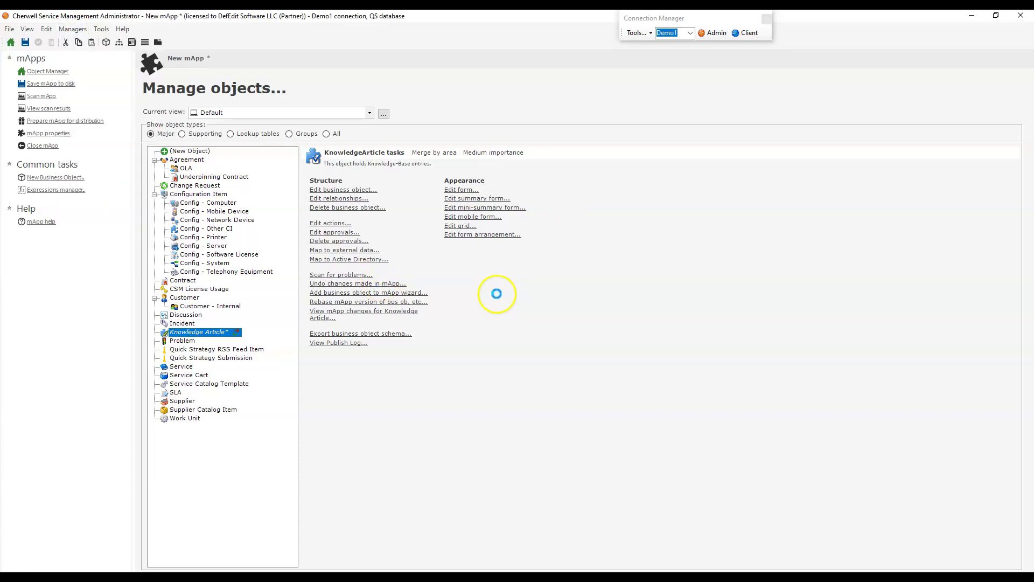
left_click_drag(377, 241, 223, 153)
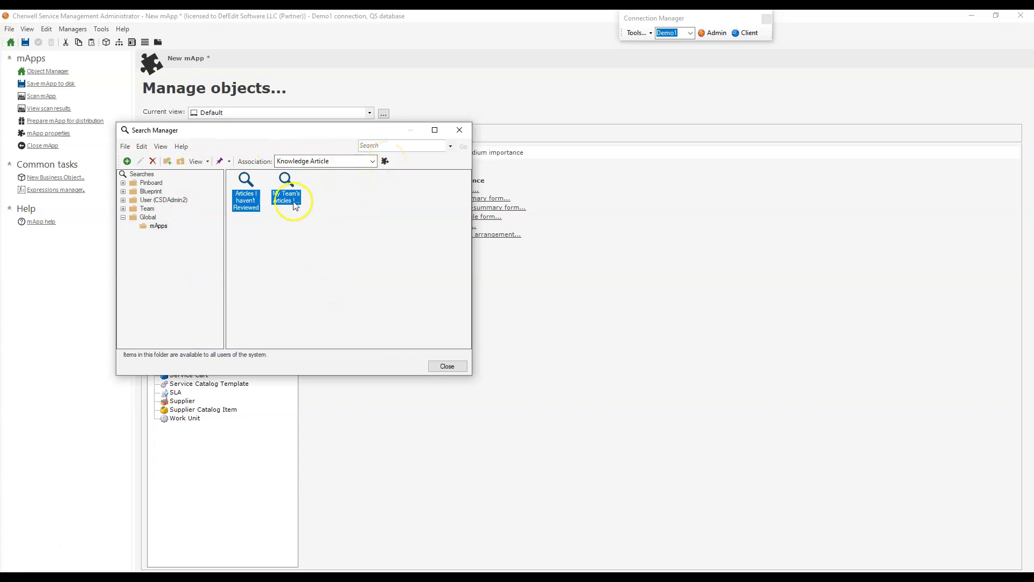
right_click(286, 185)
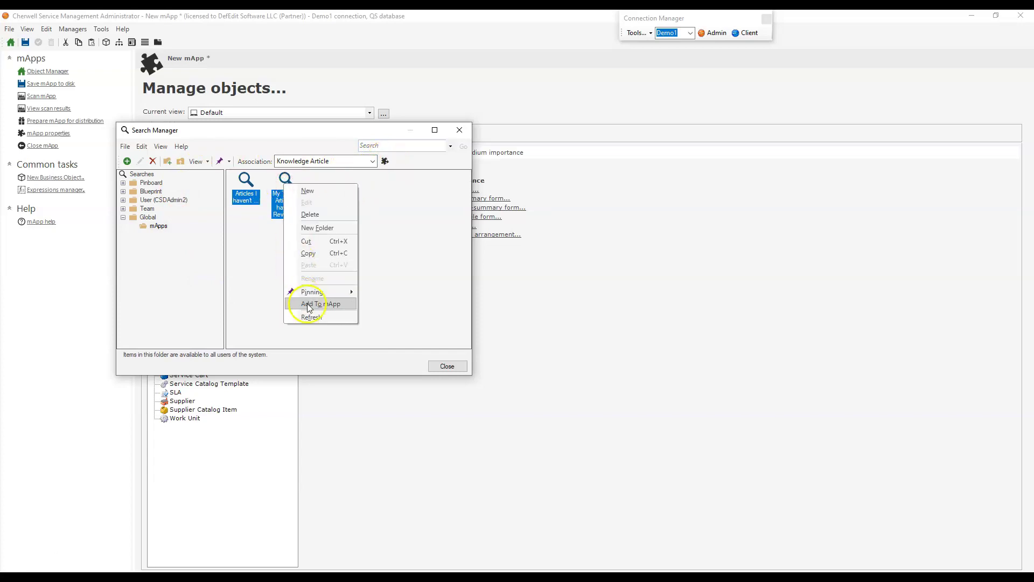
left_click(384, 162)
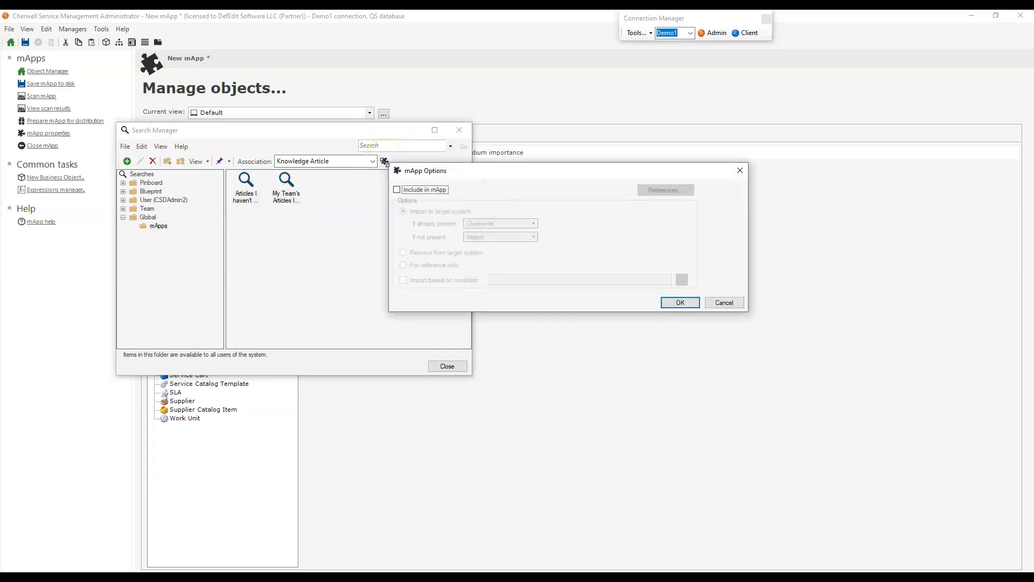
left_click(427, 192)
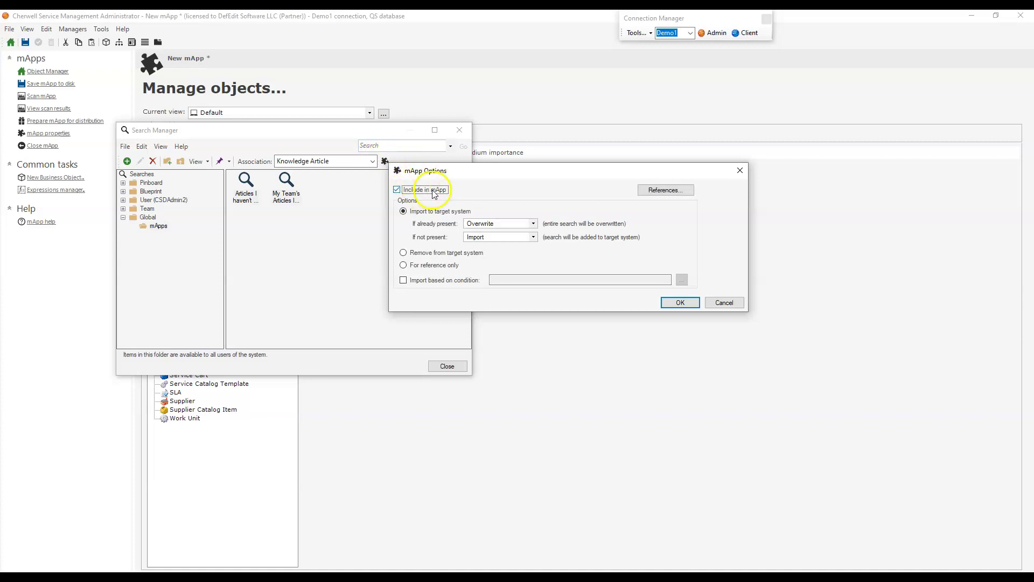
left_click(485, 224)
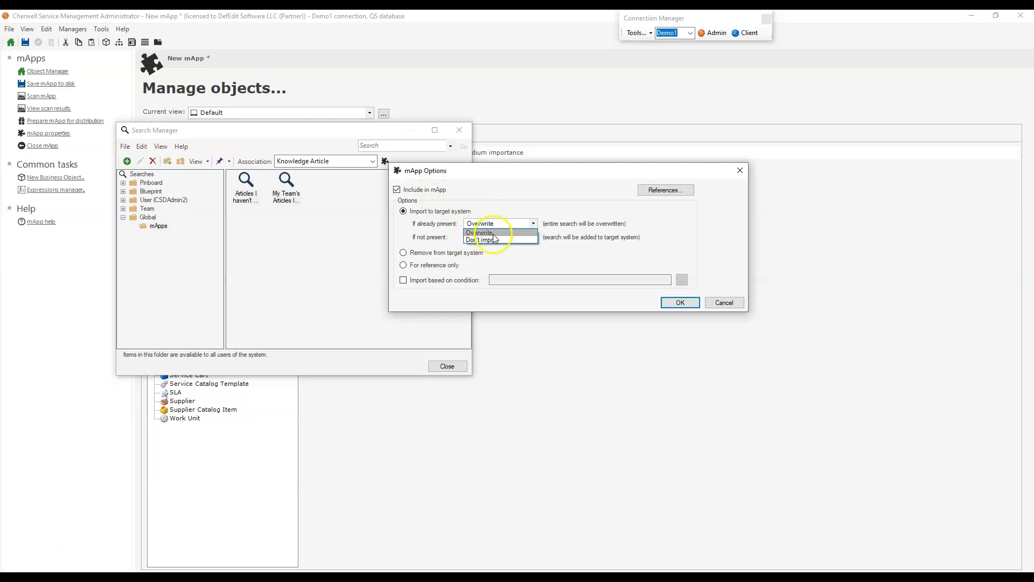
left_click(496, 226)
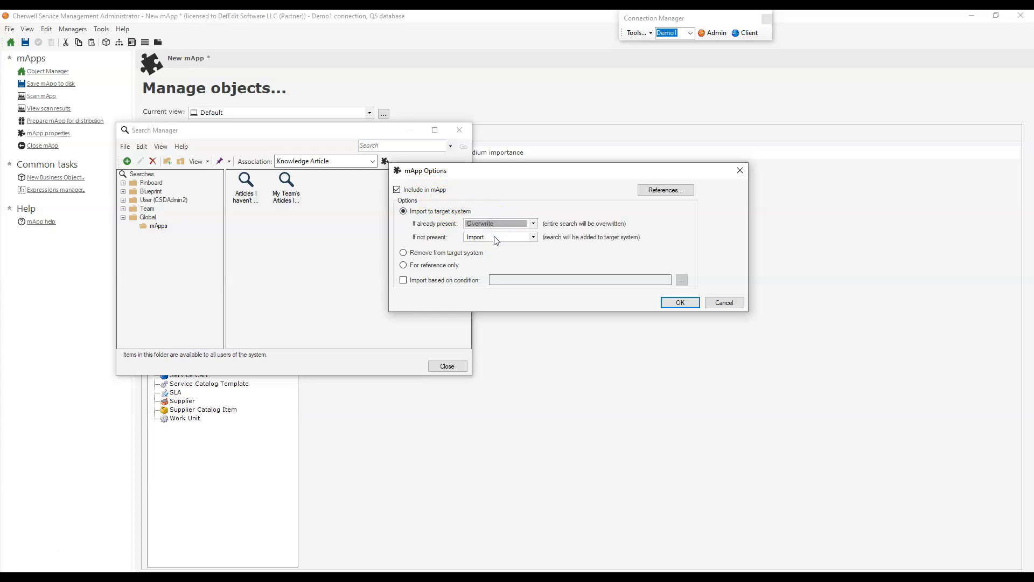
left_click(495, 238)
left_click(494, 236)
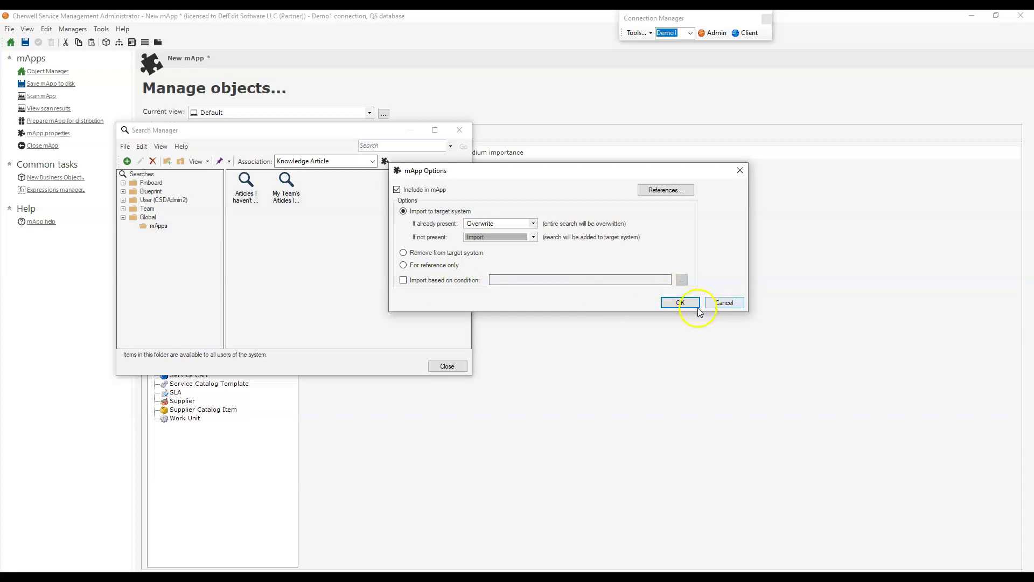
left_click(681, 303)
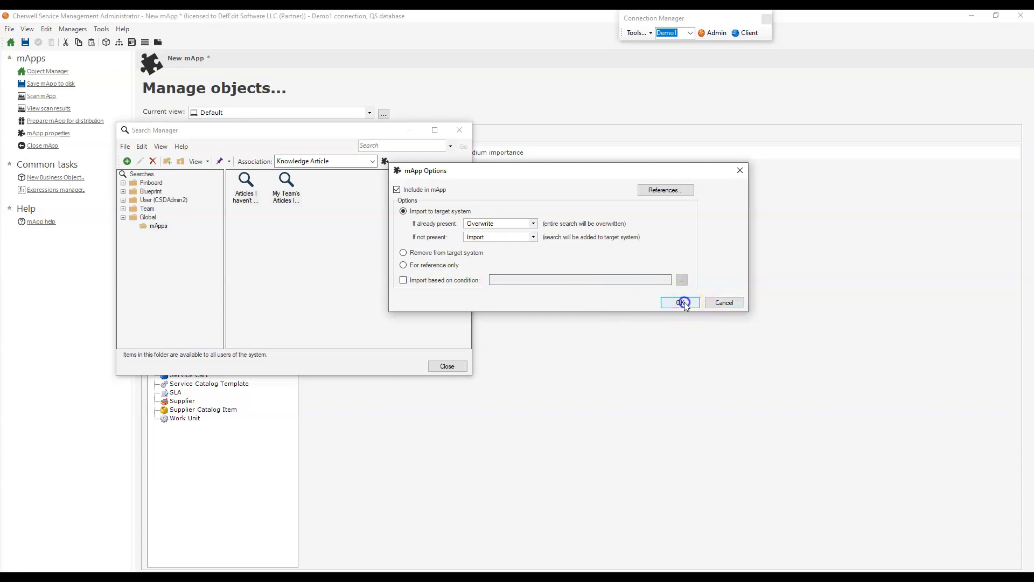
Look through the available search associations and close the Search Manager
left_click(310, 162)
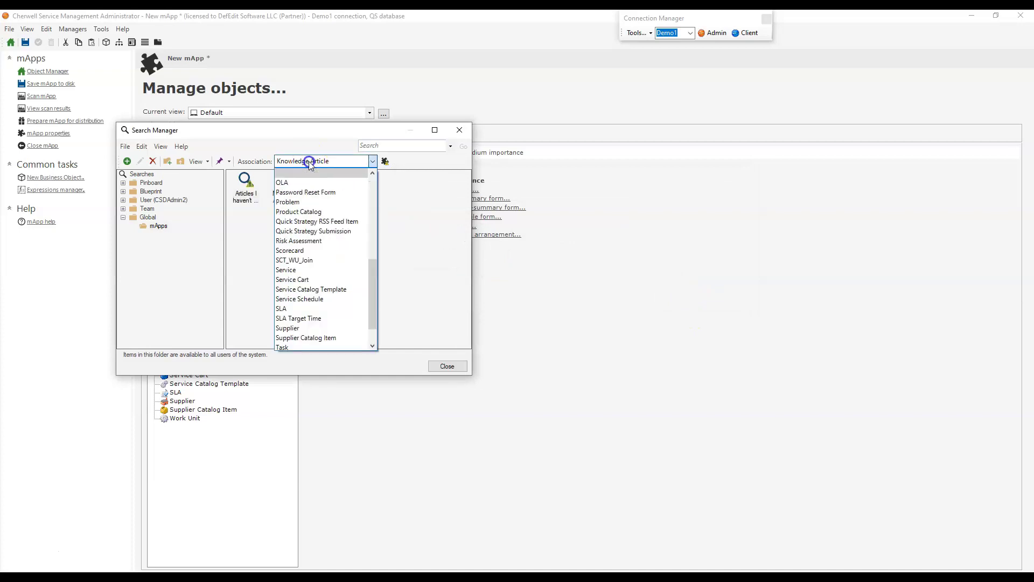
left_click(310, 162)
left_click(311, 161)
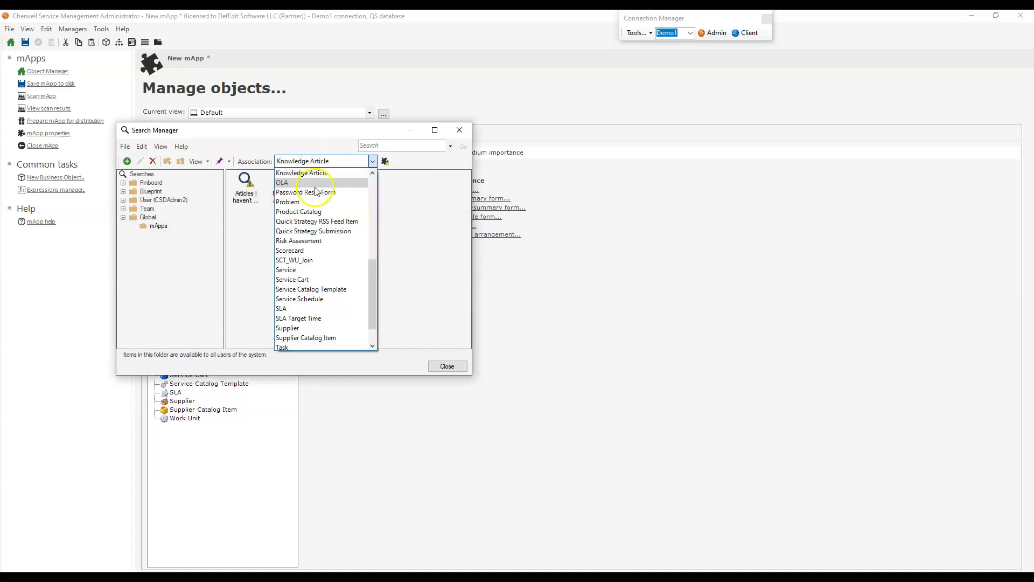
scroll(324, 189, "up", 3)
left_click(460, 130)
left_click(460, 130)
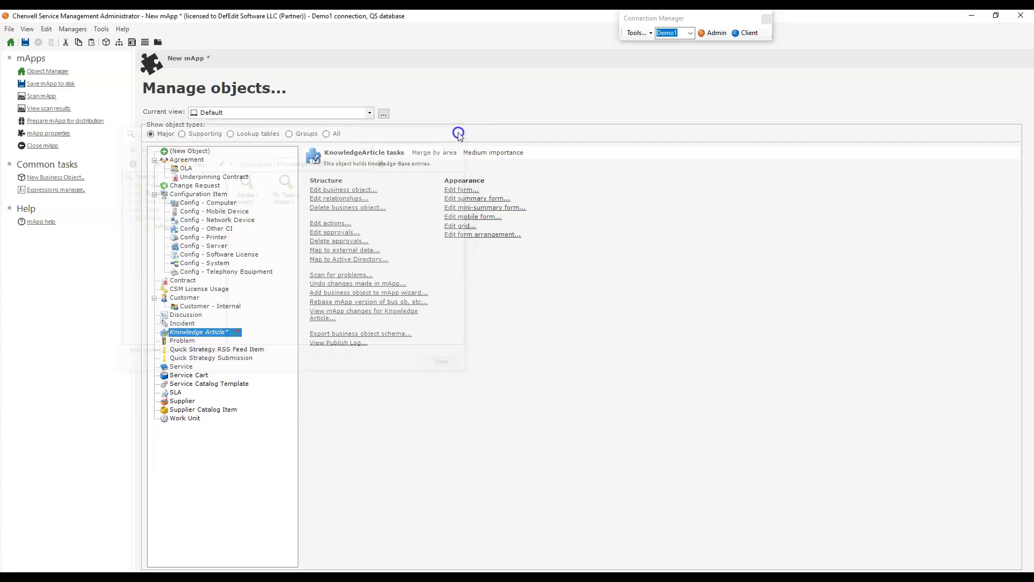
Add the global One-Step Mark Knowledge Article Reviewed By Me to the mApp and close the One-Step Action Manager
left_click(72, 29)
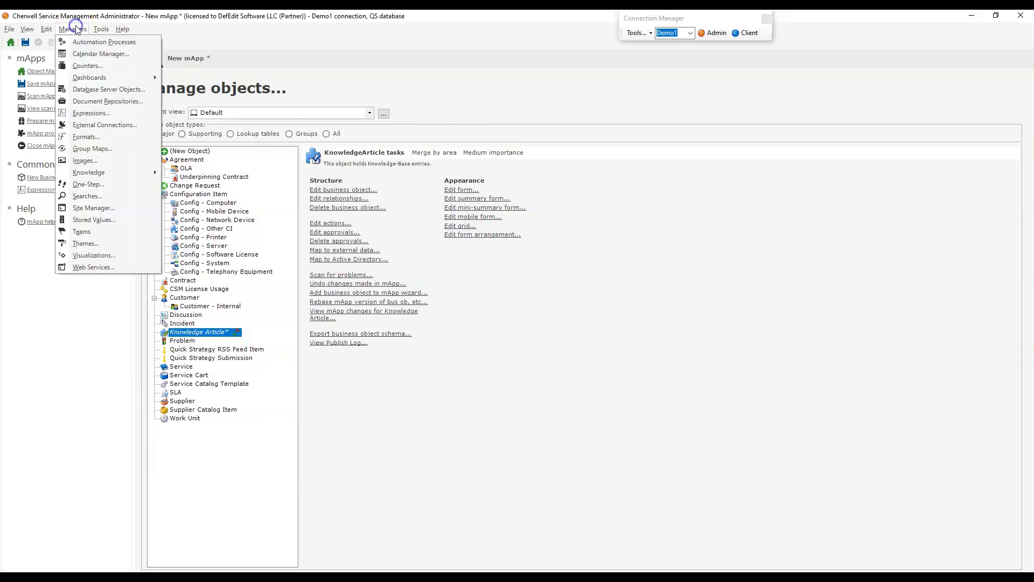
left_click(118, 190)
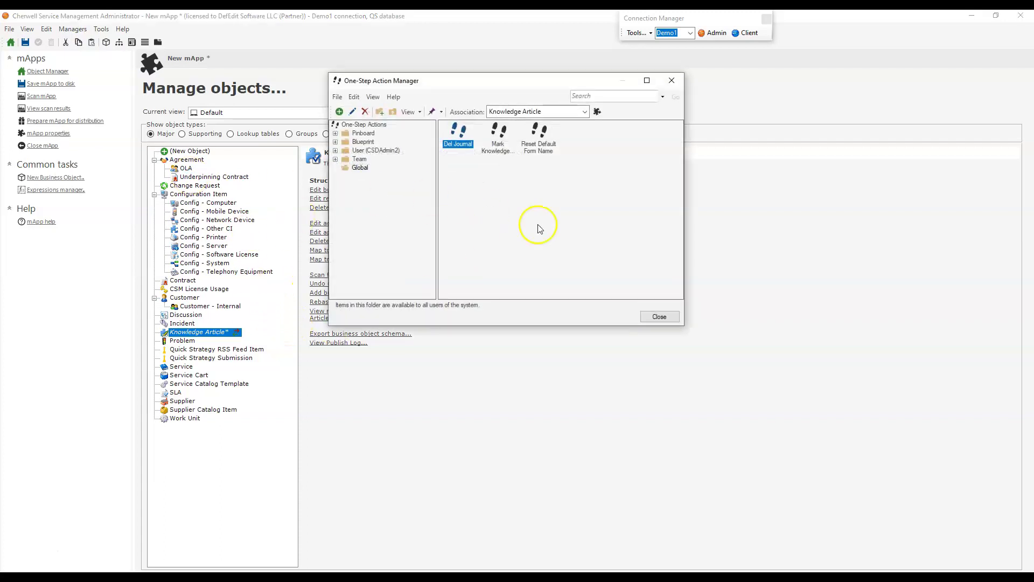
left_click(499, 134)
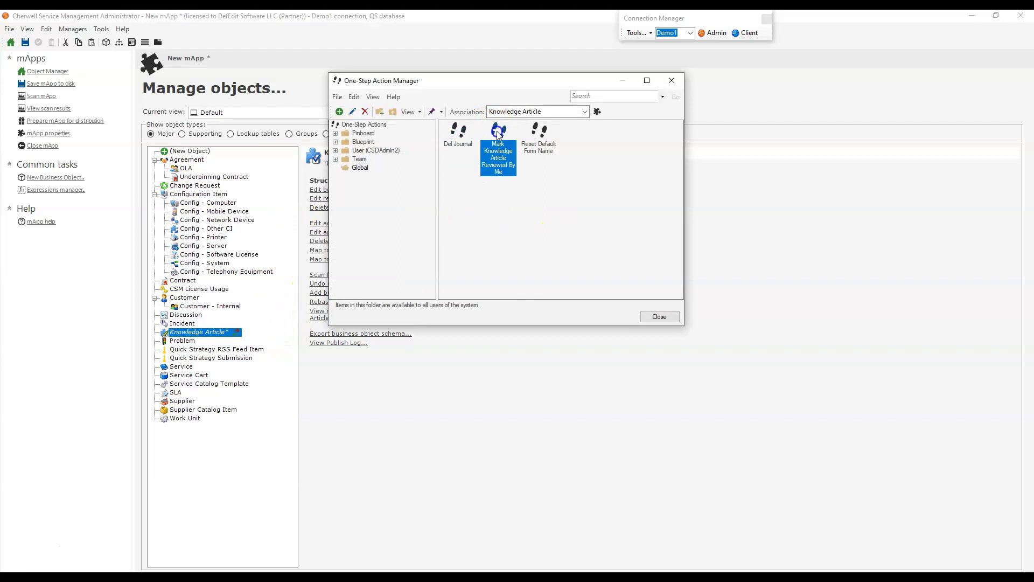
right_click(498, 133)
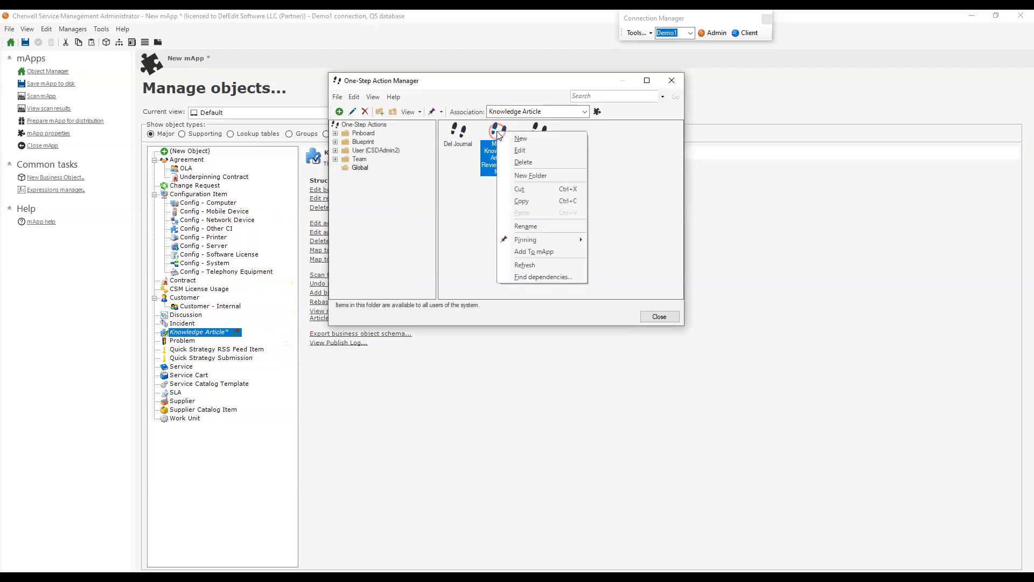
left_click(550, 252)
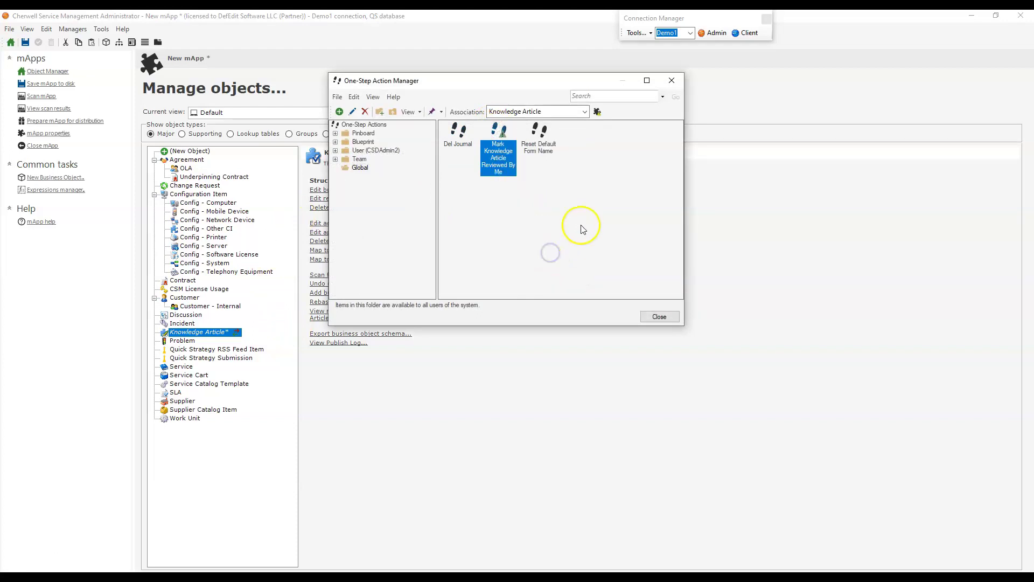
left_click(671, 81)
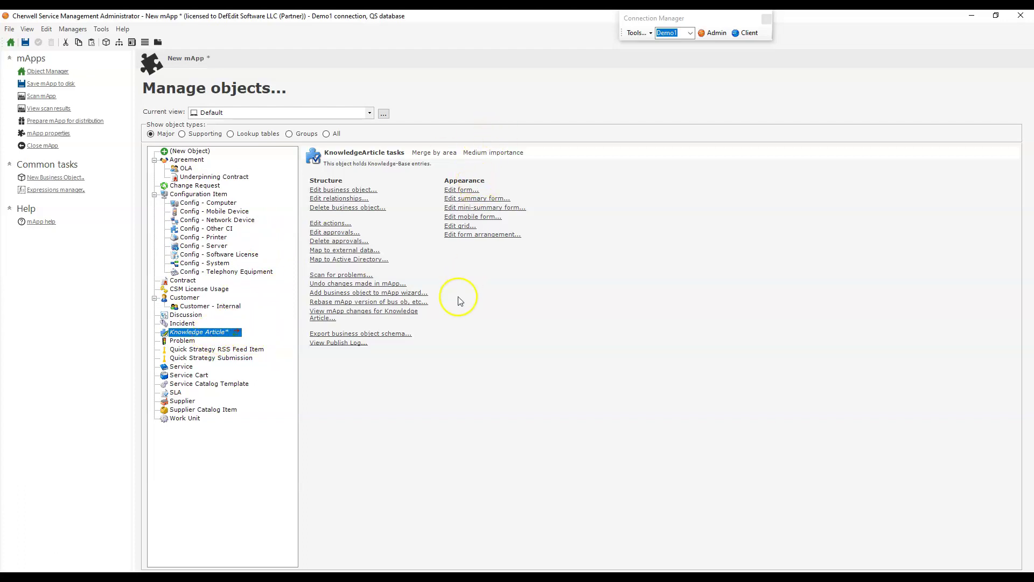
Examine Knowledge Article's Users That Have Reviewed This Knowledge Article arrangement and the mApp action of its Reviewed By History relationship
left_click(502, 236)
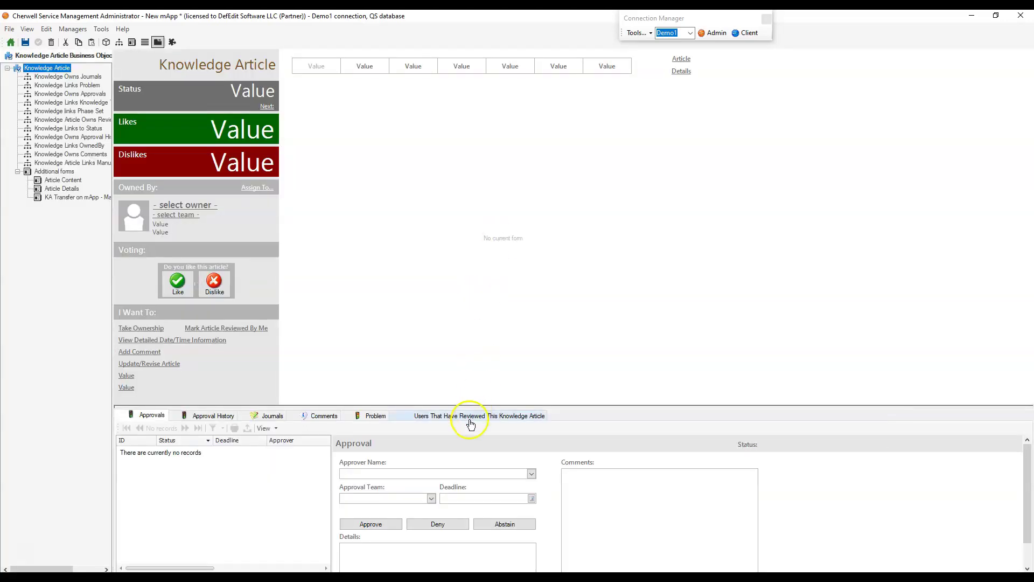
left_click(470, 416)
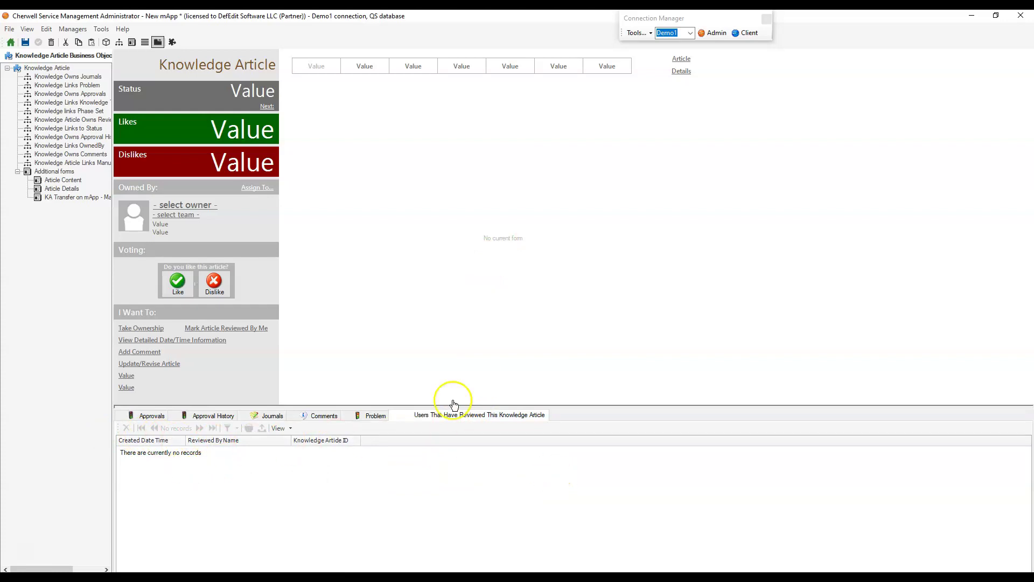
left_click(119, 42)
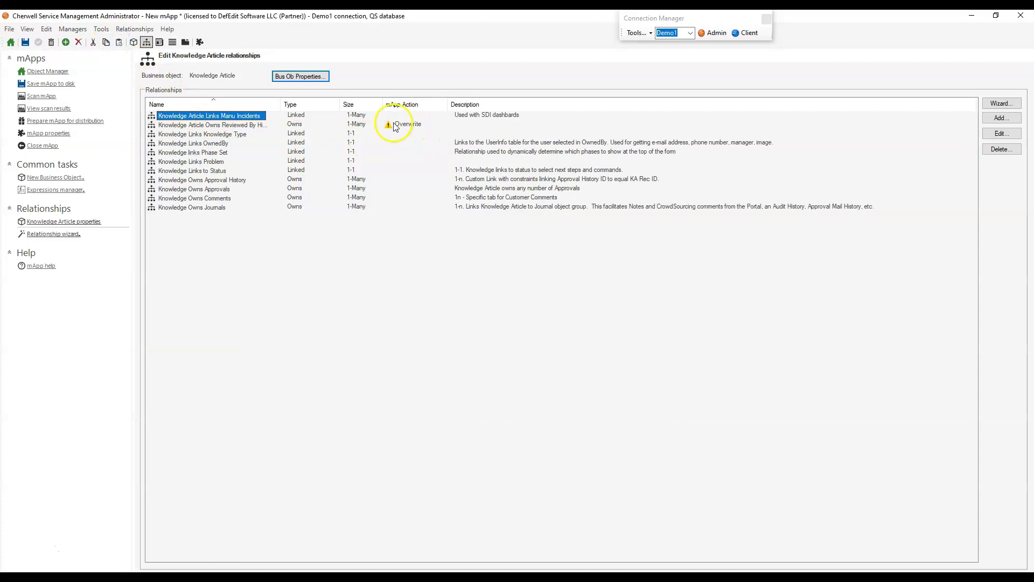
left_click(228, 127)
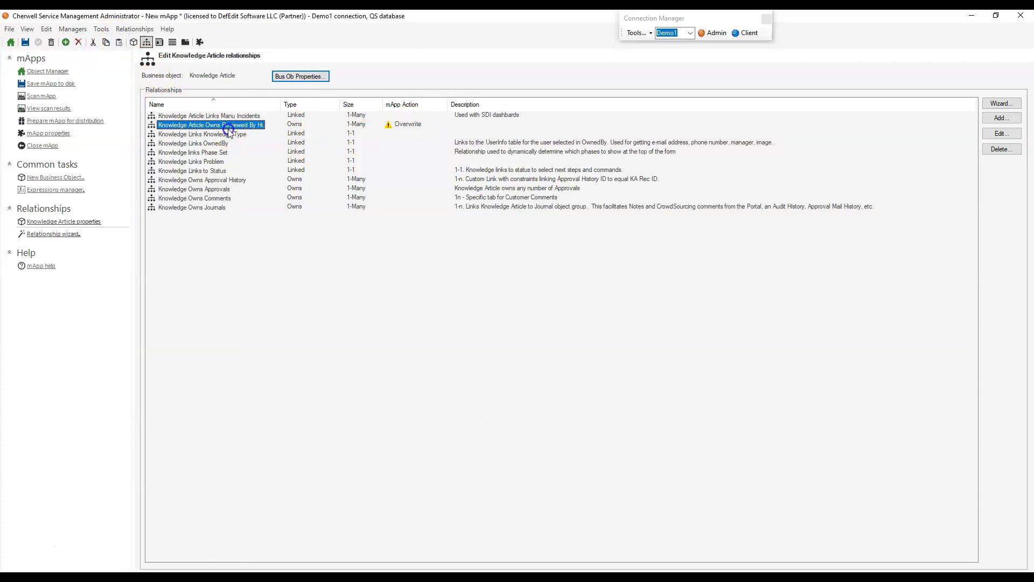
left_click(47, 74)
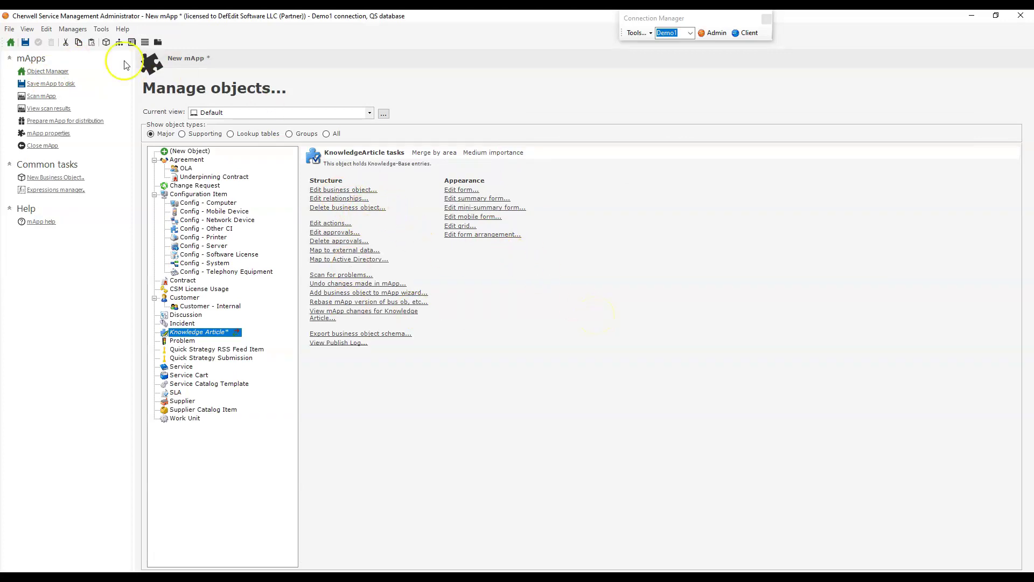
Check the mApp marking of the One-Step Mark Knowledge Article Reviewed By Me in the One-Step Action Manager
left_click(82, 29)
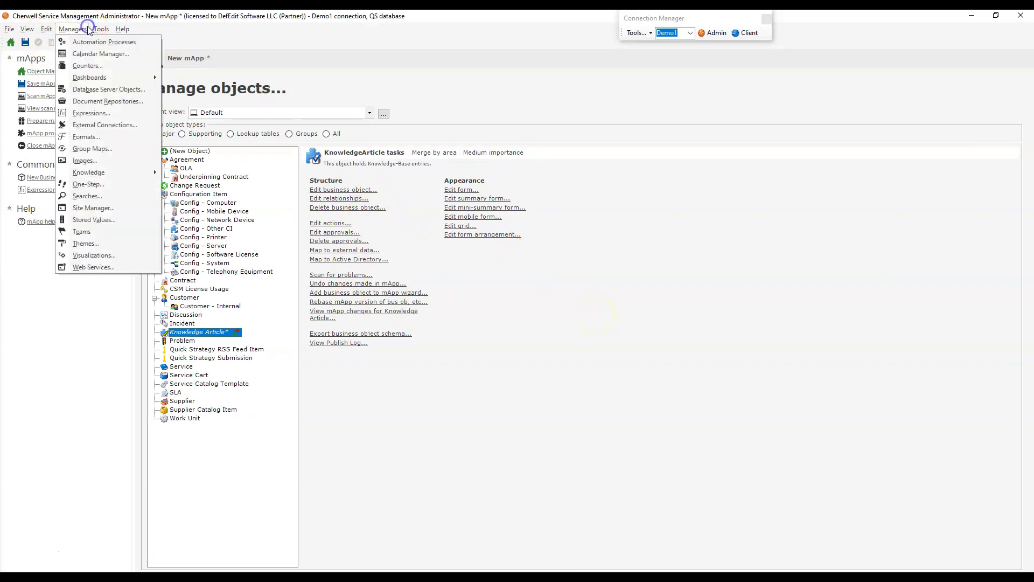
left_click(118, 185)
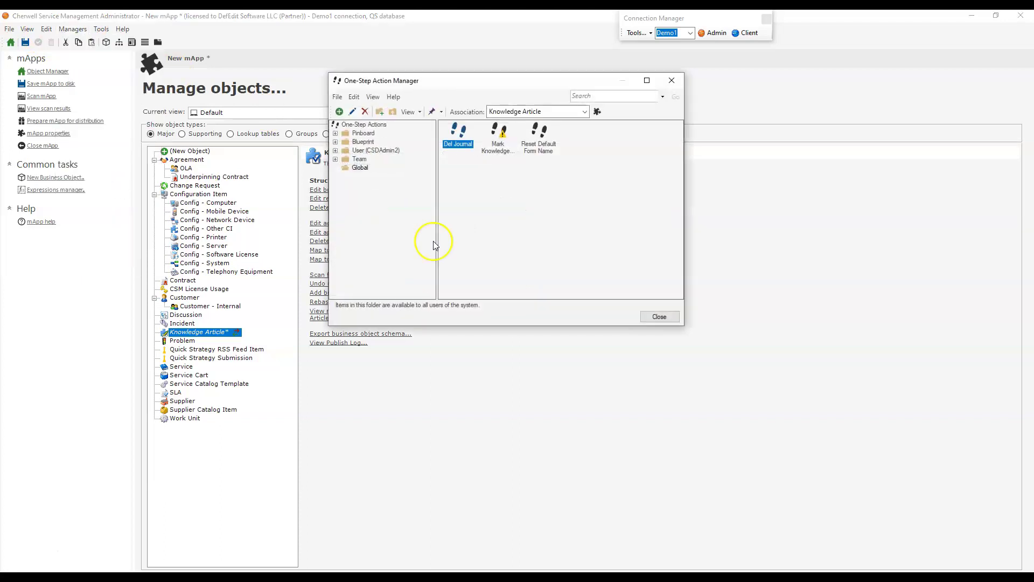
left_click(660, 316)
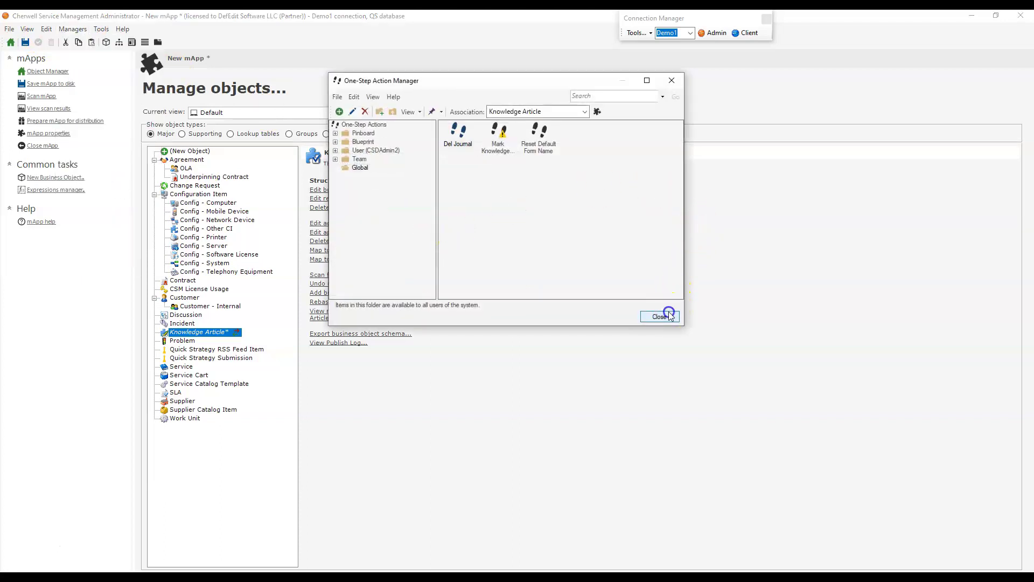
Set the mApp's name and description to Knowledge Article Reviewed By Users List in its properties
left_click(58, 133)
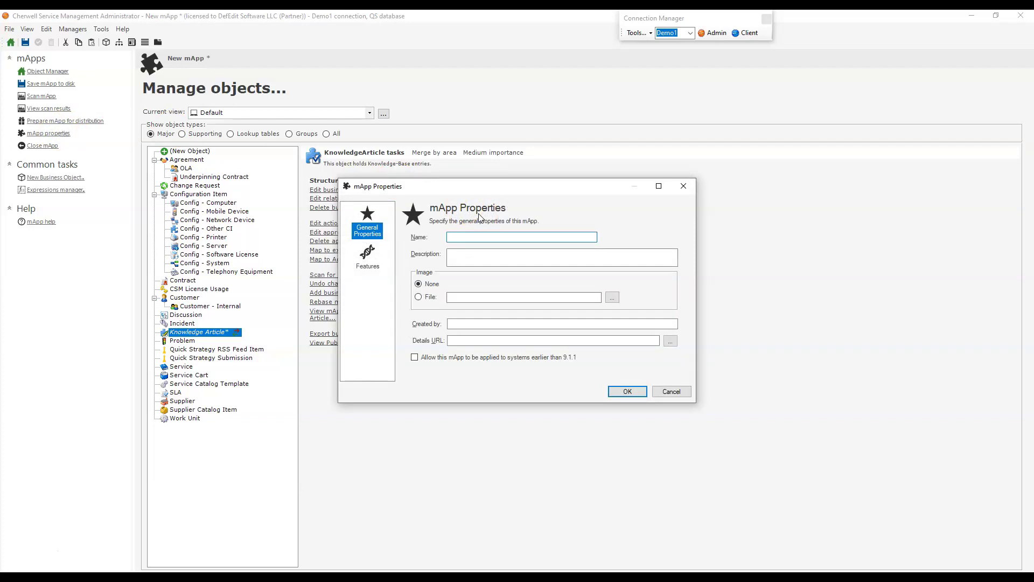
type("nowledge Article Reviewed By Users List")
key("shift+Home")
key("ctrl+c")
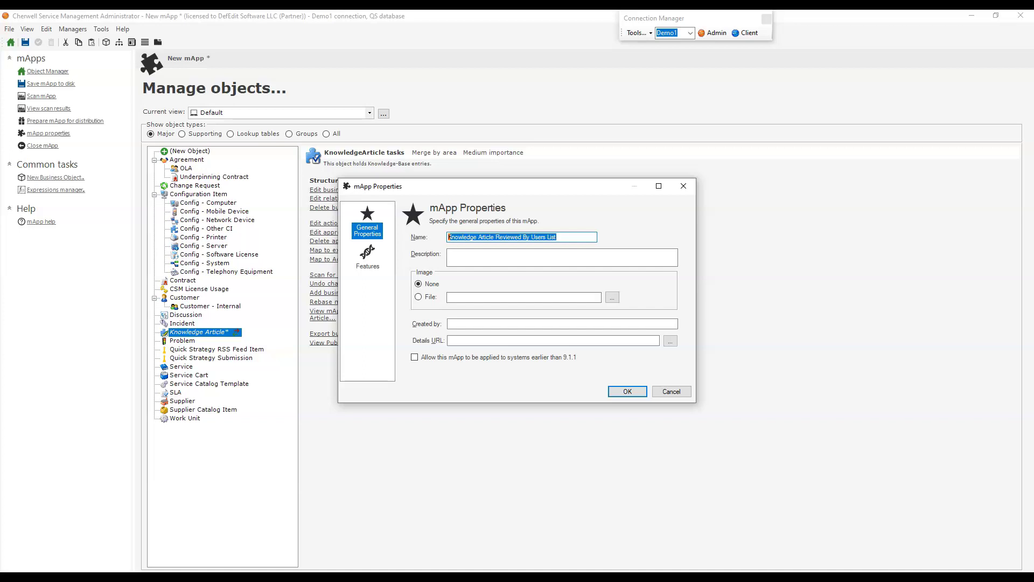
left_click(500, 256)
key("ctrl+v")
left_click(501, 324)
type("Def")
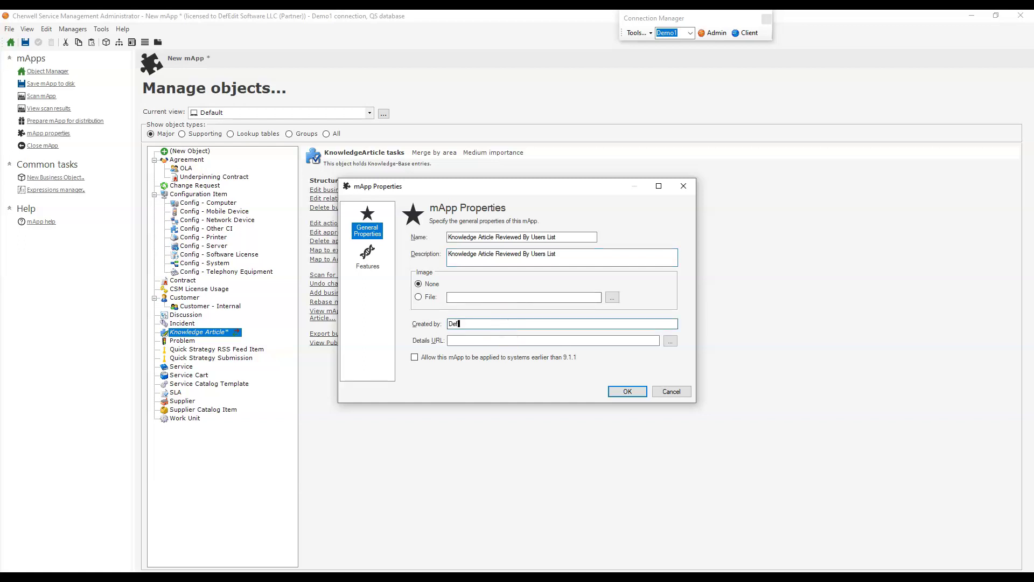
type("edit Software LLC")
key("Tab")
type("defeditsoftwa")
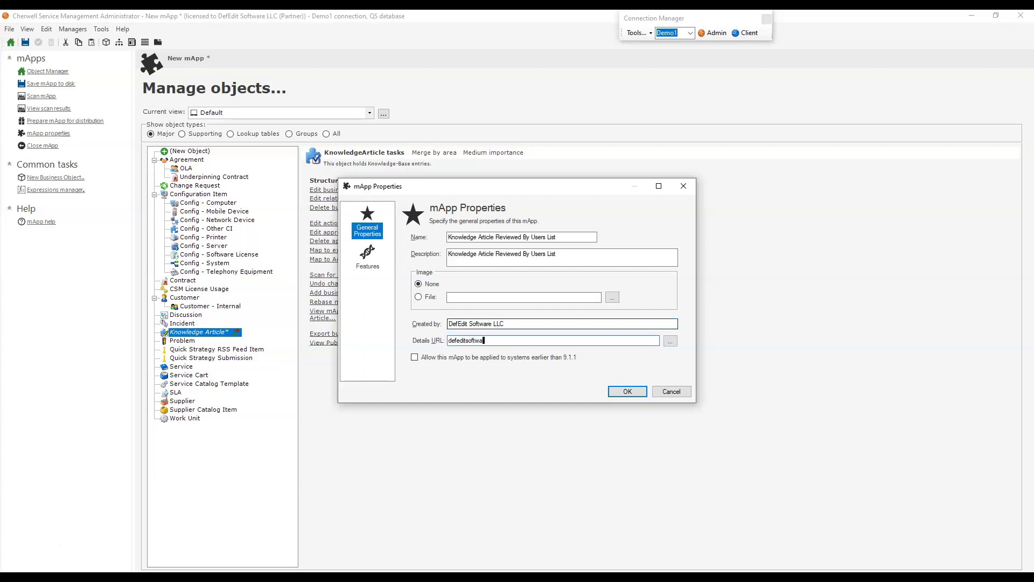
type("re.comhttp://")
left_click(459, 340)
type("s")
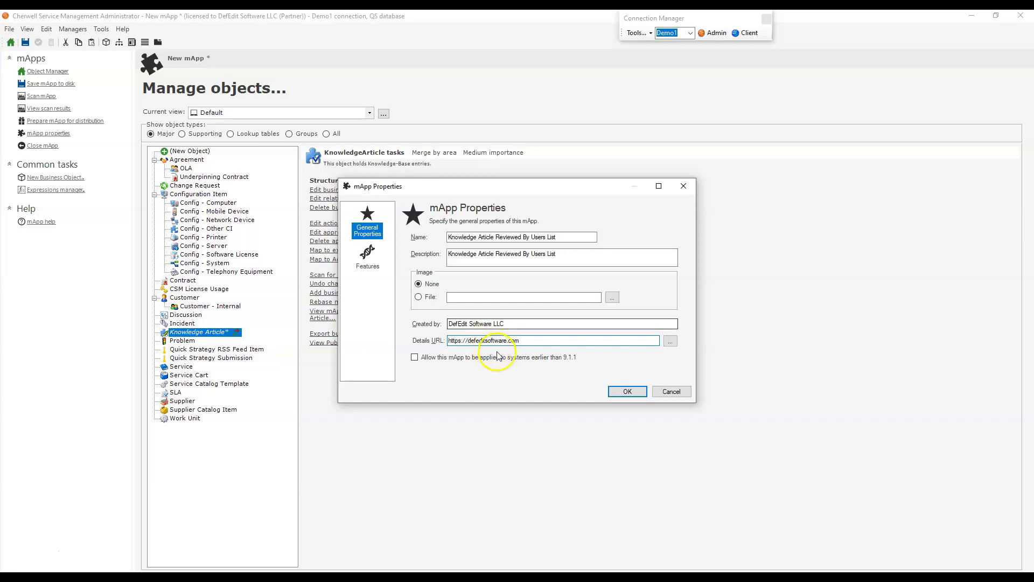
left_click(556, 359)
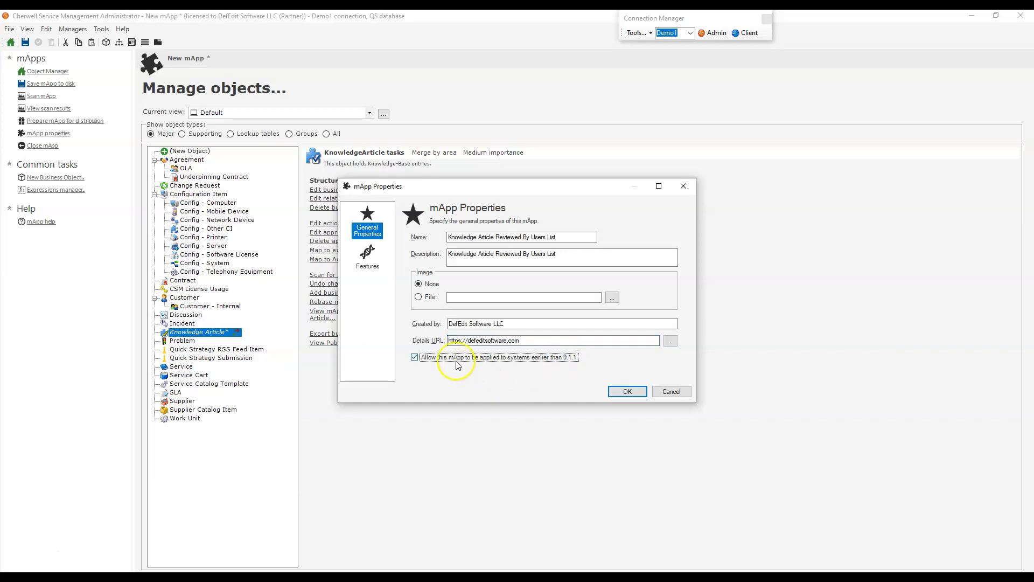
left_click(628, 392)
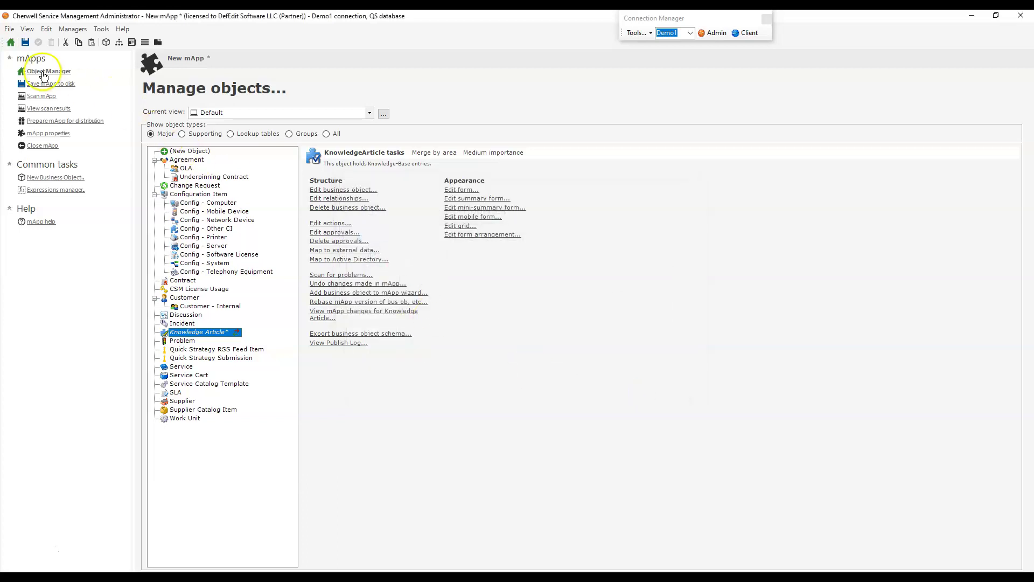
Start saving the mApp to disk and create a Knowledge Articles Reviewed By folder inside the DefEditSoftware mApps folder
left_click(58, 85)
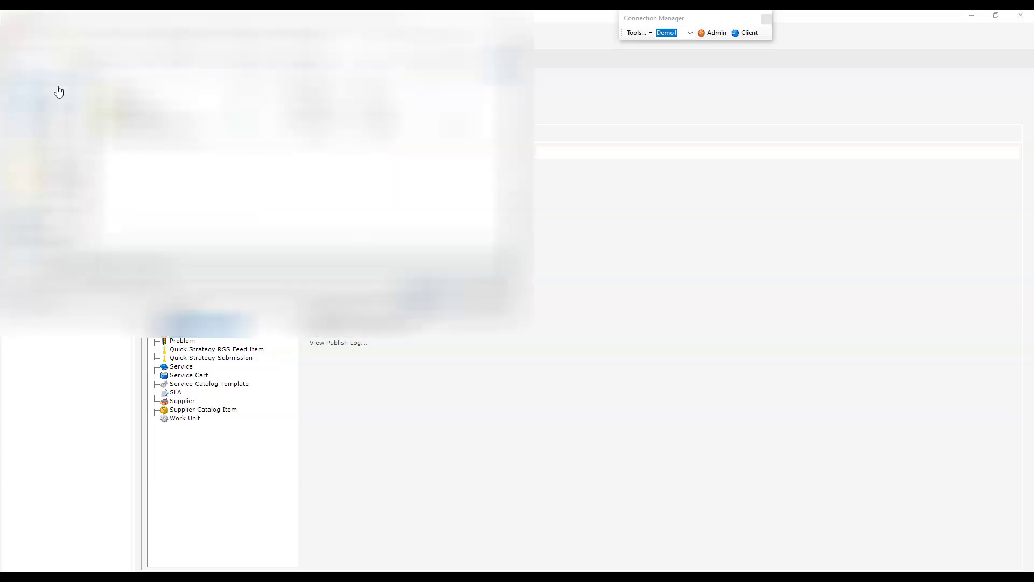
left_click(173, 50)
double_click(134, 190)
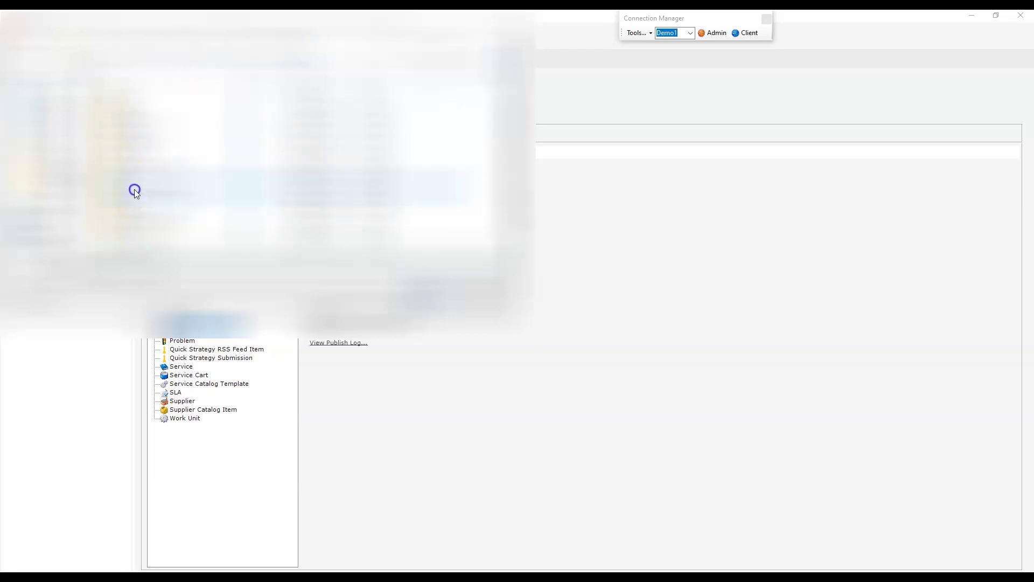
left_click(82, 65)
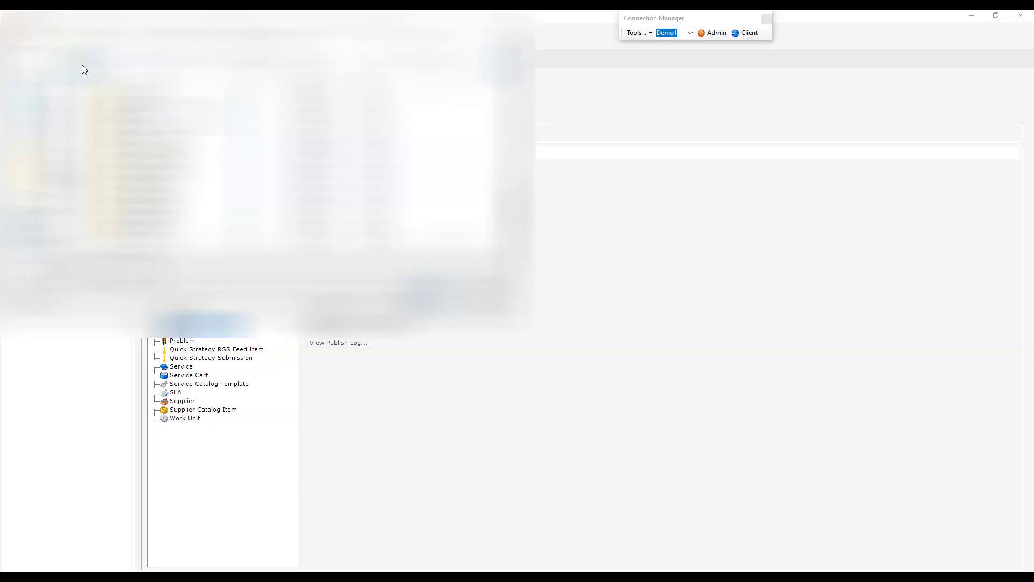
key("Return")
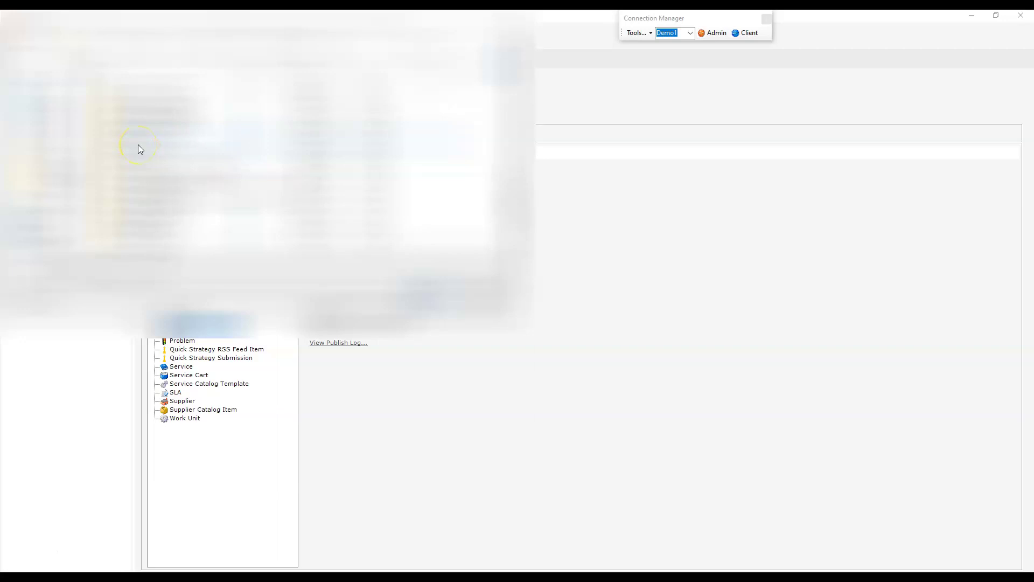
double_click(166, 119)
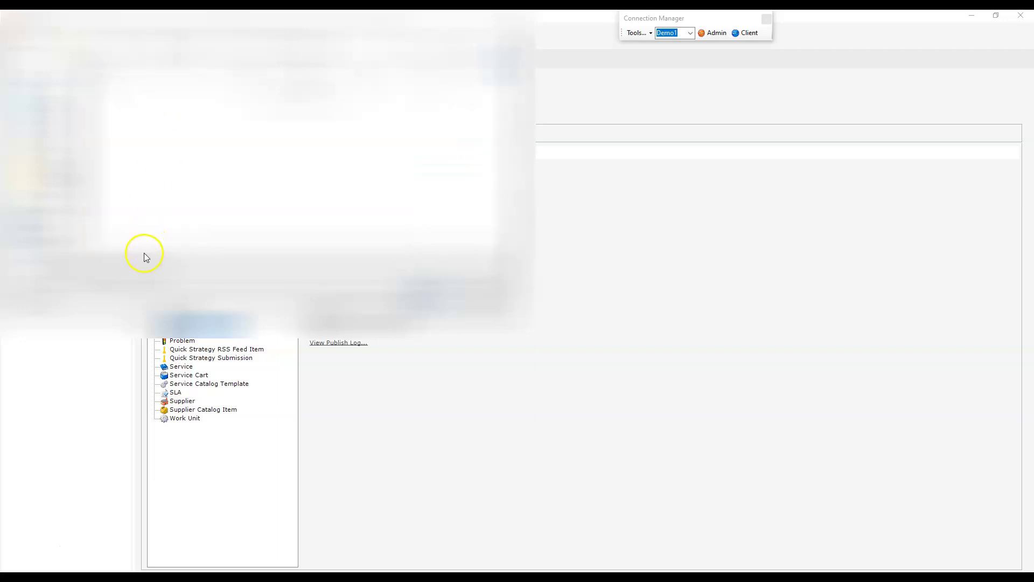
Save the mApp Blueprint file as Knowledge Articles Reviewed By User in the new folder
type("Knowle")
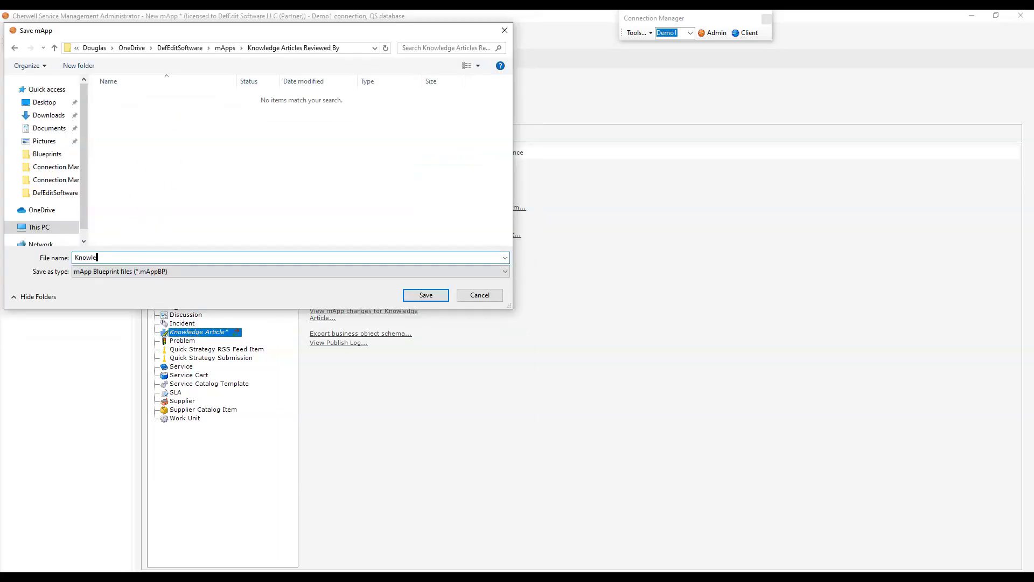
type("dge Articles Reviewed By User")
key("Return")
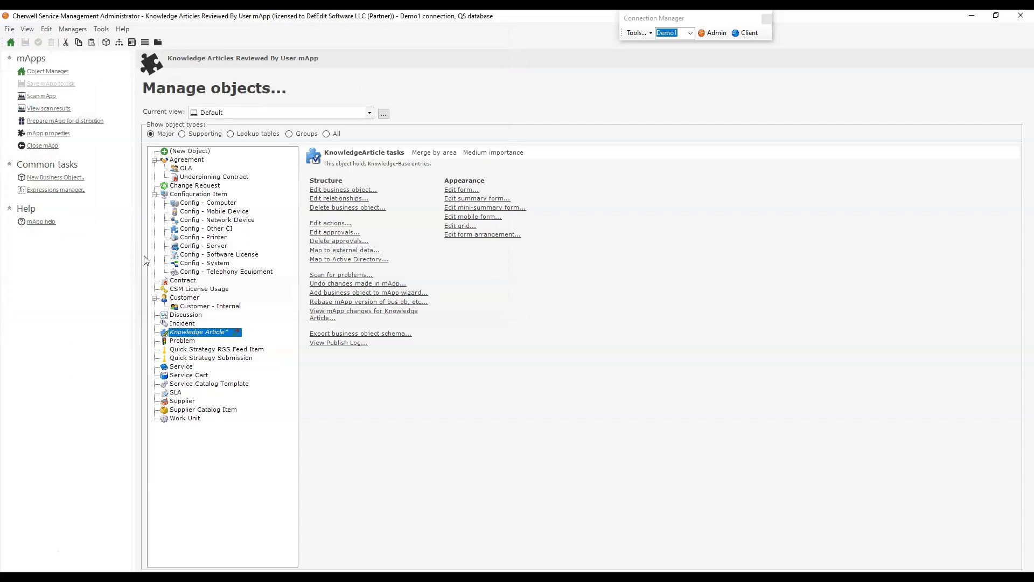
Set up the mApp's distribution with a compressed prepared file, using the same folder and file name as the blueprint file
left_click(66, 121)
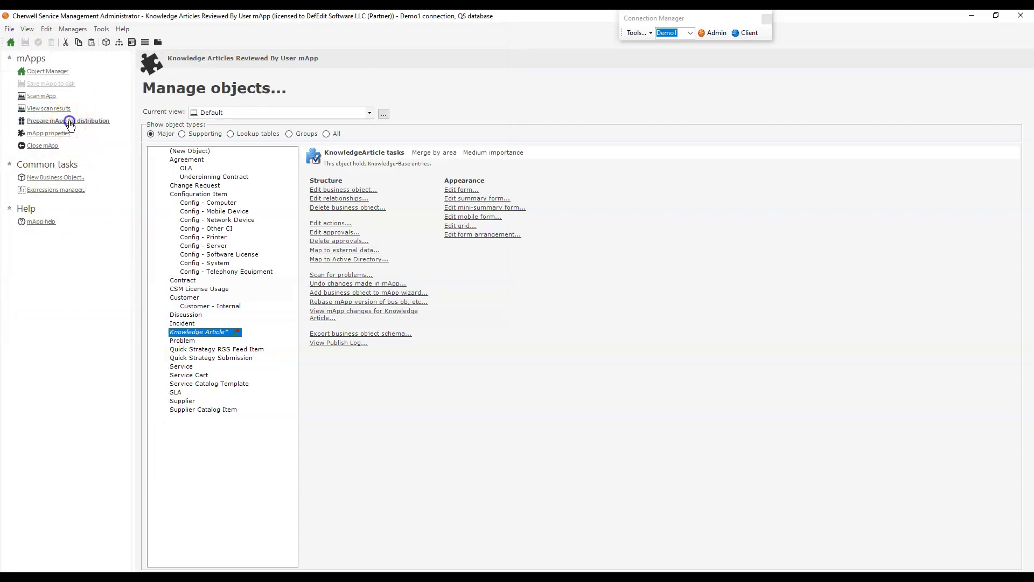
triple_click(545, 218)
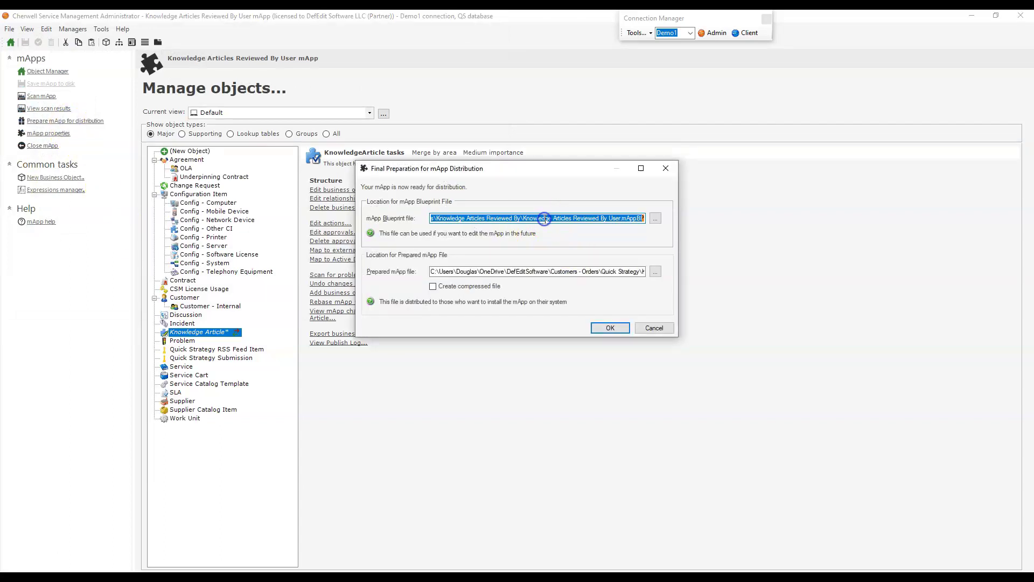
left_click(524, 271)
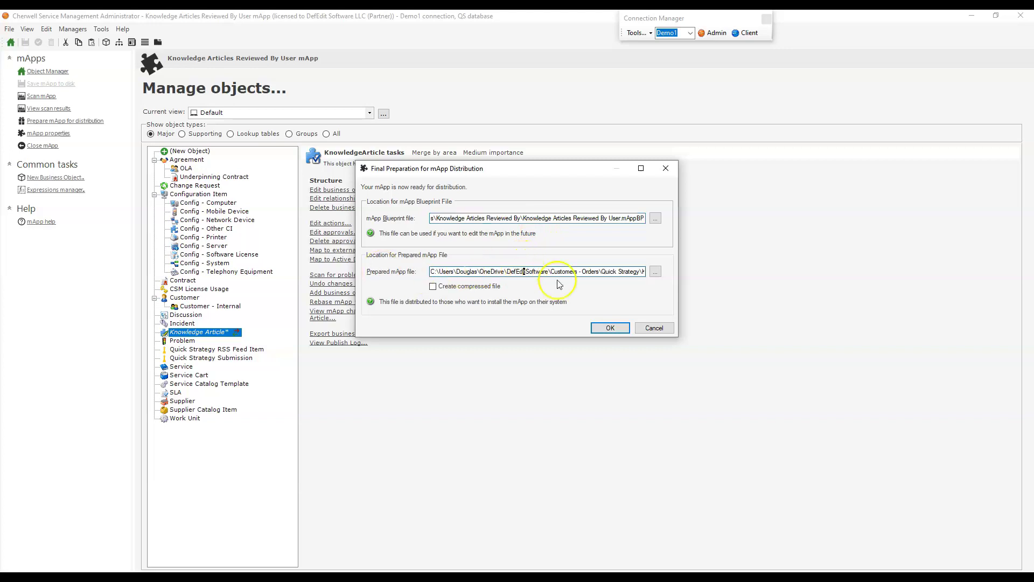
triple_click(517, 272)
key("ctrl+v")
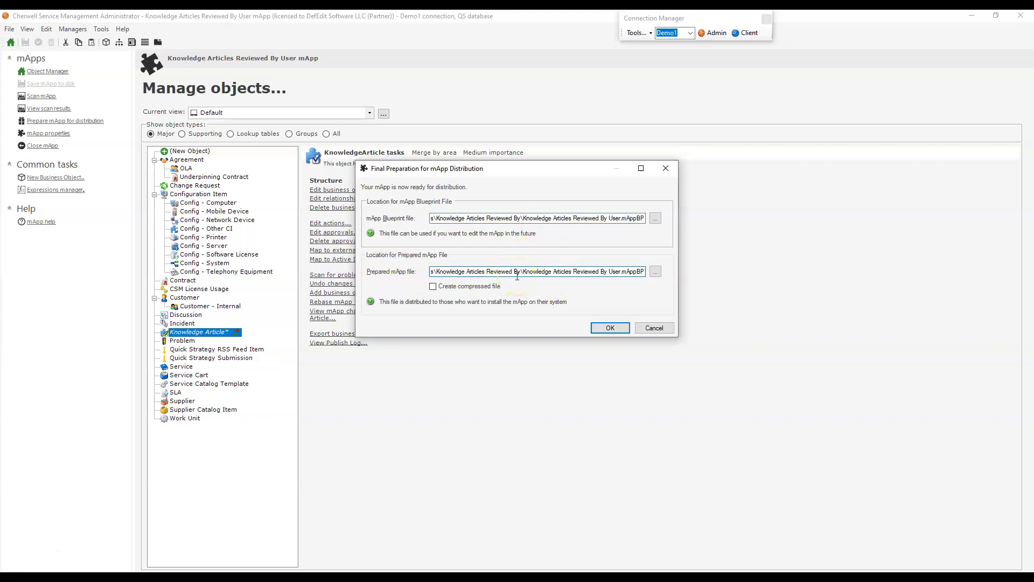
left_click(489, 286)
left_click(581, 269)
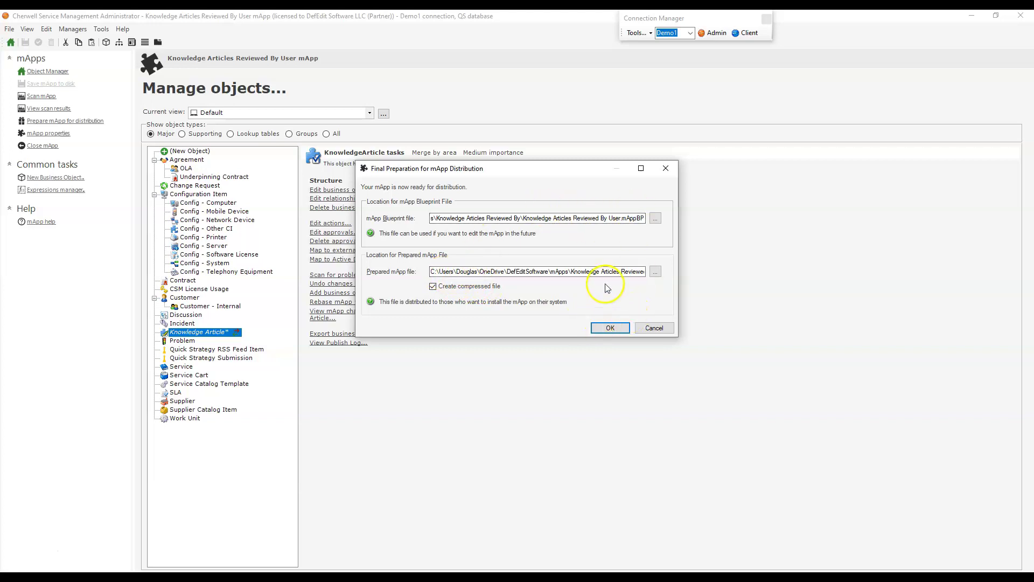
Check the file names of the prepared mApp and blueprint, and complete the preparation for distribution
left_click_drag(607, 272, 738, 272)
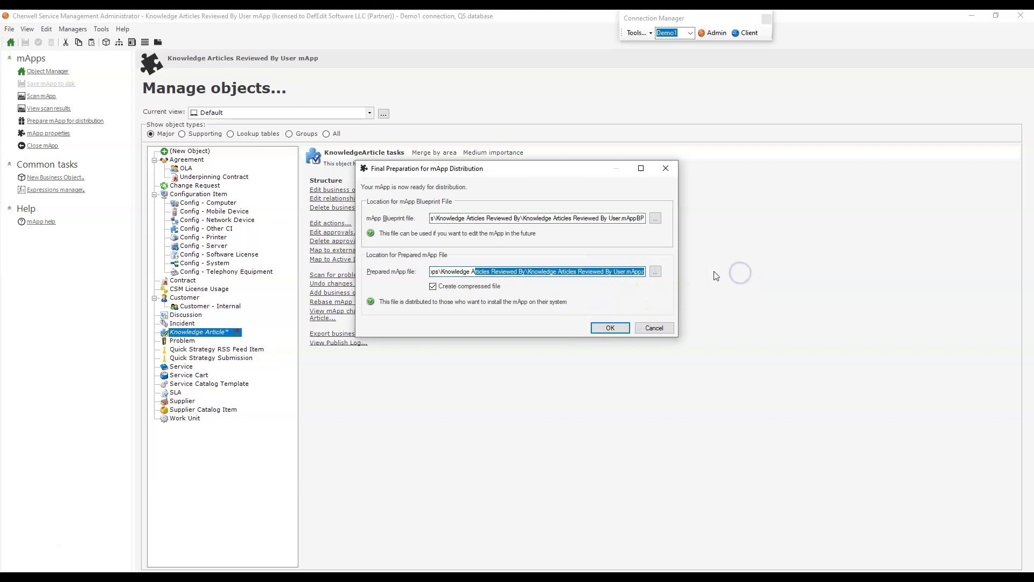
left_click(631, 268)
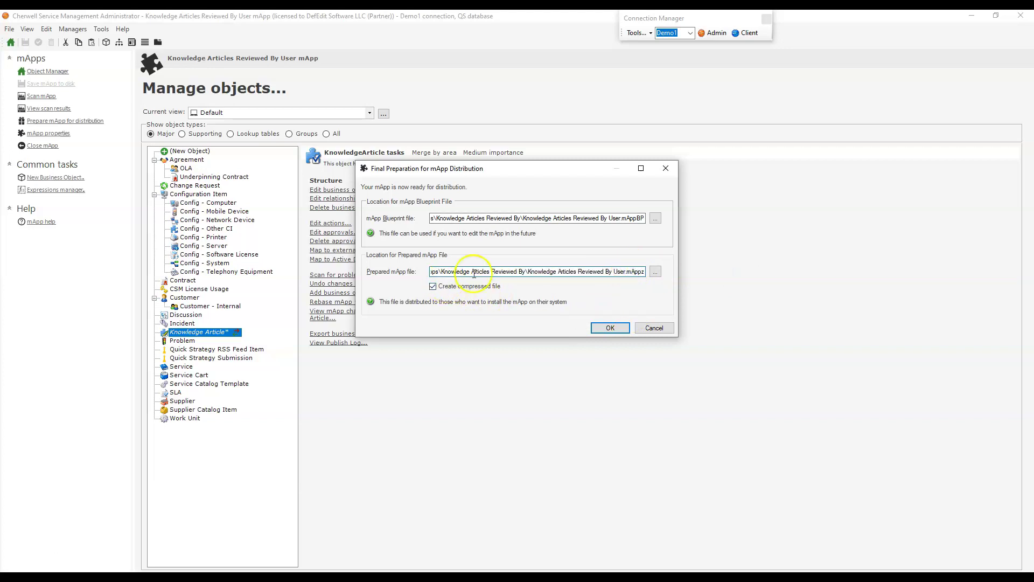
left_click(626, 219)
left_click_drag(626, 220, 666, 220)
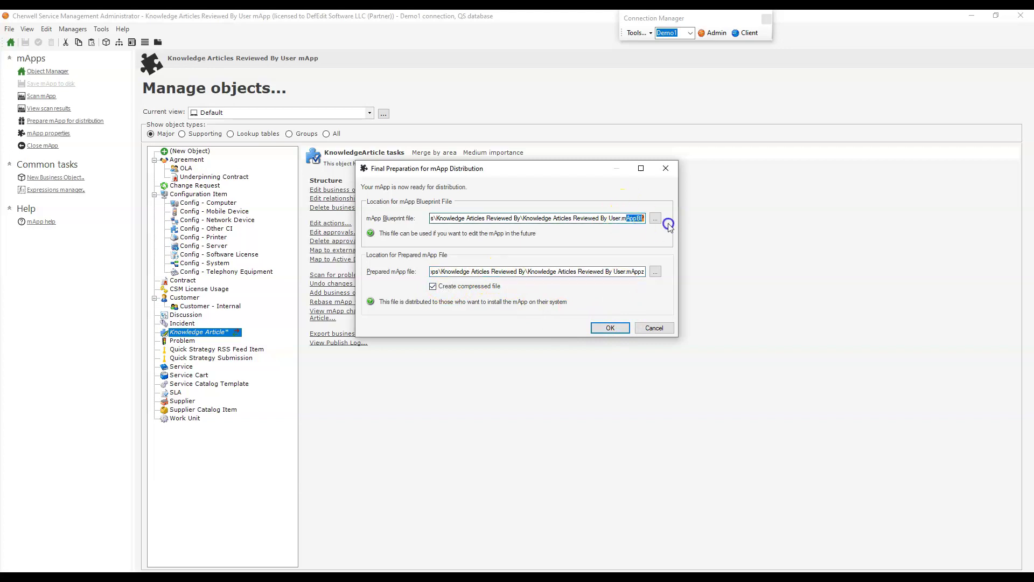
left_click(610, 328)
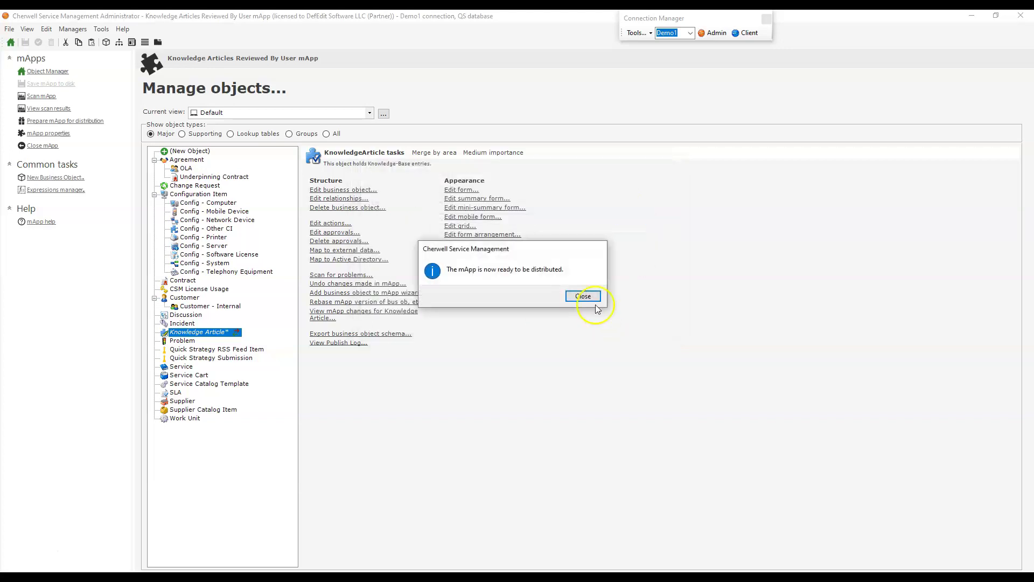
left_click(592, 297)
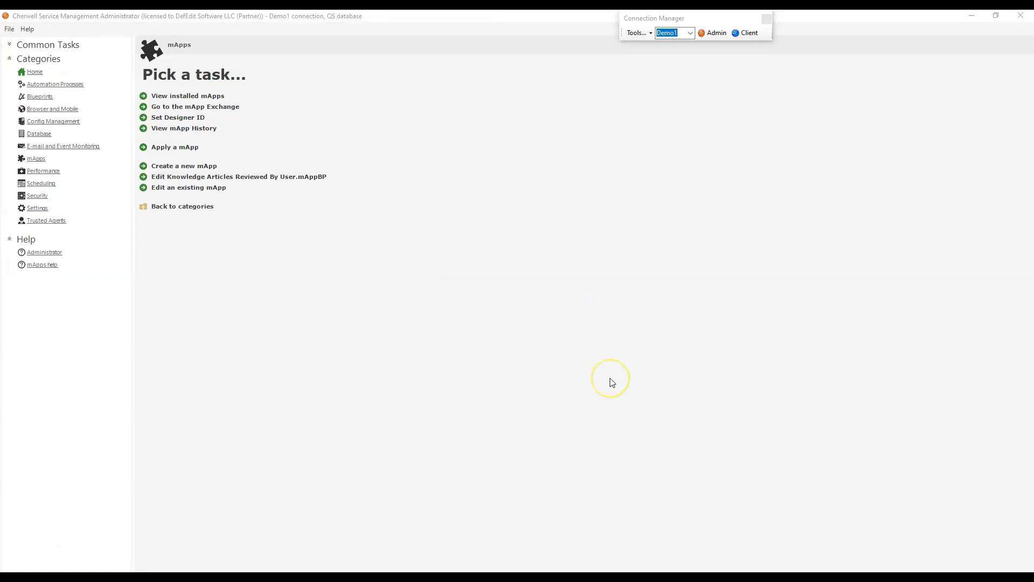